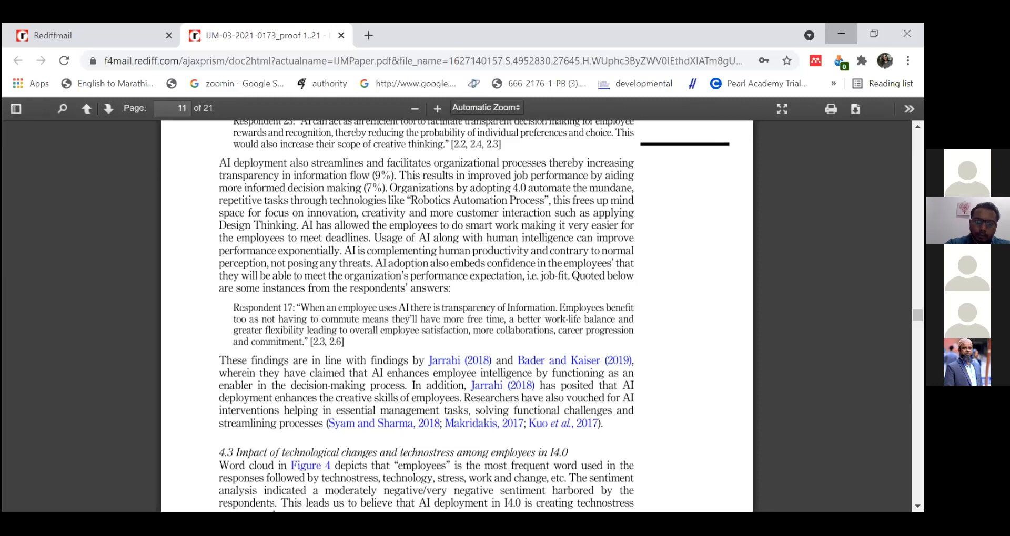
Step: Switch to NVivo and create a text search query limited to the interview_transcript_4 file
left_click(841, 33)
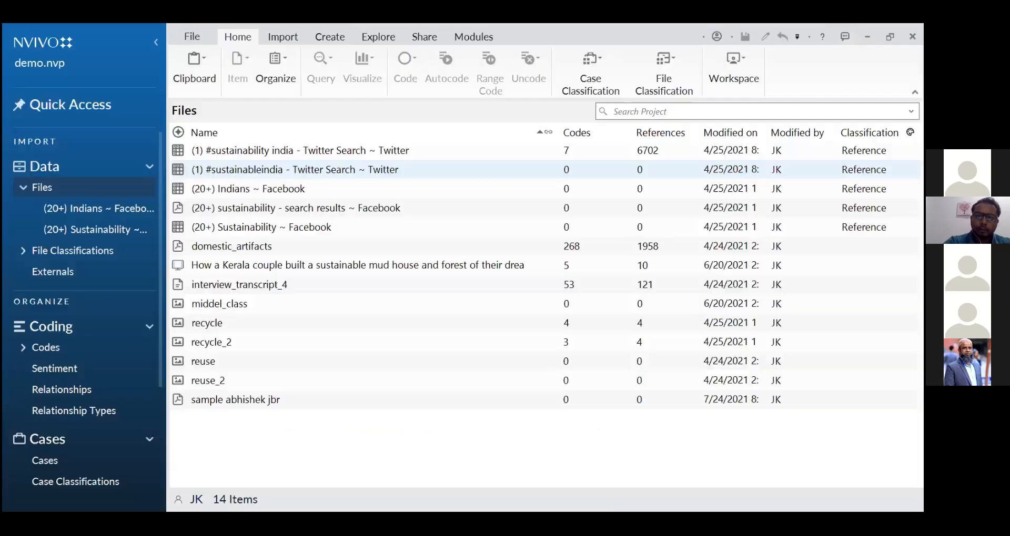
left_click(379, 37)
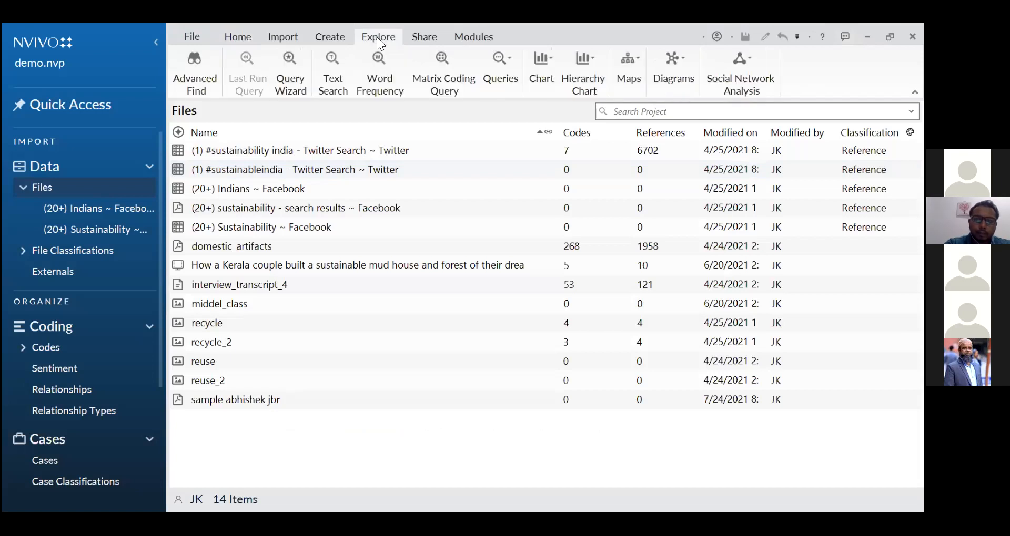
left_click(339, 80)
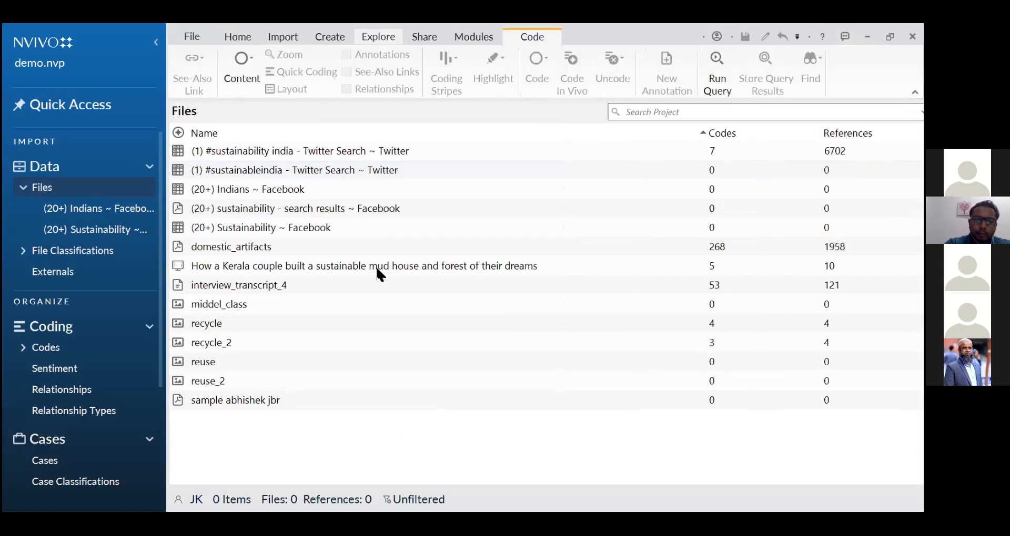
left_click(257, 287)
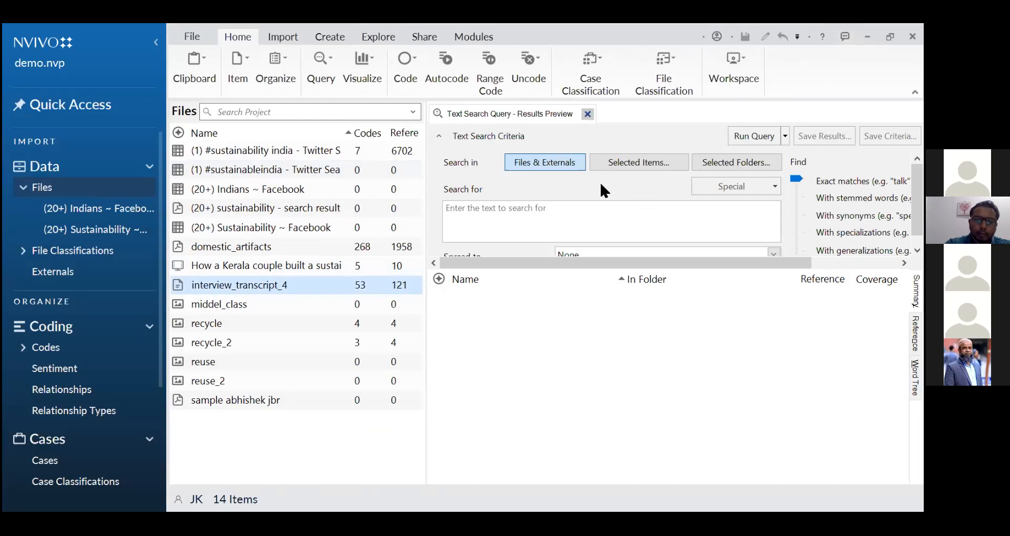
left_click(651, 162)
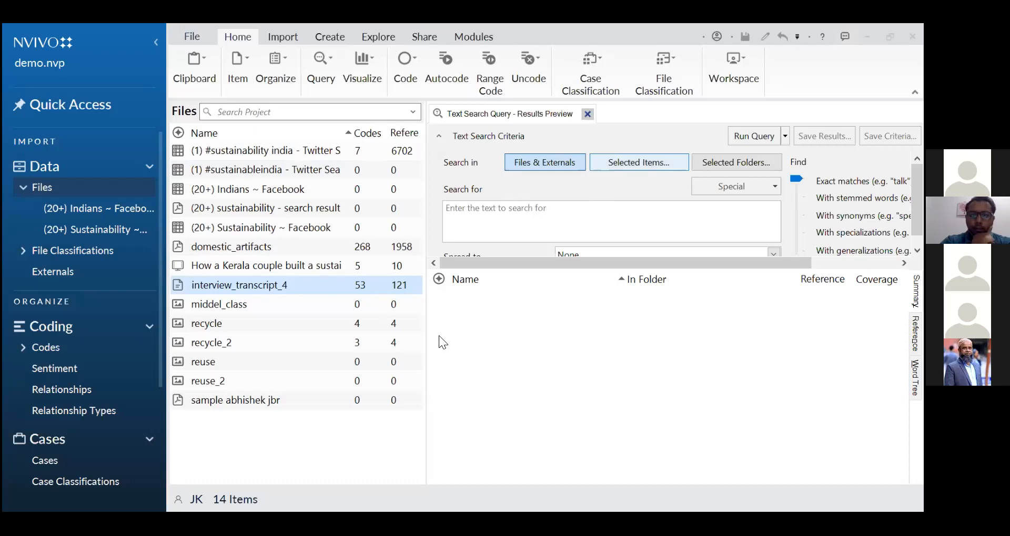
left_click(424, 325)
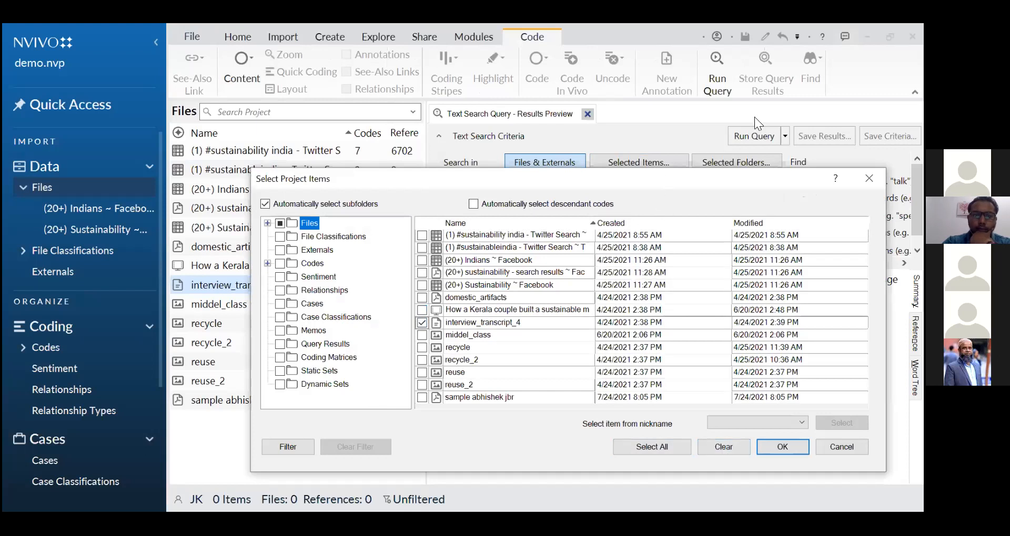
left_click(781, 446)
Step: Run the text search query on the transcript for exact matches of "Donation"
left_click(511, 212)
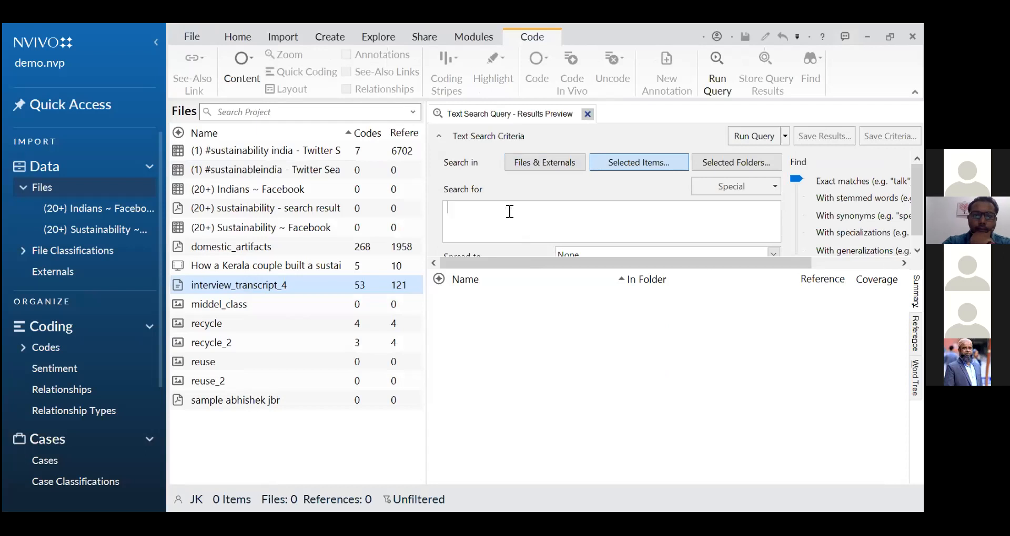
type("Donation")
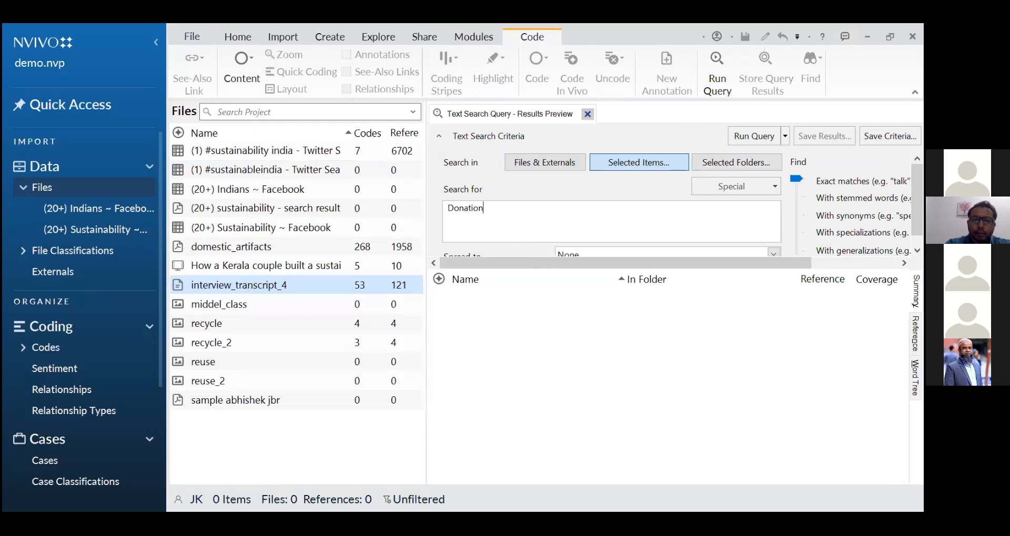
left_click(764, 132)
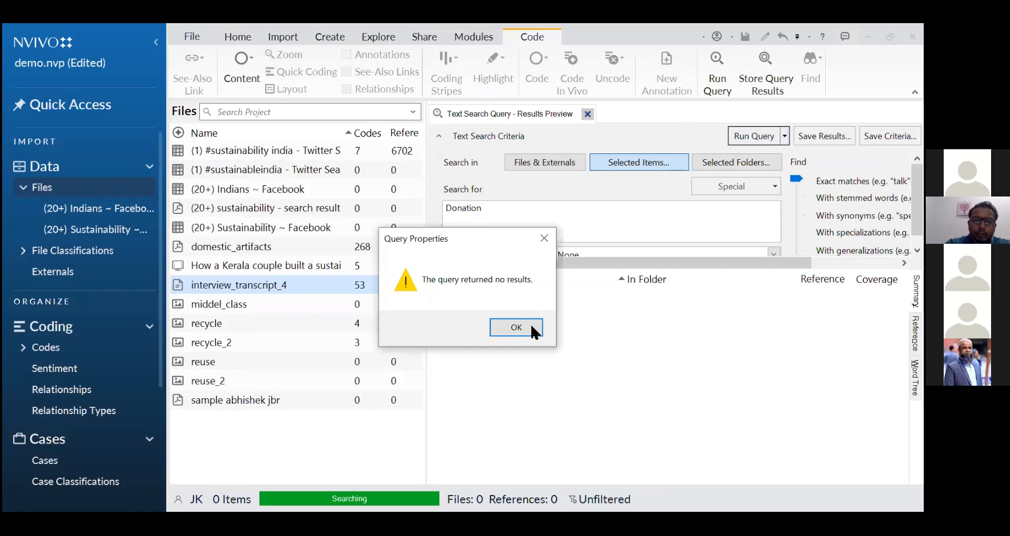
left_click(532, 331)
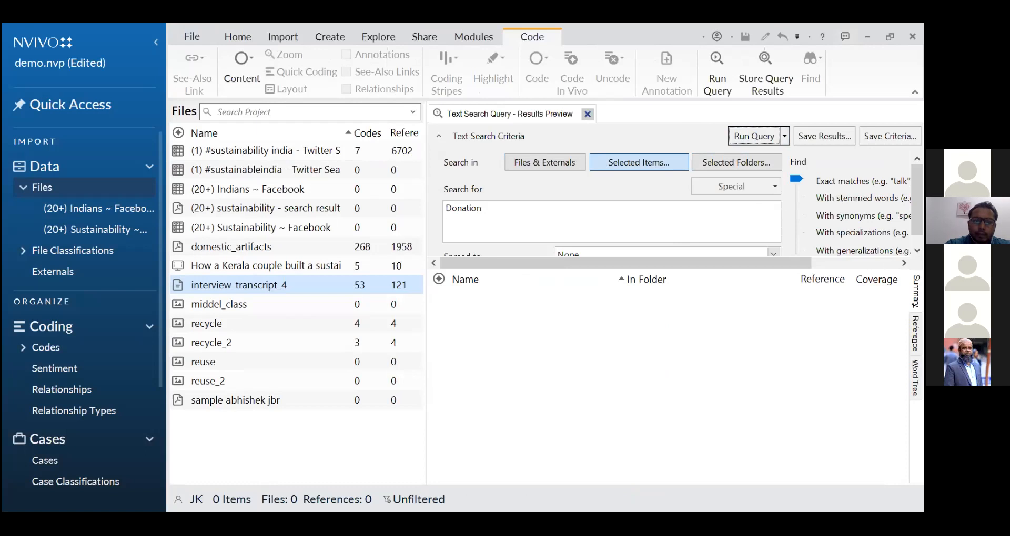
Step: Widen the "Donation" query's matching to include stemmed words and run it again
left_click(903, 263)
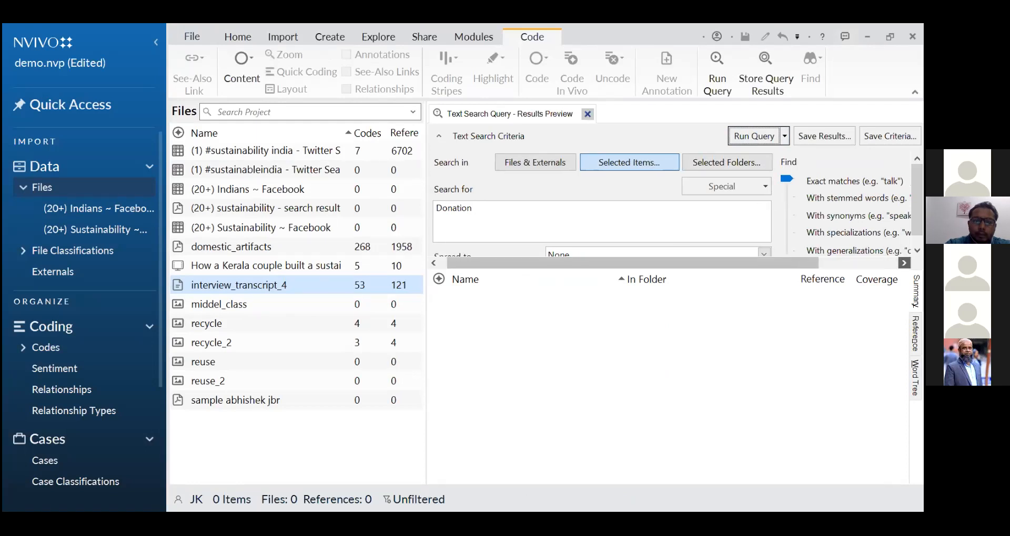
left_click(904, 263)
left_click(904, 262)
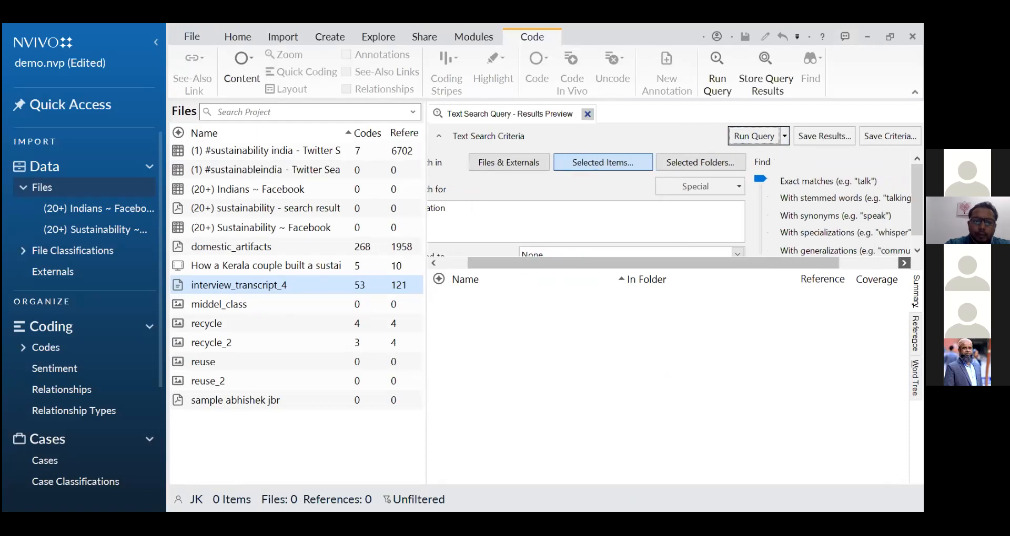
left_click(903, 263)
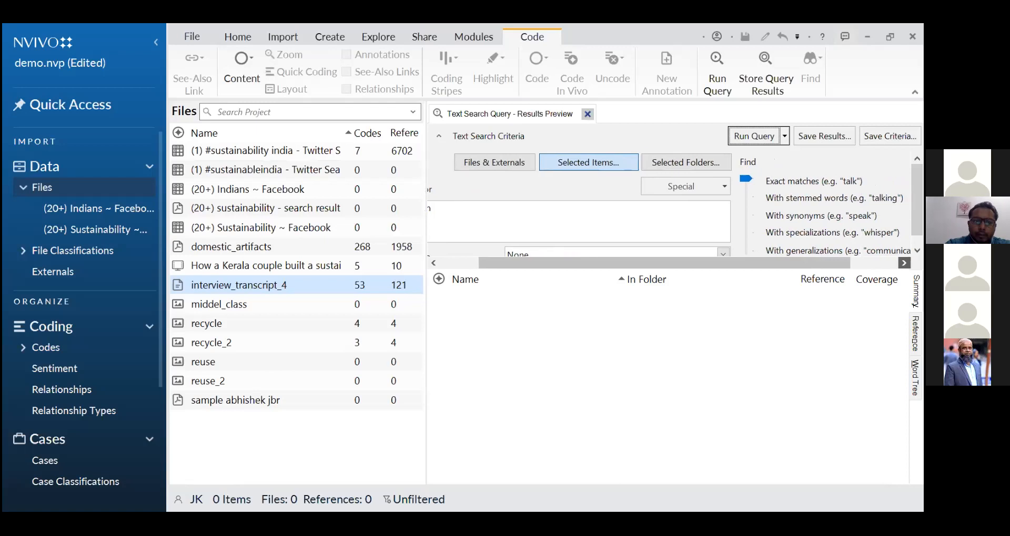
left_click(903, 263)
left_click(741, 196)
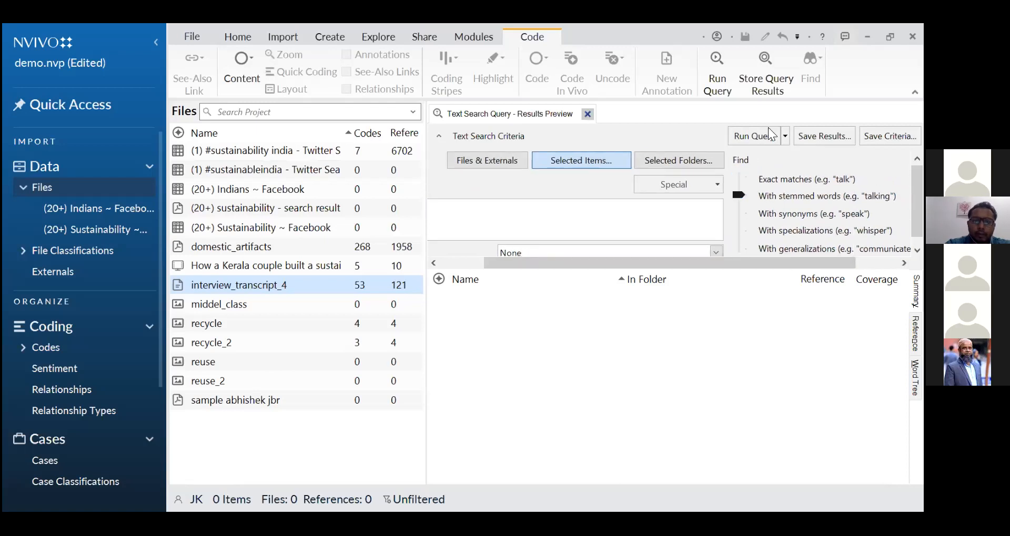
left_click(759, 142)
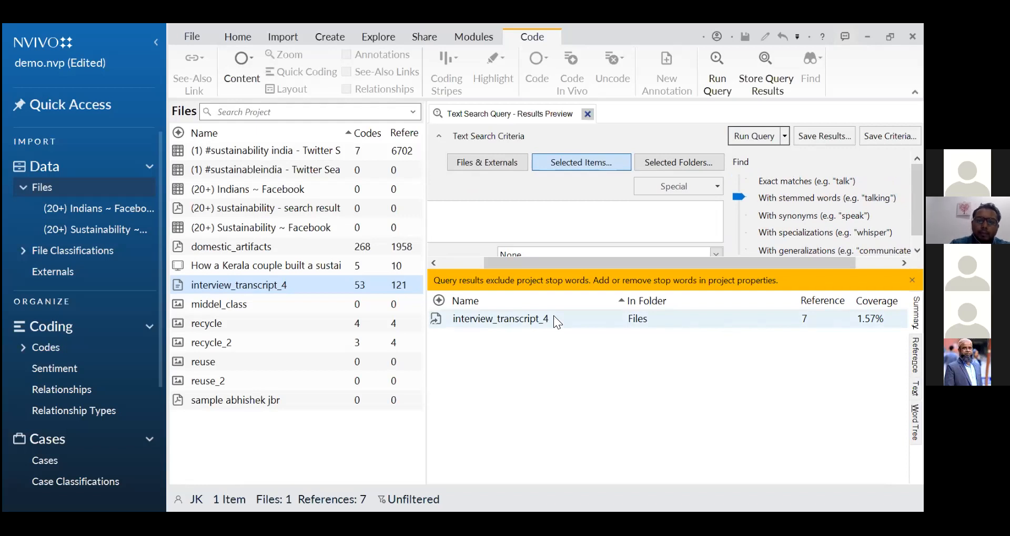
Step: Open the domestic_artifacts file and create a second text search query limited to that file
left_click(262, 251)
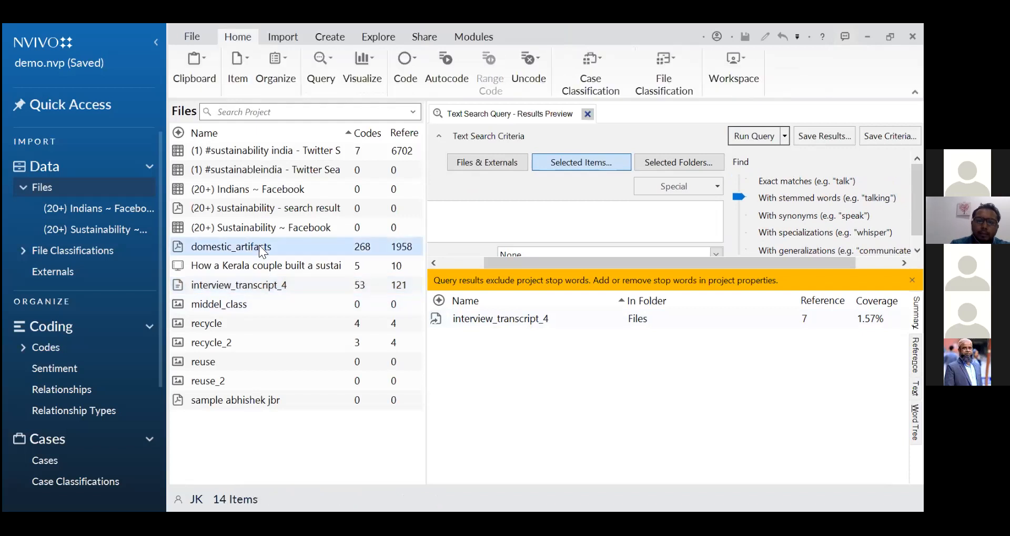
double_click(262, 251)
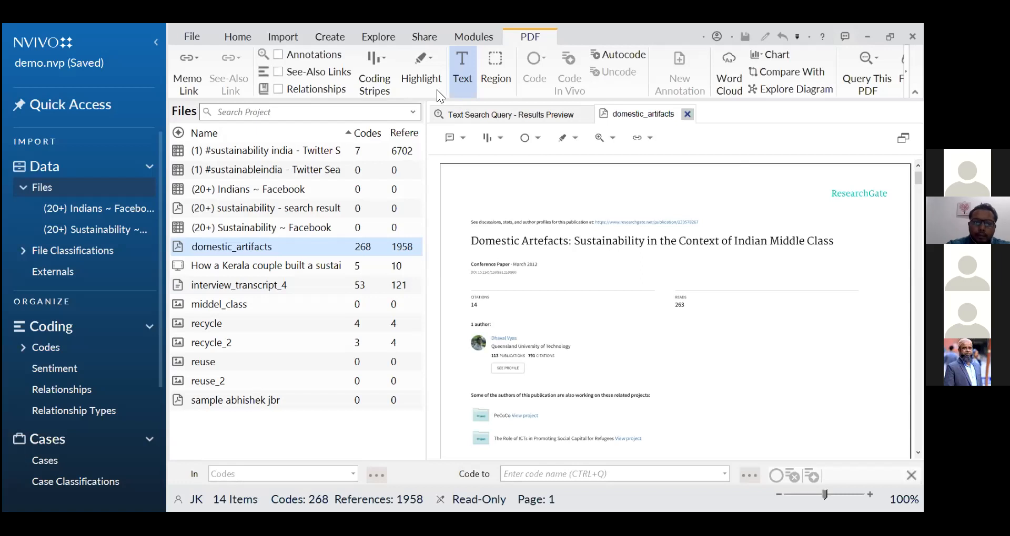
left_click(373, 38)
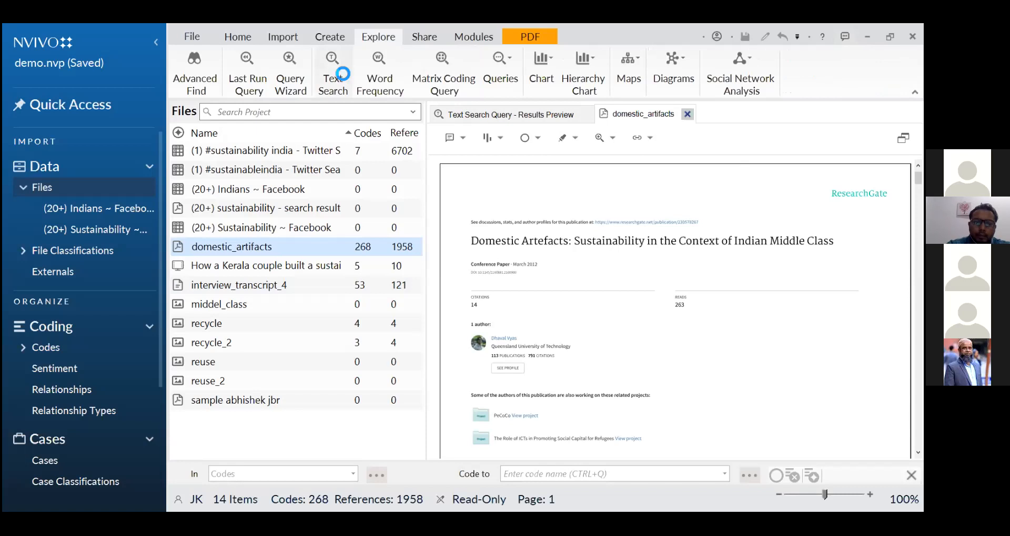
left_click(333, 74)
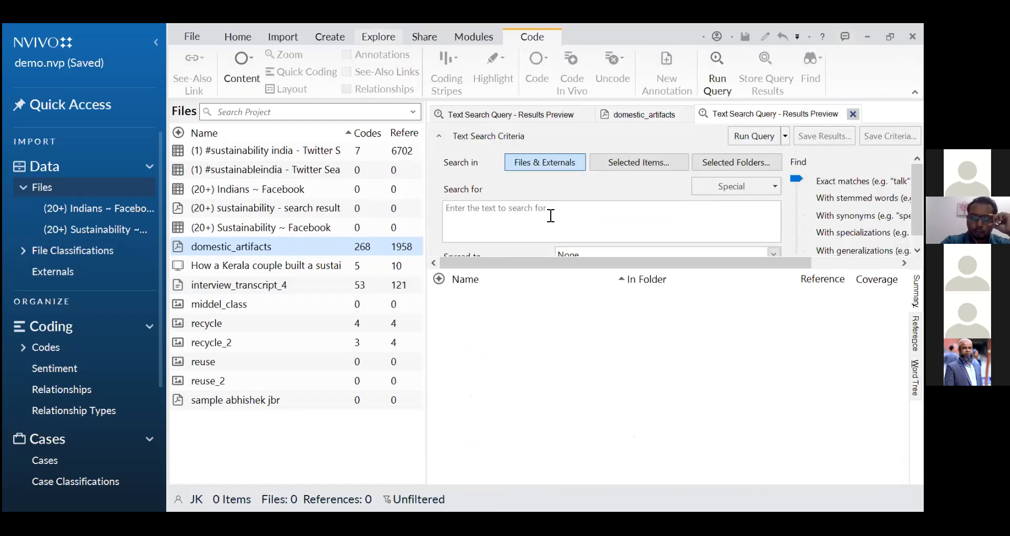
left_click(634, 167)
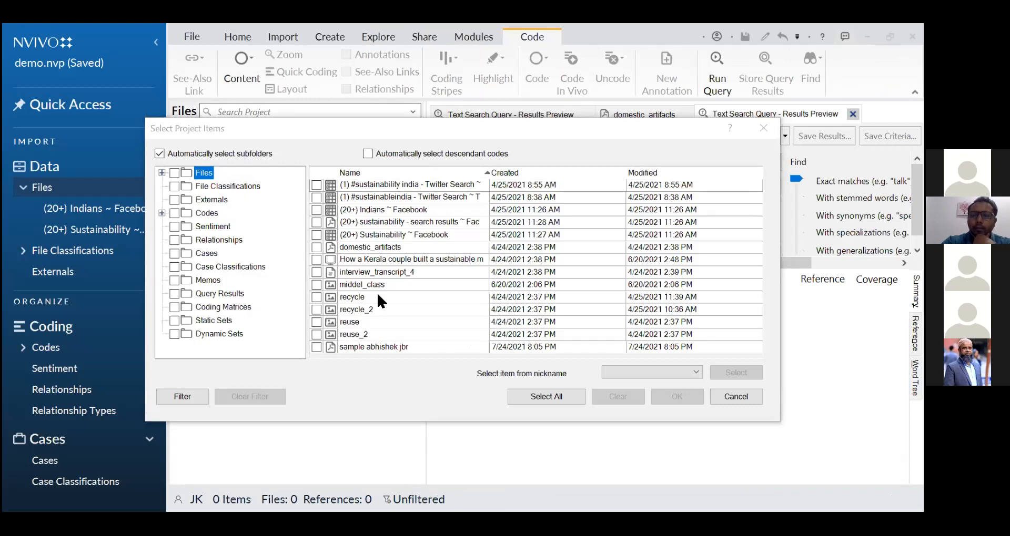
left_click(316, 247)
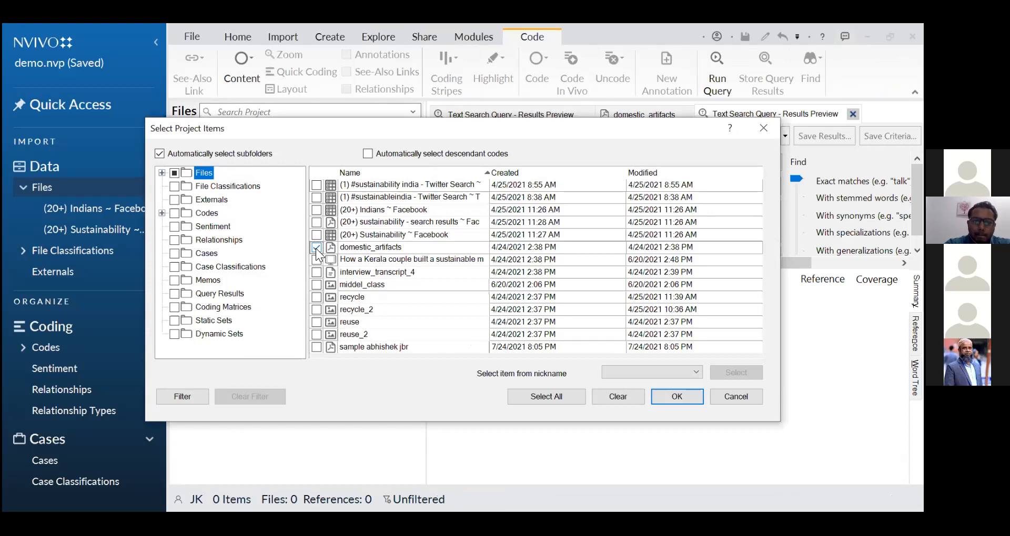
left_click(692, 393)
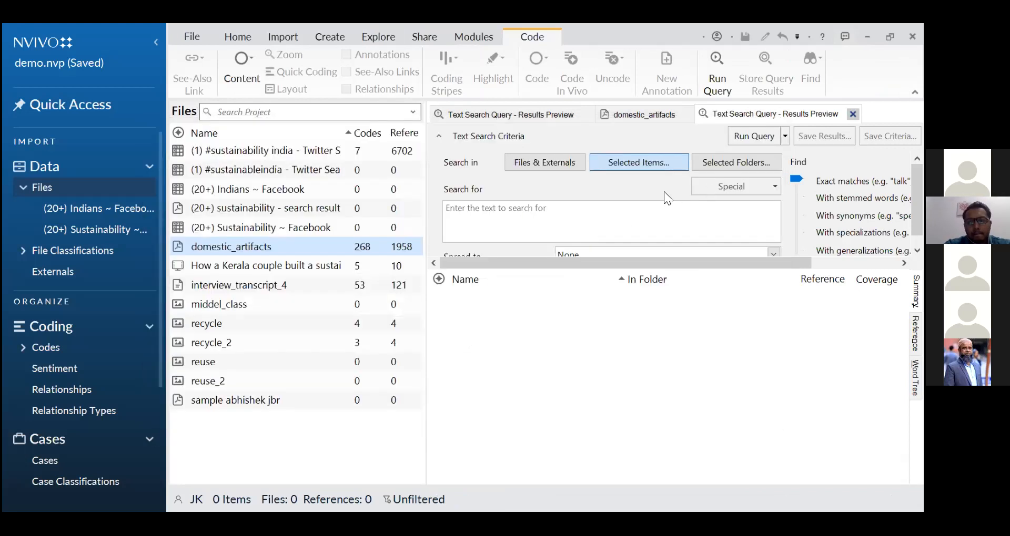
Step: Run the new query for "donation" with stemmed words included
left_click(796, 196)
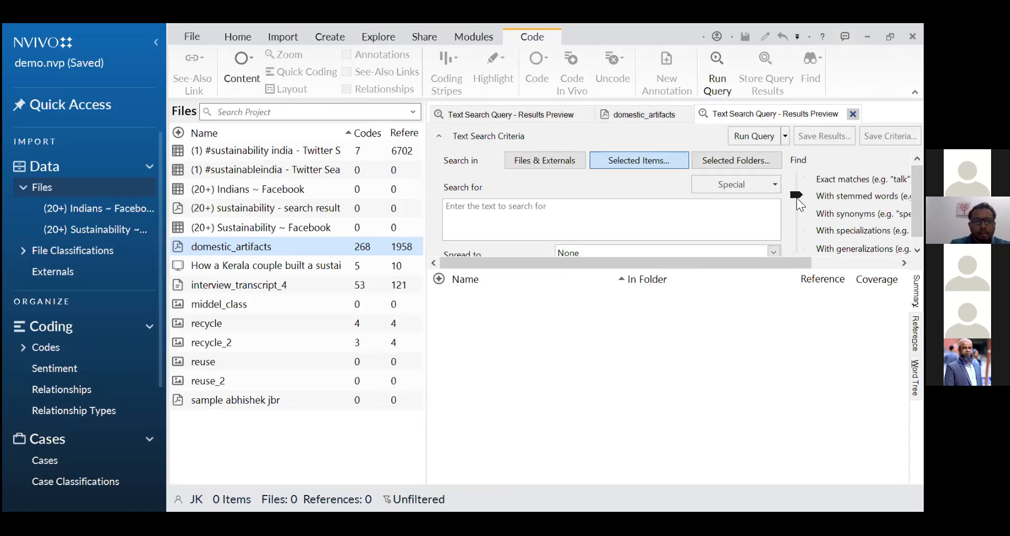
left_click(609, 213)
type("donat")
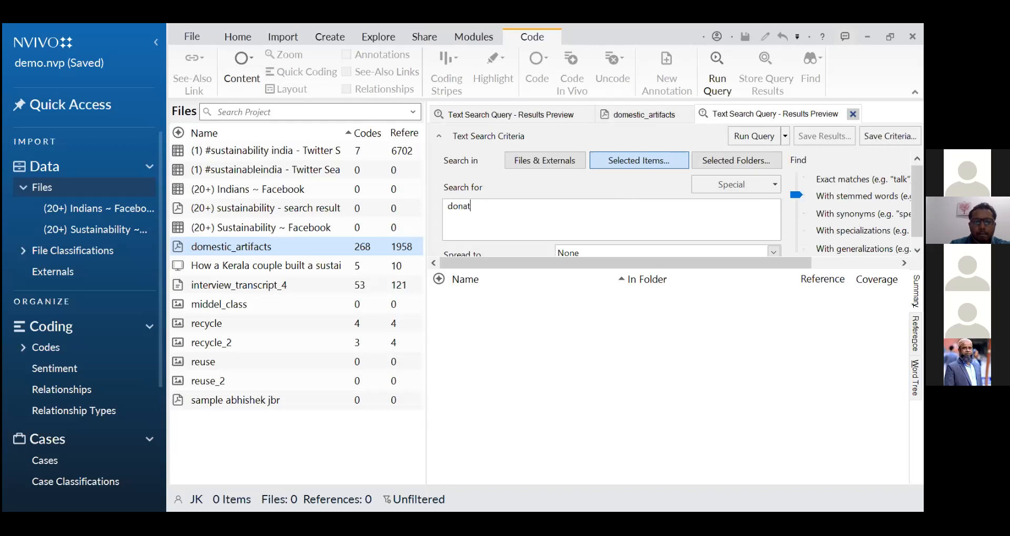
type("ion")
left_click(760, 132)
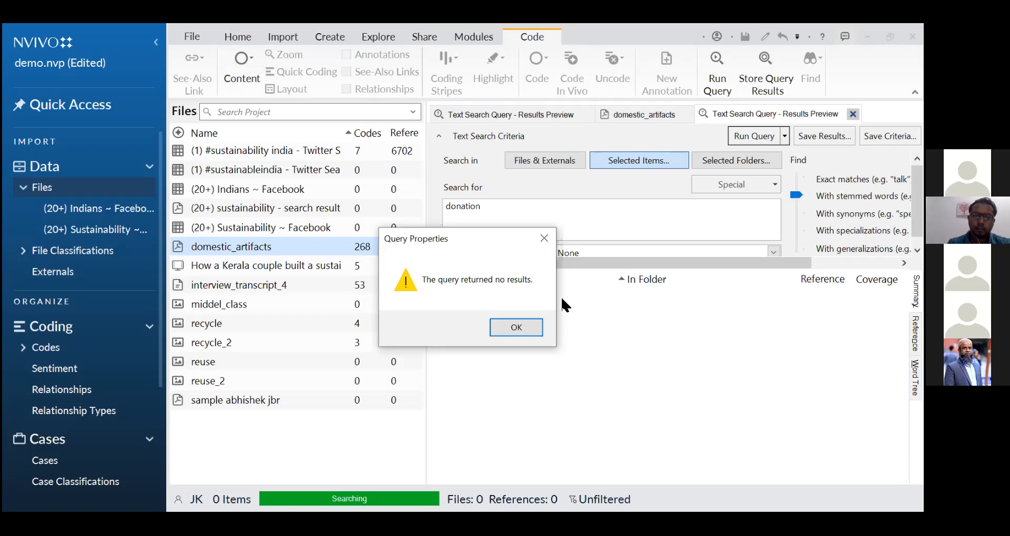
left_click(531, 326)
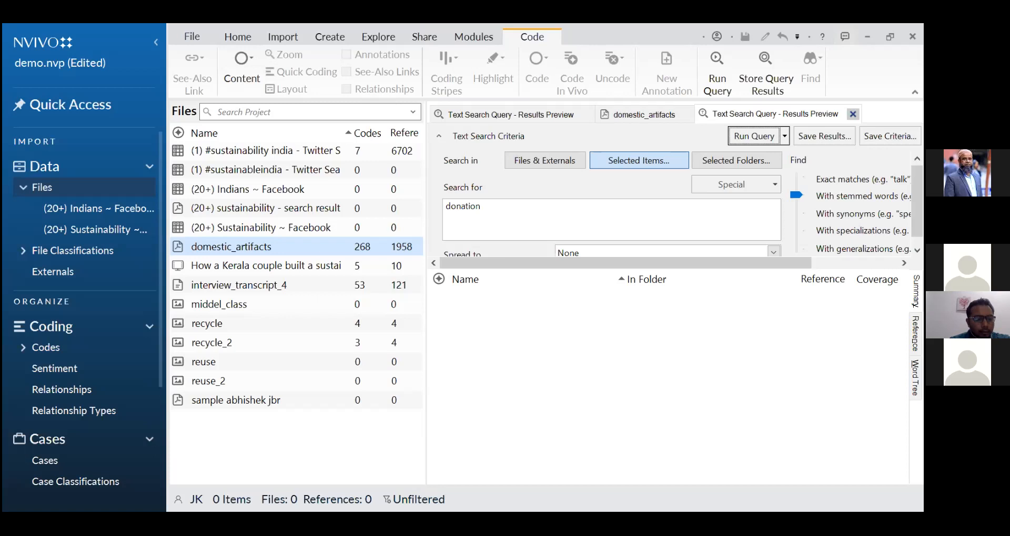
Step: In interview_transcript_4, code the sentence "We have been Donate old garments and vessels" to a new top-level code named "donate"
left_click(272, 289)
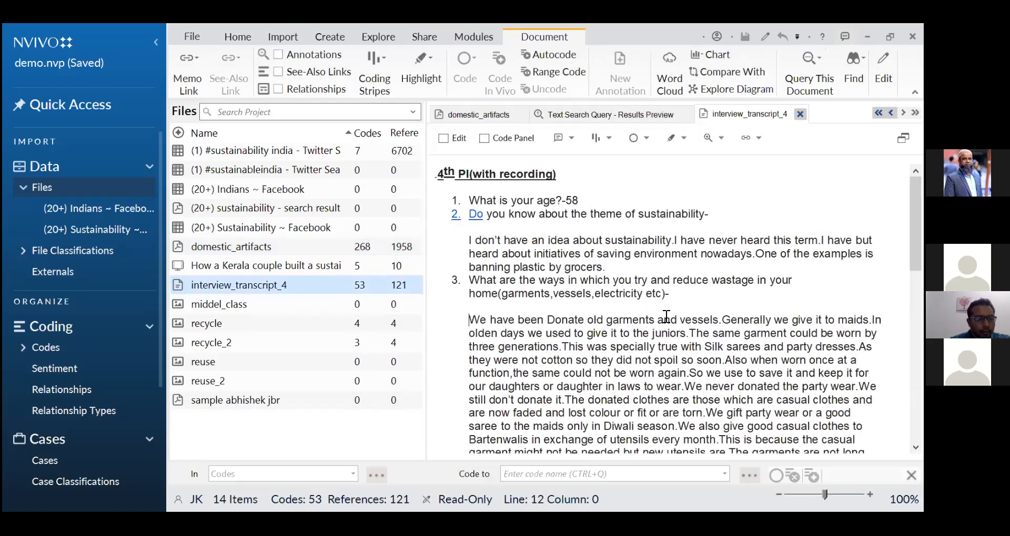
left_click(719, 320, "shift")
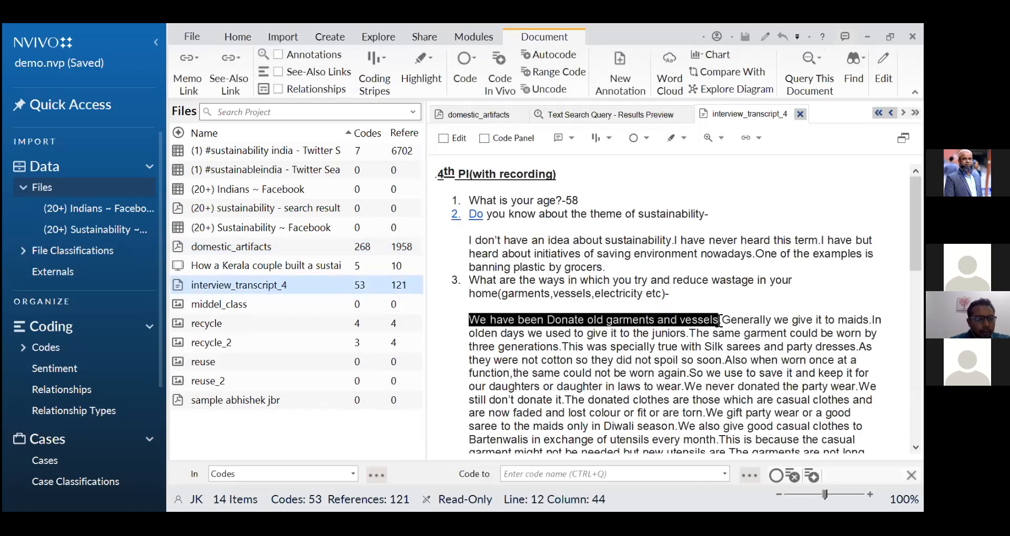
right_click(589, 320)
left_click(638, 52)
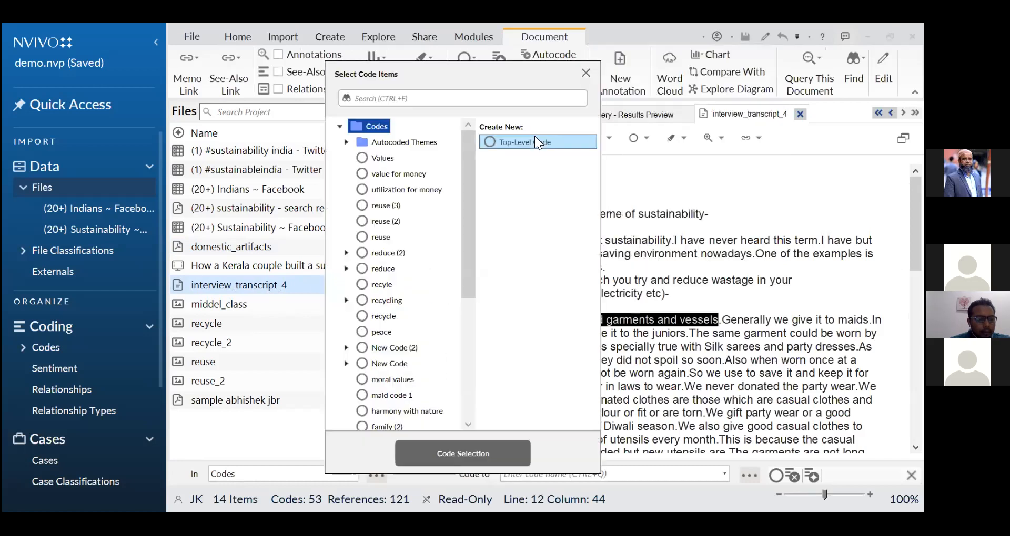
left_click(535, 138)
type("donate")
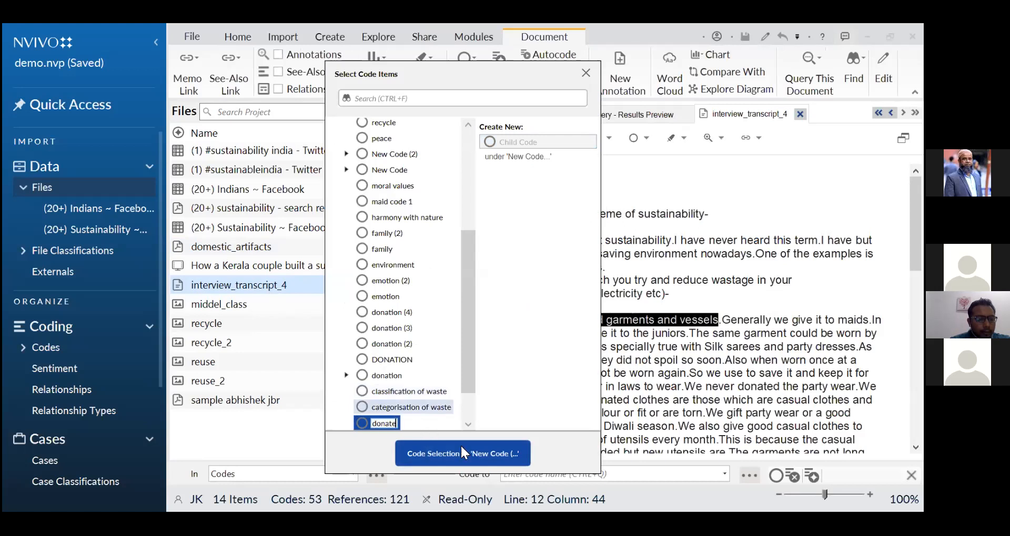
left_click(493, 451)
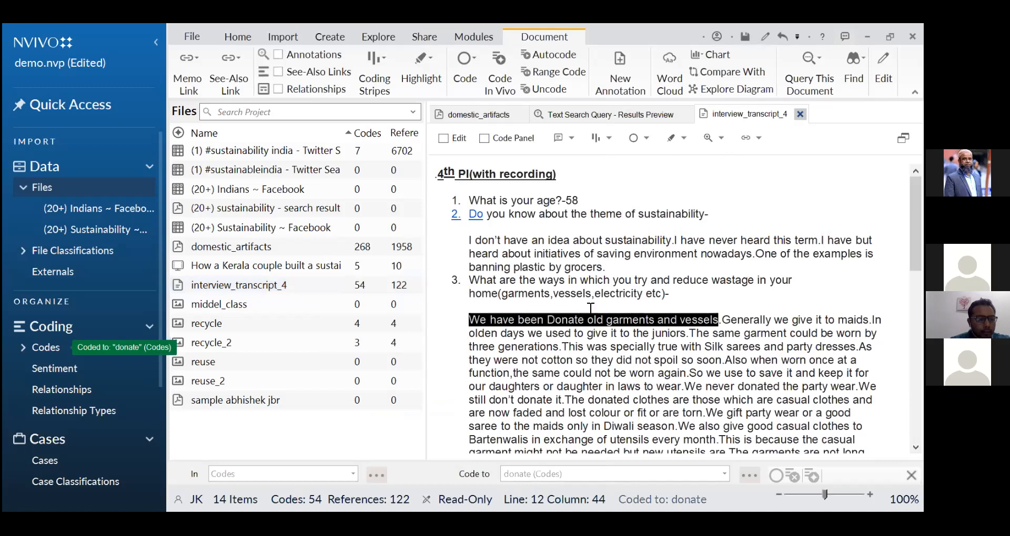
Step: Open the "donate" code from the project's code list to review its coded reference
left_click(51, 347)
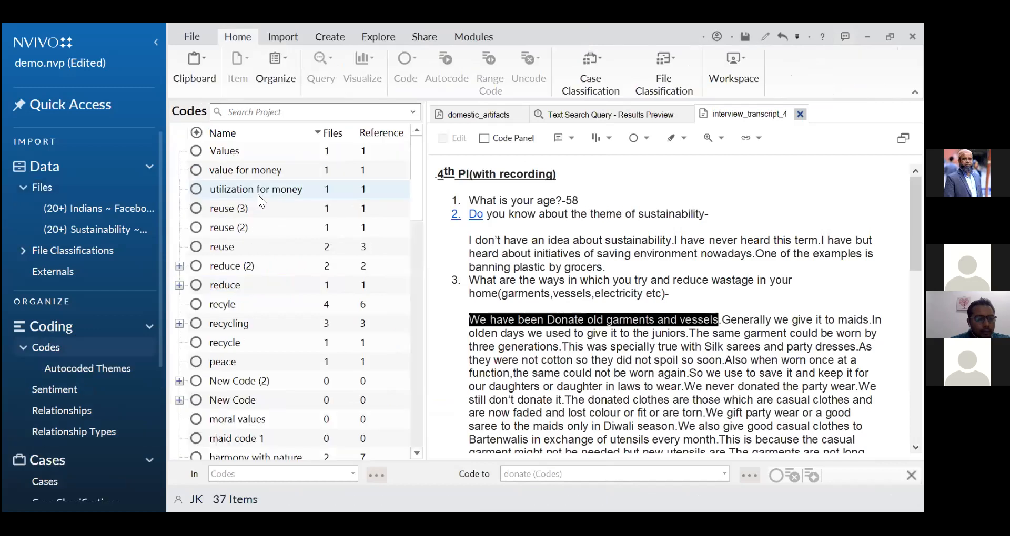
left_click(415, 388)
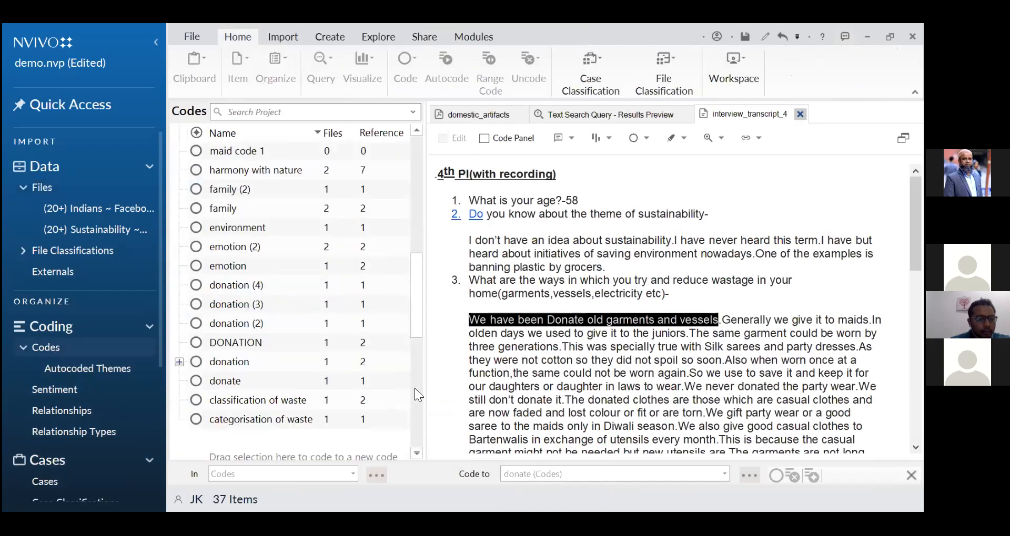
left_click(218, 382)
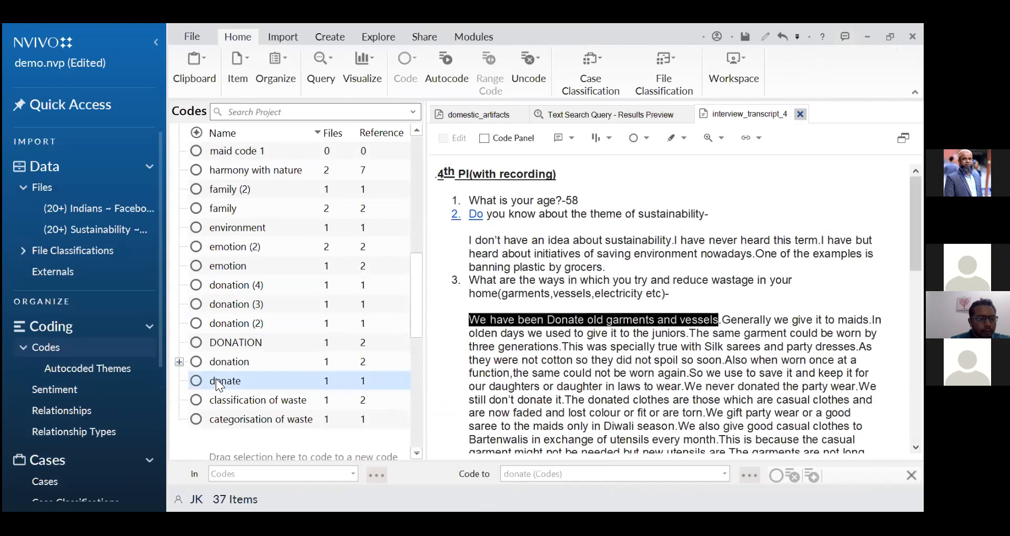
double_click(215, 380)
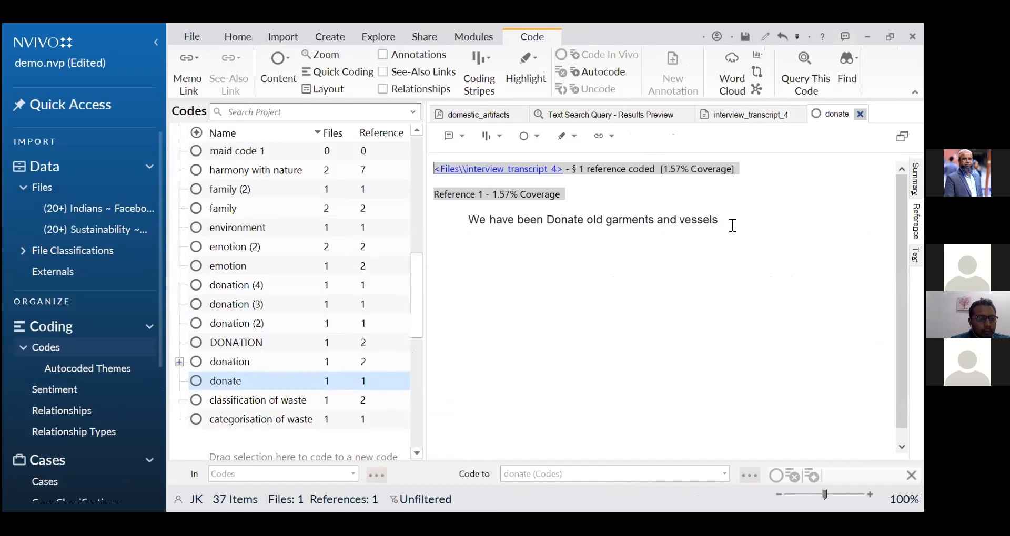
Step: Highlight the sentence coded at "donate" and reopen interview_transcript_4 from the project files
left_click_drag(725, 220, 583, 221)
left_click_drag(494, 222, 466, 218)
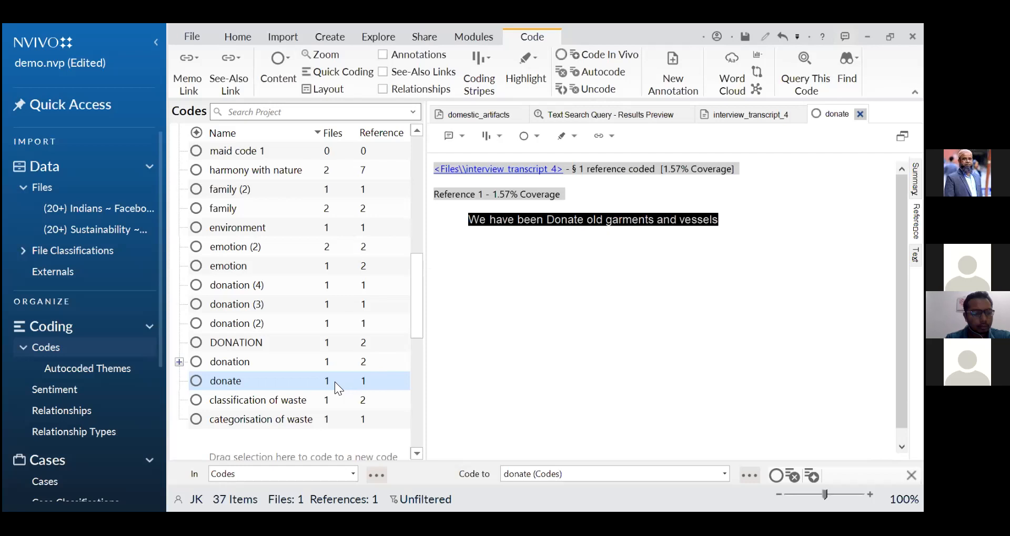
left_click(55, 188)
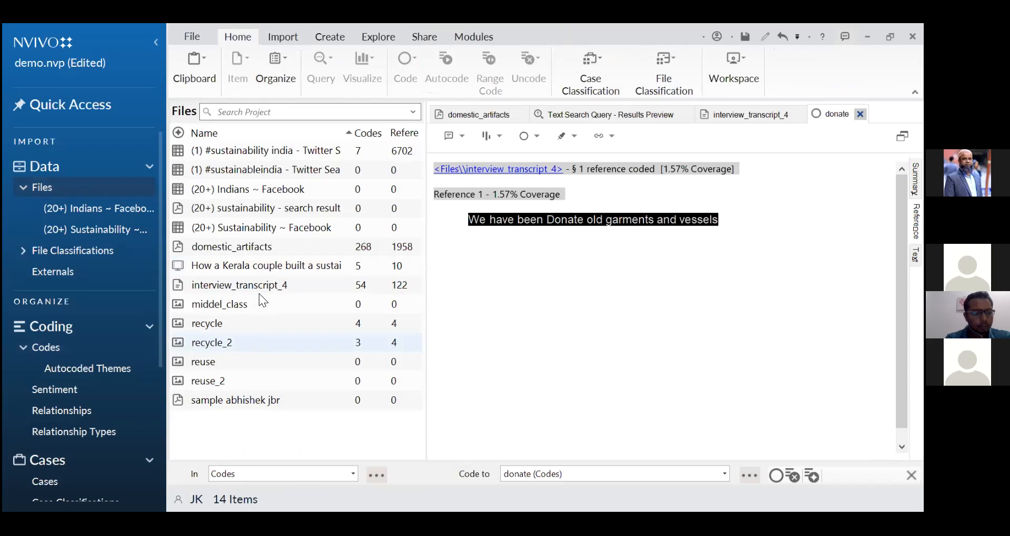
double_click(263, 287)
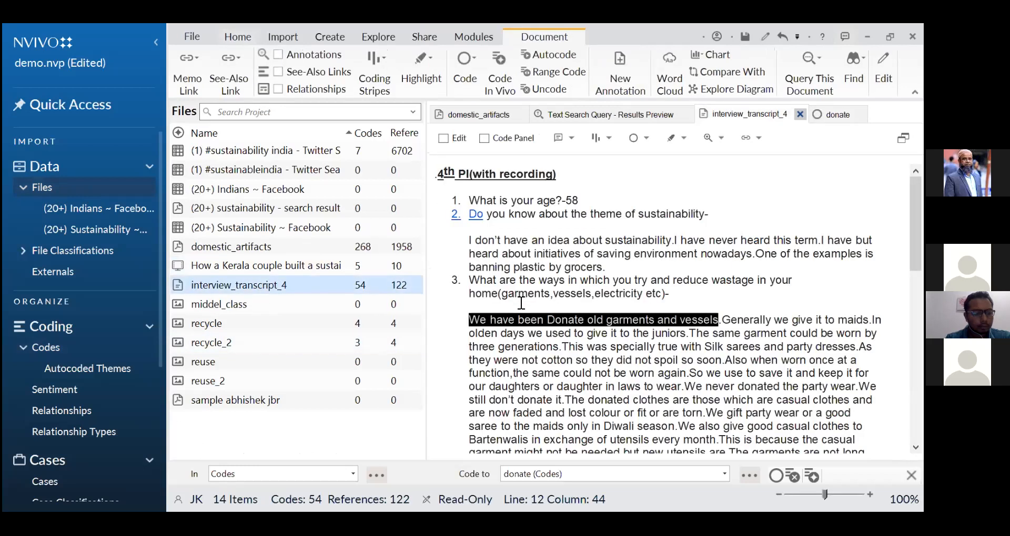
left_click(506, 334)
left_click(465, 321)
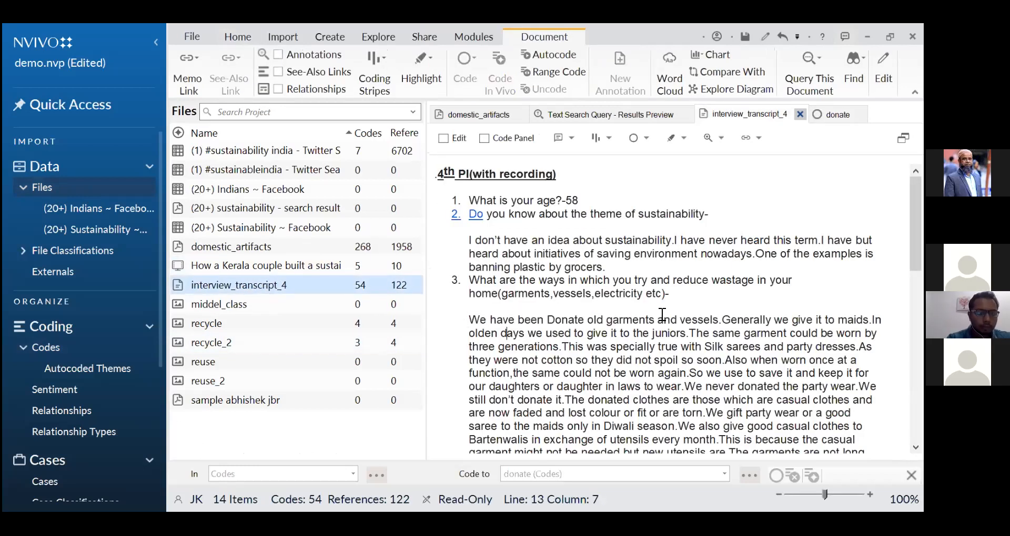
left_click(722, 321, "shift")
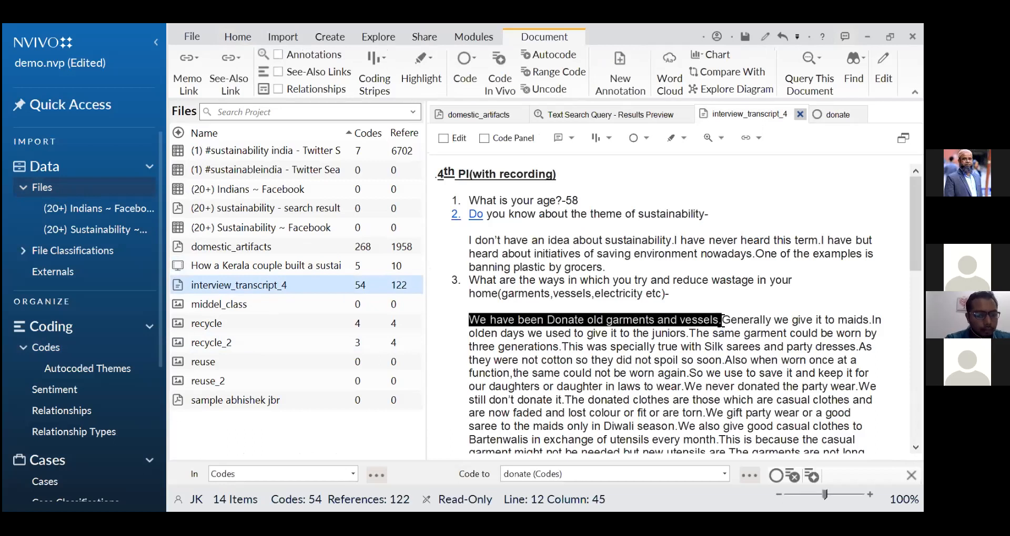
right_click(653, 329)
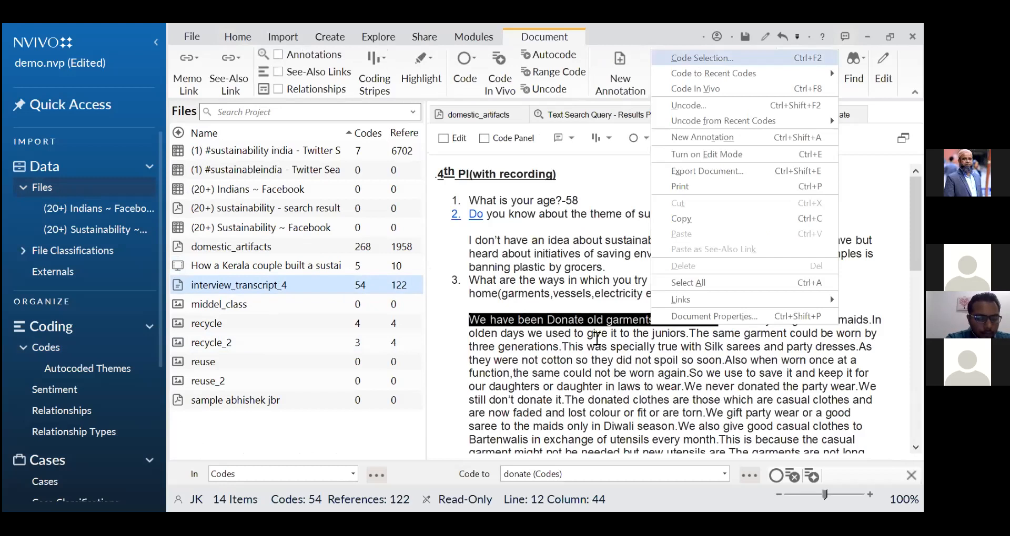
left_click(685, 335)
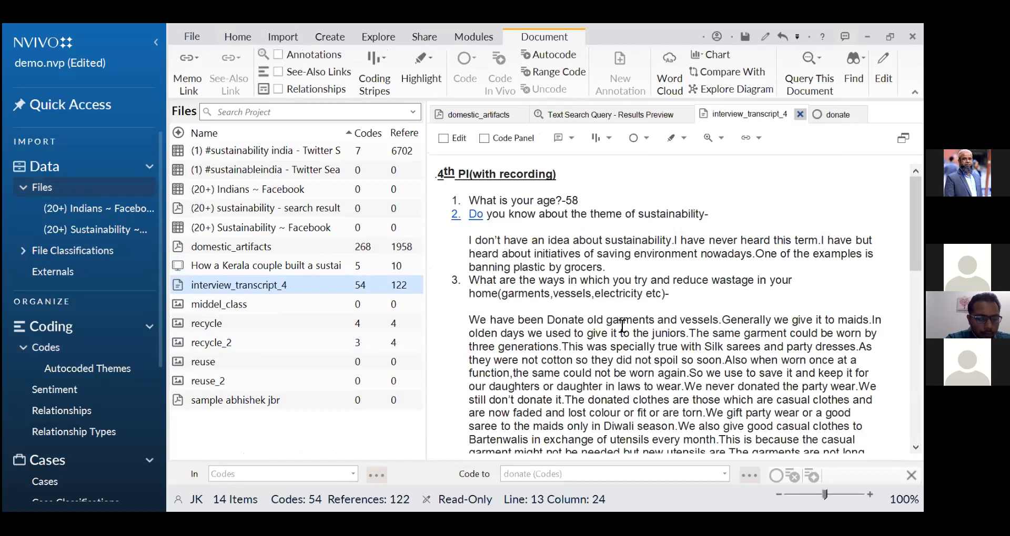
Step: In interview_transcript_4, code the text "his was specially true with Silk sarees and party dresses" to a new top-level code named "catego"
left_click_drag(568, 347, 856, 346)
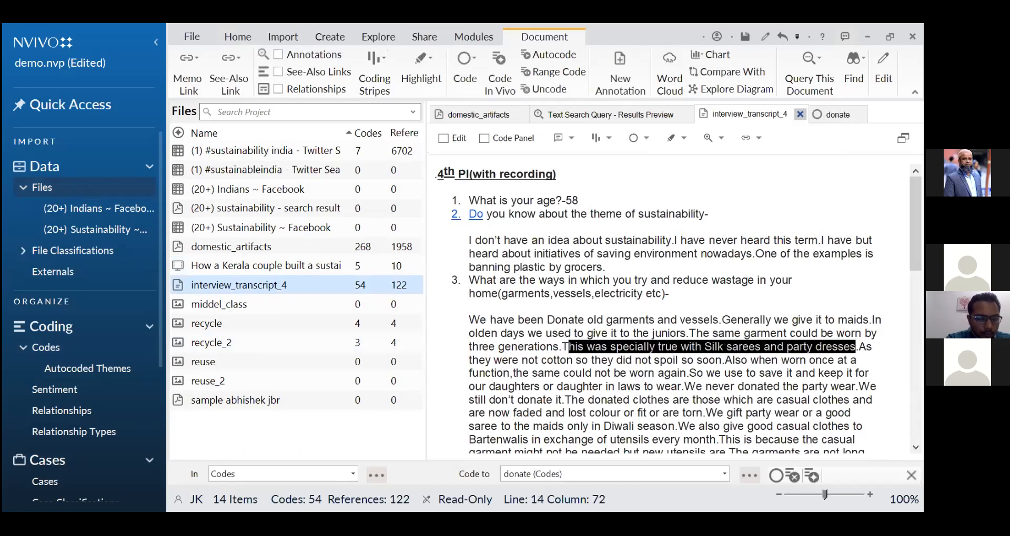
right_click(811, 350)
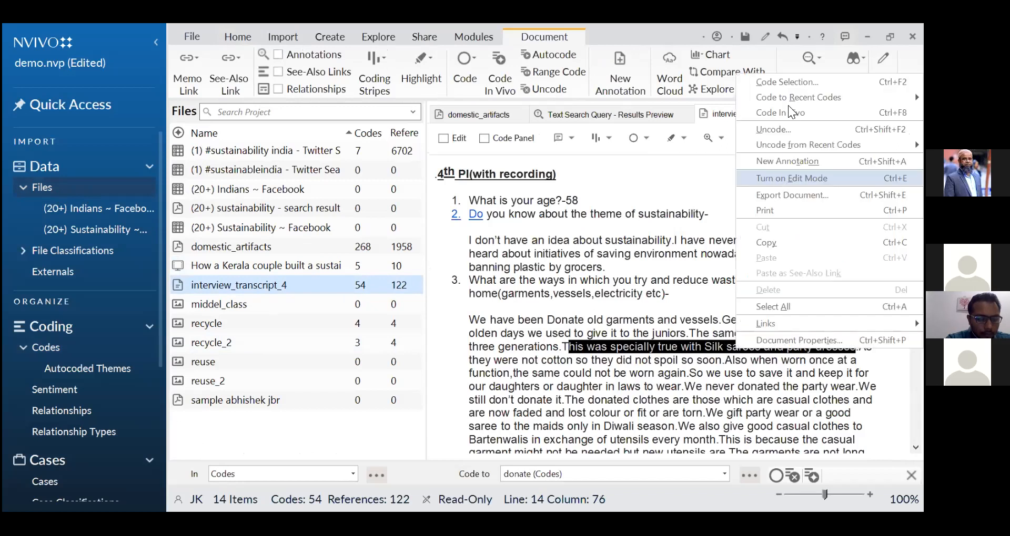
left_click(752, 80)
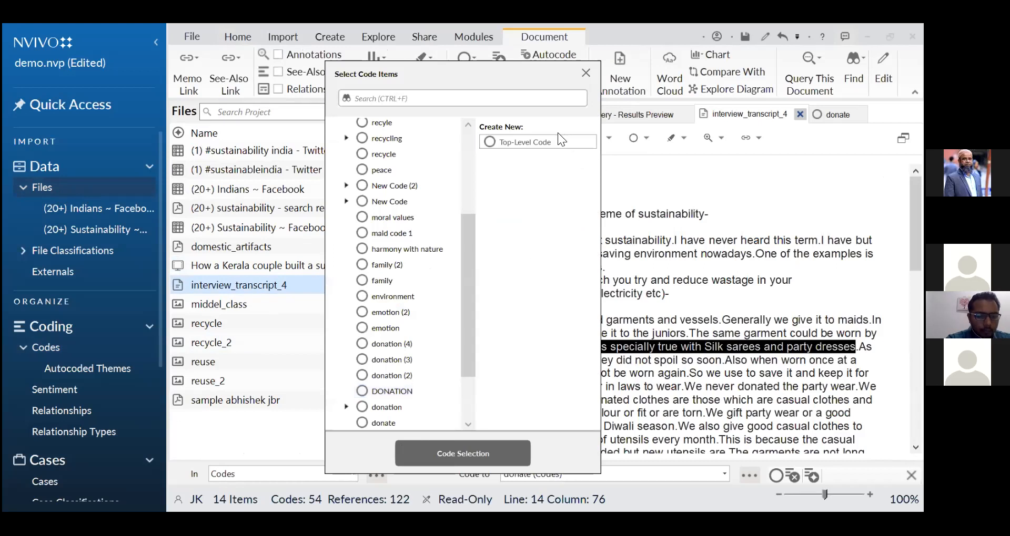
left_click(545, 140)
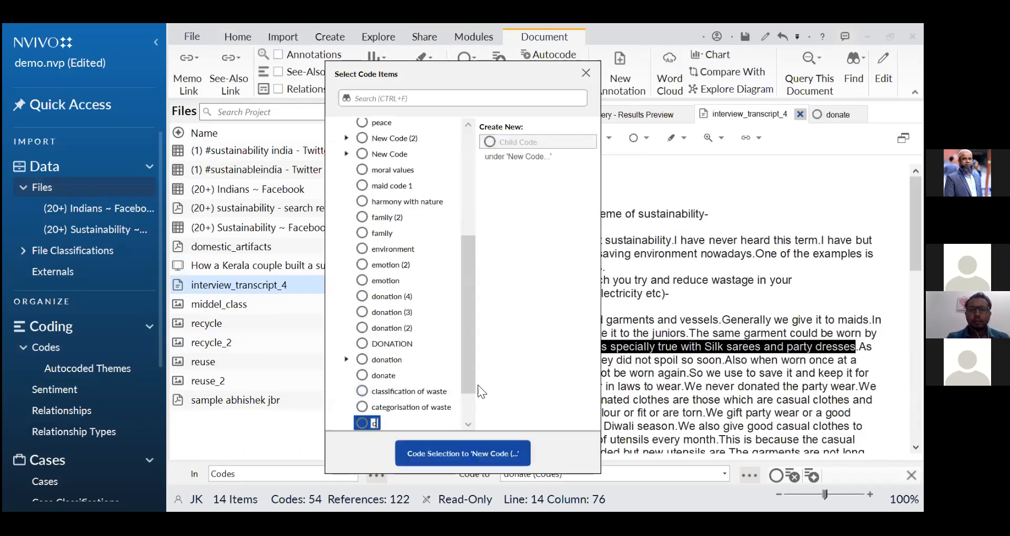
type("cate")
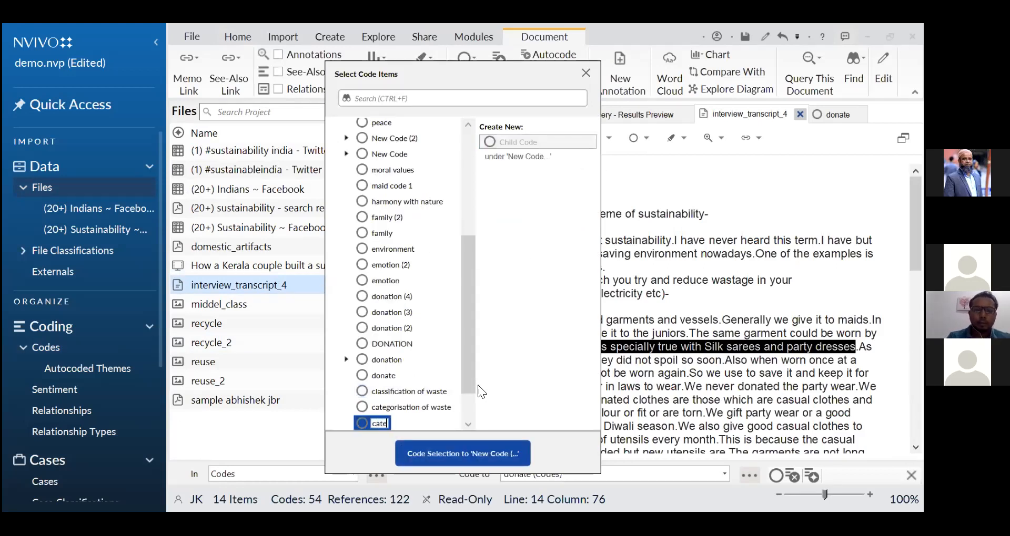
type("go")
left_click(446, 458)
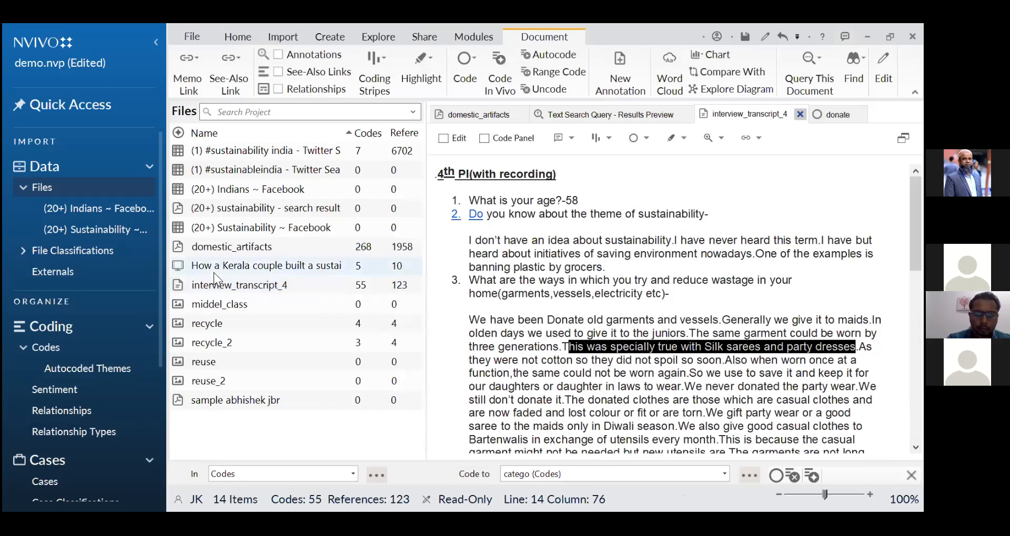
Step: Return to the project's code list, reopen the "donate" code's reference and look through the listed codes
left_click(49, 347)
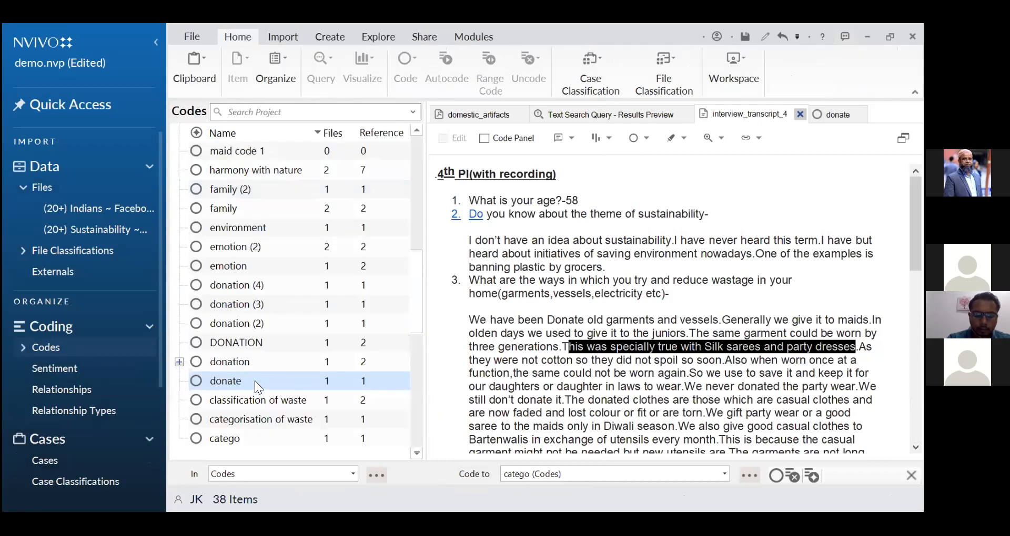
double_click(255, 381)
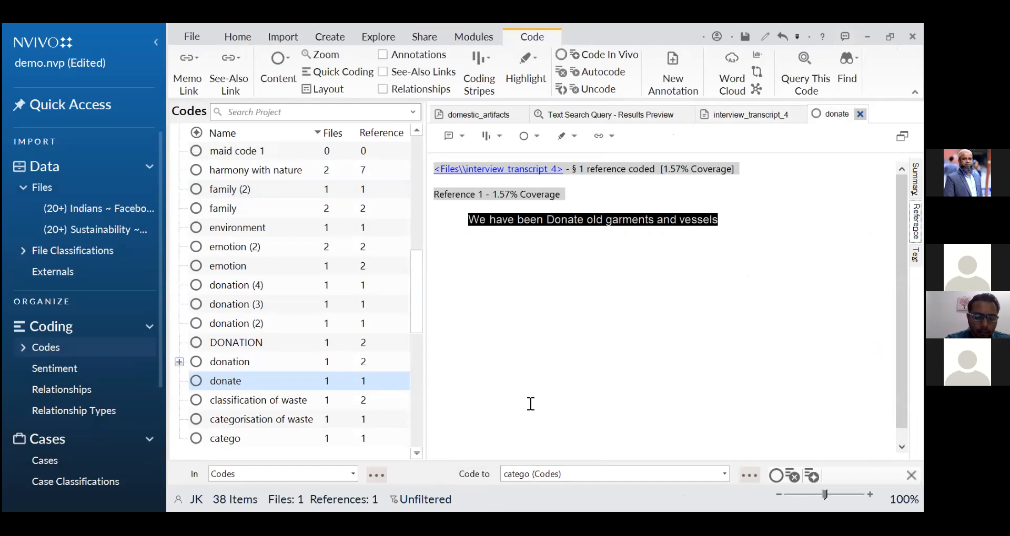
left_click(415, 162)
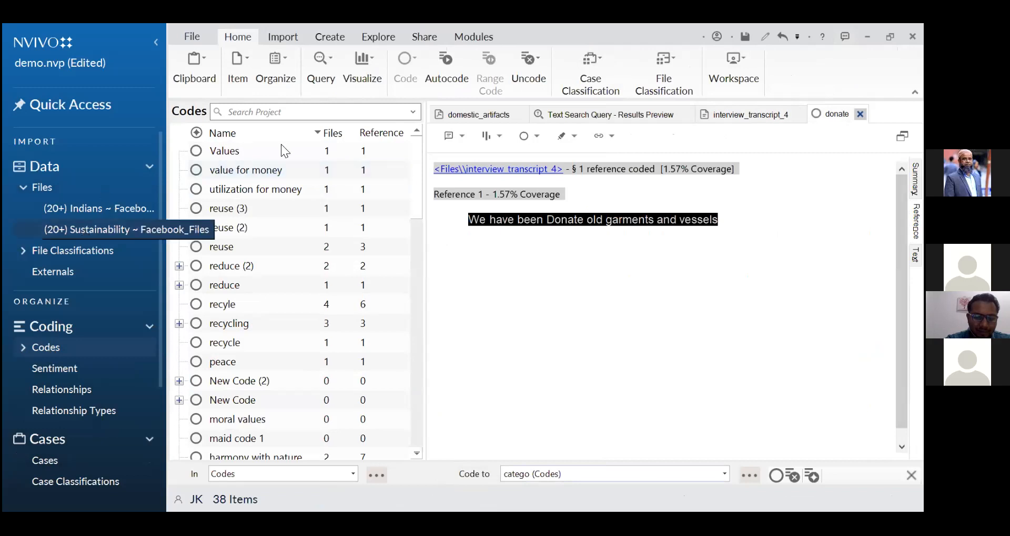
Step: Run a word frequency query limited to interview_transcript_4, grouping results with stemmed words
left_click(371, 33)
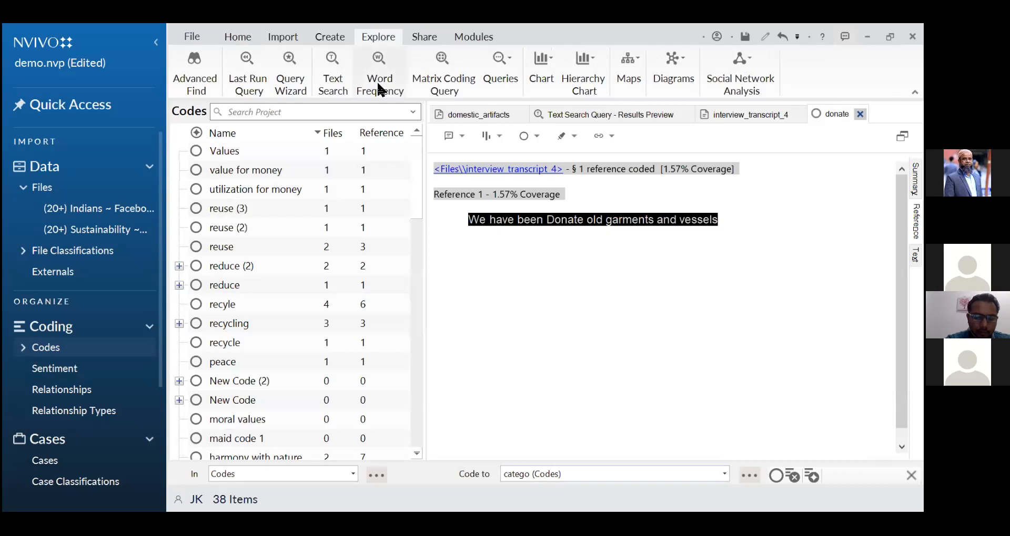
left_click(379, 87)
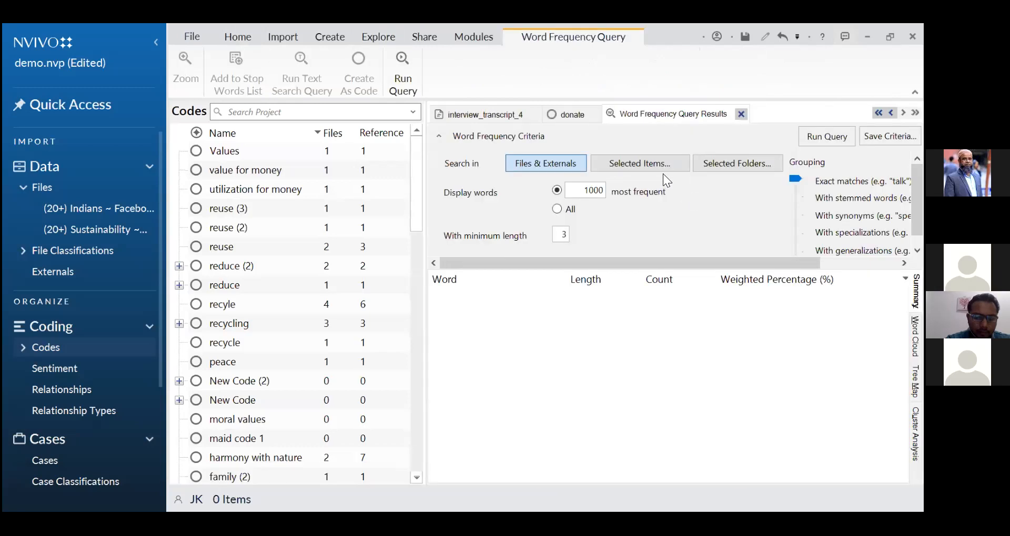
left_click(651, 169)
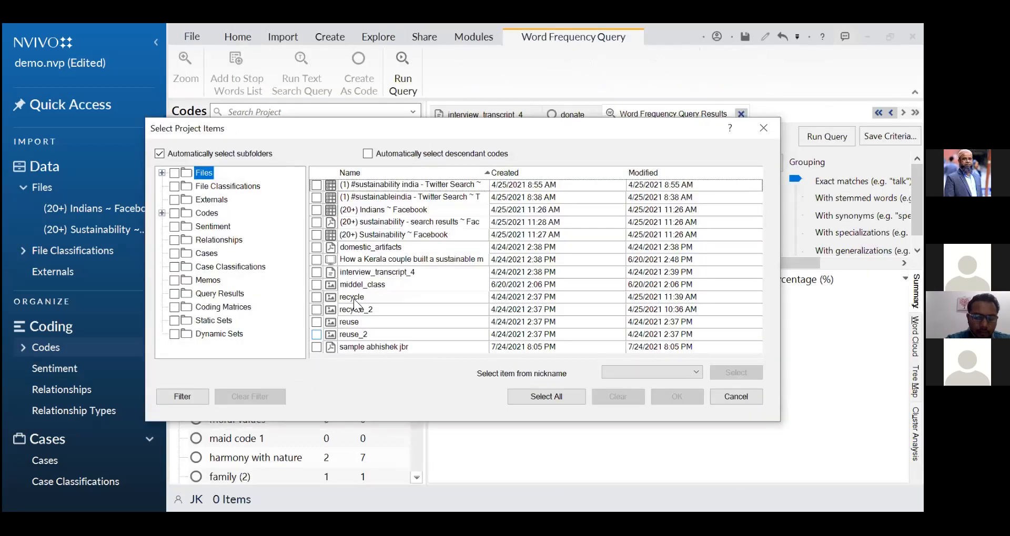
left_click(317, 271)
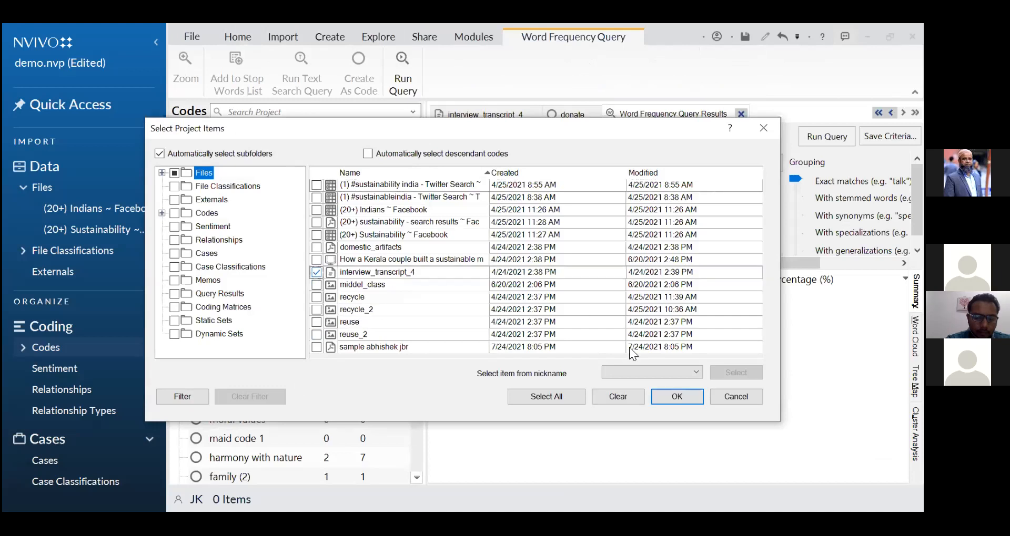
left_click(677, 396)
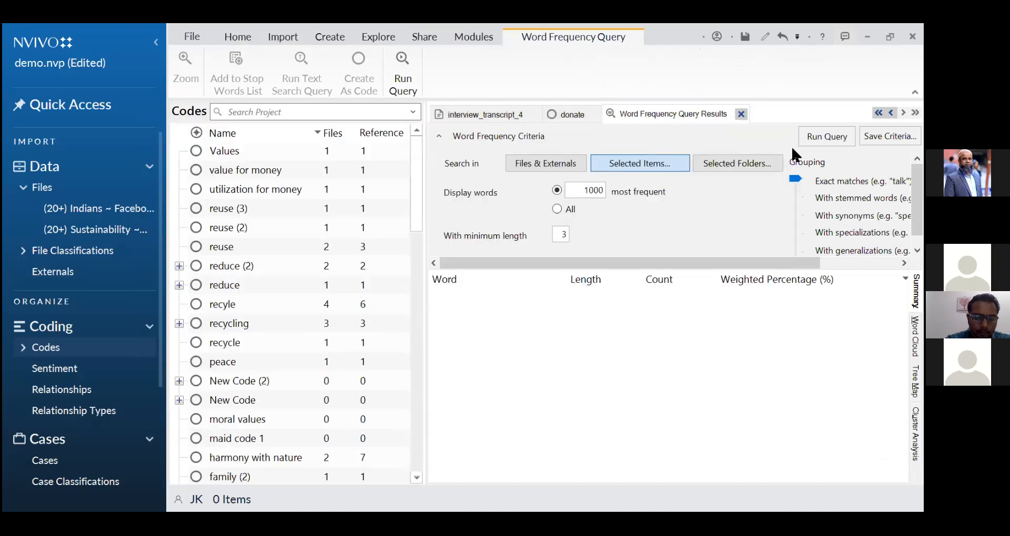
left_click(789, 197)
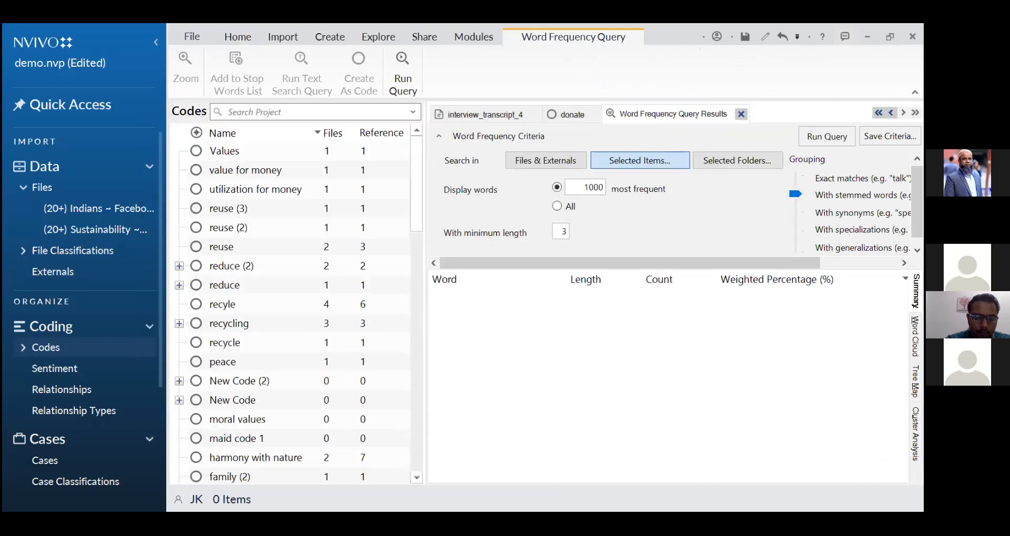
left_click(827, 137)
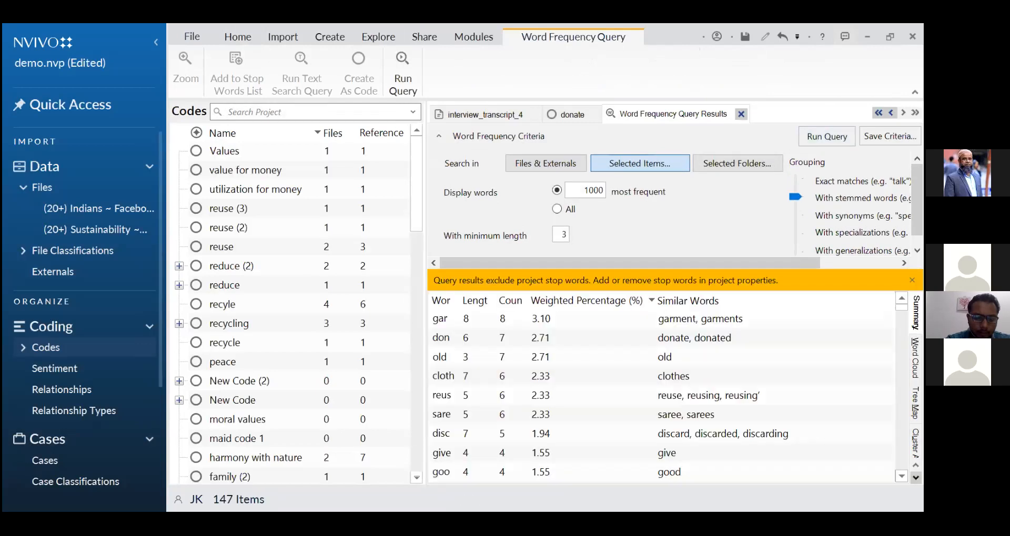
Step: Examine the word frequency results, comparing the most frequent words, their counts, weighted percentages and similar words
scroll(660, 395, "down", 1)
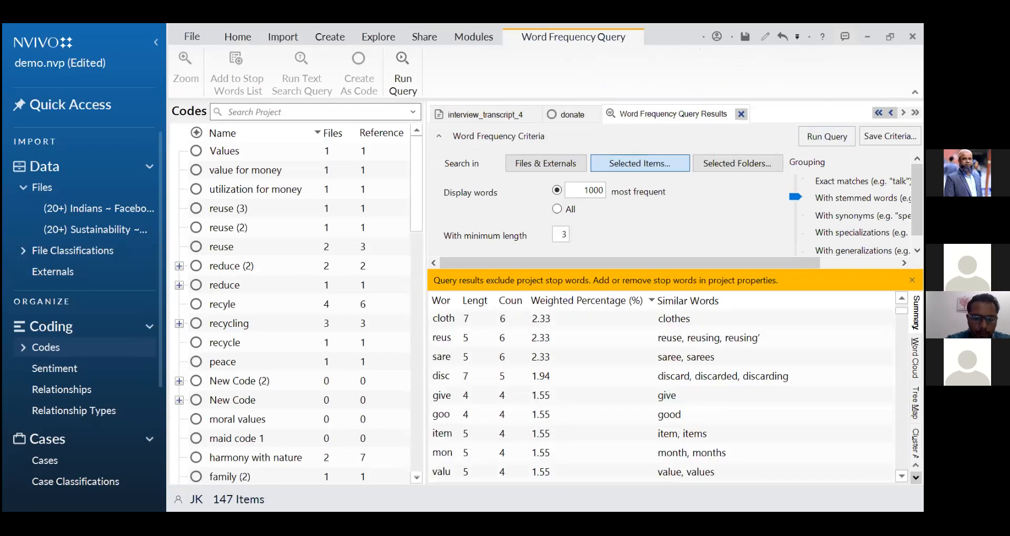
scroll(660, 394, "up", 1)
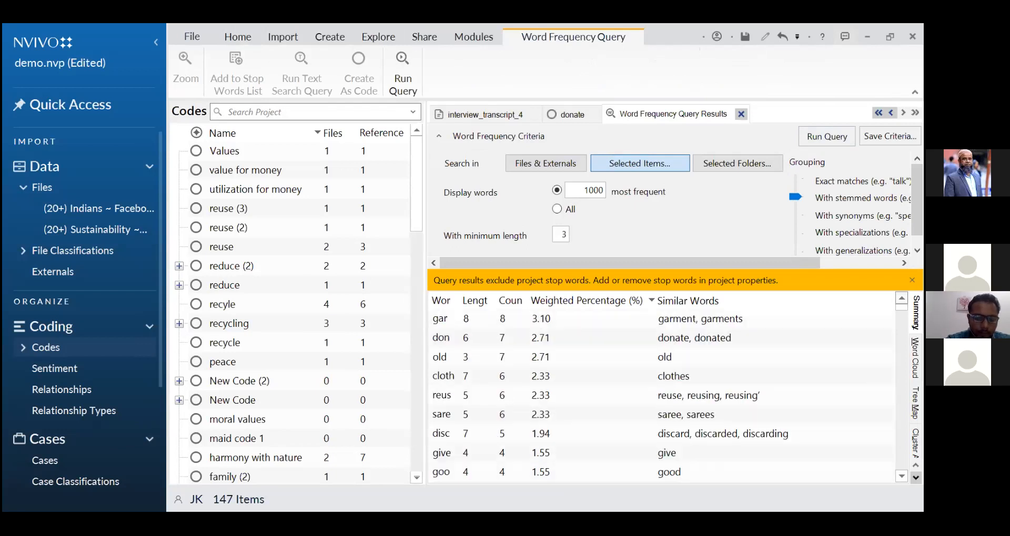
left_click(735, 338)
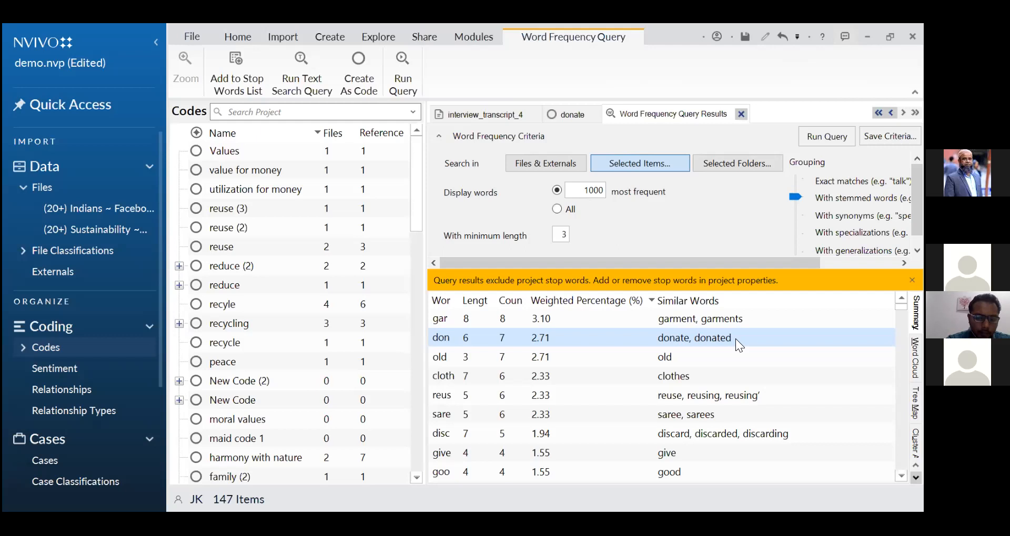
left_click(664, 360)
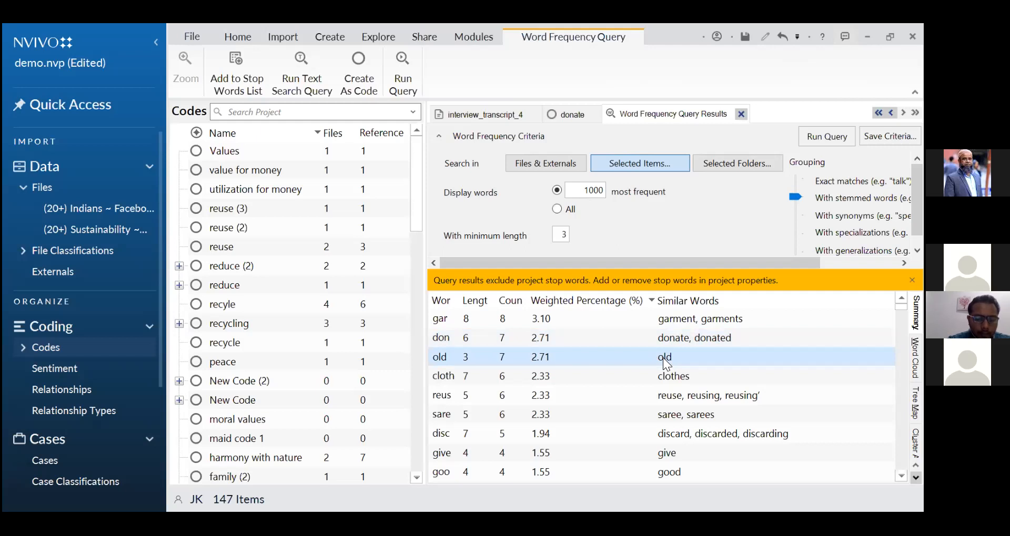
left_click(686, 386)
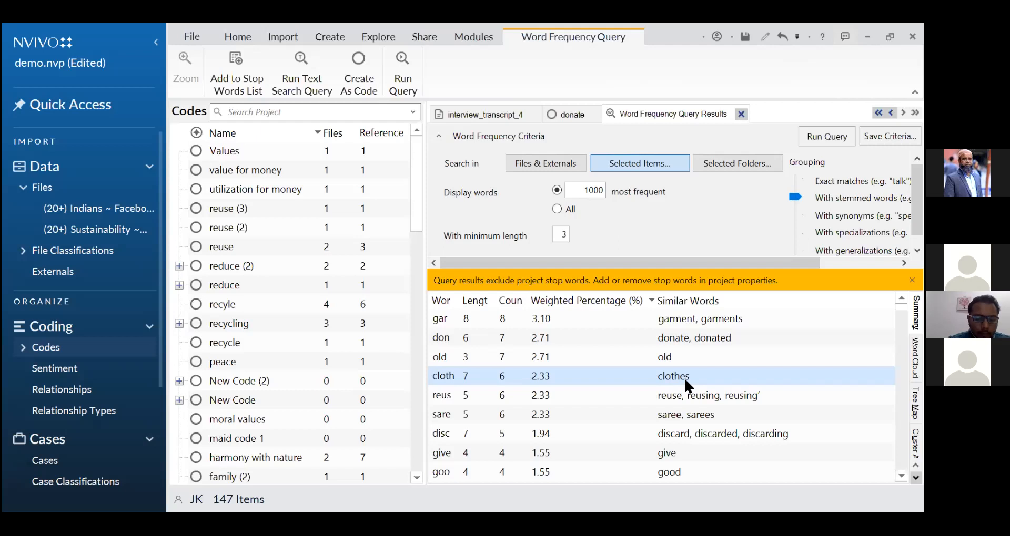
left_click(705, 399)
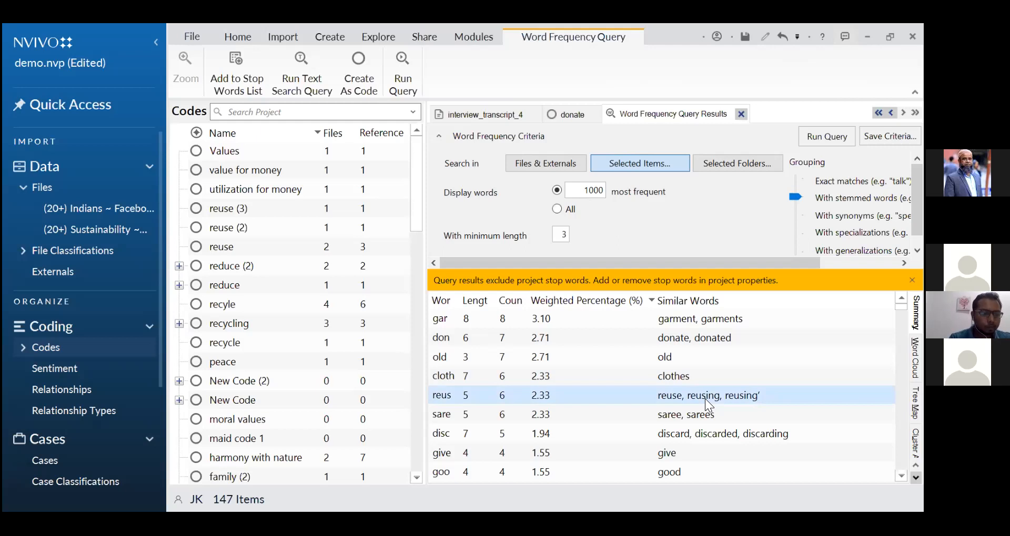
left_click(691, 451)
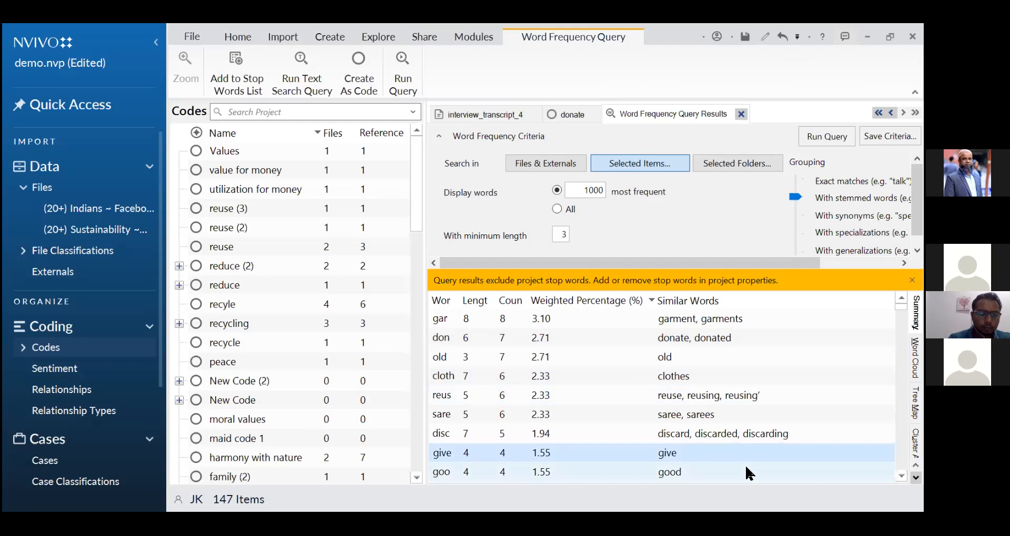
left_click(745, 464)
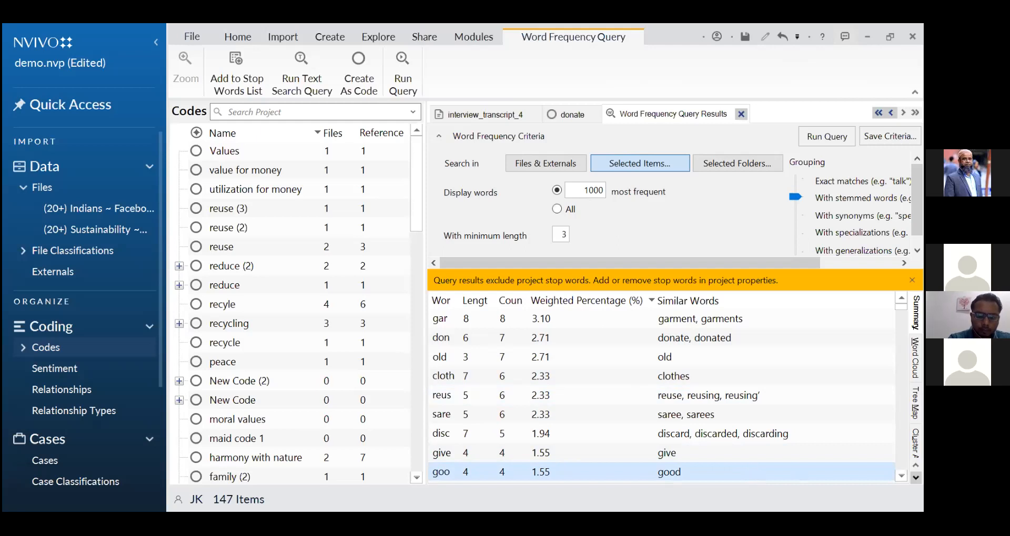
left_click(704, 416)
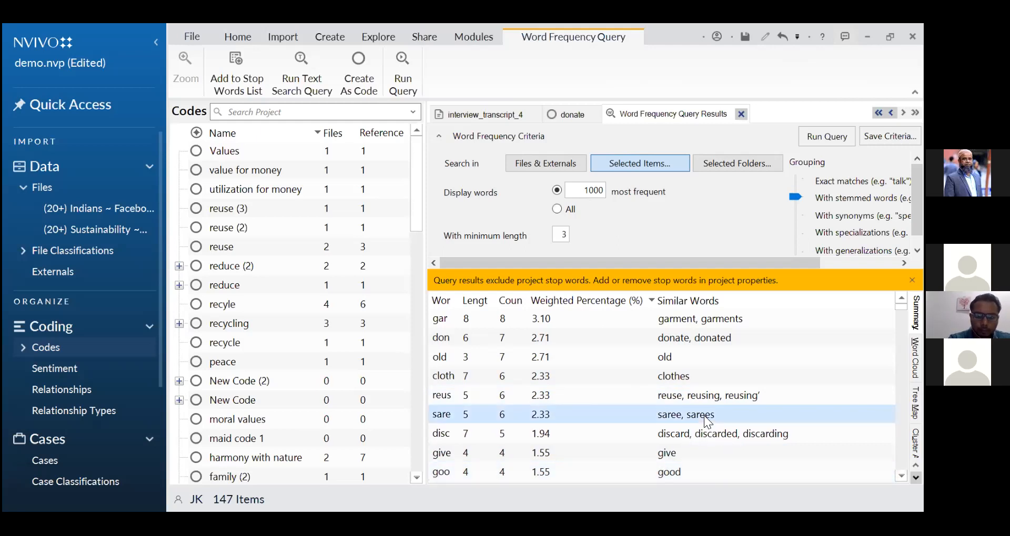
scroll(661, 395, "down", 3)
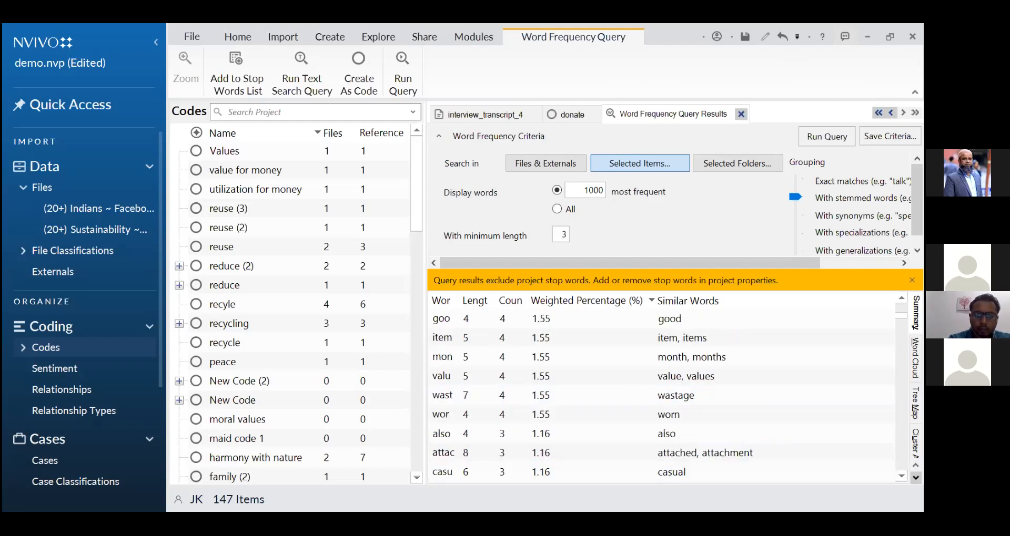
scroll(661, 394, "down", 3)
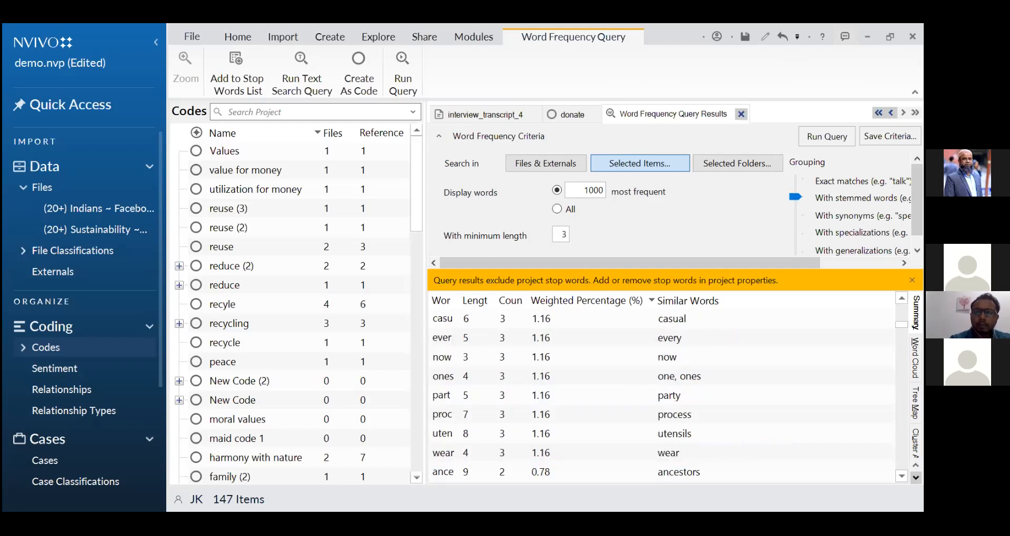
scroll(661, 394, "up", 2)
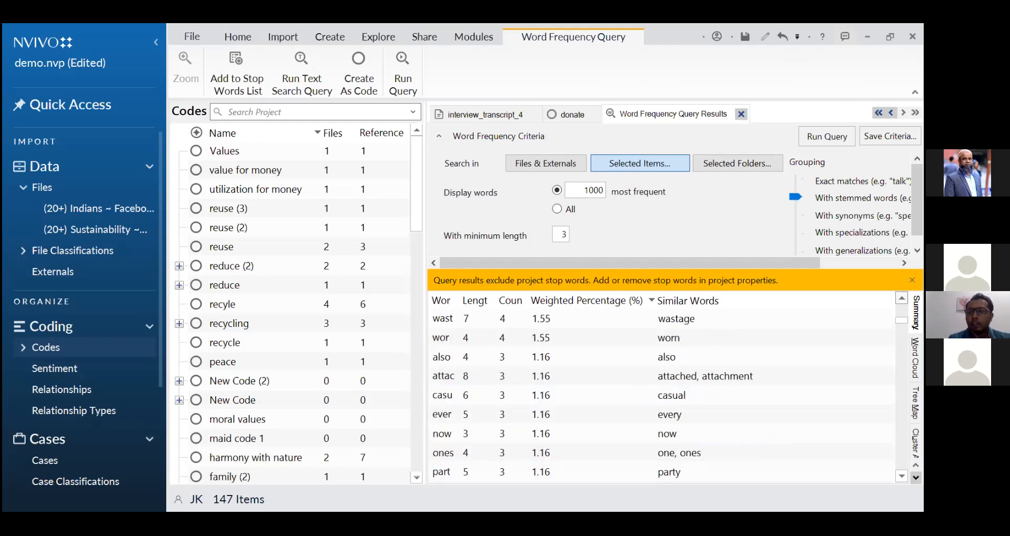
Step: Return to the most frequent words in the word frequency results and view the actions available for "garment, garments"
scroll(661, 395, "up", 1)
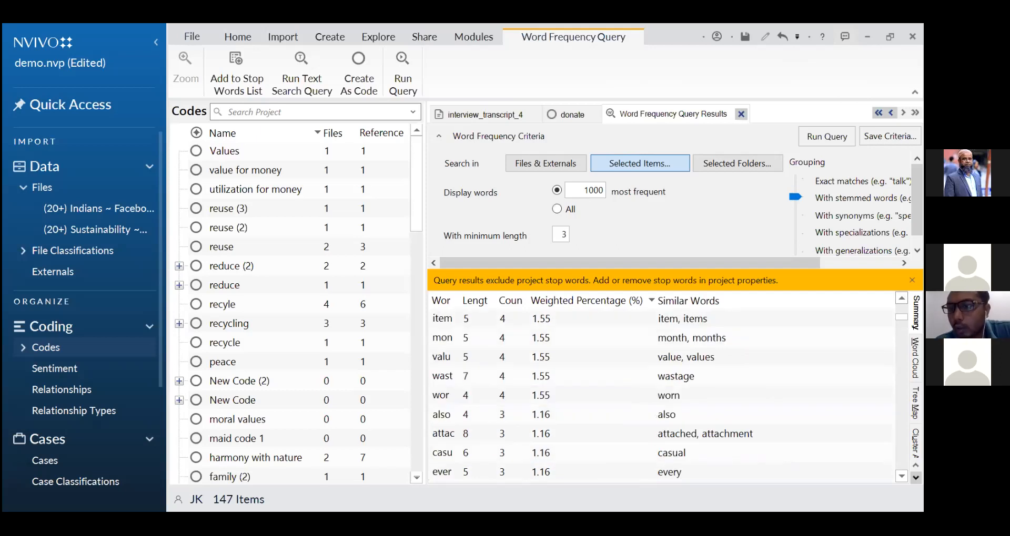
scroll(661, 376, "up", 2)
scroll(662, 376, "up", 2)
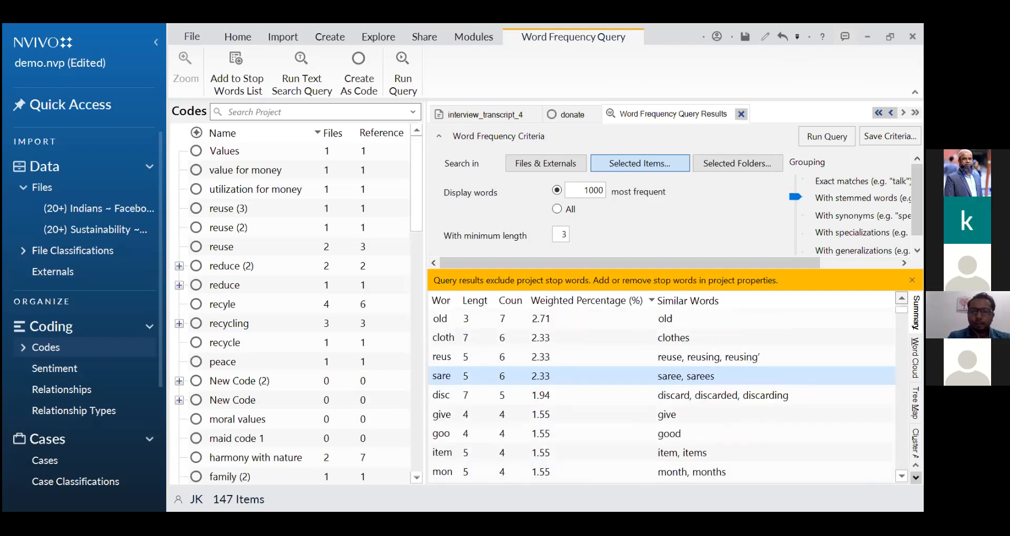
scroll(661, 376, "up", 1)
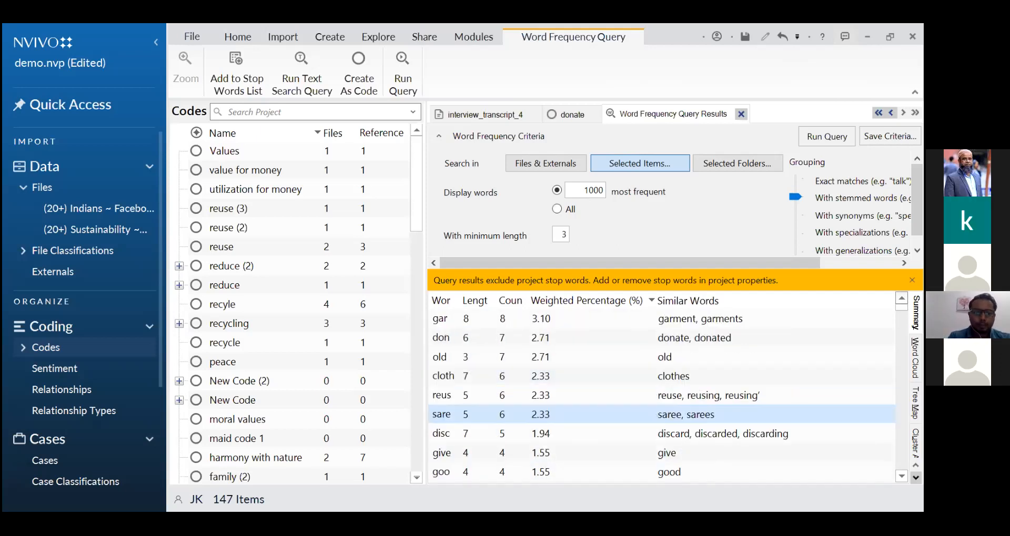
right_click(739, 325)
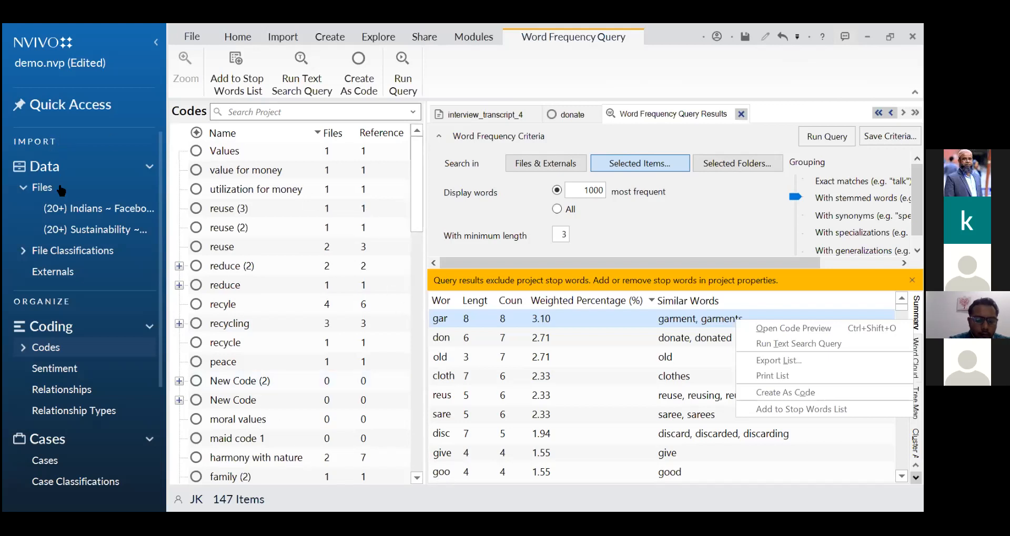
Step: Show the project's files and open the "(1) #sustainability india" Twitter dataset and the recycle_2 picture
left_click(58, 188)
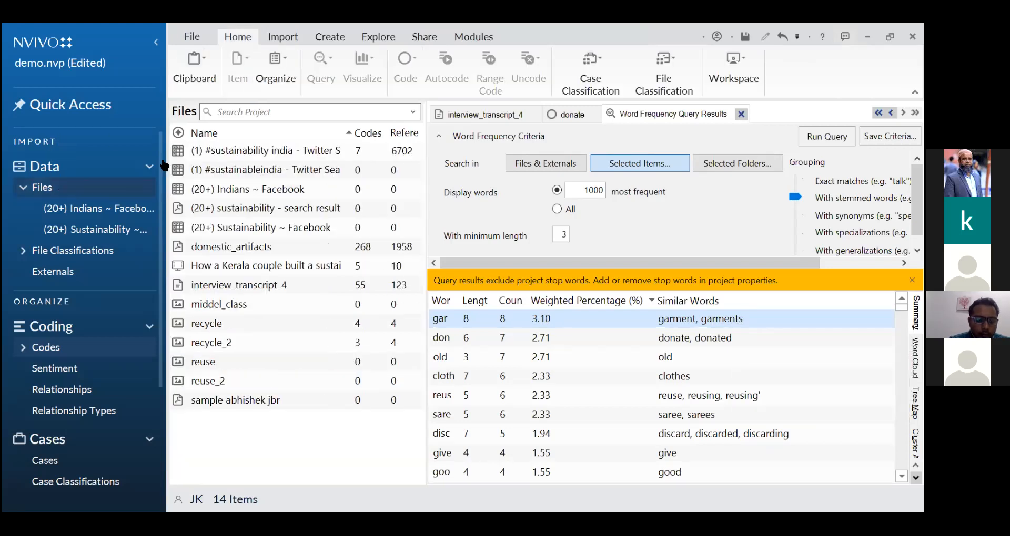
left_click(331, 151)
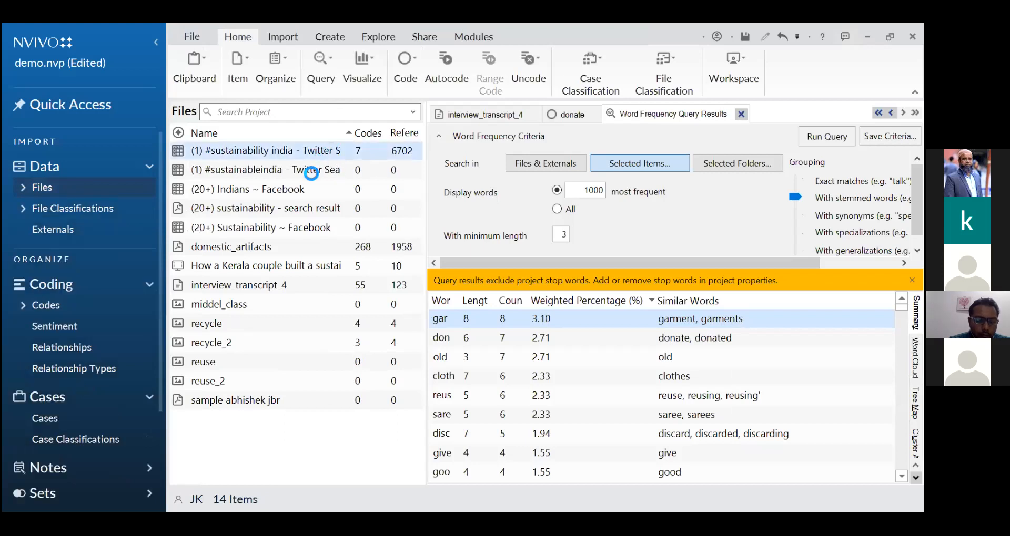
left_click(262, 347)
double_click(261, 346)
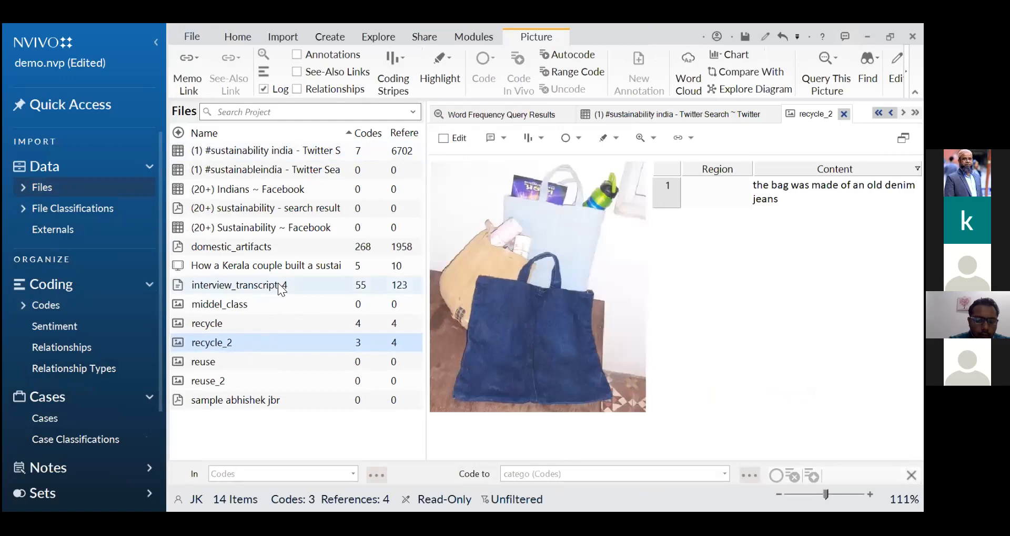
Step: Open the interview_transcript_4 document and the domestic_artifacts PDF in turn to compare the two sources
left_click(281, 288)
double_click(280, 286)
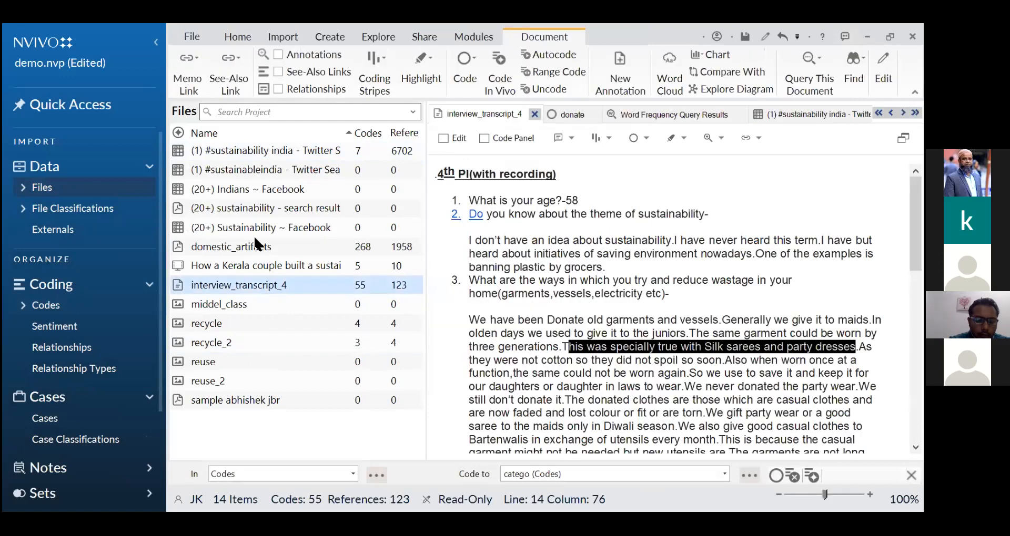
left_click(261, 247)
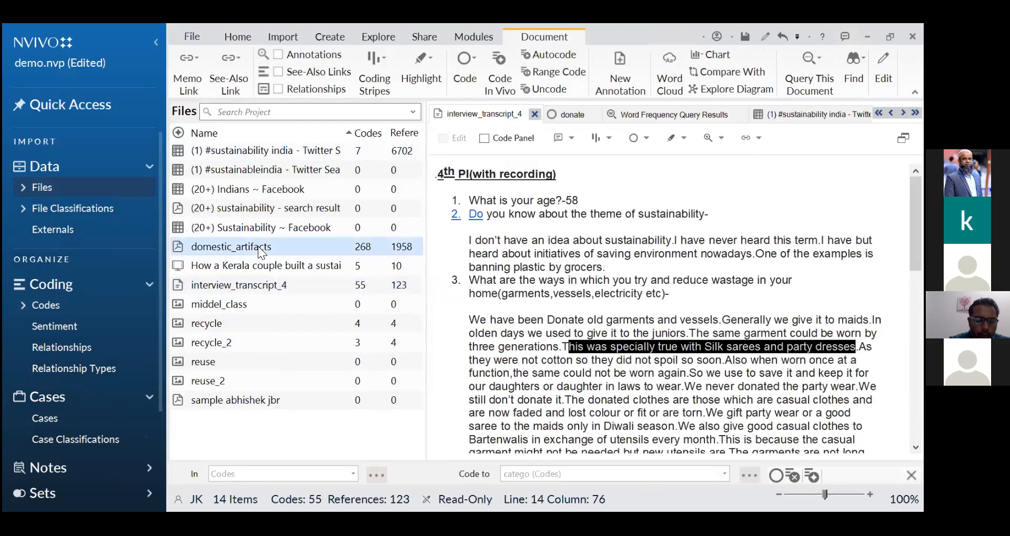
double_click(259, 248)
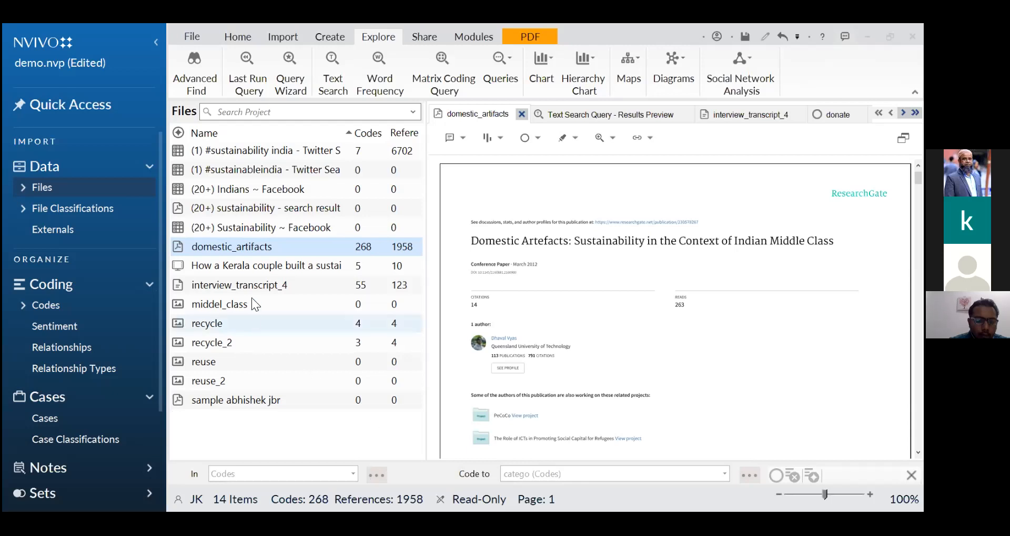
double_click(252, 284)
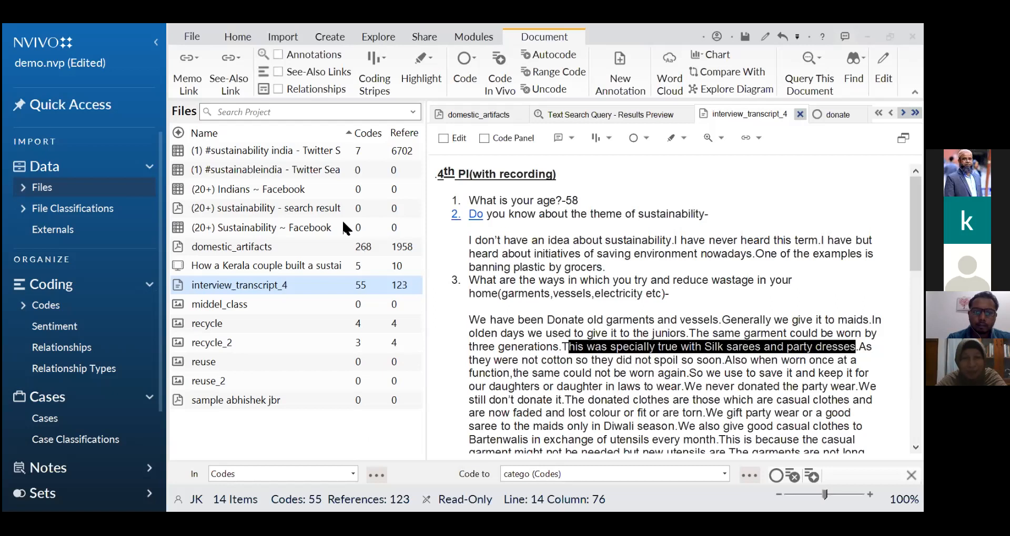
double_click(303, 245)
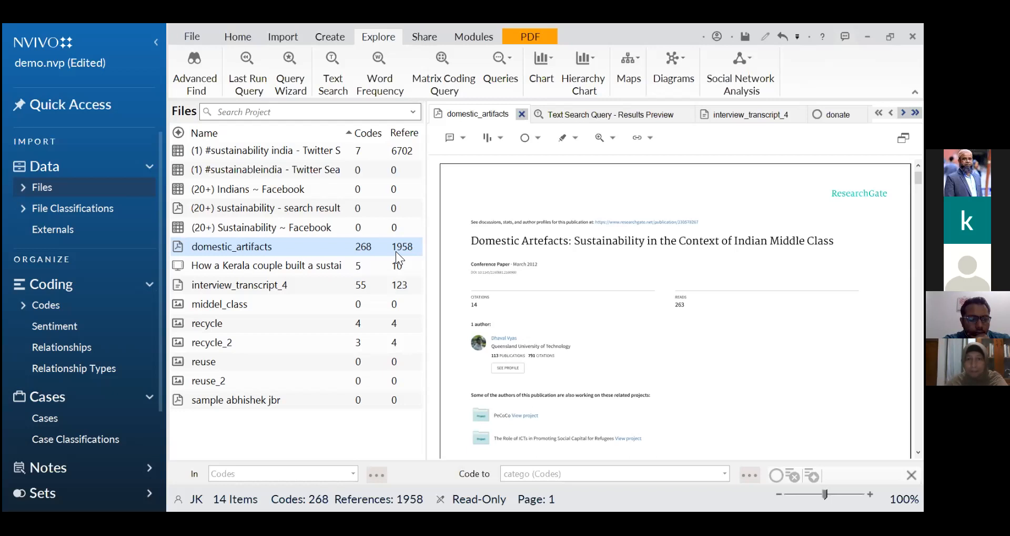
Step: Run a text search query for "donation" limited to domestic_artifacts, with stemmed words included
left_click(335, 66)
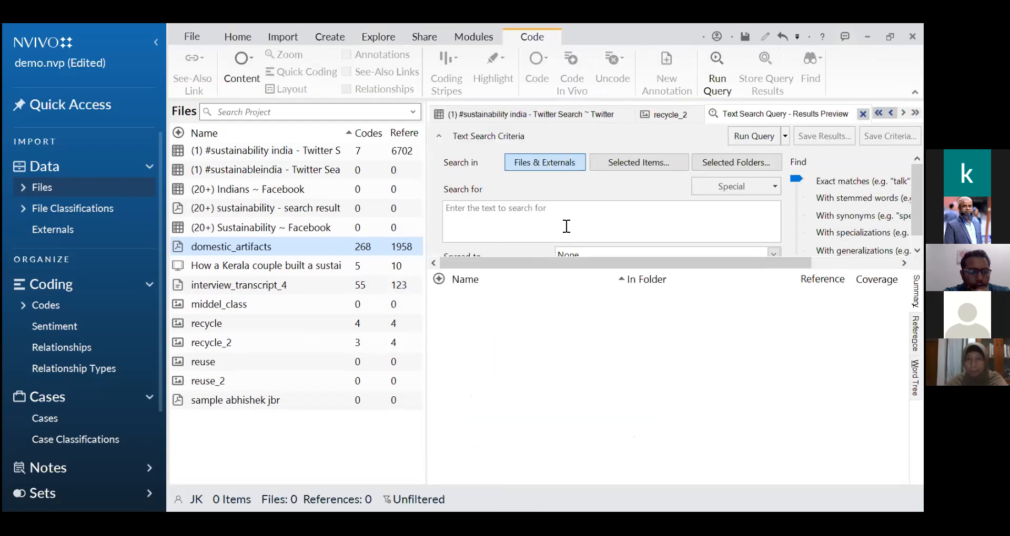
left_click(679, 162)
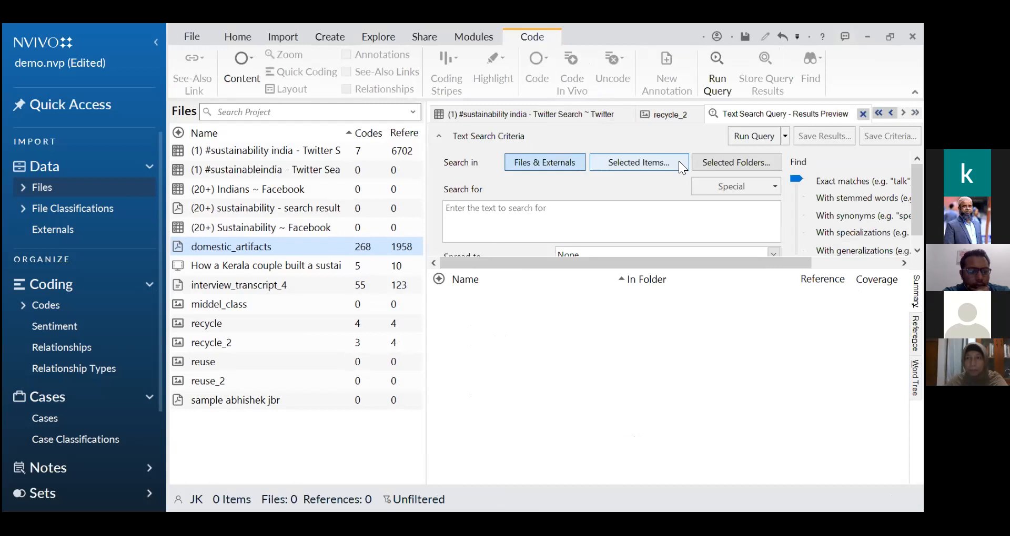
left_click(316, 247)
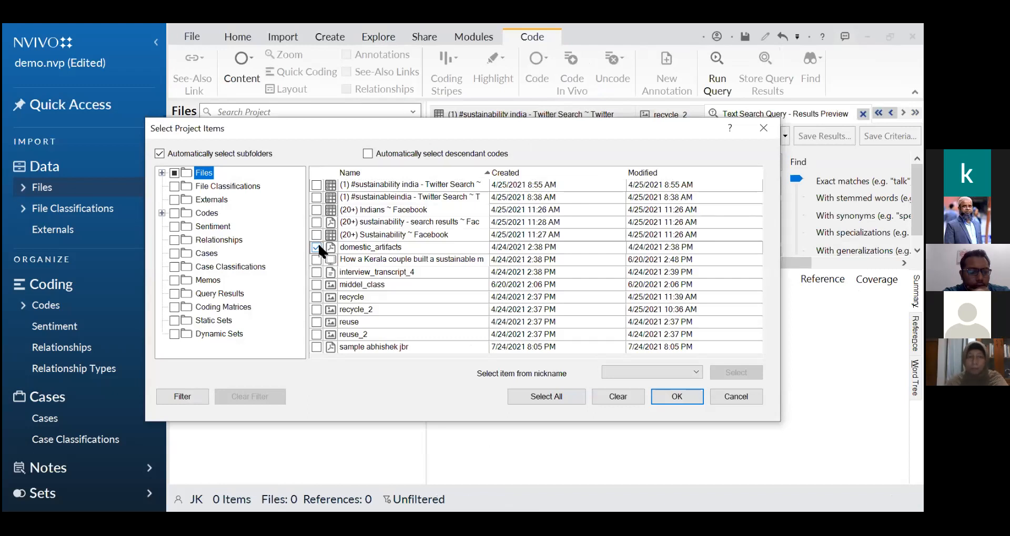
left_click(673, 395)
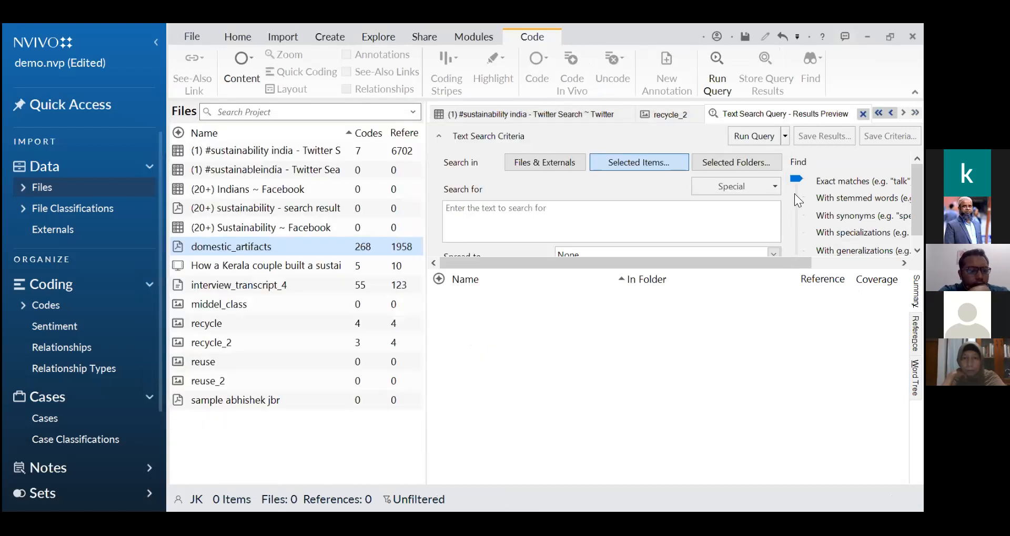
left_click(795, 195)
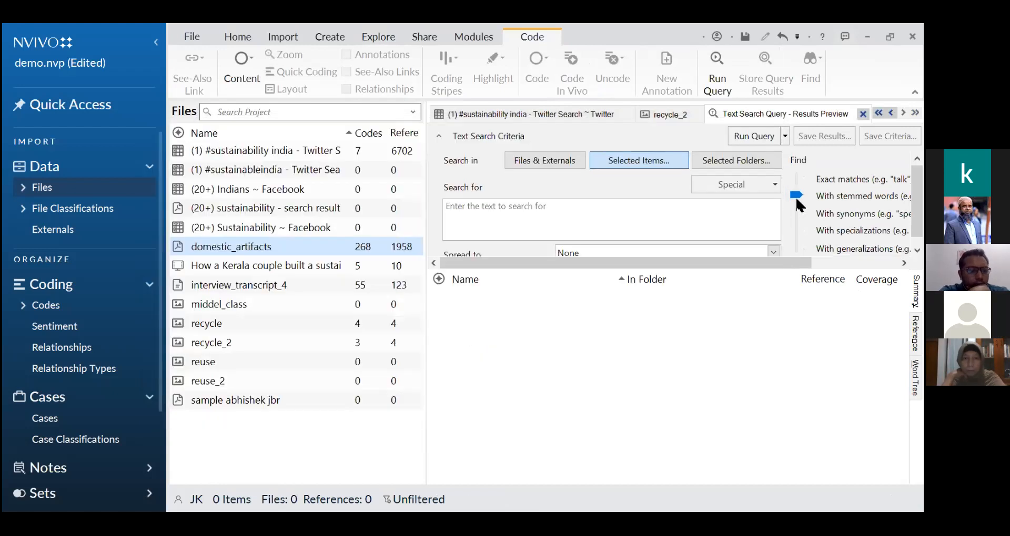
left_click(562, 214)
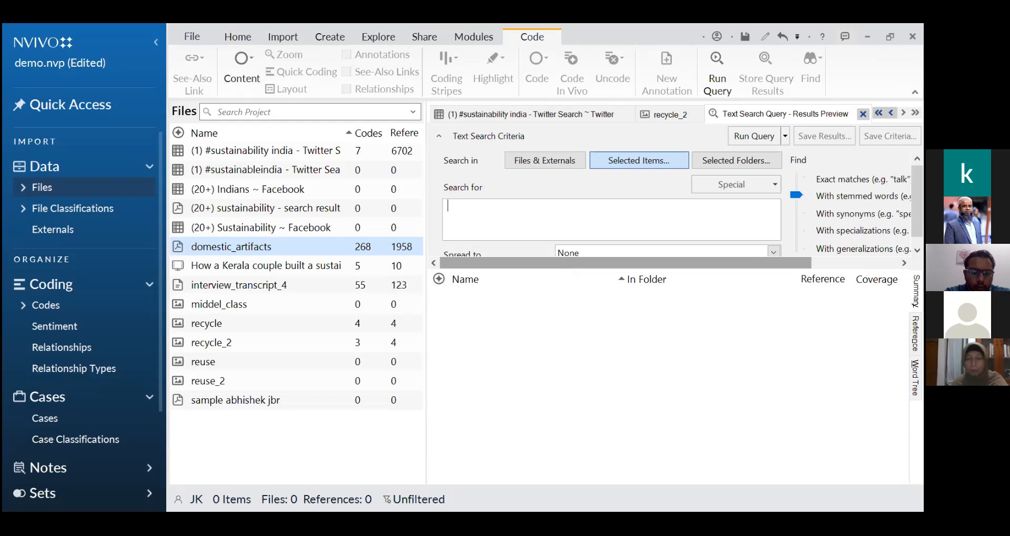
type("donation")
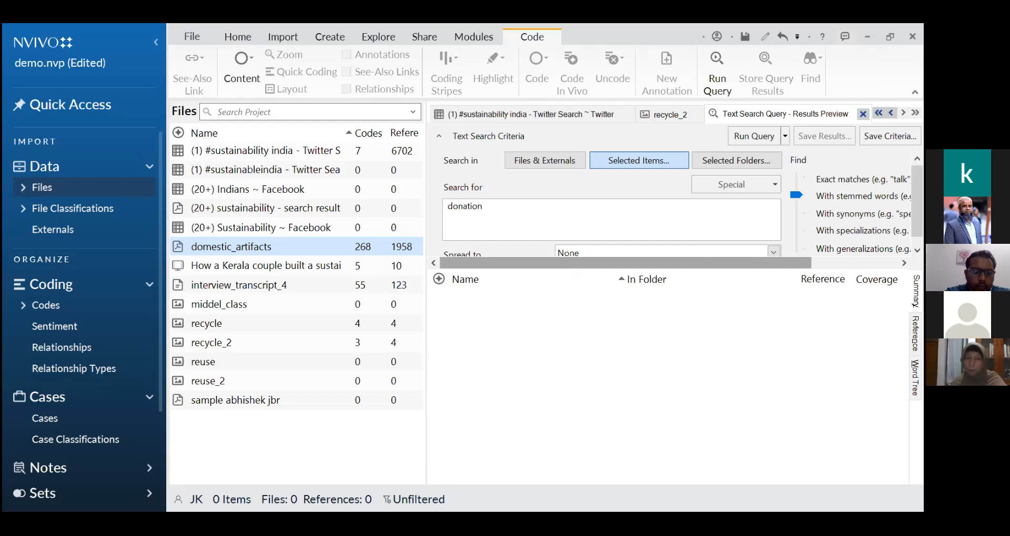
left_click(764, 139)
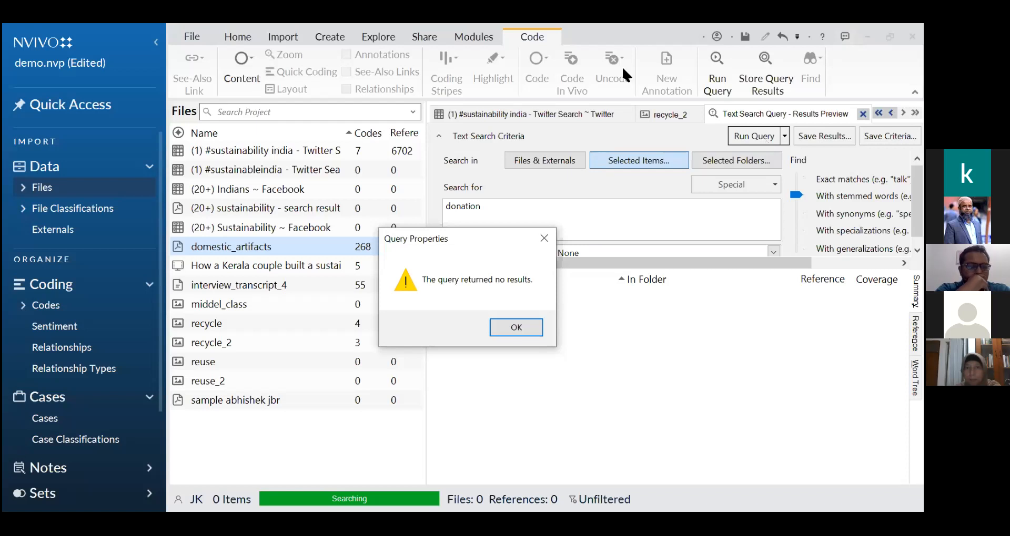
left_click(516, 327)
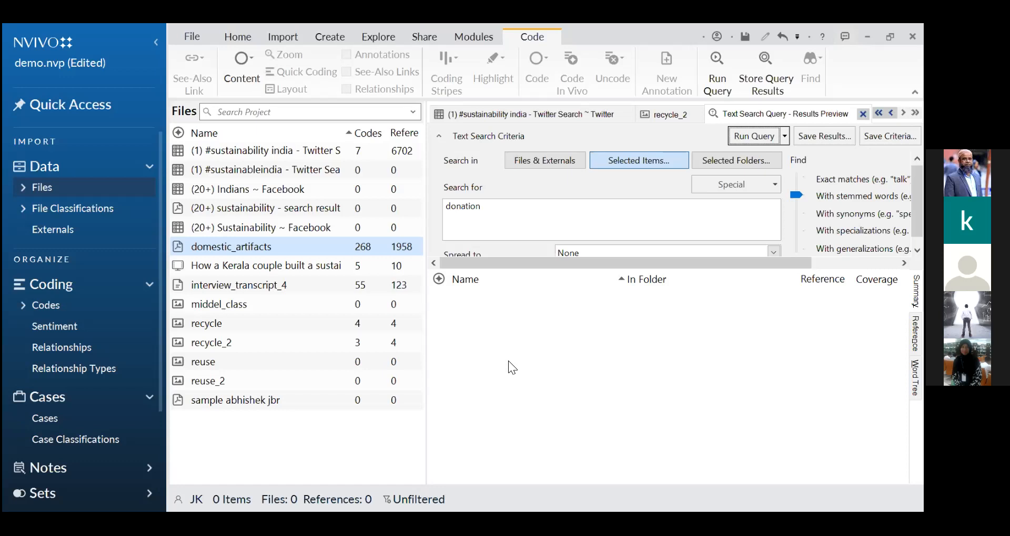
left_click(634, 165)
left_click(317, 210)
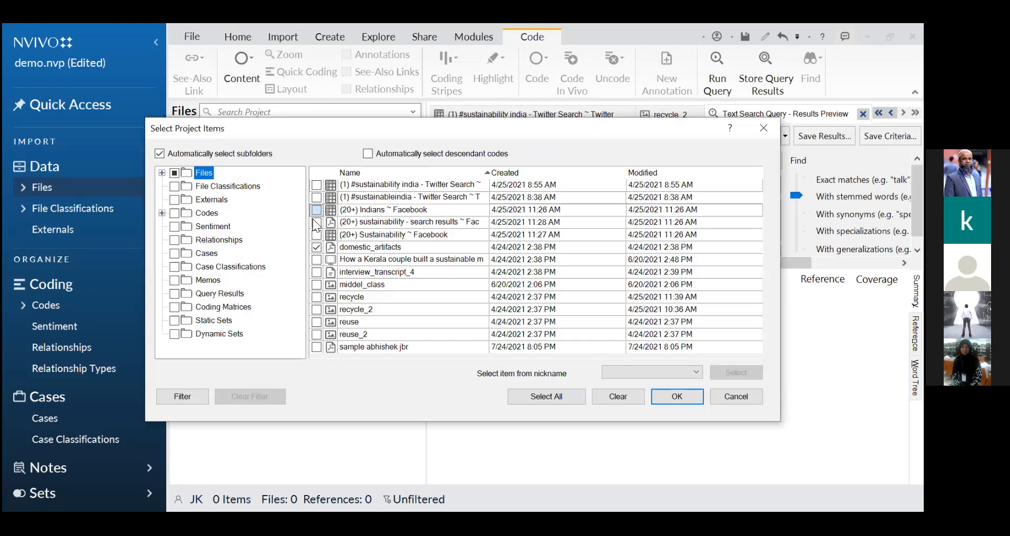
left_click(317, 222)
left_click(317, 235)
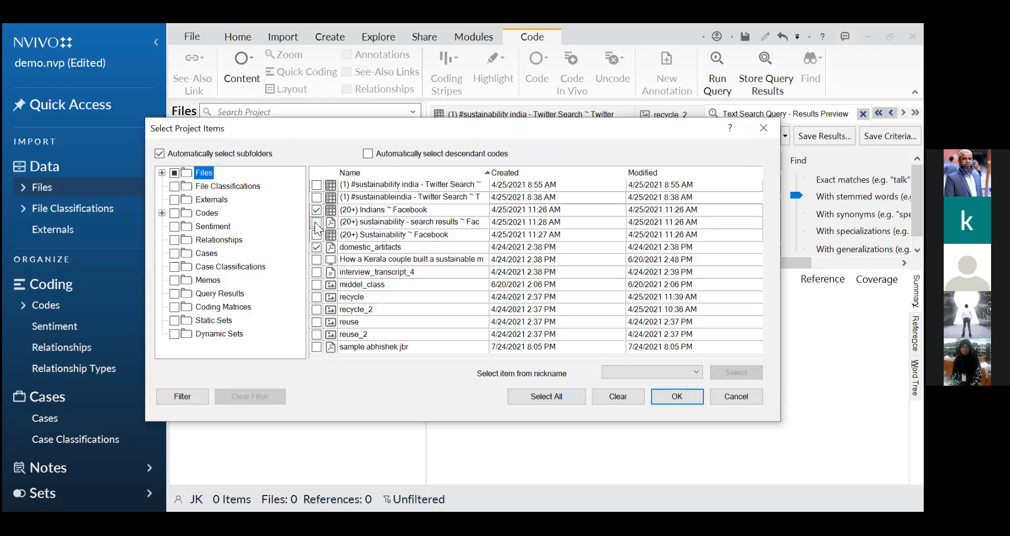
left_click(316, 211)
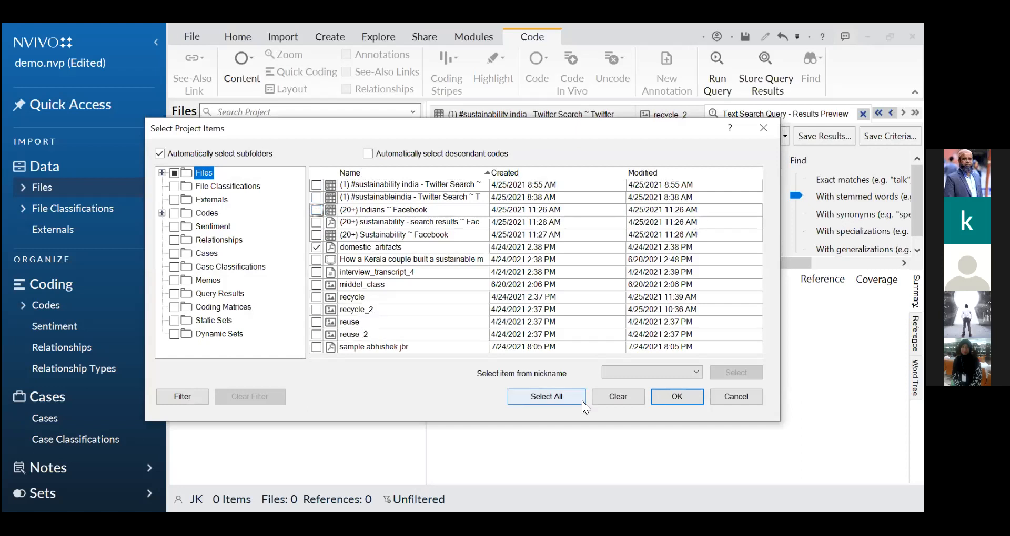
left_click(671, 395)
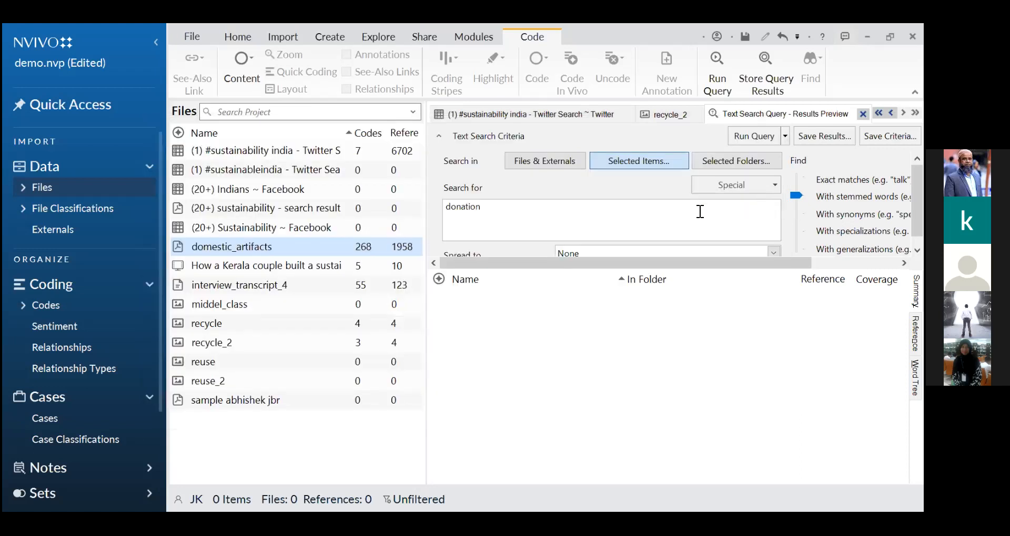
Step: Replace the search text with "quality" and run the text search query on domestic_artifacts
left_click(567, 209)
key("BackSpace")
key("BackSpace")
key("BackSpace")
key("BackSpace")
key("BackSpace")
key("BackSpace")
key("BackSpace")
key("BackSpace")
key("BackSpace")
type("quality")
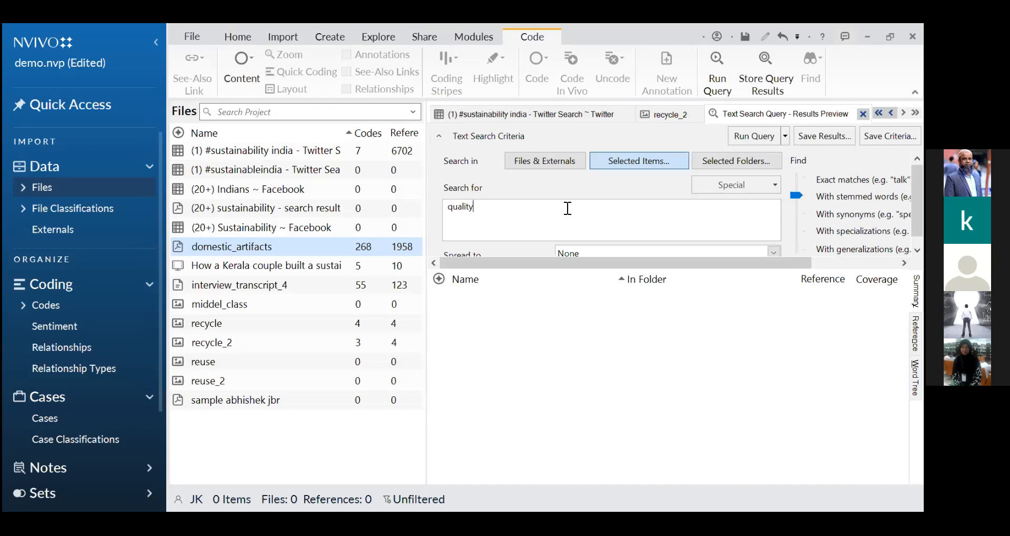
left_click(750, 134)
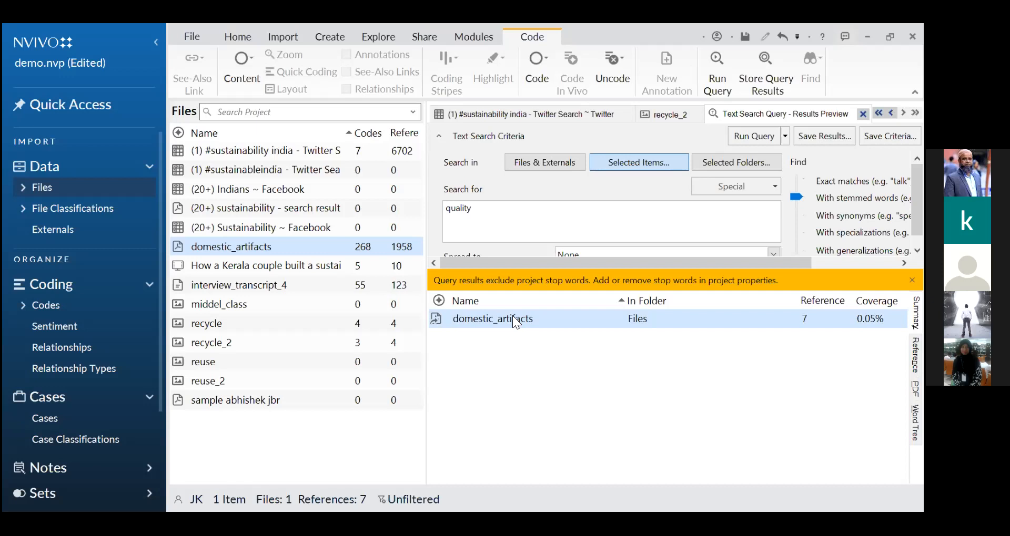
Step: Open domestic_artifacts from the query results and select the phrase "he material quality" on page 6
double_click(513, 315)
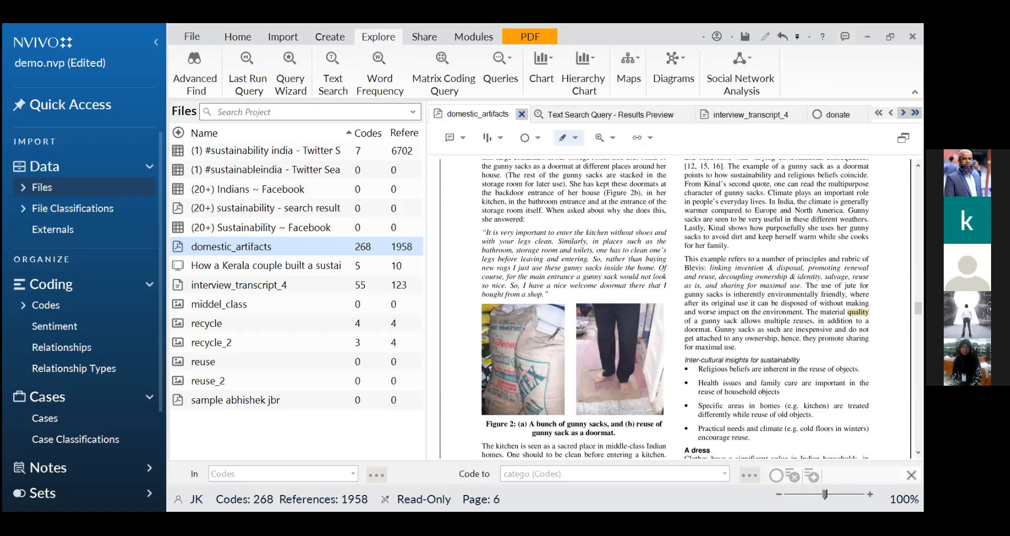
left_click_drag(808, 312, 869, 313)
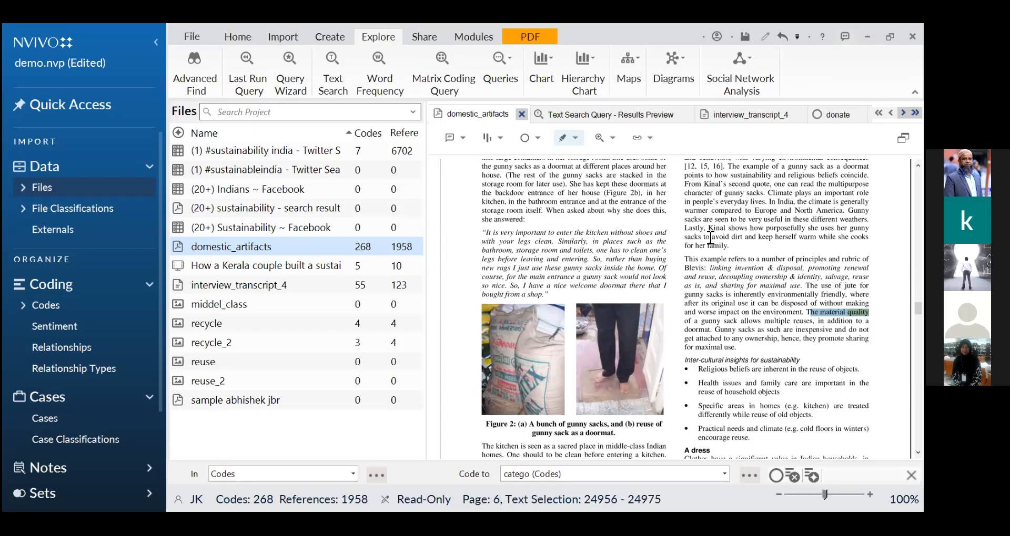
Step: Reopen domestic_artifacts from the file list and look back through the article from page 6 towards its beginning
left_click(310, 243)
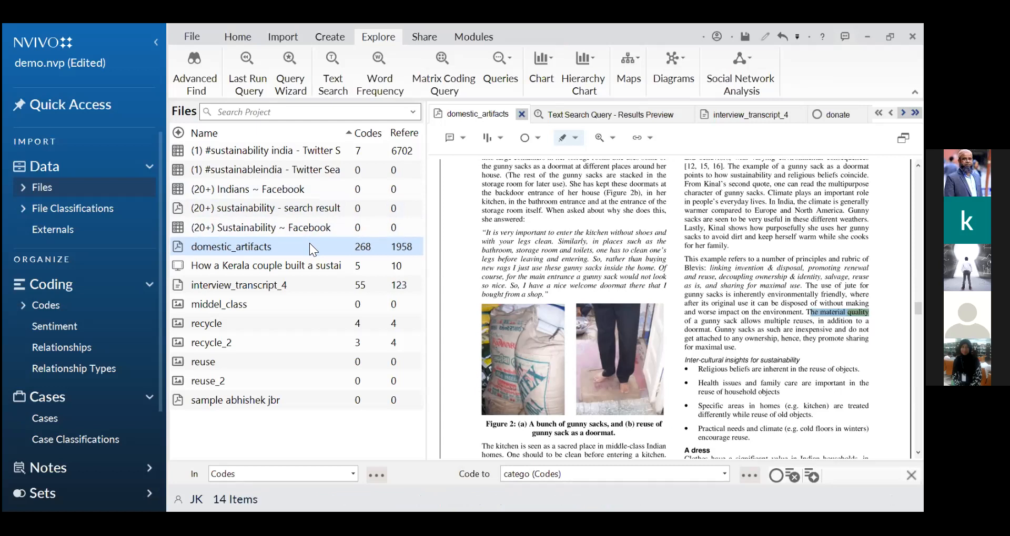
double_click(309, 243)
left_click(302, 243)
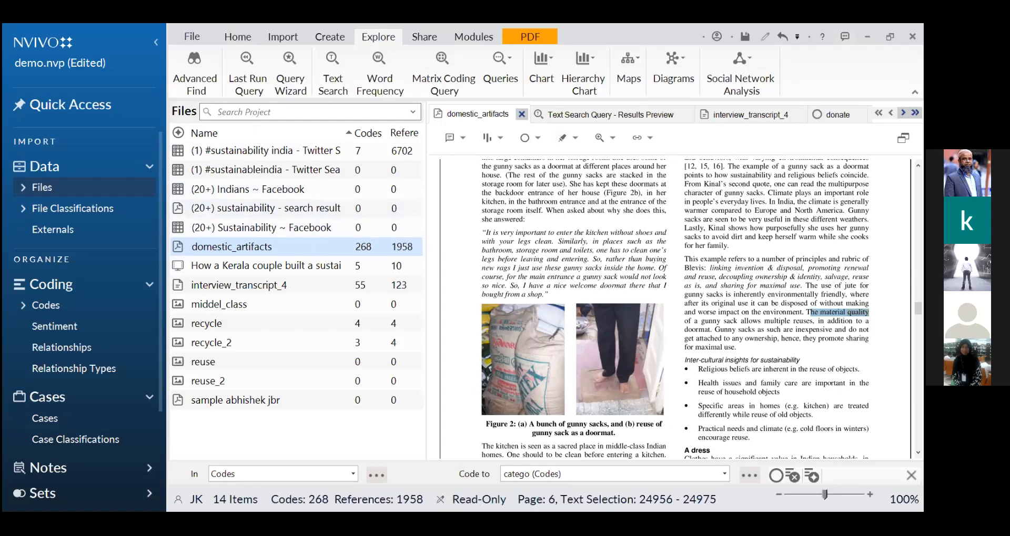
scroll(675, 307, "up", 10)
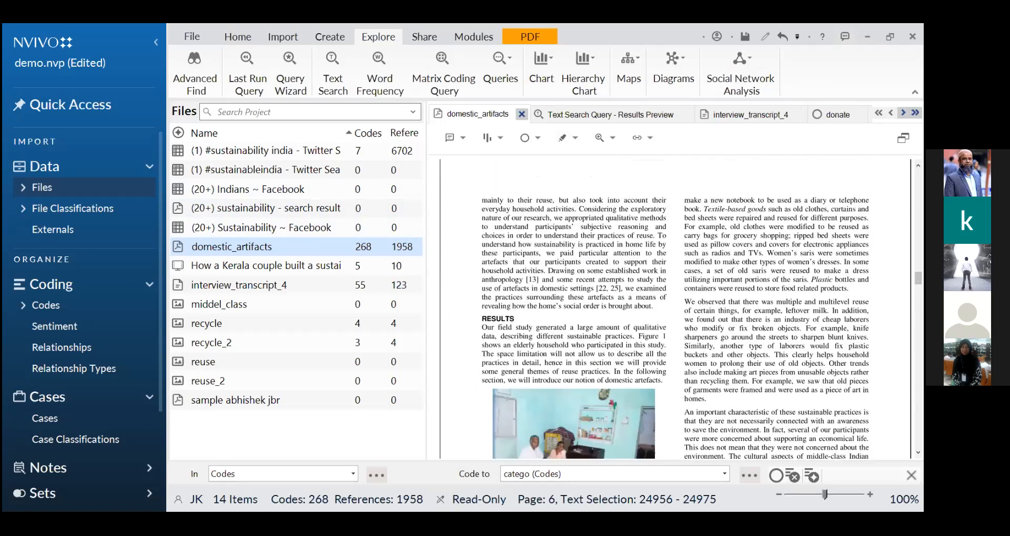
scroll(676, 308, "up", 10)
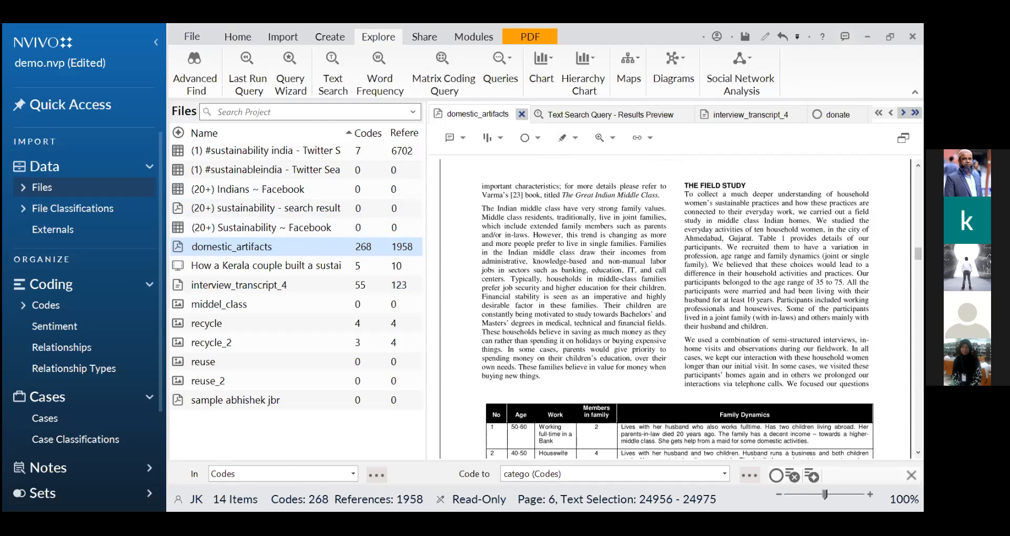
scroll(675, 308, "up", 5)
scroll(675, 308, "up", 10)
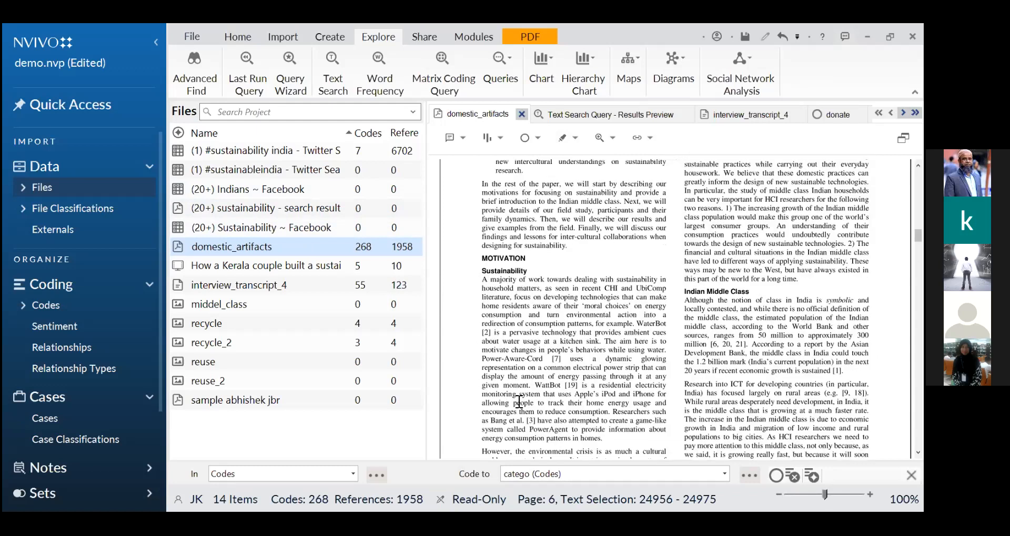
scroll(456, 482, "up", 10)
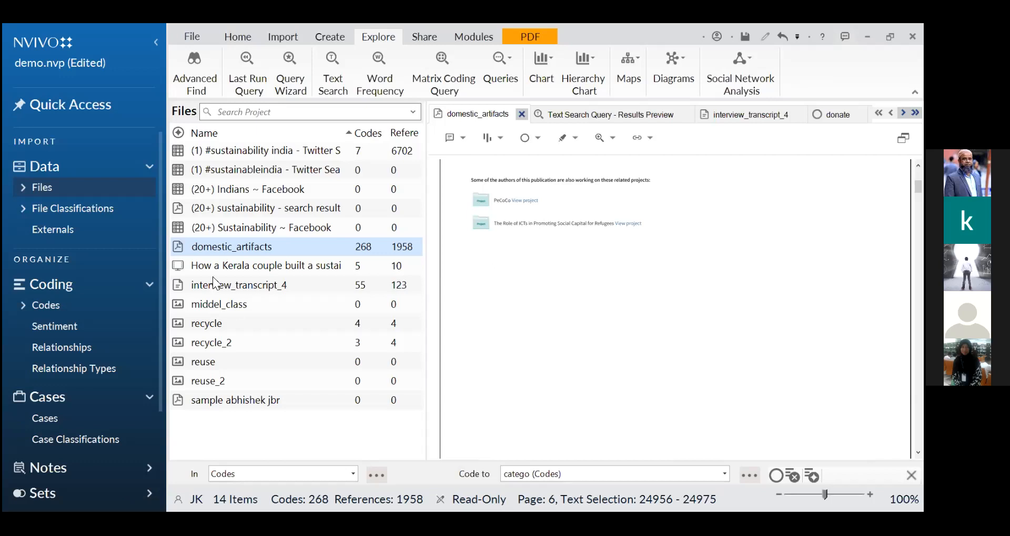
Step: Look over the project's codes, return to the files and open interview_transcript_4
left_click(64, 307)
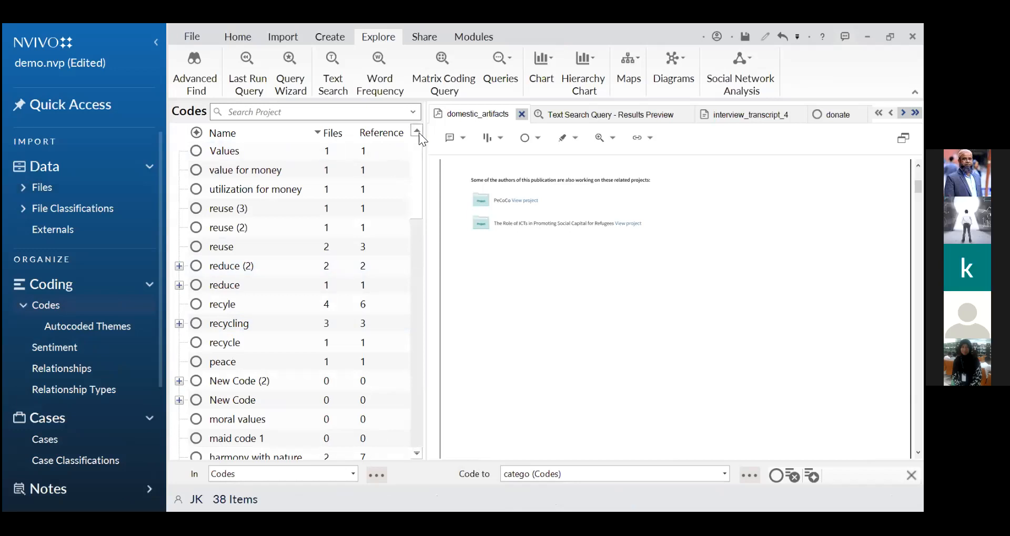
left_click(42, 187)
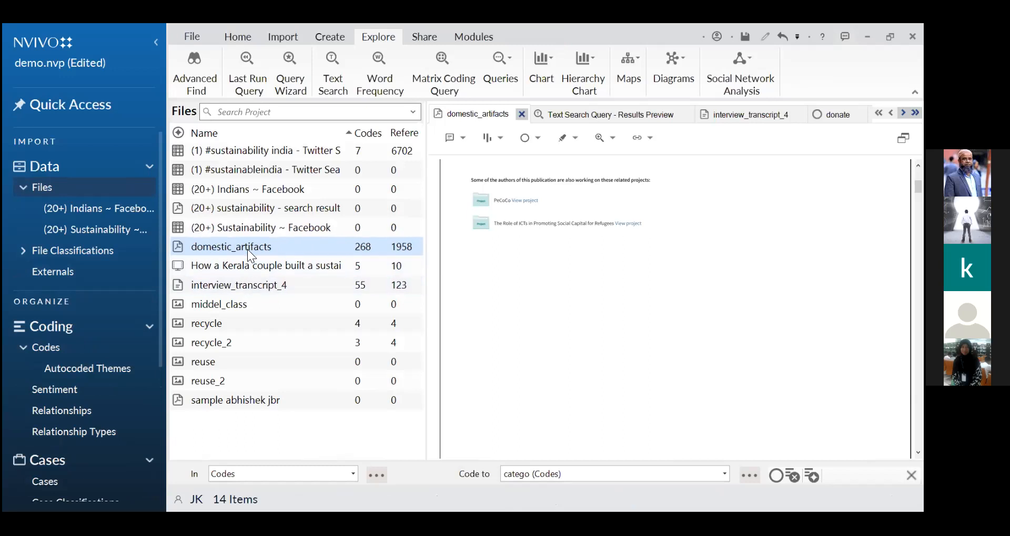
left_click(260, 285)
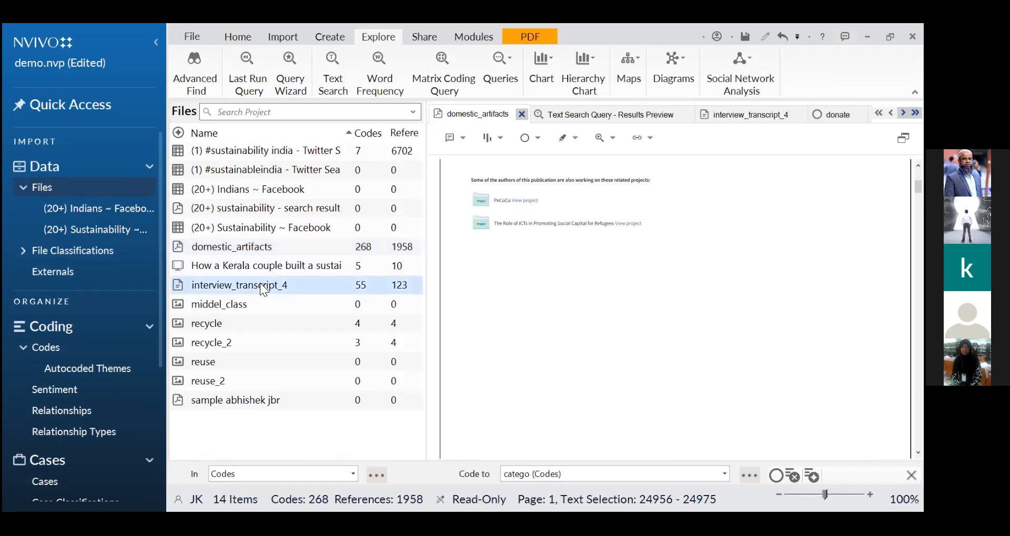
double_click(260, 283)
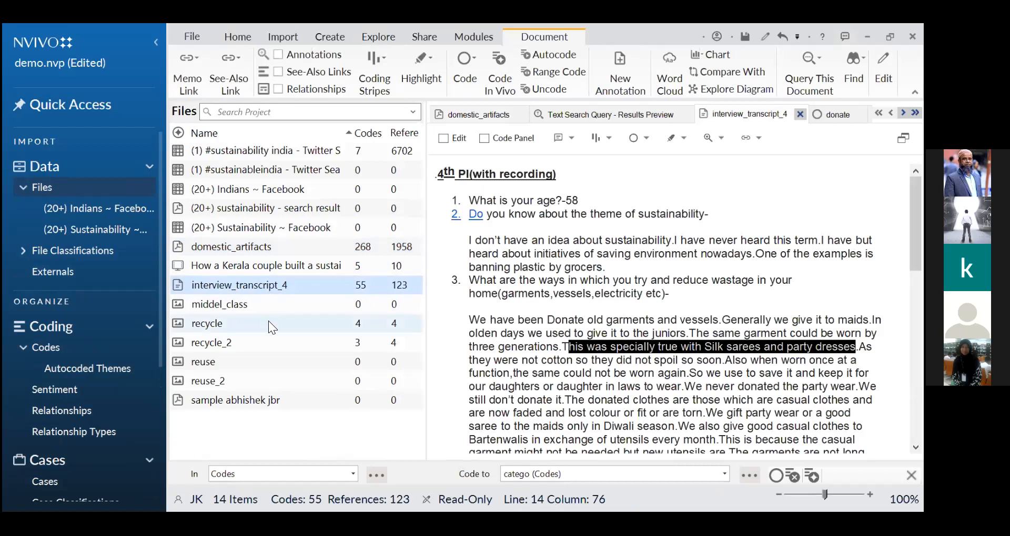
Step: Open the recycle picture, select a region of about 170x310 around the red garment, and code it to the existing code "recyle"
left_click(238, 324)
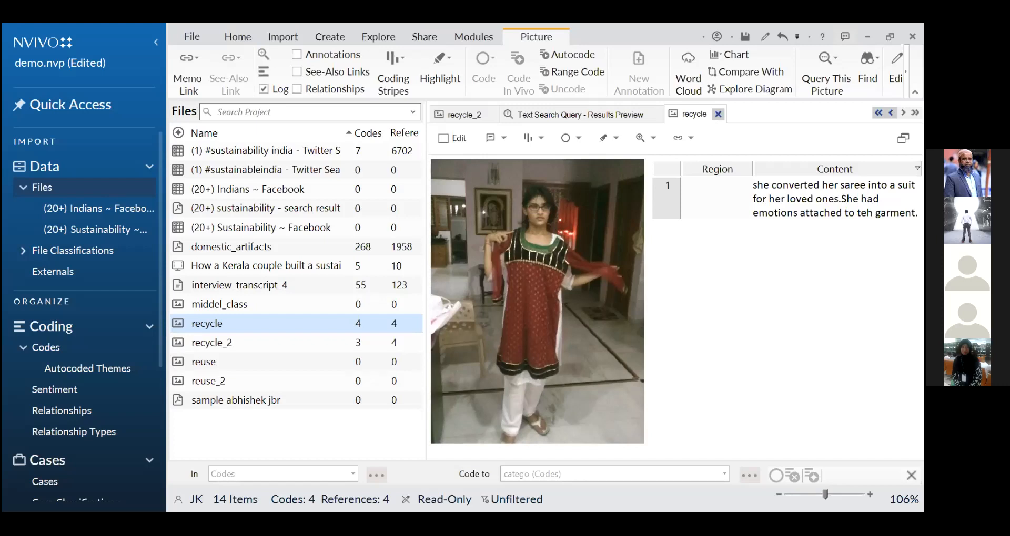
mouse_move(484, 226)
left_mouse_down()
mouse_move(513, 236)
mouse_move(571, 382)
left_mouse_up()
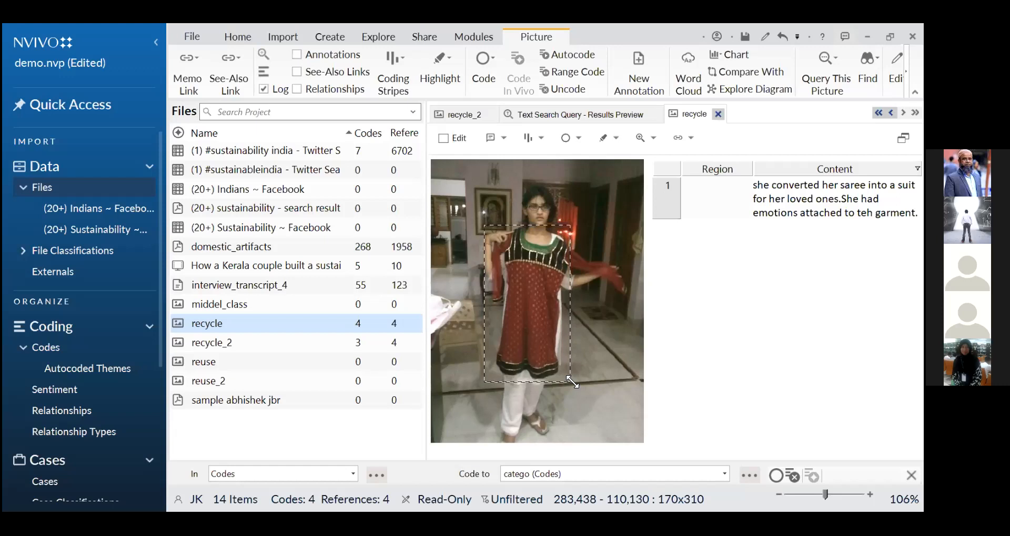
right_click(540, 257)
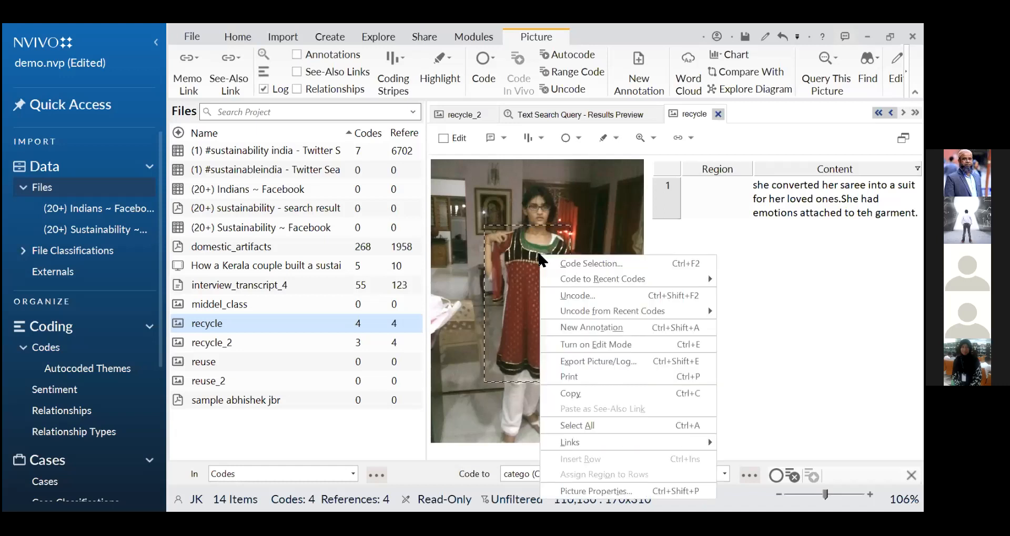
left_click(575, 259)
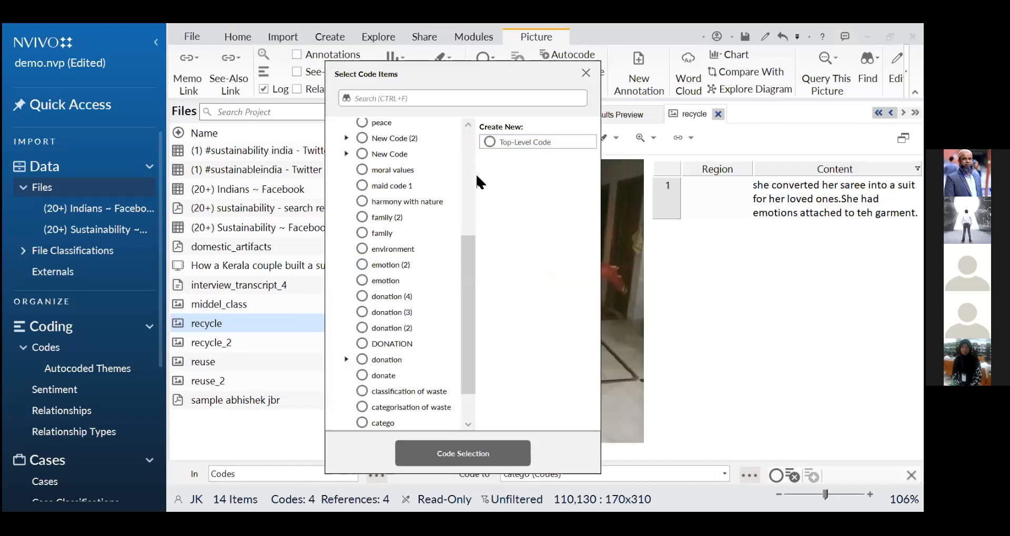
scroll(462, 413, "down", 1)
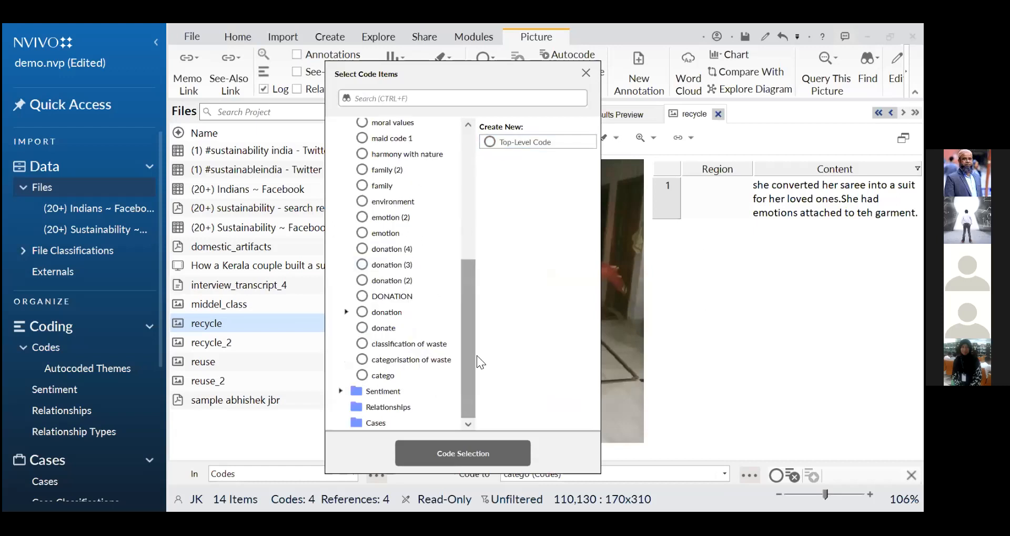
left_click(465, 164)
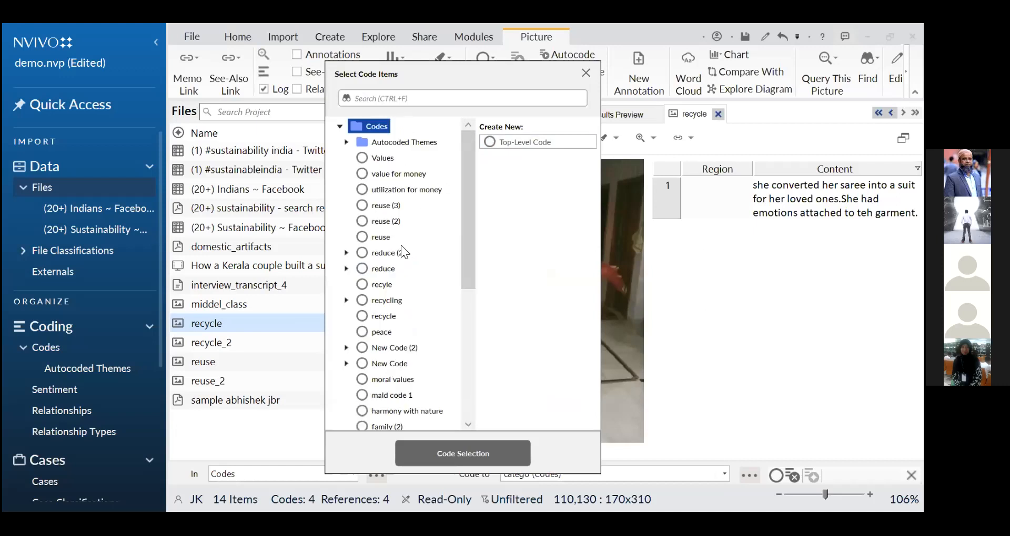
left_click(382, 285)
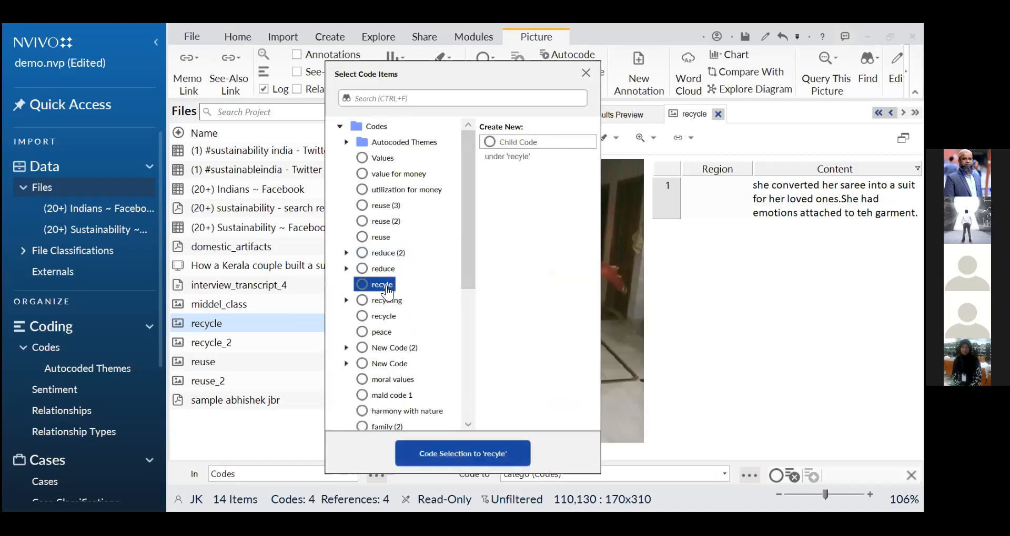
left_click(501, 451)
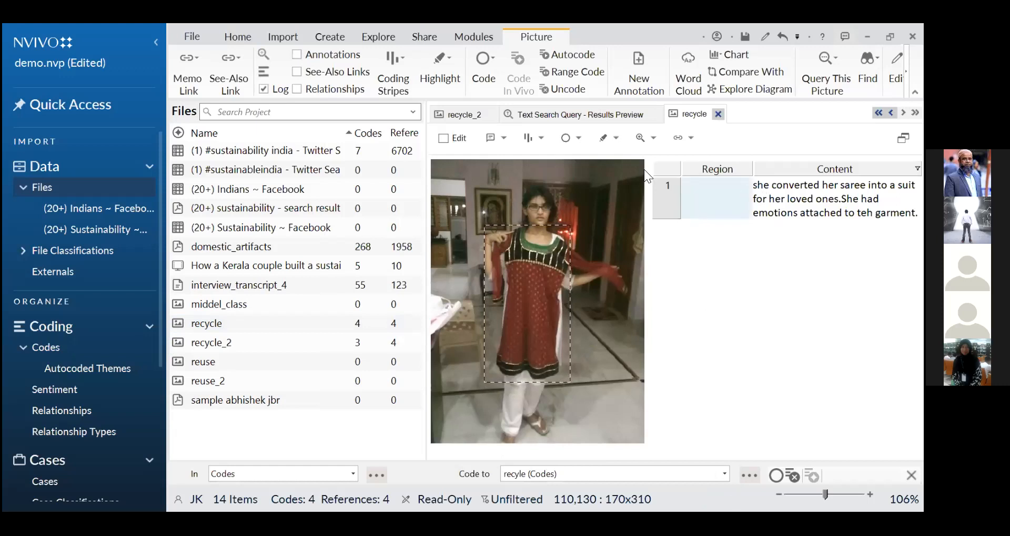
Step: In edit mode, add log row 2: "THe lady said thet she would have not destroyed her saree and recycled it if it was not for her daughter"
left_click(443, 138)
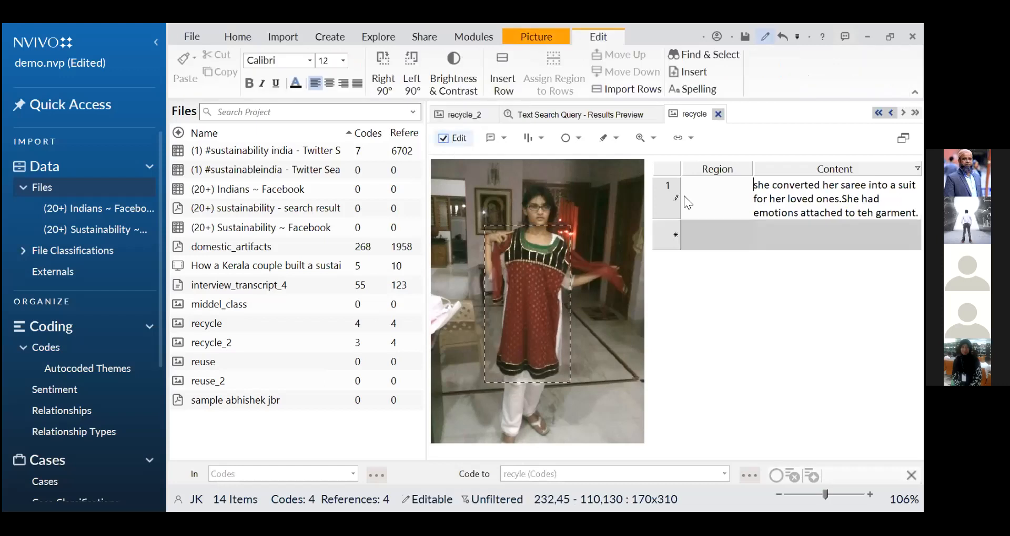
left_click(695, 239)
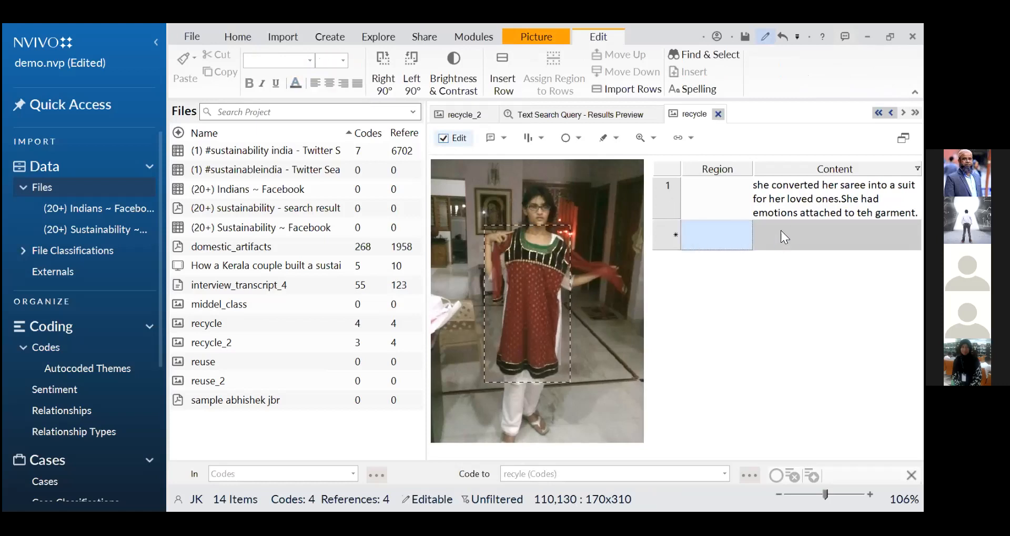
left_click(777, 235)
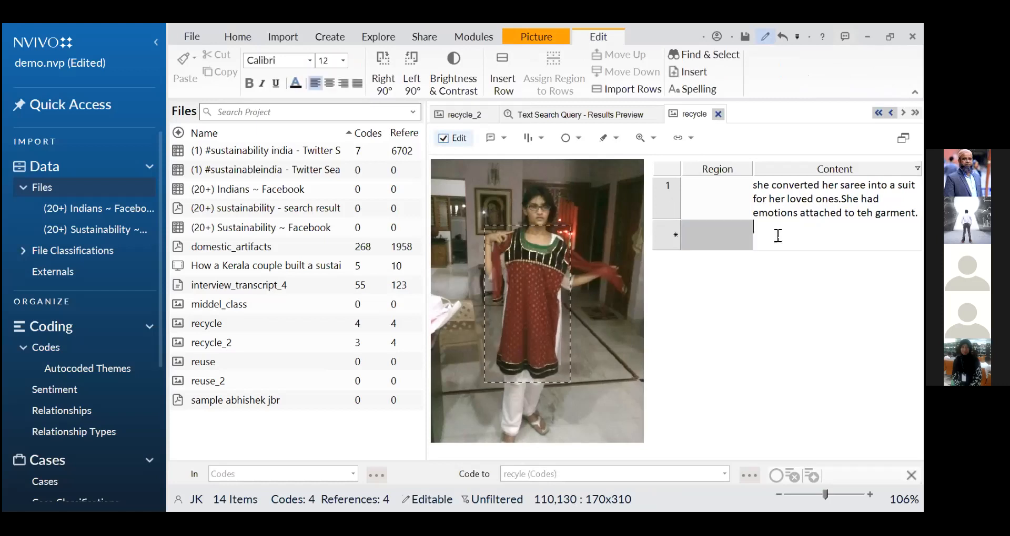
type("THe")
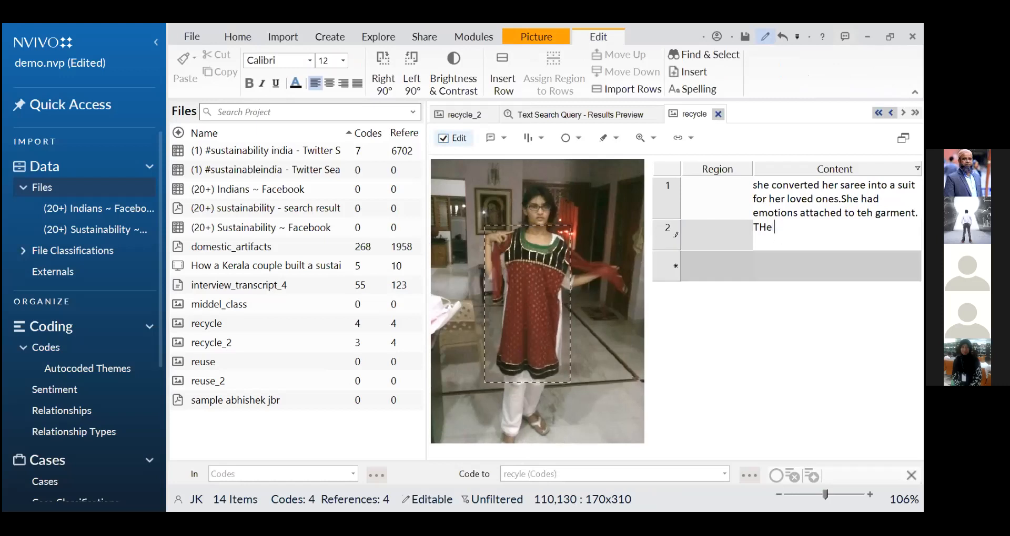
type(" l")
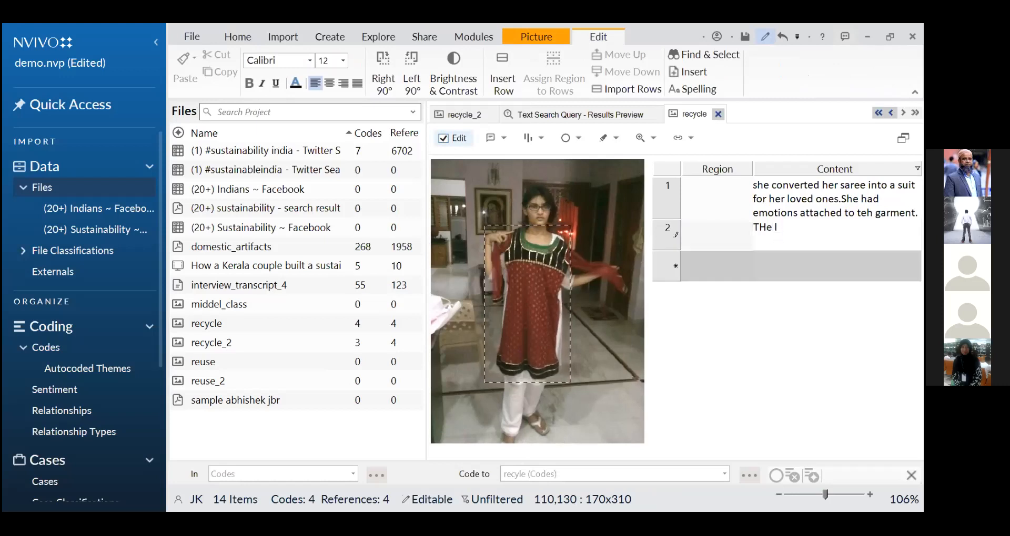
type("ady said thet she w")
key("BackSpace")
type("oul")
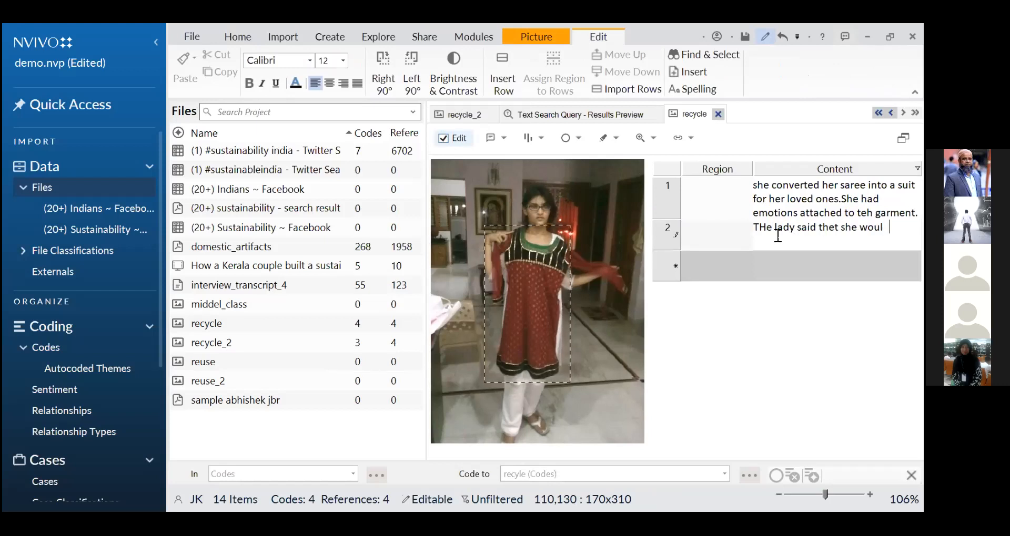
type("d have not destry")
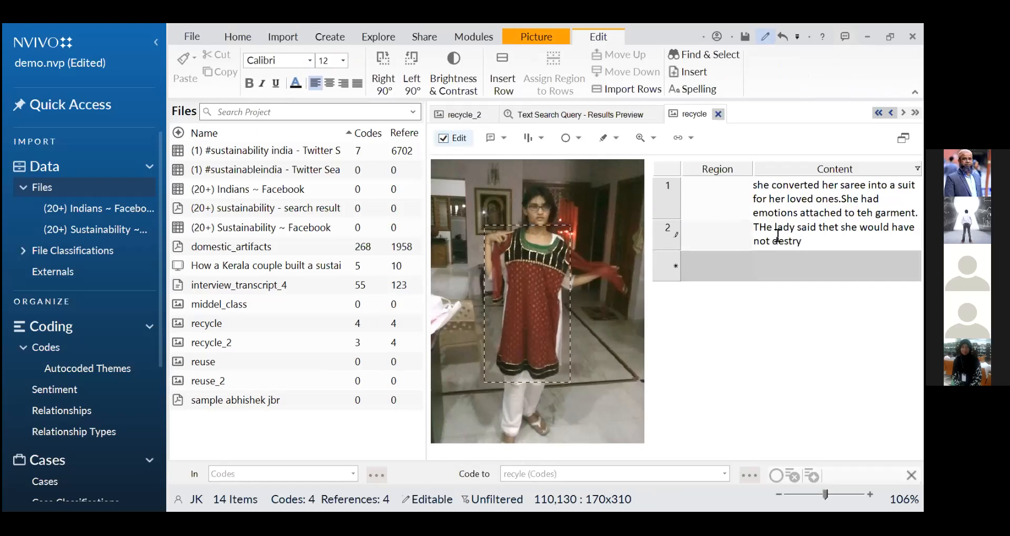
key("BackSpace")
type("oyed her saree ")
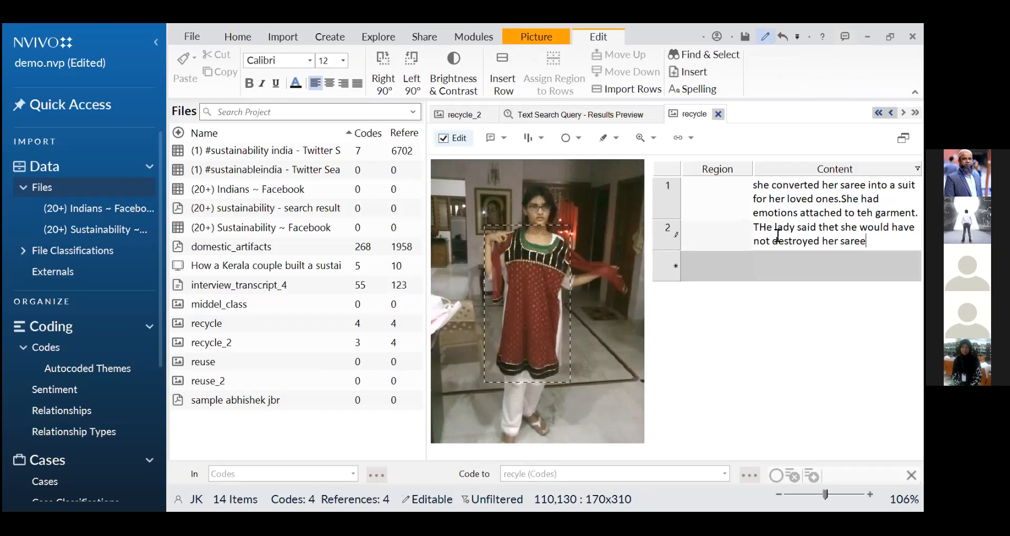
type("and recycled it ")
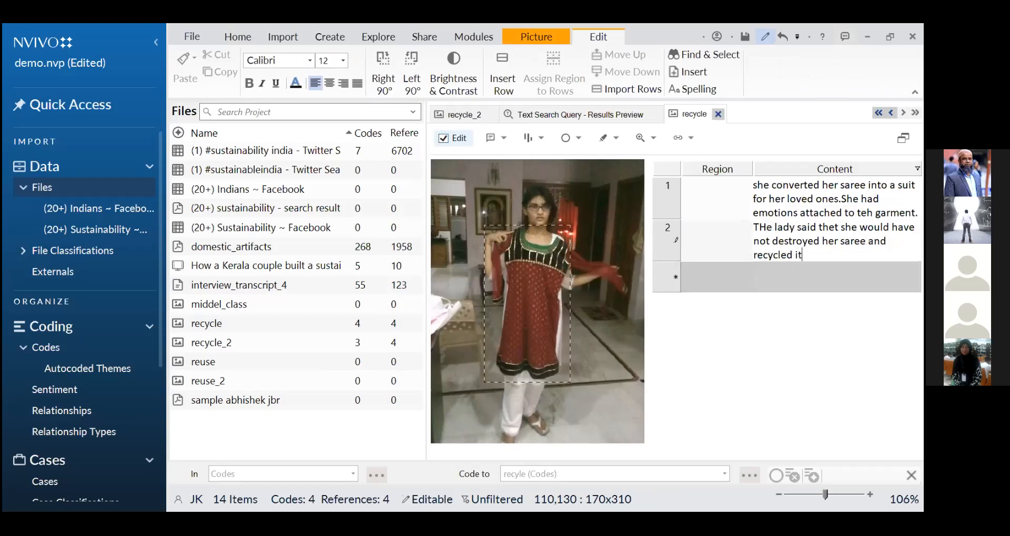
type("if it was not fo")
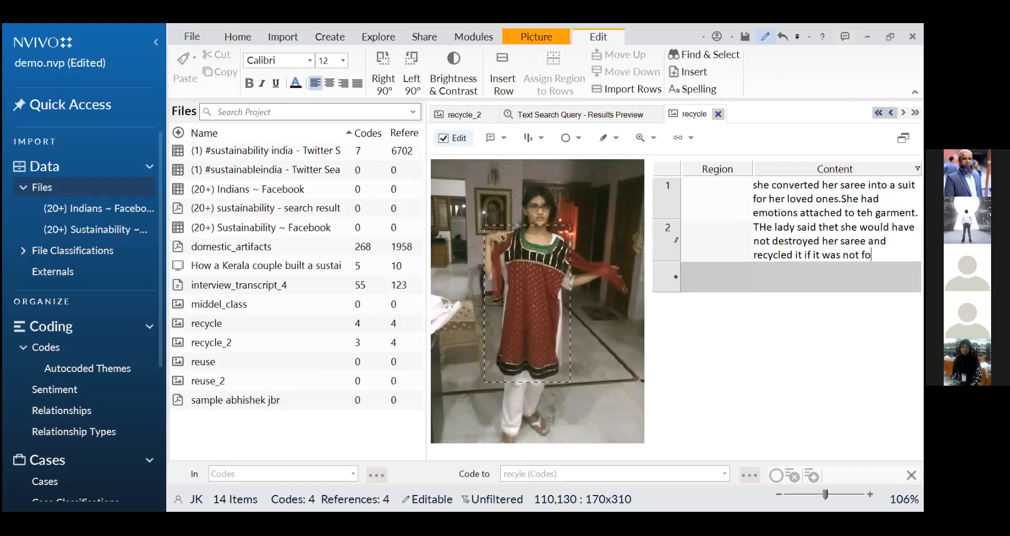
type("r her daughter")
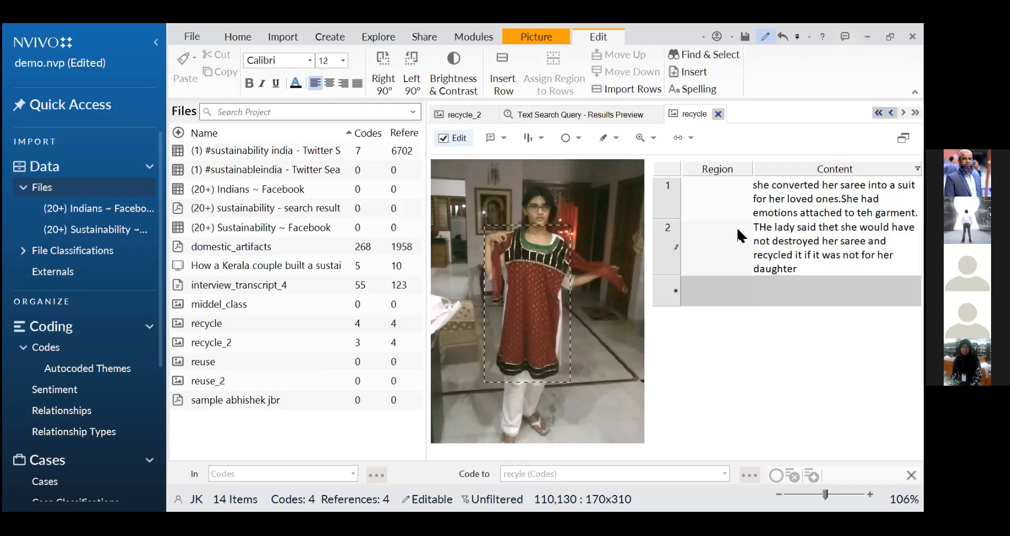
Step: Code the whole second log row of the recycle picture to the existing code "family (2)"
left_click(665, 234)
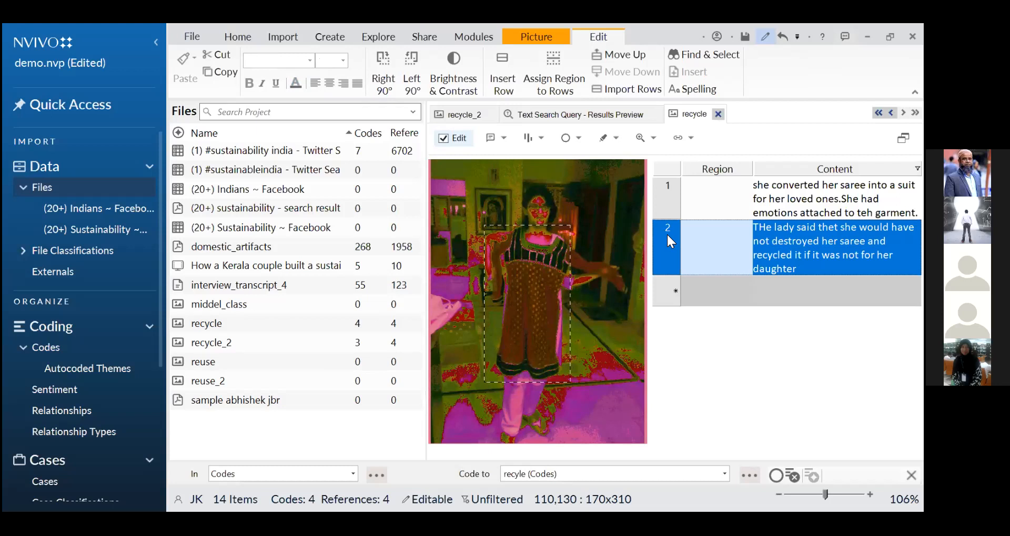
right_click(667, 241)
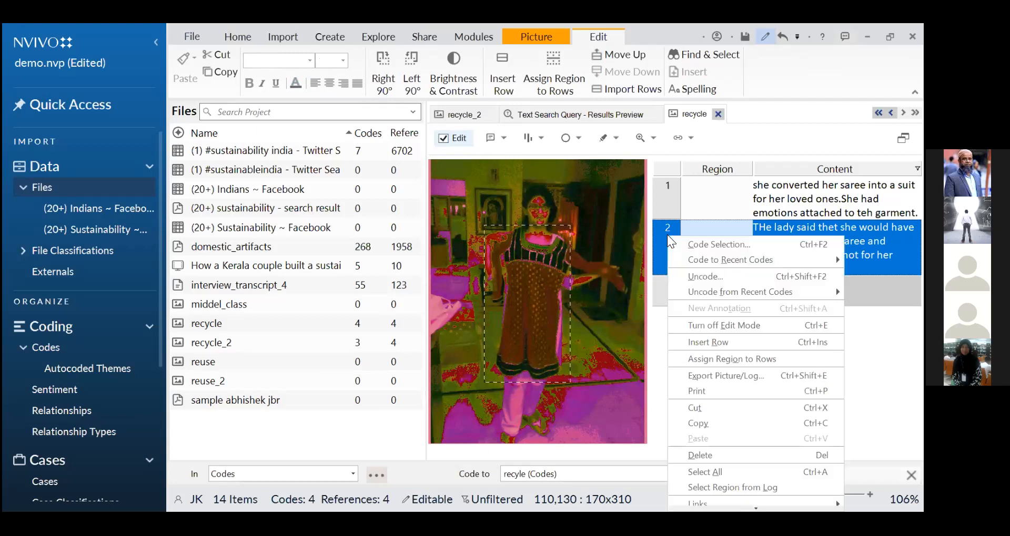
left_click(723, 244)
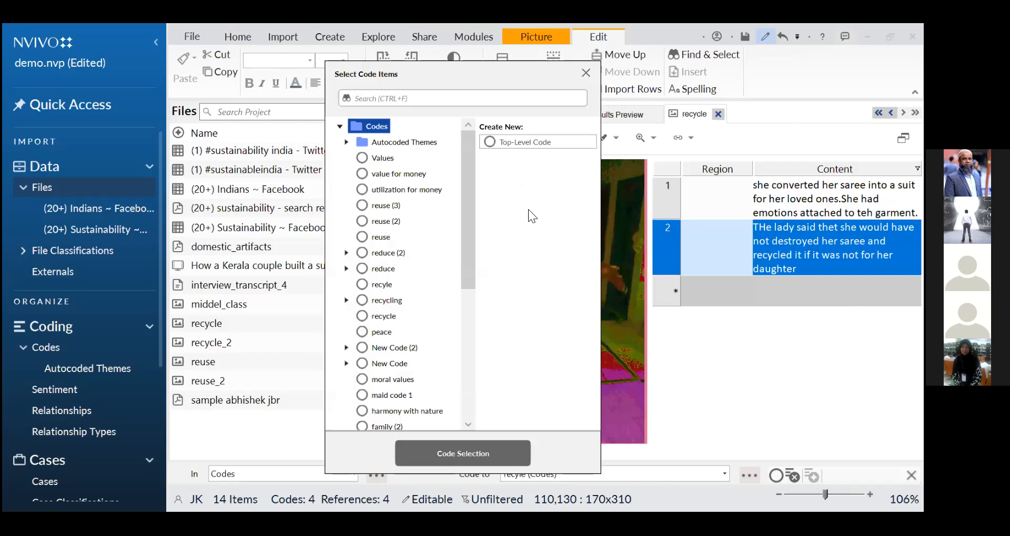
left_click(464, 353)
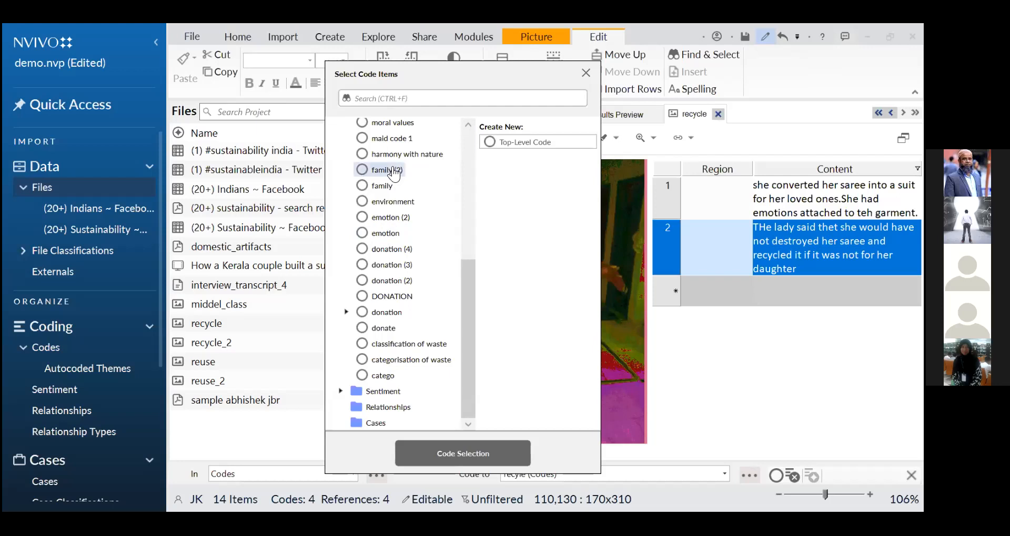
left_click(395, 173)
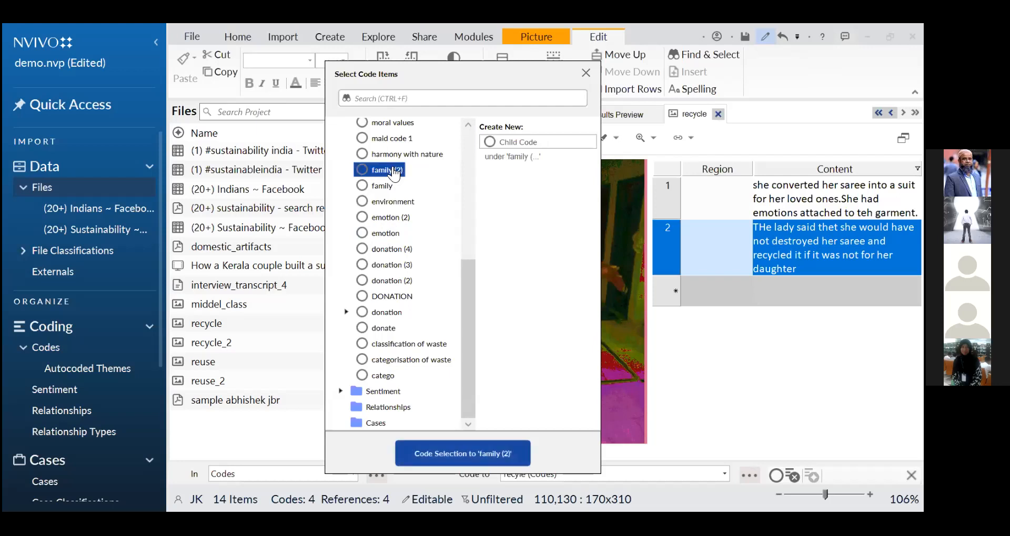
left_click(506, 452)
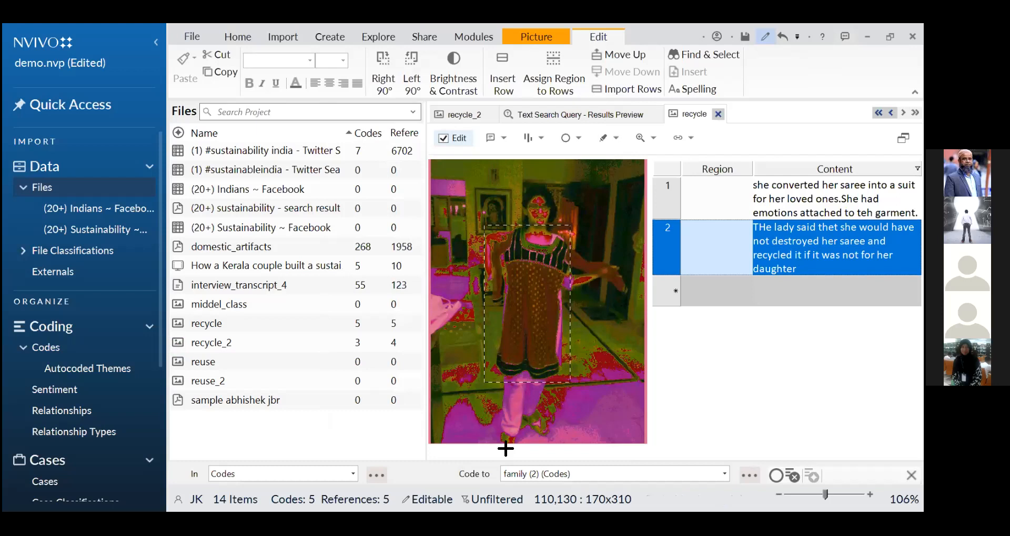
left_click(724, 380)
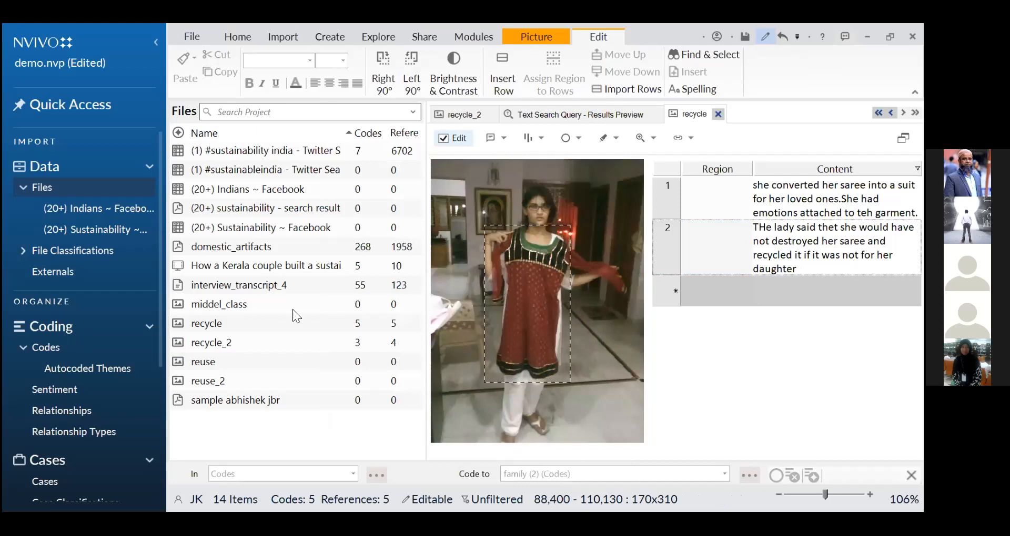
Step: Open the reuse picture, select a region of about 260x160 around the doormat and feet, and code it to the existing code "reuse (3)"
double_click(258, 319)
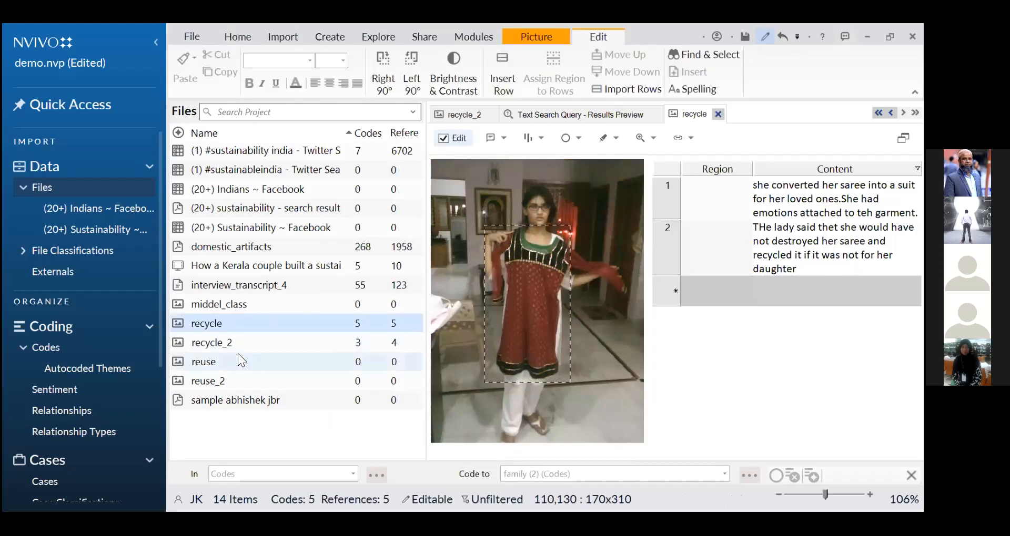
double_click(232, 359)
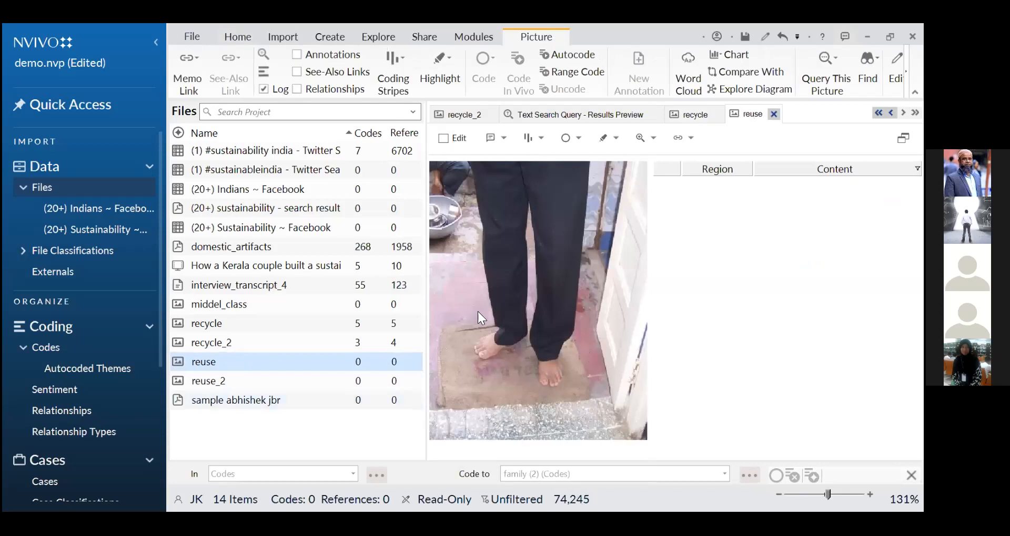
mouse_move(441, 317)
left_mouse_down()
mouse_move(510, 333)
mouse_move(602, 415)
left_mouse_up()
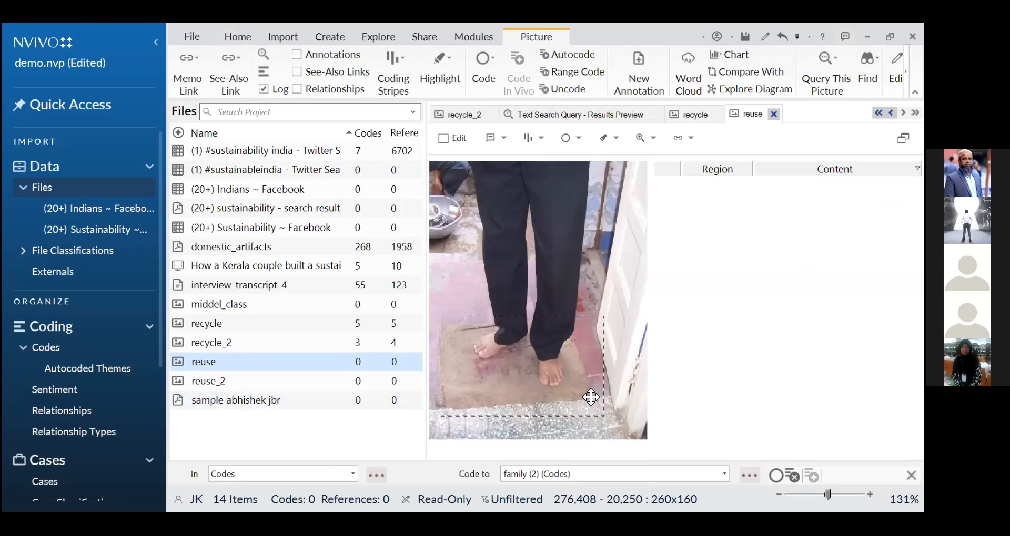
right_click(531, 369)
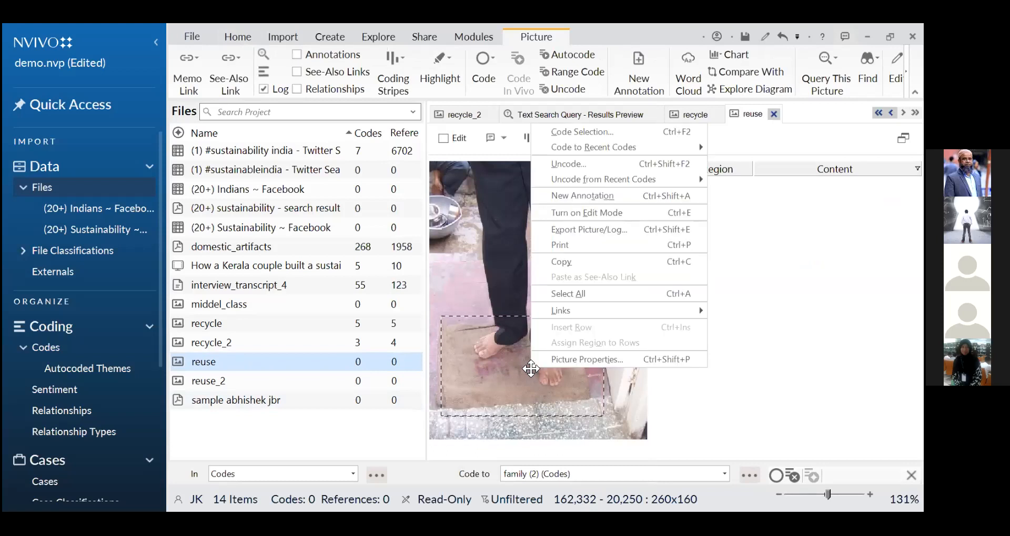
left_click(594, 132)
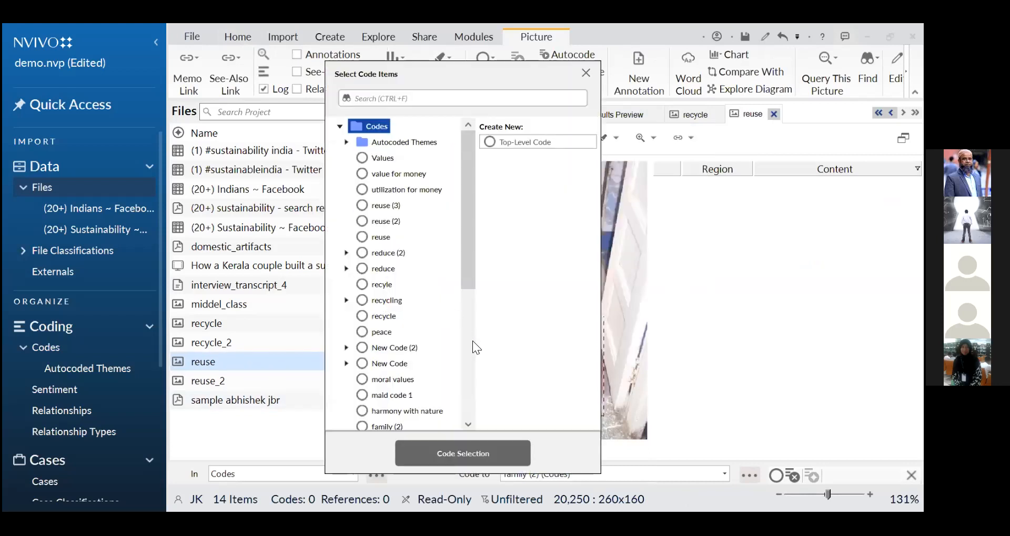
left_click(389, 208)
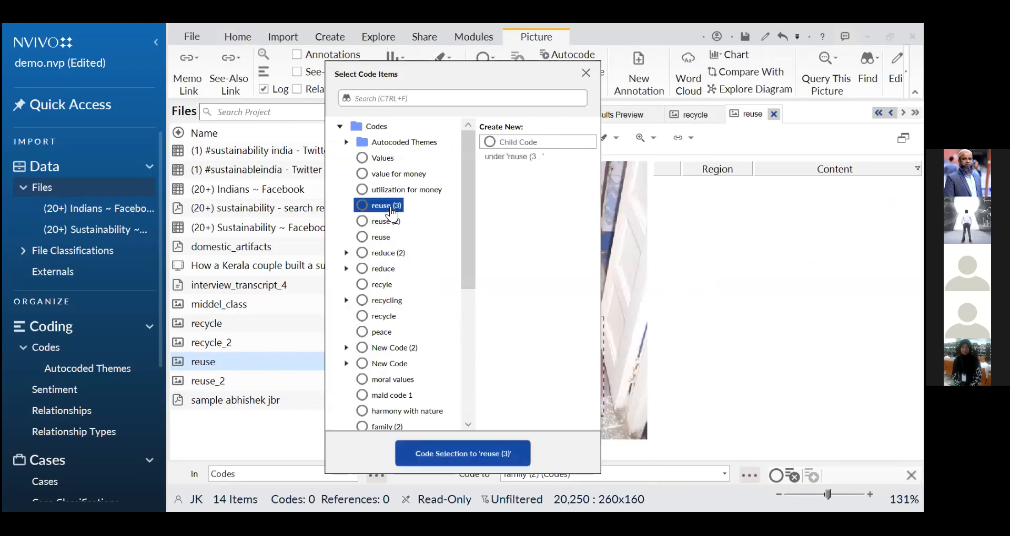
left_click(492, 453)
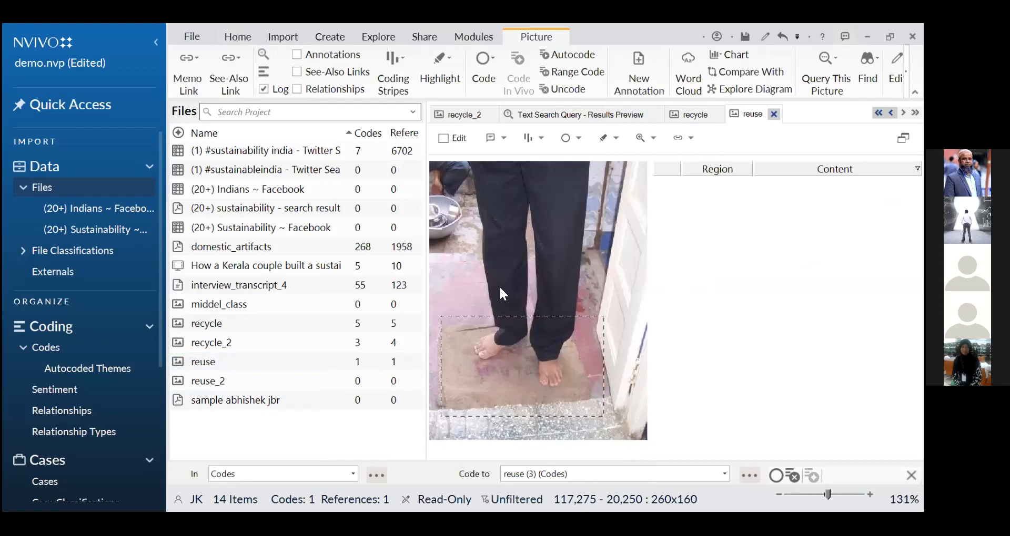
Step: In edit mode, add log row 1 noting that the man reused the gunny bag as a door mat to account for value for money
left_click(445, 138)
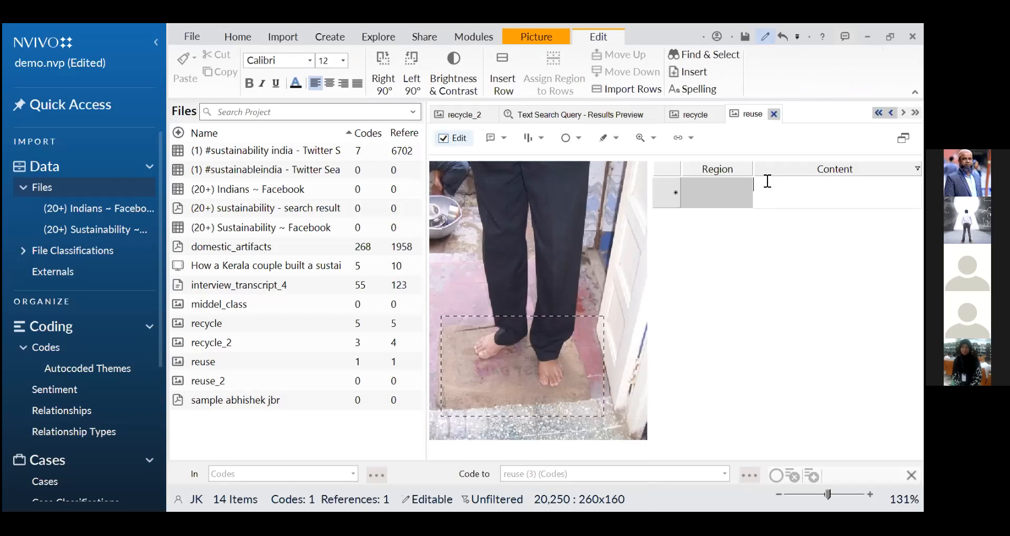
type("The man")
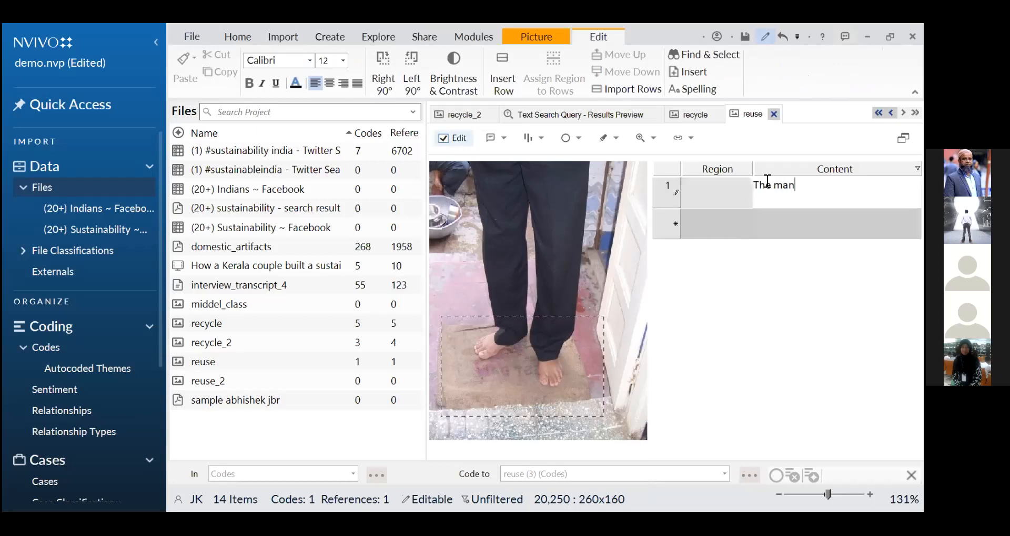
type(" used t he gunny ba")
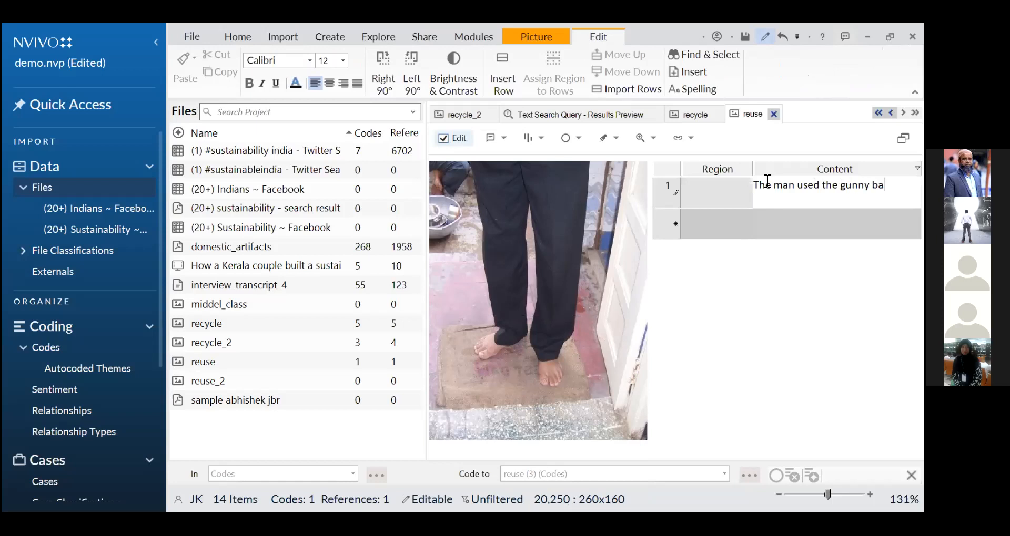
type("g as a door mat")
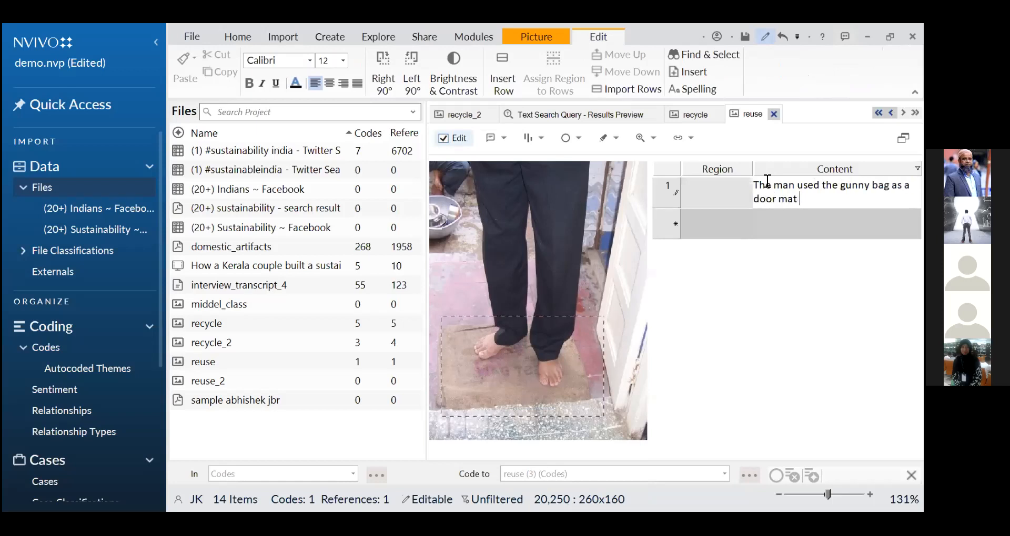
left_click(799, 185)
type("re")
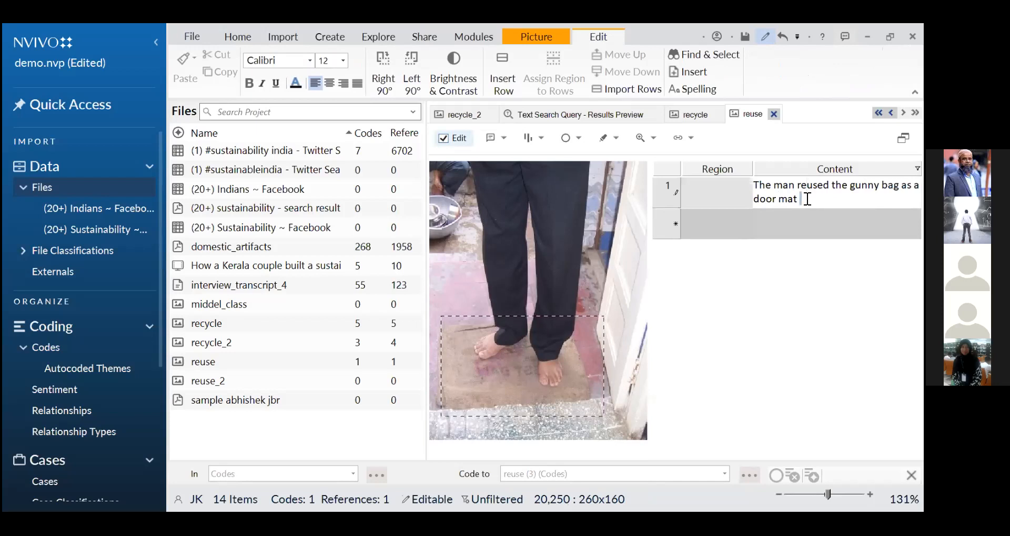
type("and he said that this was ")
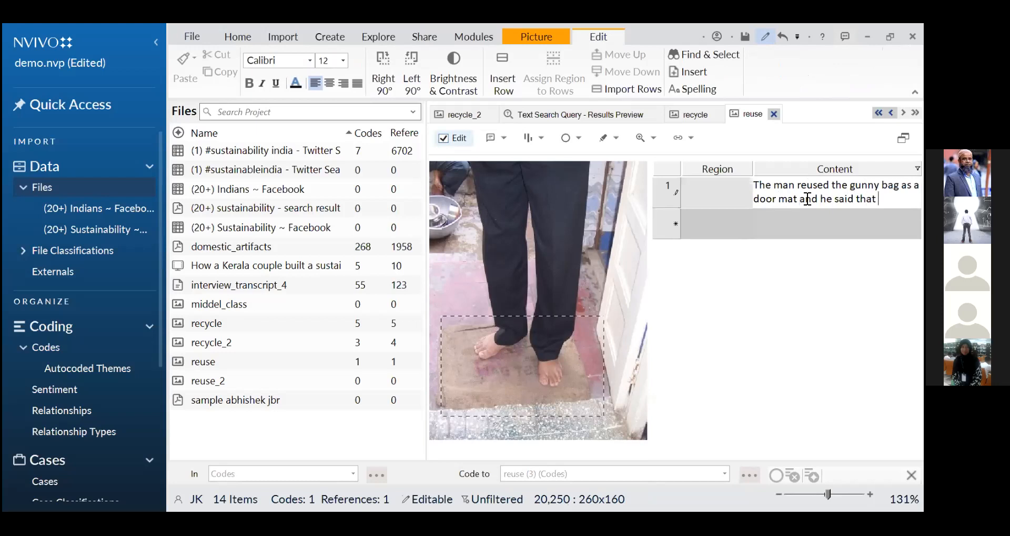
type("one method i")
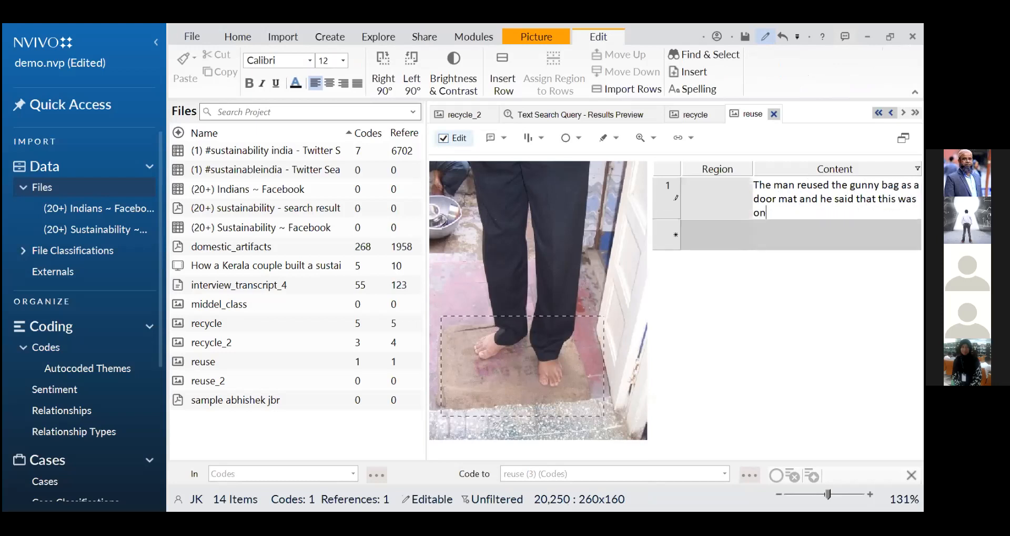
type("n which I c")
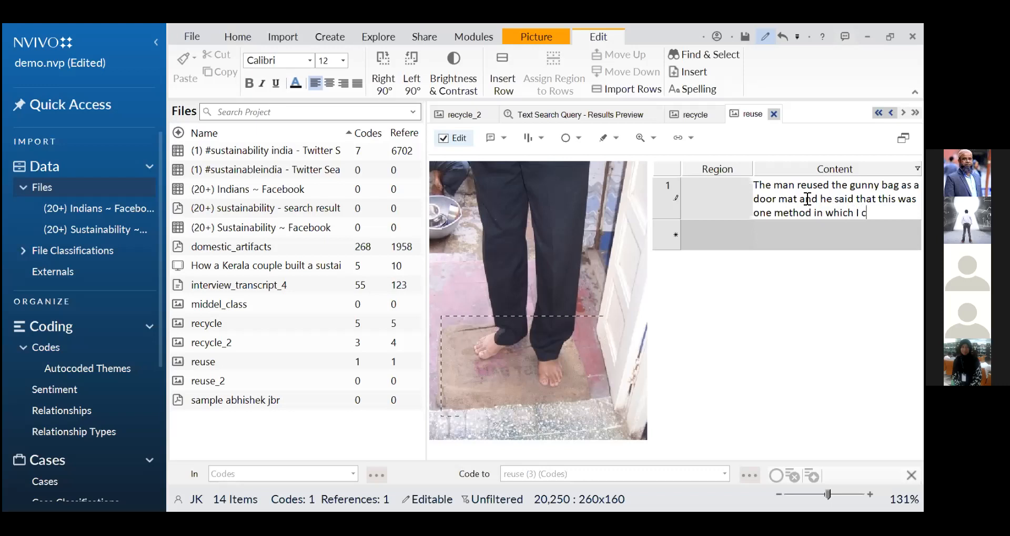
type("ould take into account the value for money")
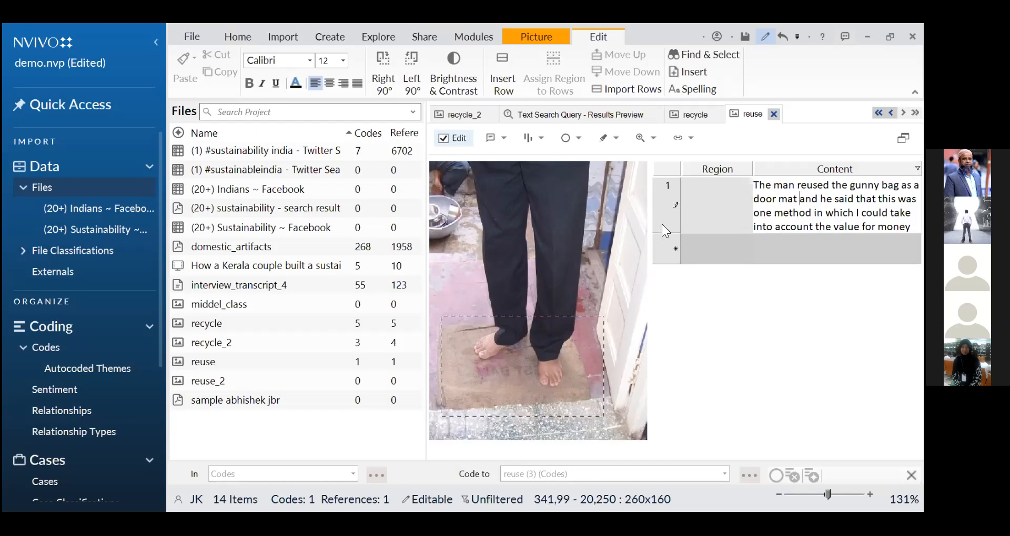
Step: Code the whole first log row of the reuse picture to a new top-level code named "value for money"
left_click(673, 216)
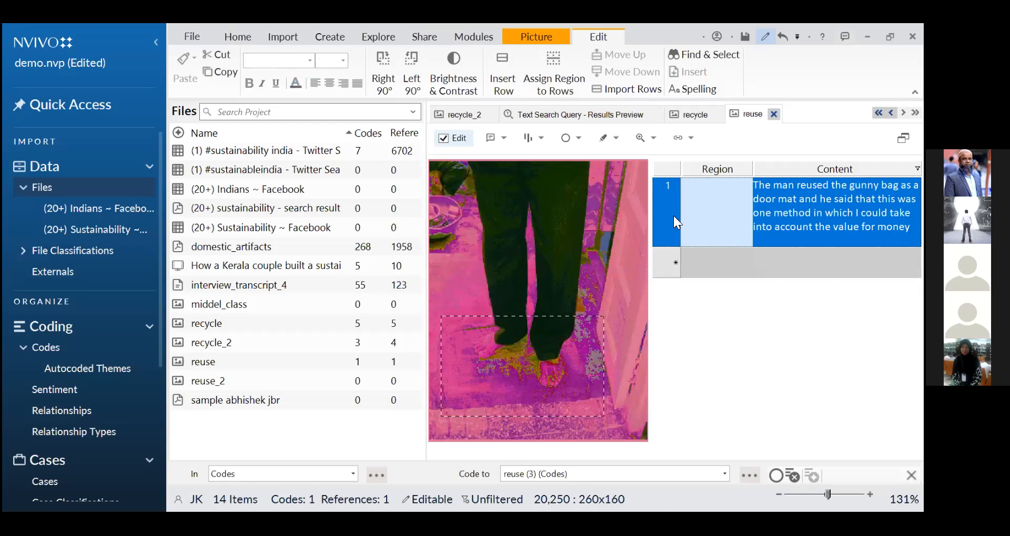
right_click(673, 216)
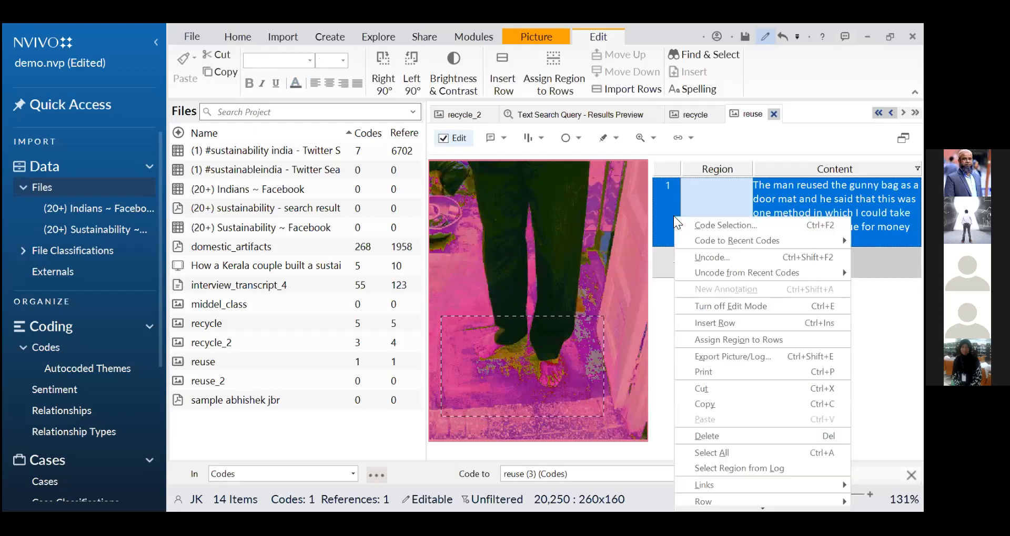
left_click(716, 226)
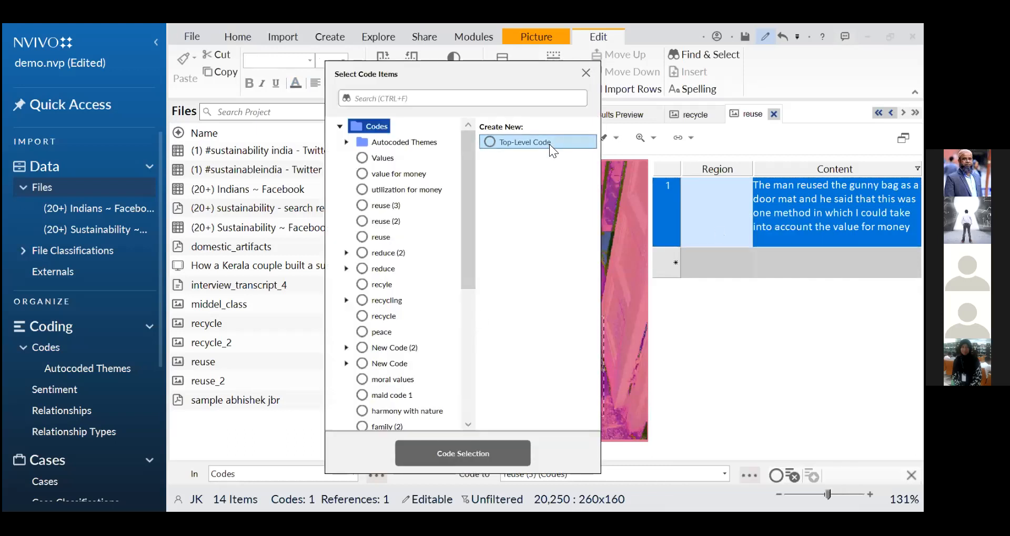
left_click(549, 144)
type("va")
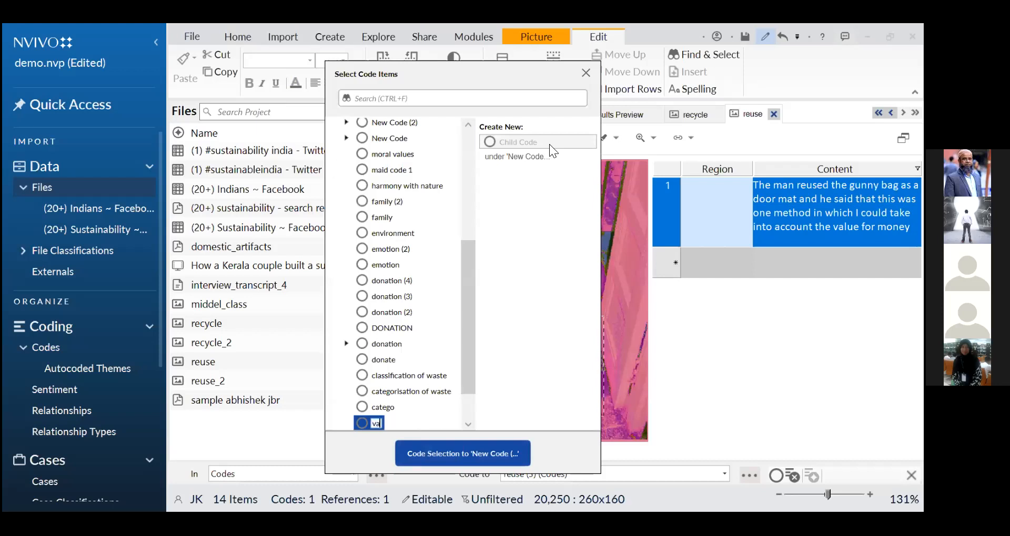
type("lue for money")
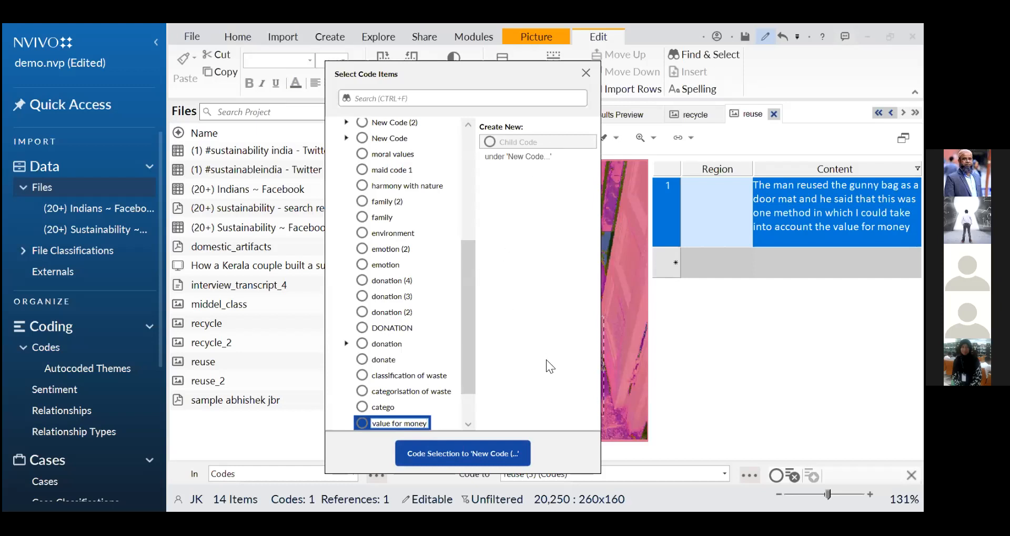
left_click(497, 449)
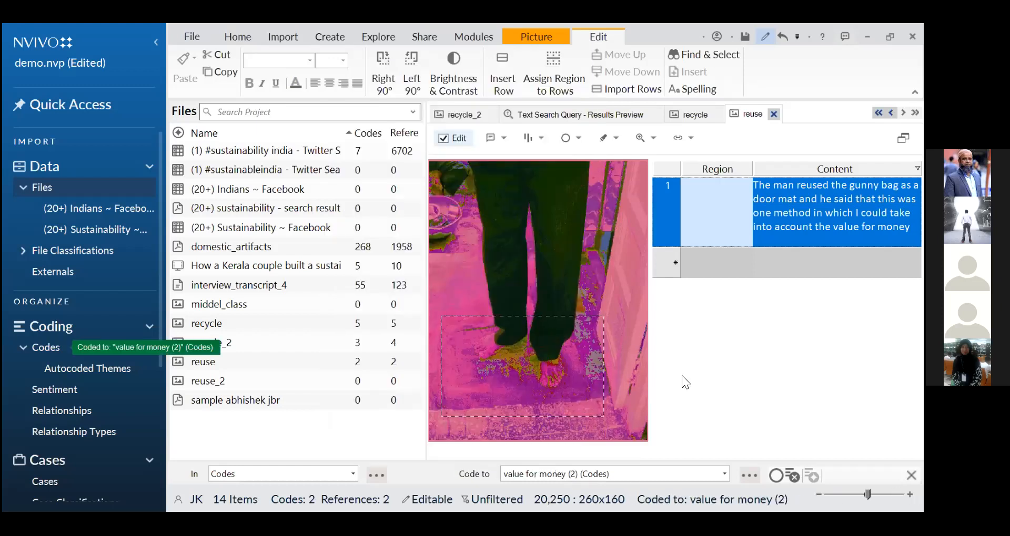
left_click(682, 376)
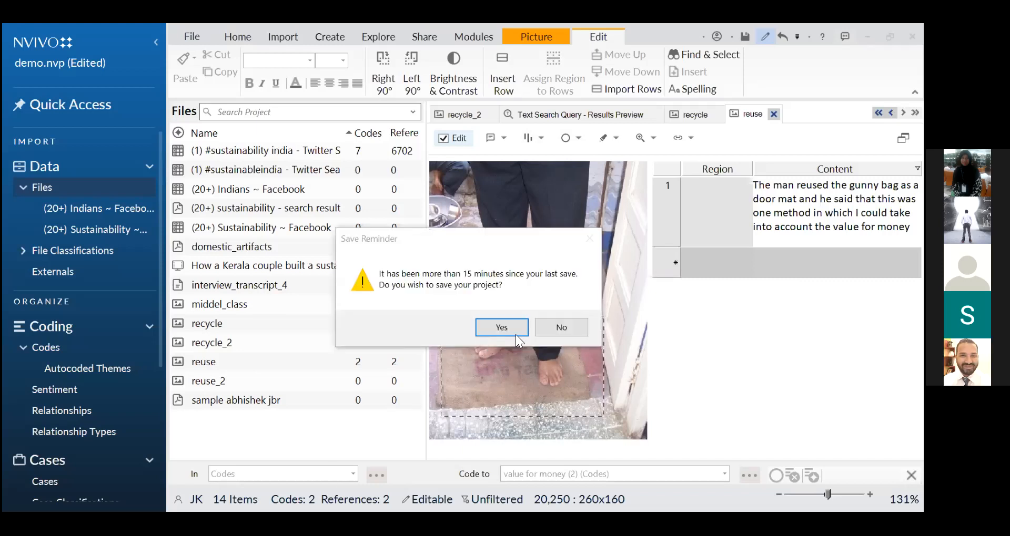
Step: Save the project without storing the preview query results, and return to the recycle picture
left_click(514, 327)
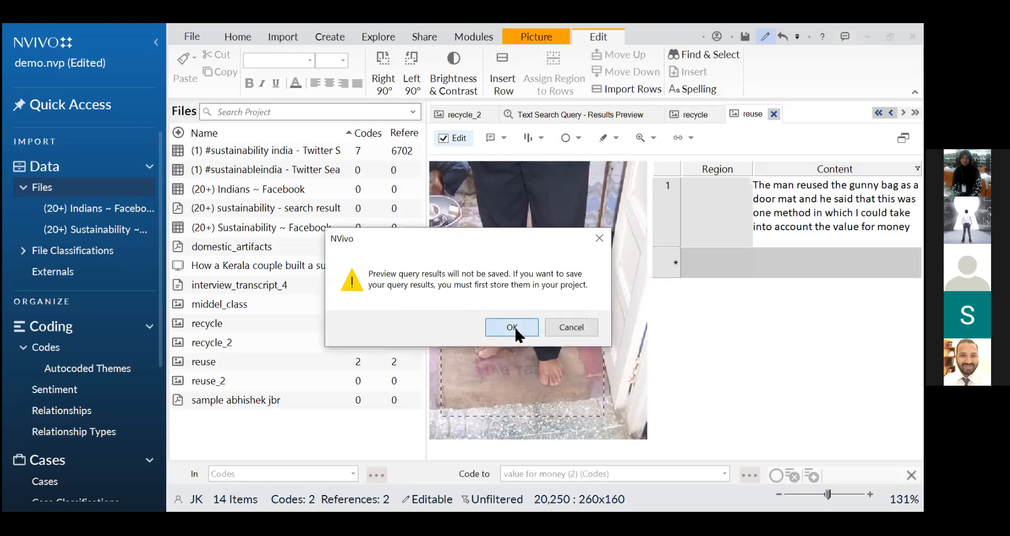
left_click(514, 327)
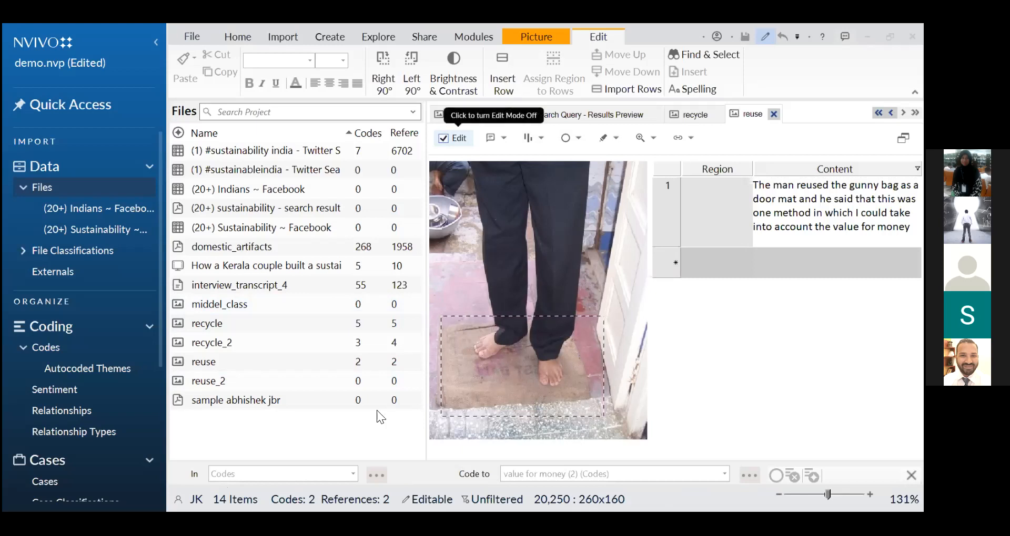
double_click(277, 323)
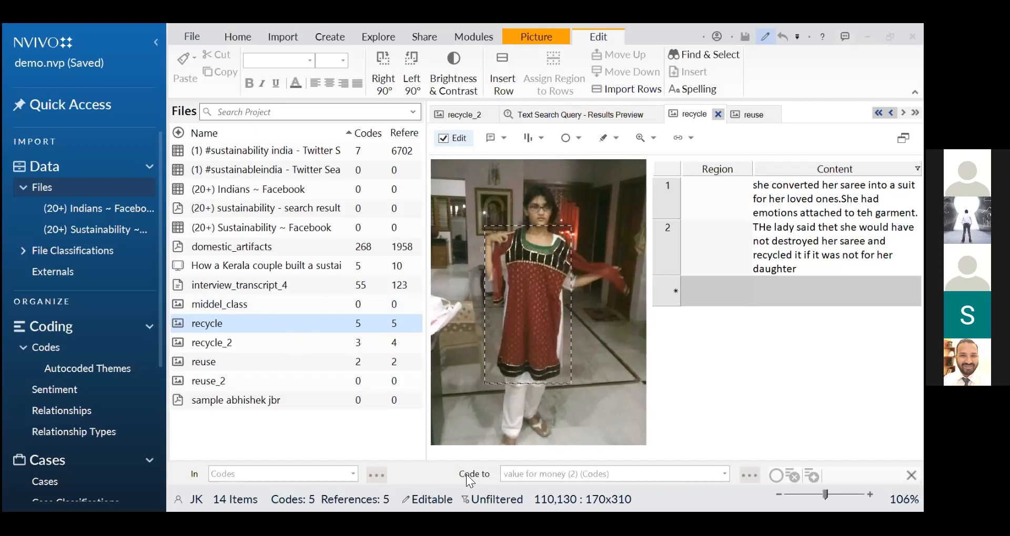
Step: Open the video about the Kerala couple's sustainable mud house and play its opening section, stopping at about 1:20
left_click(334, 267)
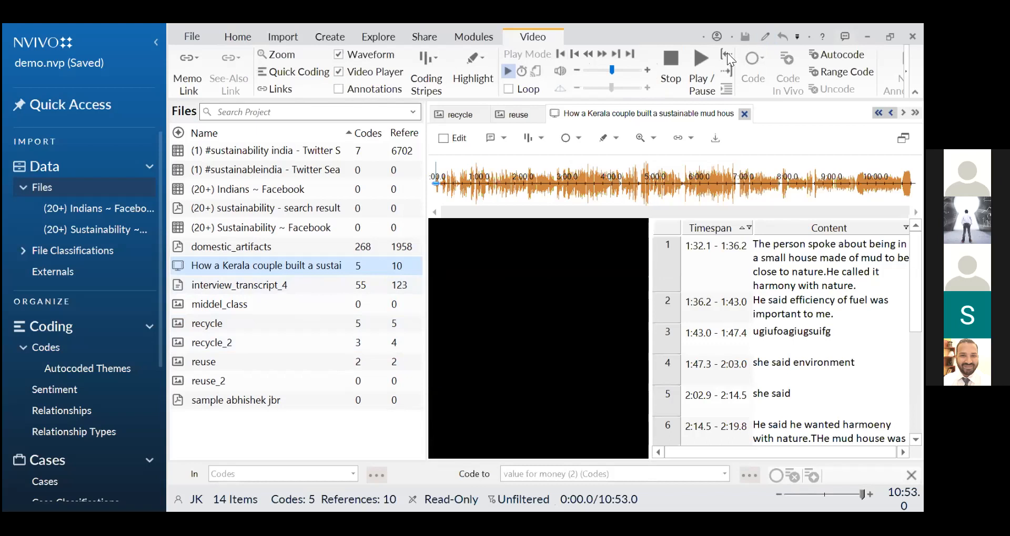
left_click(699, 62)
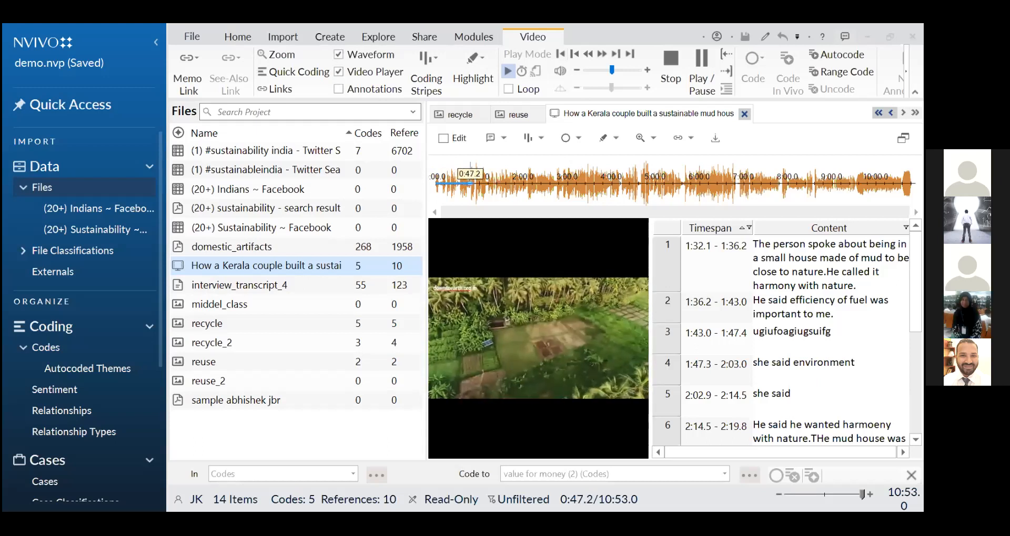
left_click(699, 60)
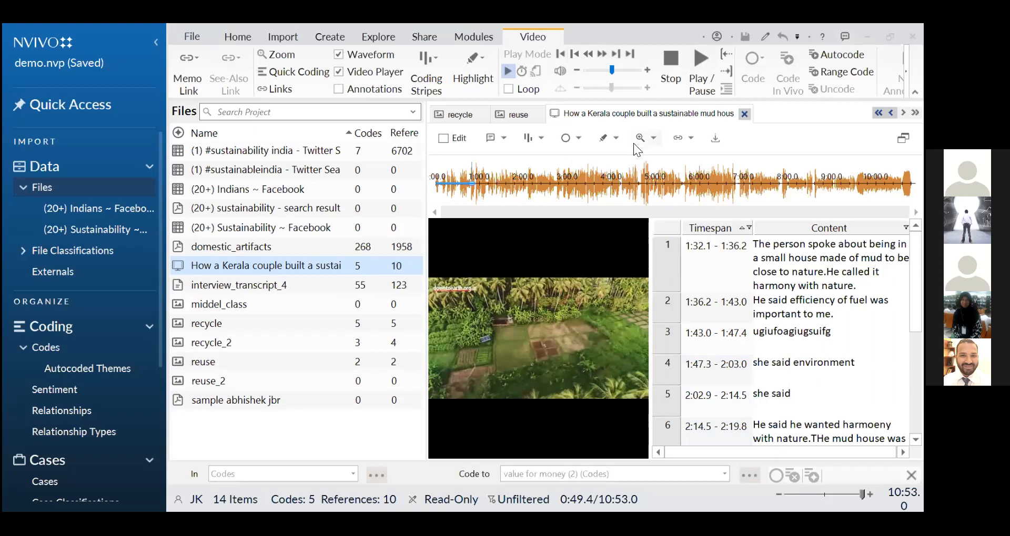
left_click(697, 59)
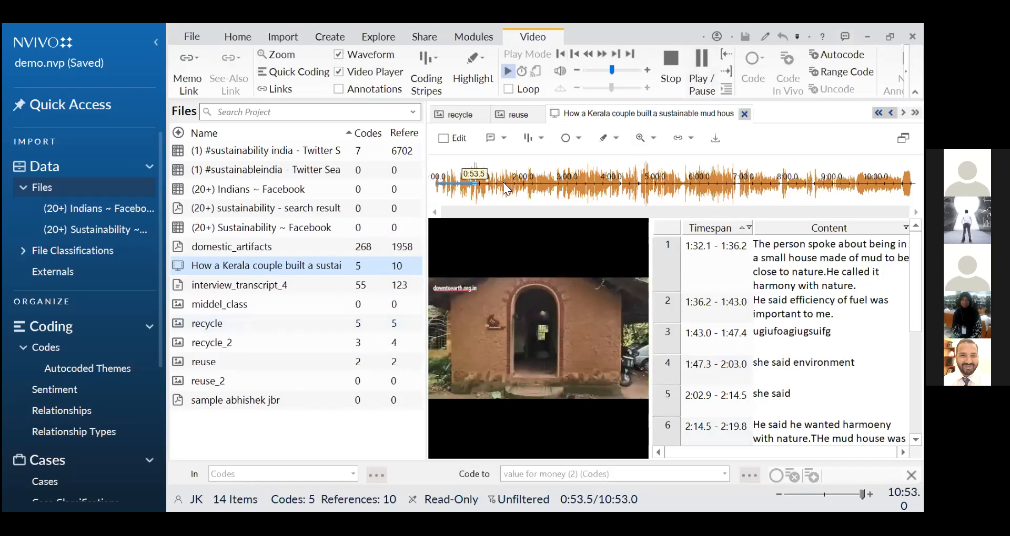
left_click(459, 180)
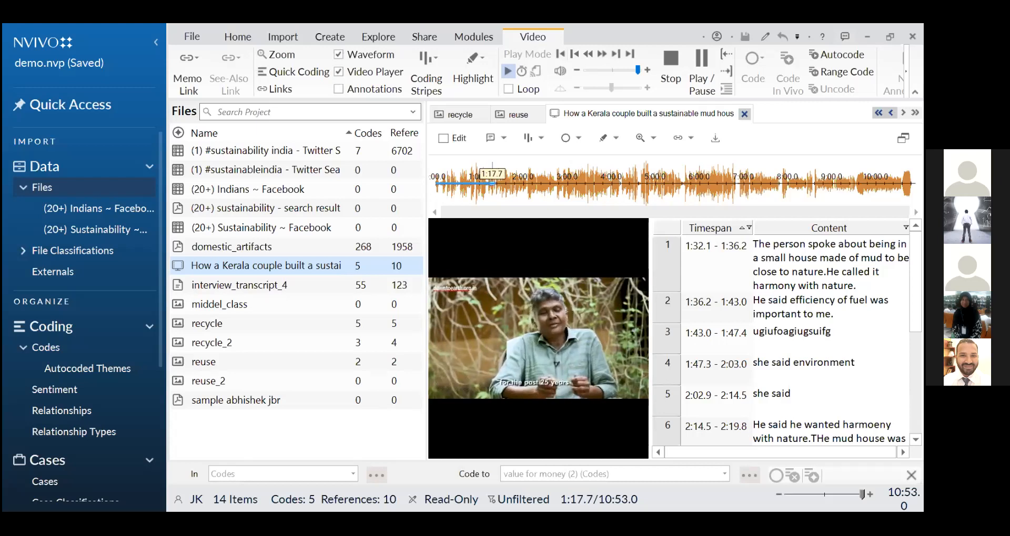
left_click(669, 61)
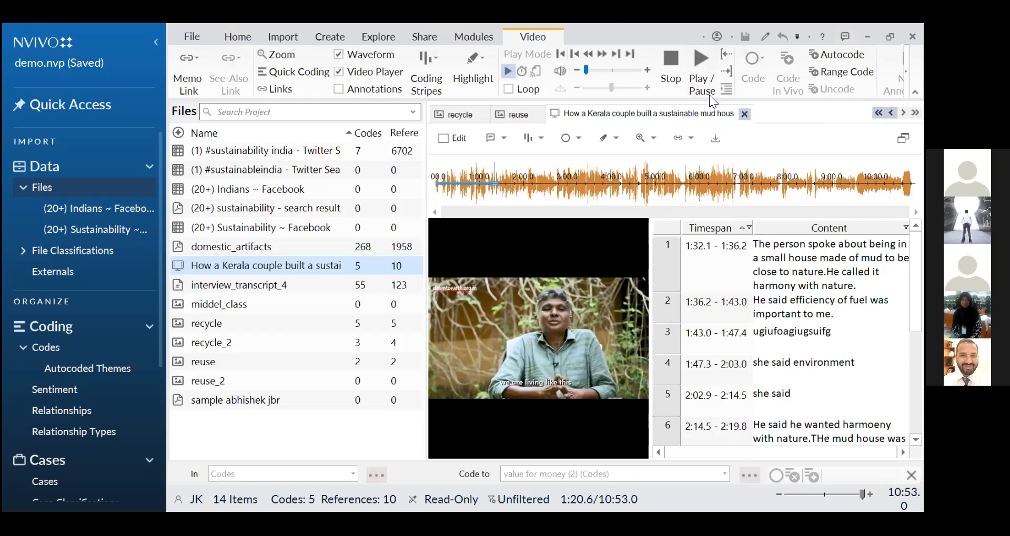
Step: Resume the video, mark a timespan that ends at about 1:41, and stop playback
left_click(698, 65)
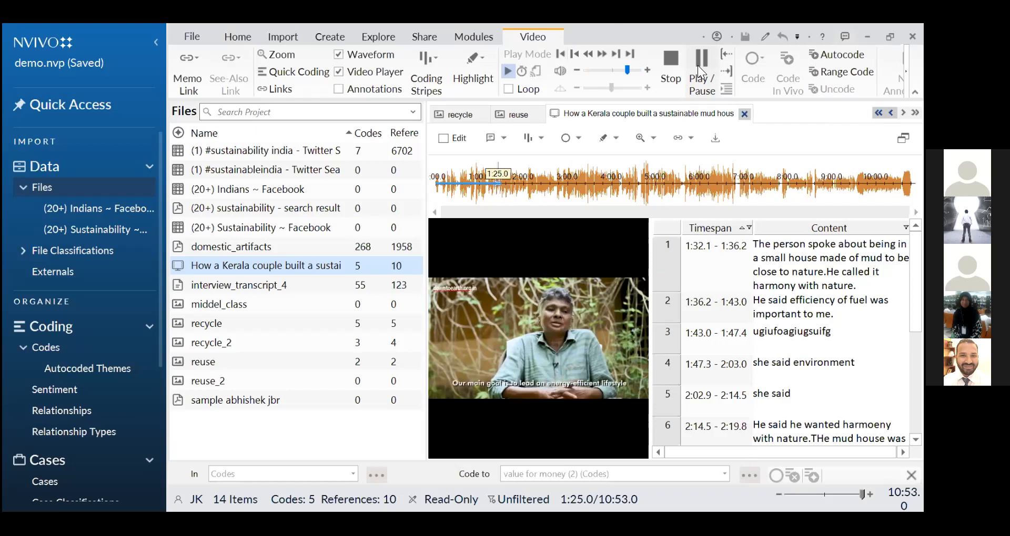
left_click(728, 73)
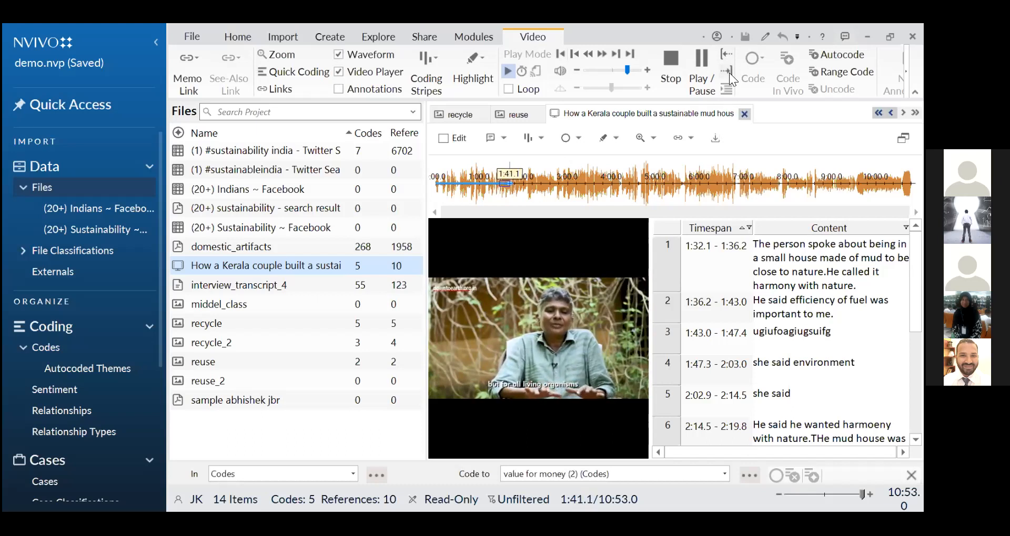
left_click(671, 57)
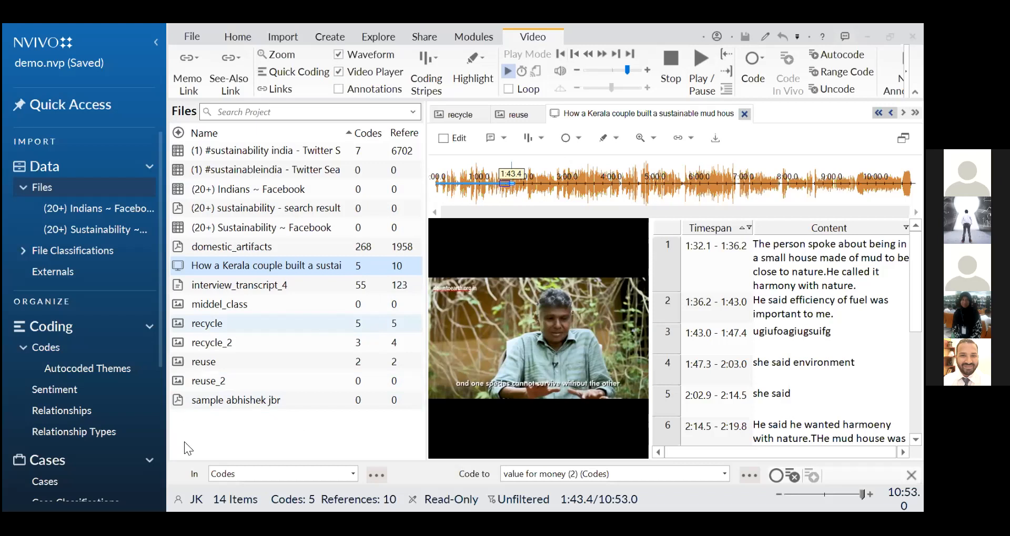
Step: Resume the mud house video, mark a timespan ending at about 2:07, and stop playback
left_click(541, 162)
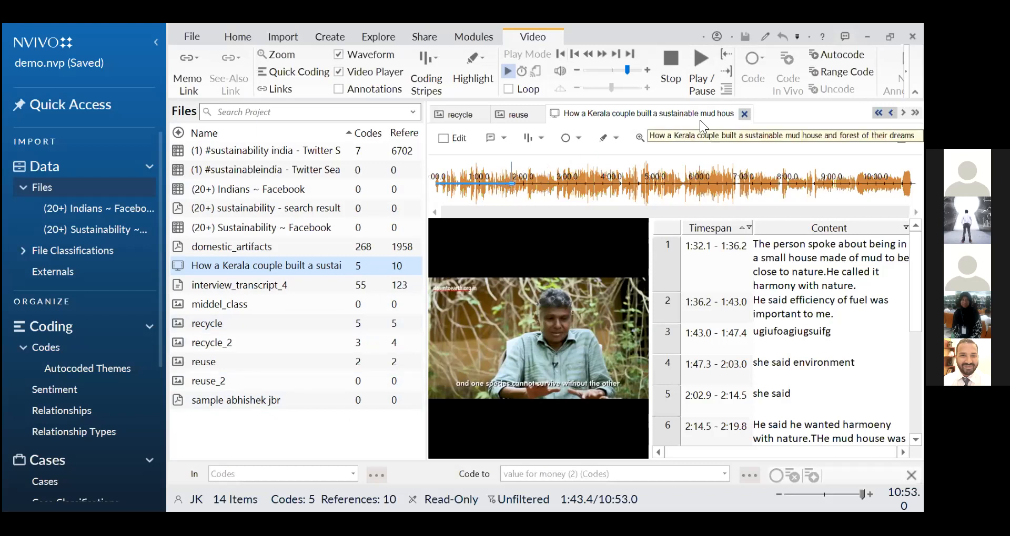
left_click(706, 63)
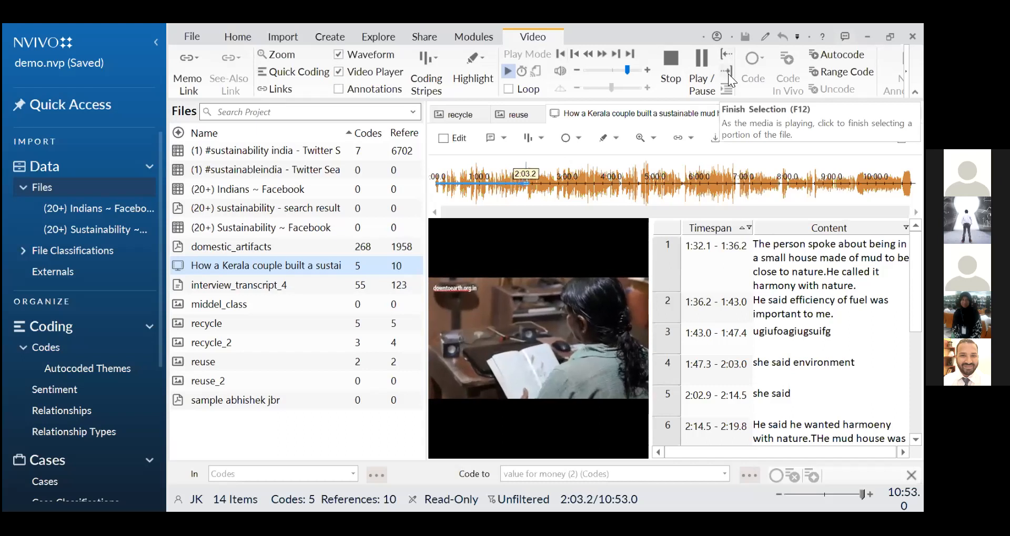
left_click(728, 73)
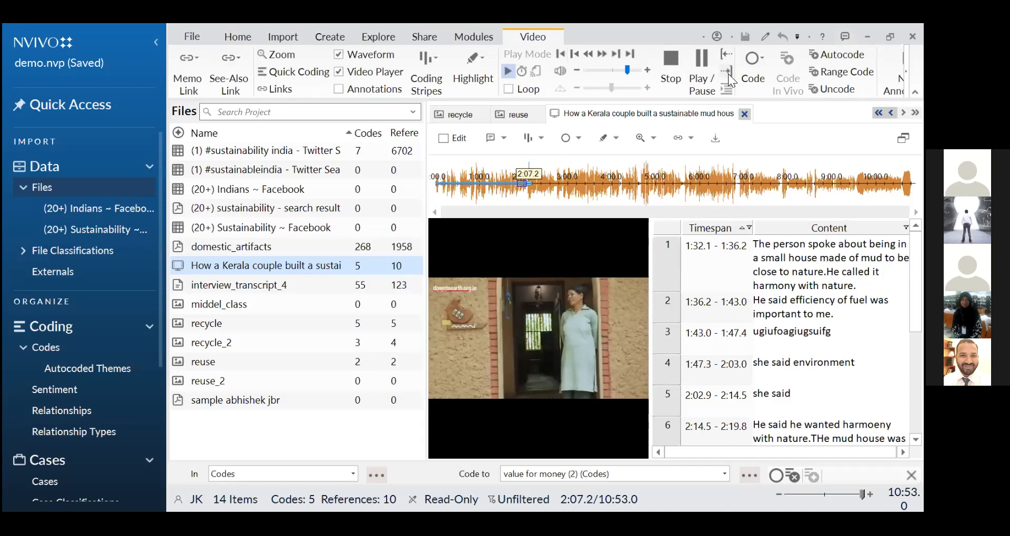
left_click(670, 64)
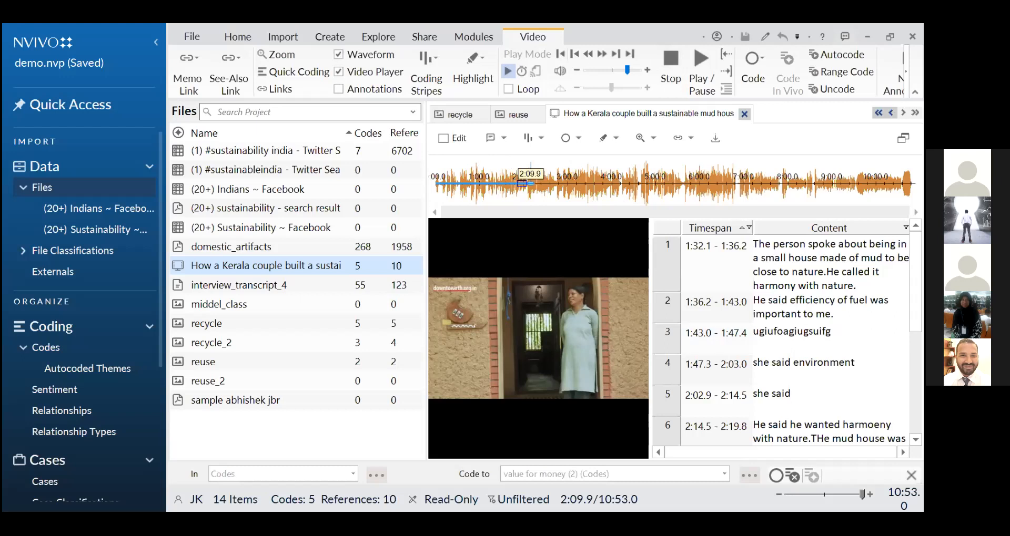
Step: Code the marked video timespan to a new top-level code named "Harmony with nature"
left_click_drag(915, 281, 915, 383)
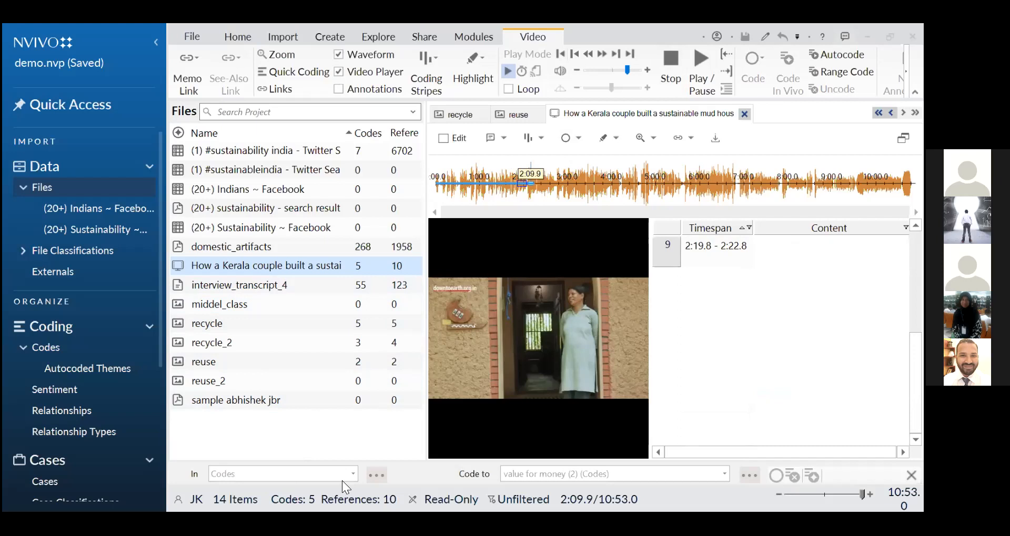
right_click(518, 182)
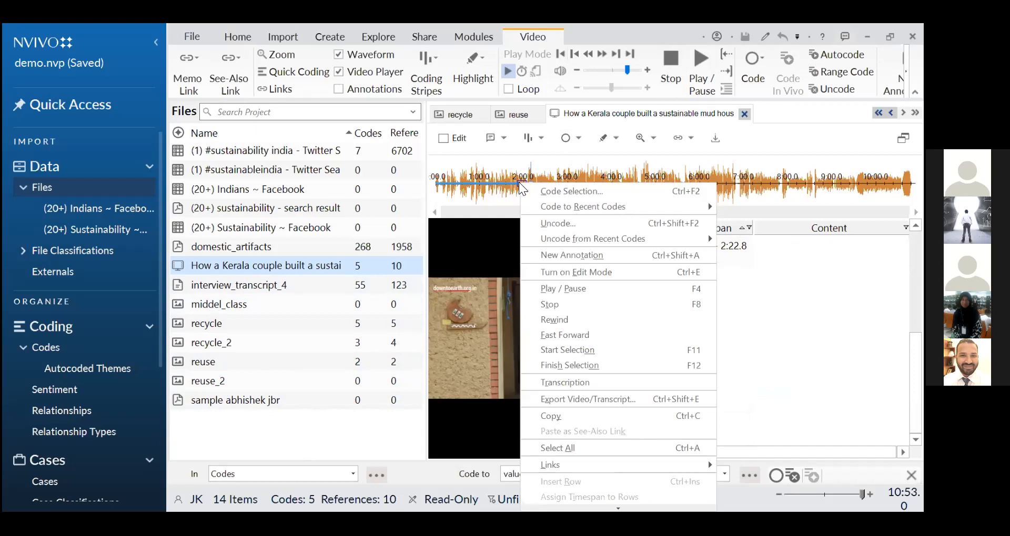
left_click(567, 188)
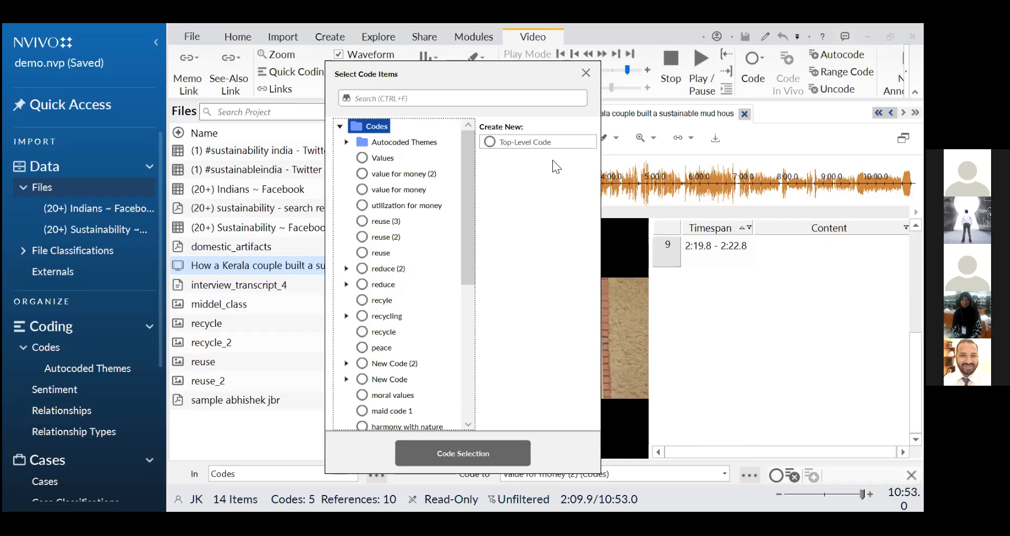
left_click(540, 146)
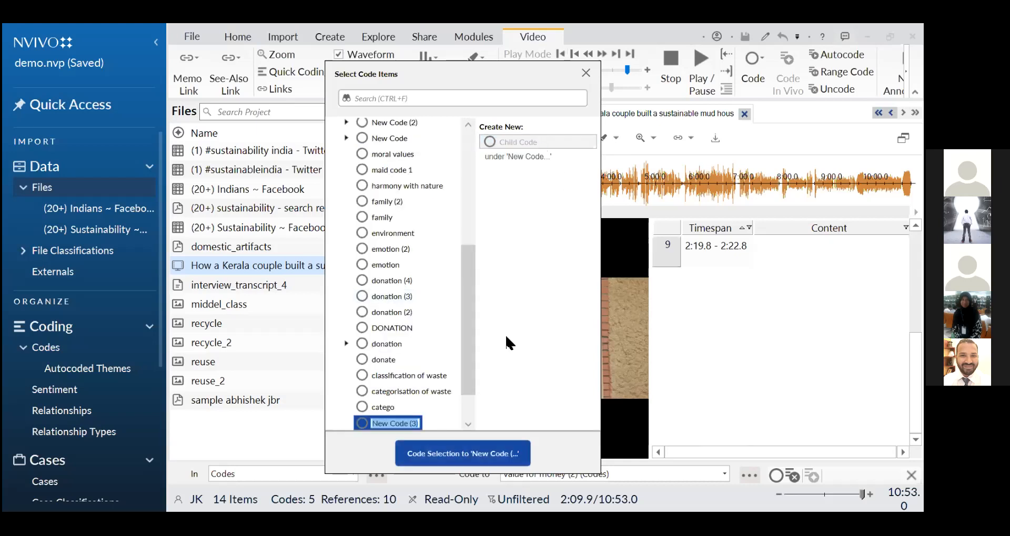
type("Harmon")
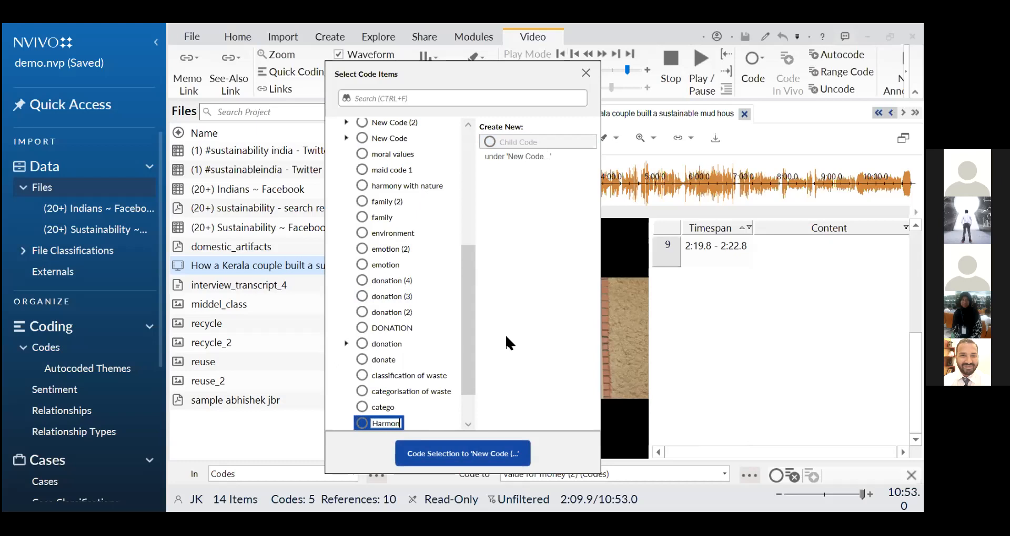
type("y with nature")
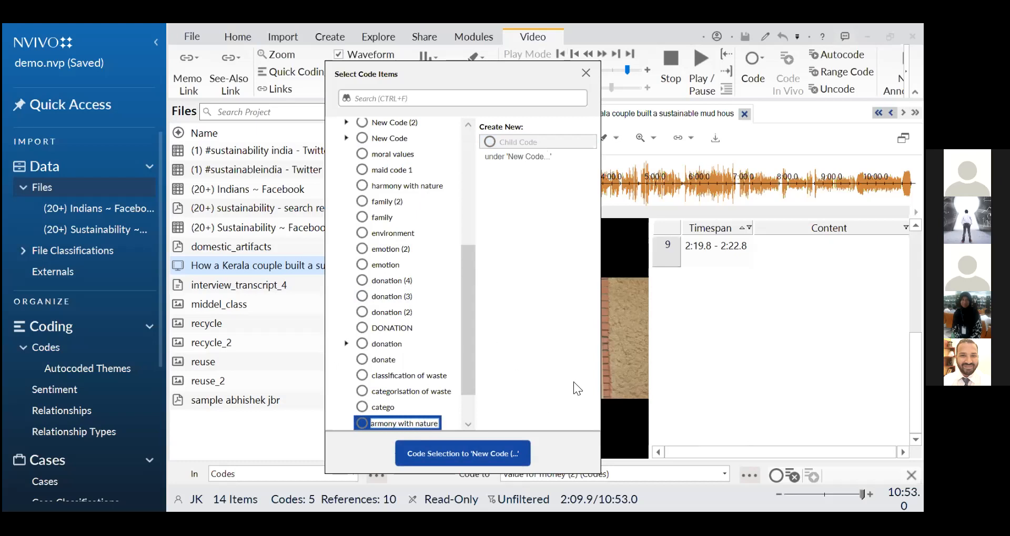
left_click(478, 456)
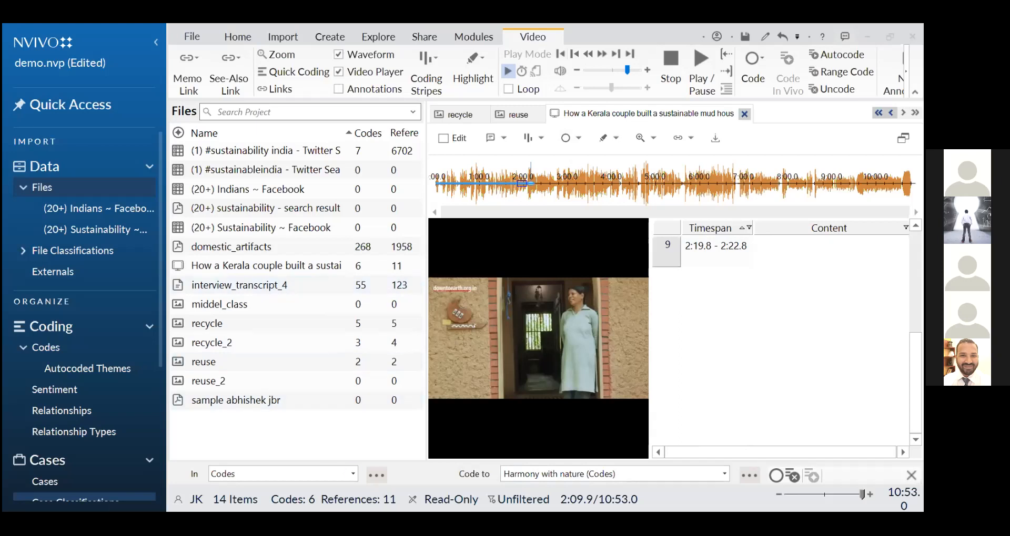
Step: Code the same video timespan again, creating a second top-level code also named "Harmony with nature"
right_click(524, 181)
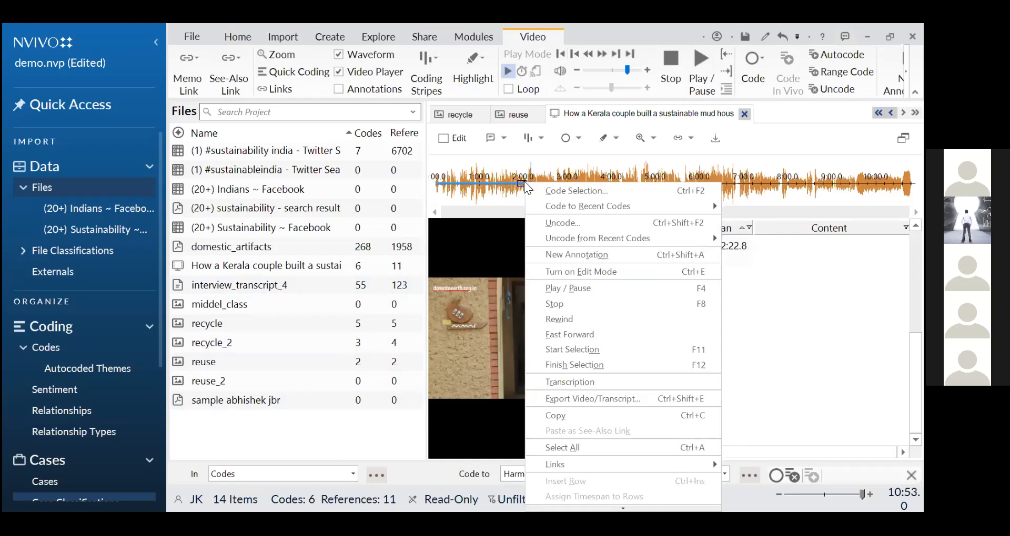
left_click(589, 195)
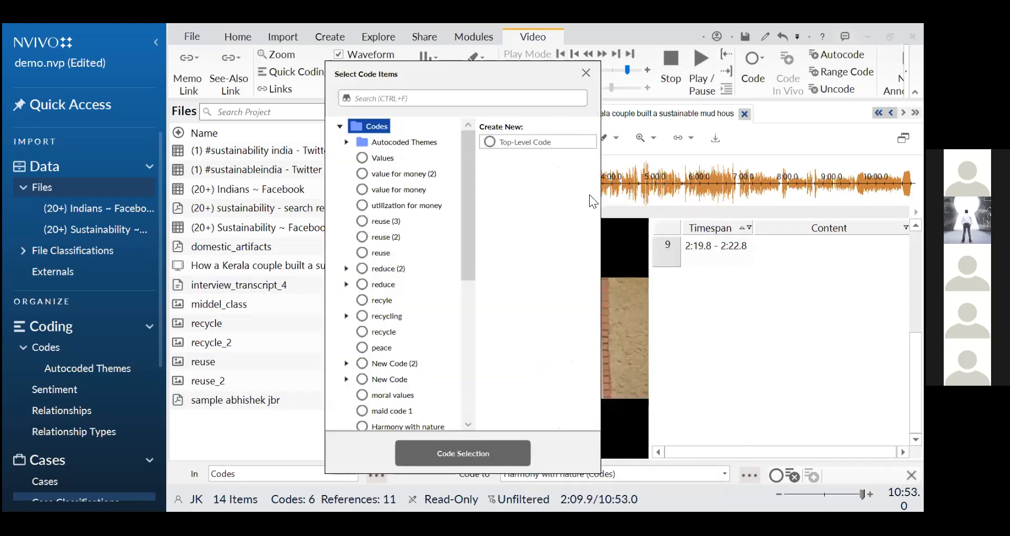
left_click(507, 143)
type("H")
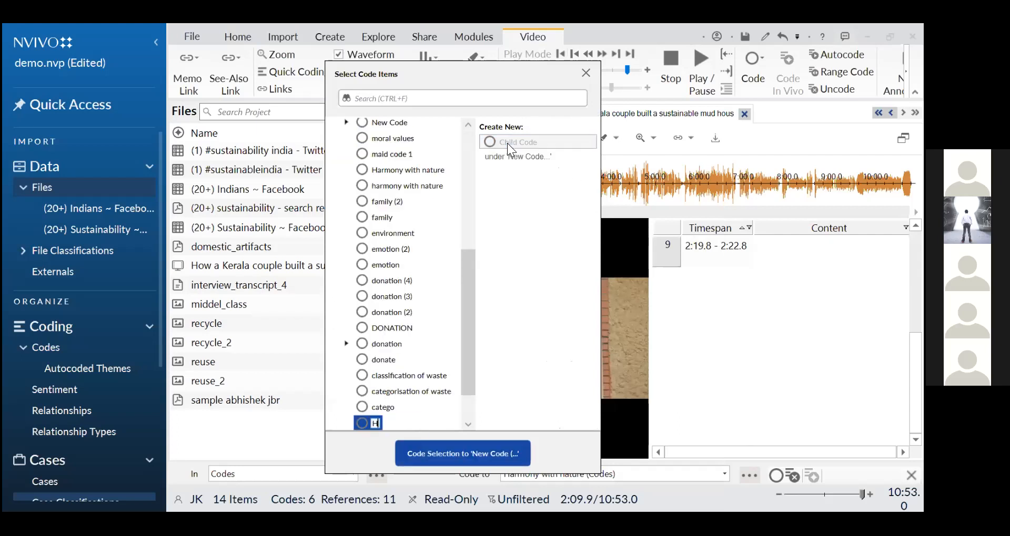
type("armony with nature")
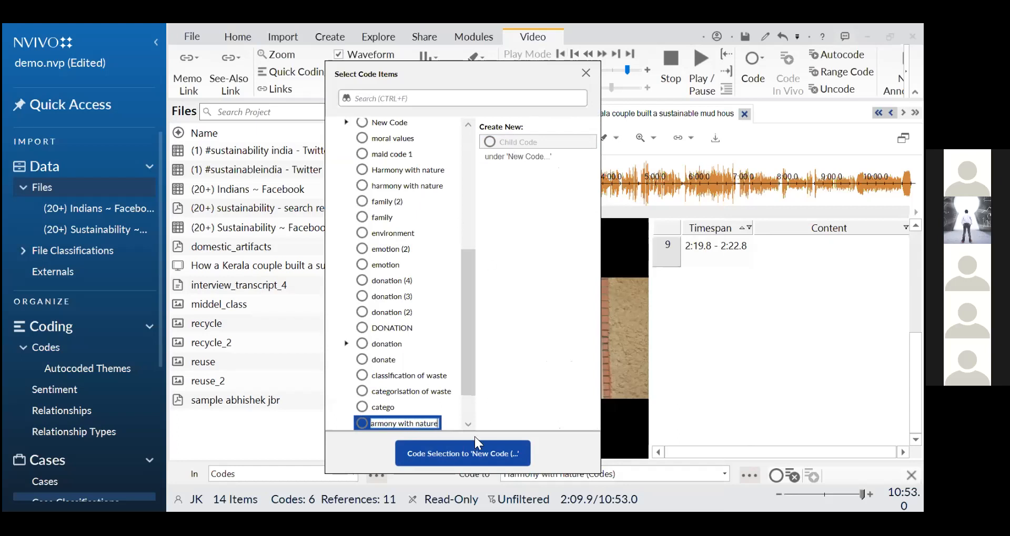
key("Return")
left_click(474, 450)
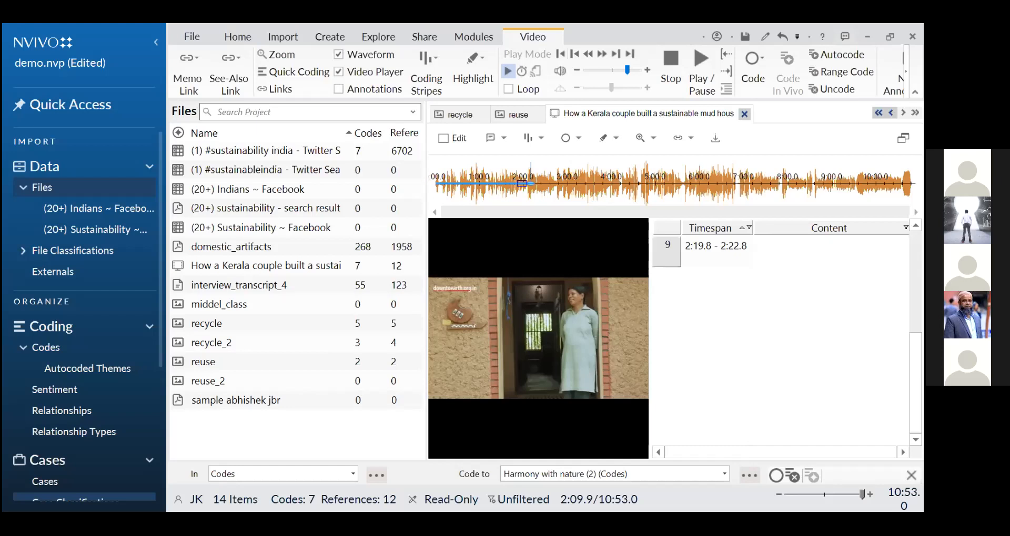
Step: Show the recent codes available for the selected timespan, and dismiss the list without choosing one
right_click(524, 188)
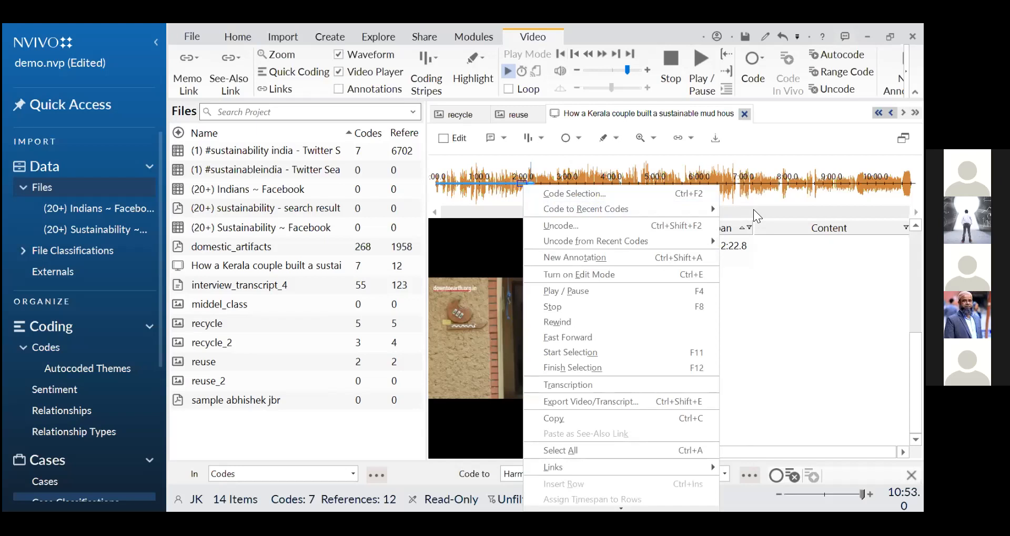
mouse_move(684, 209)
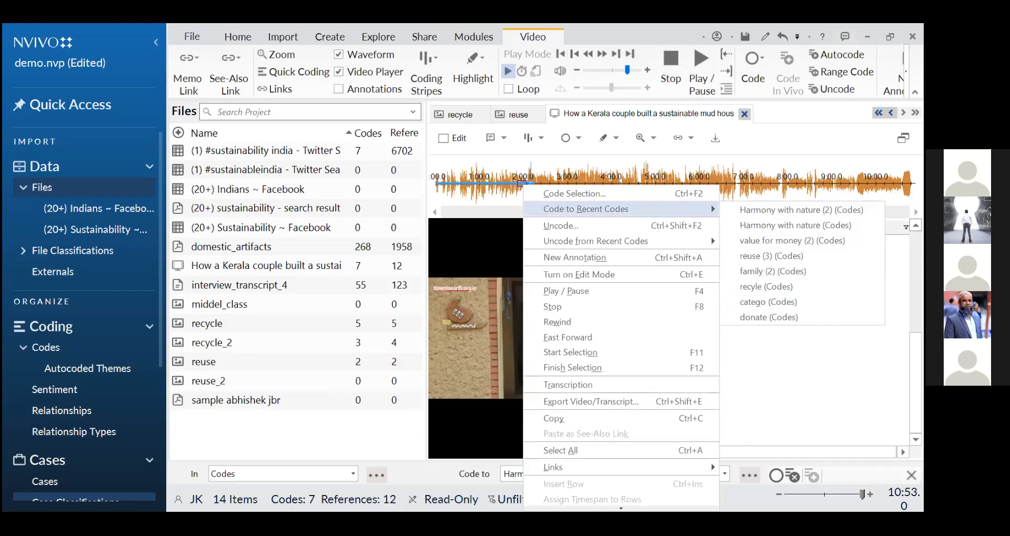
left_click(436, 361)
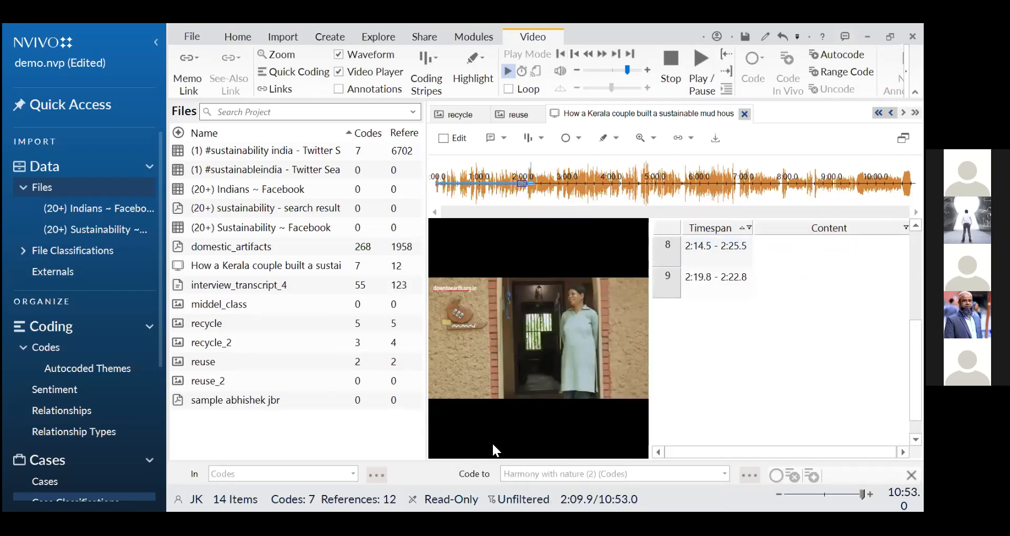
scroll(493, 444, "up", 2)
left_click(287, 43)
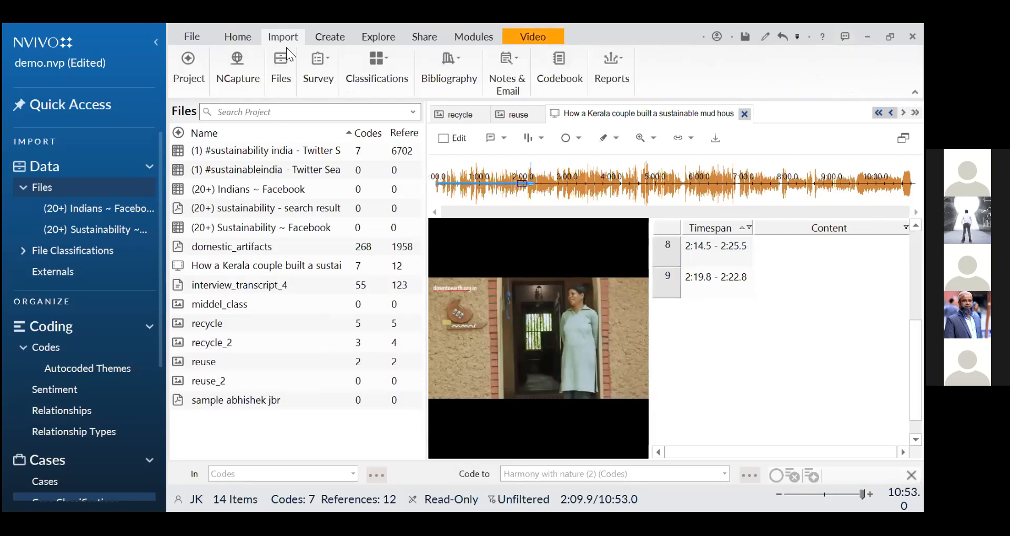
left_click(282, 79)
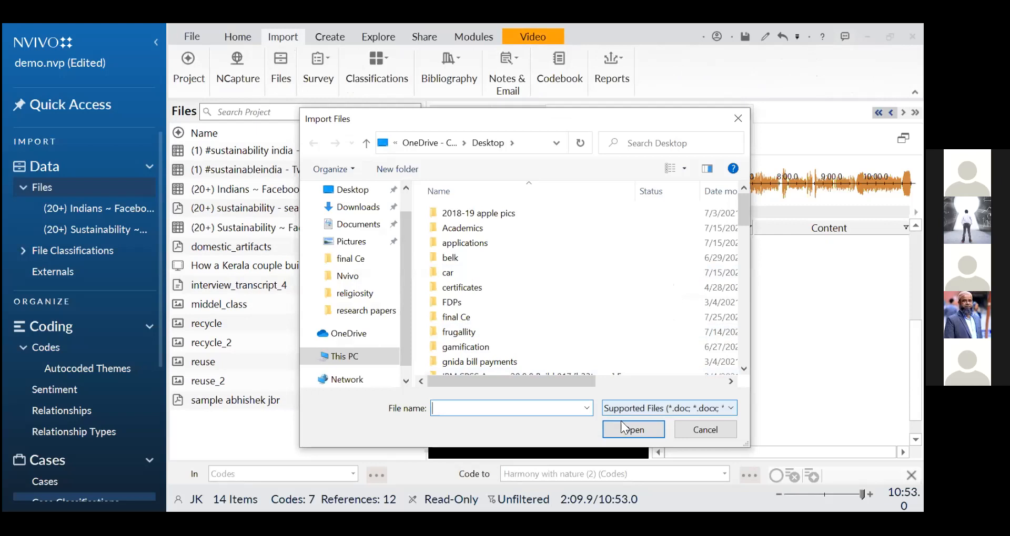
left_click(738, 119)
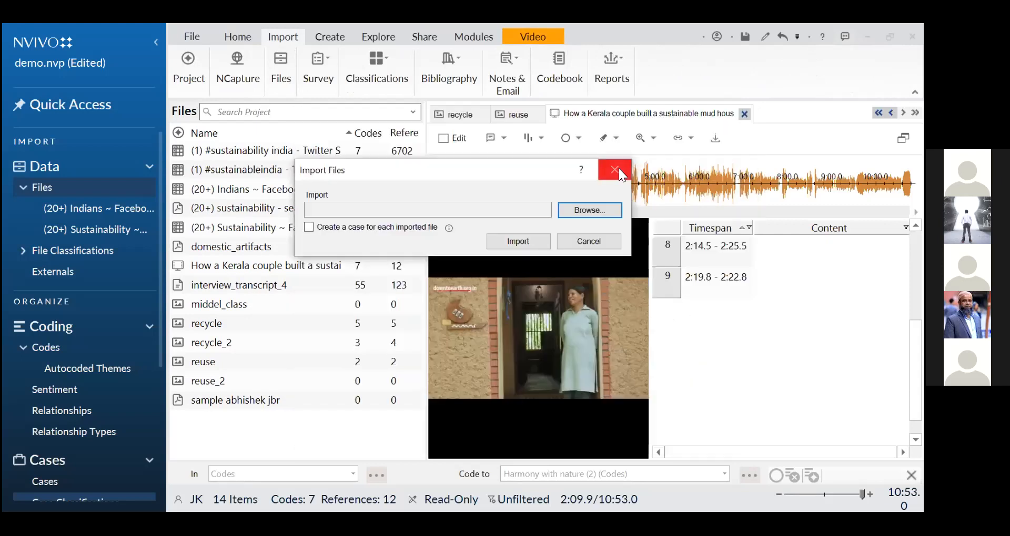
left_click(616, 171)
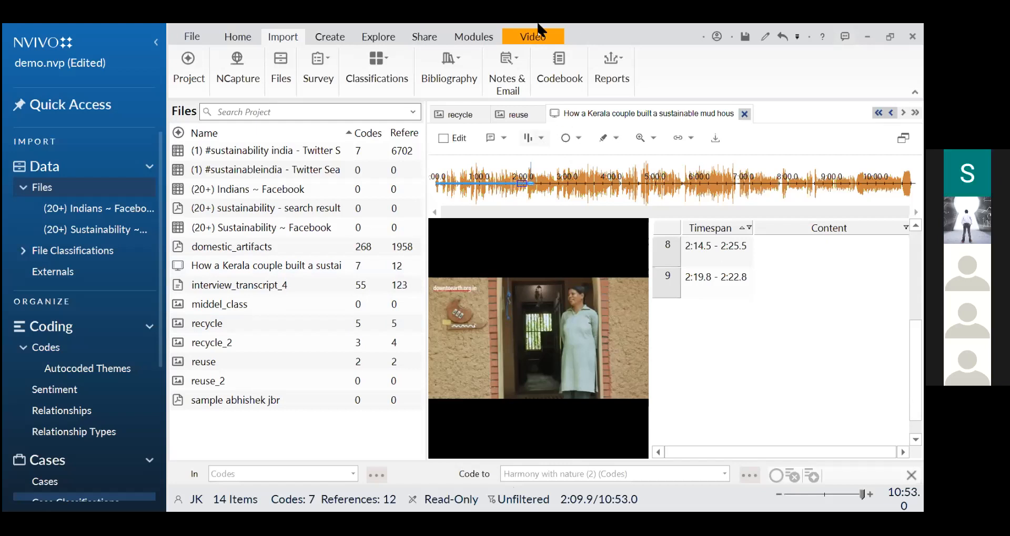
Step: Replay the video around the two-minute mark and stop playback at about 1:51
left_click(530, 42)
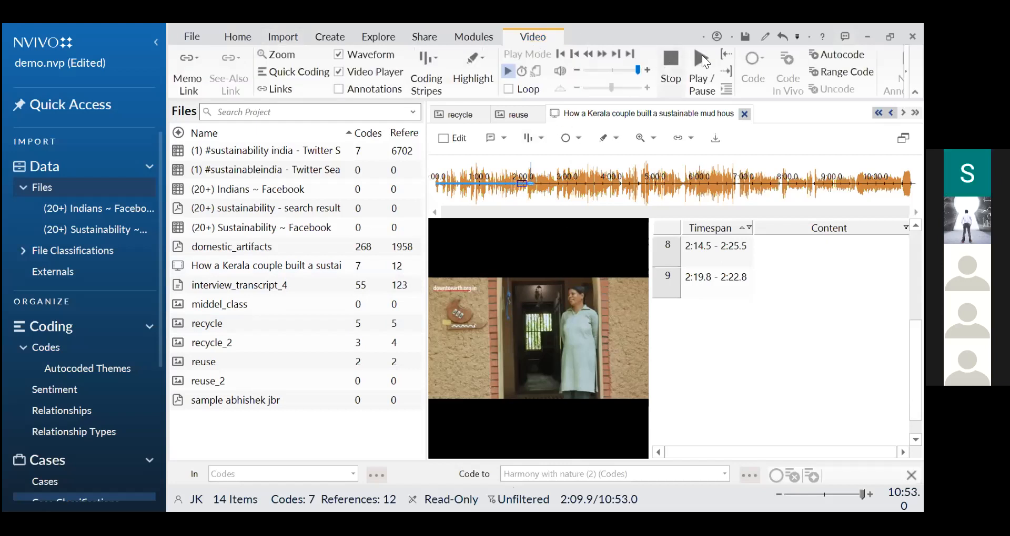
left_click(701, 58)
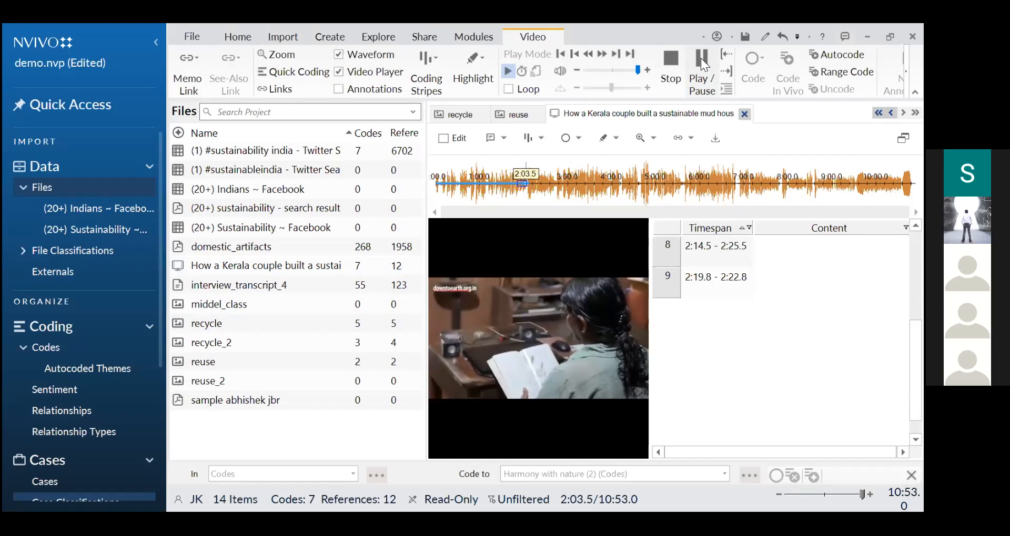
left_click(701, 58)
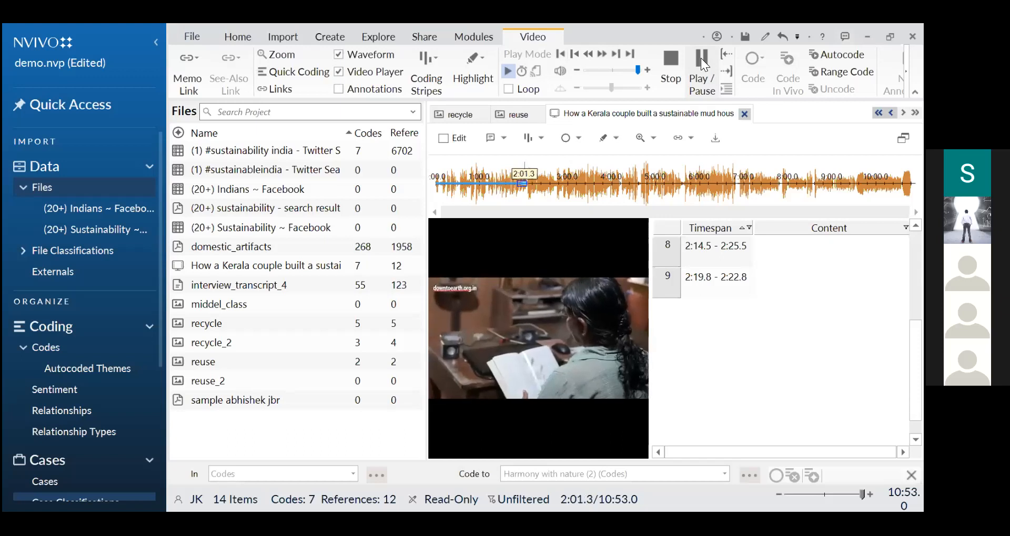
left_click(670, 63)
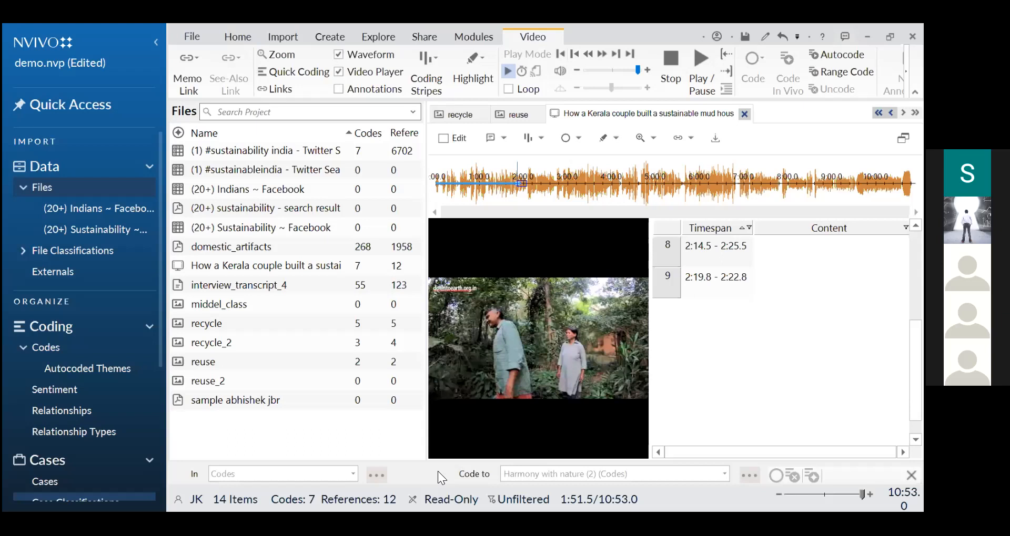
Step: Make the video transcript editable and add a new row reading "The man worked as ..and teh women worked with farmers."
left_click(444, 139)
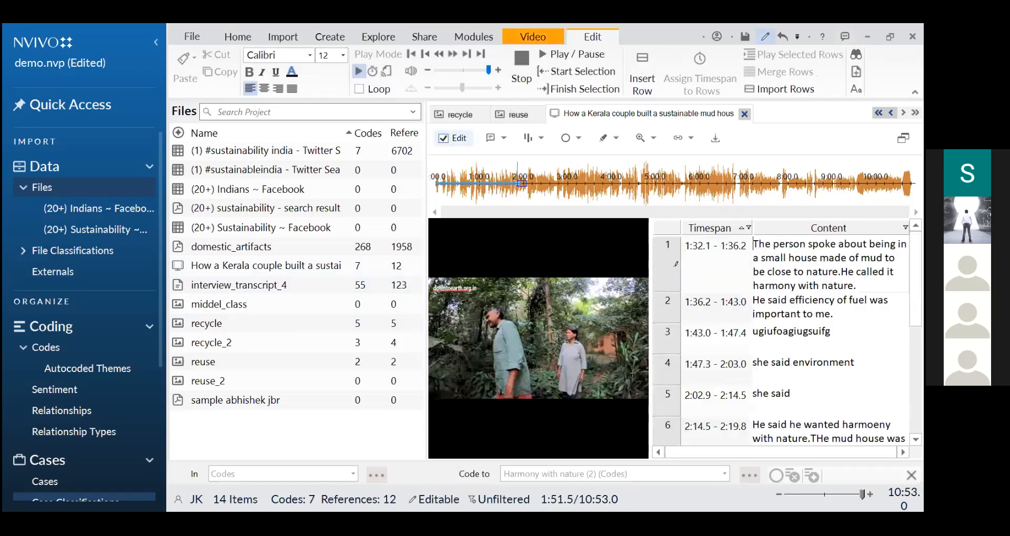
left_click(915, 399)
left_click(915, 400)
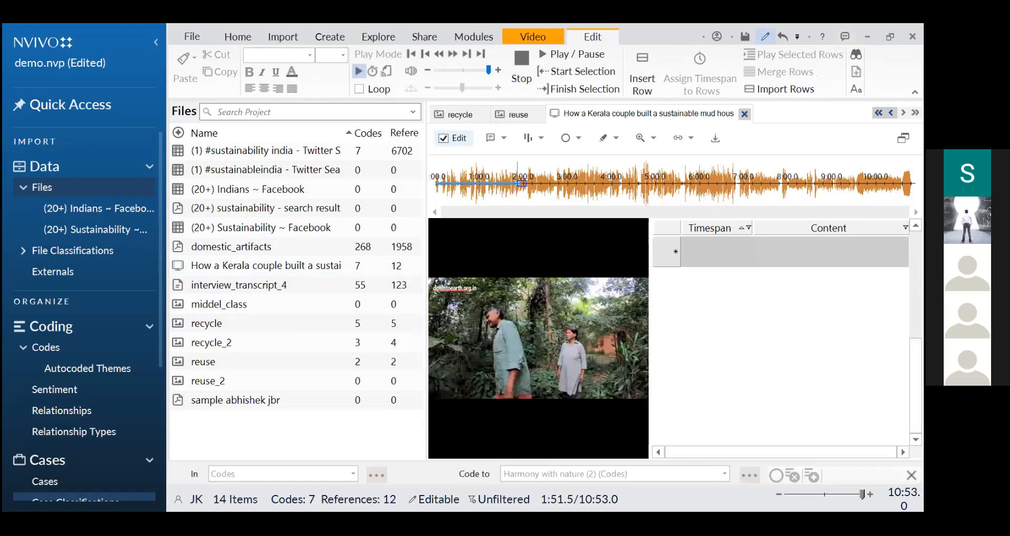
left_click(750, 253)
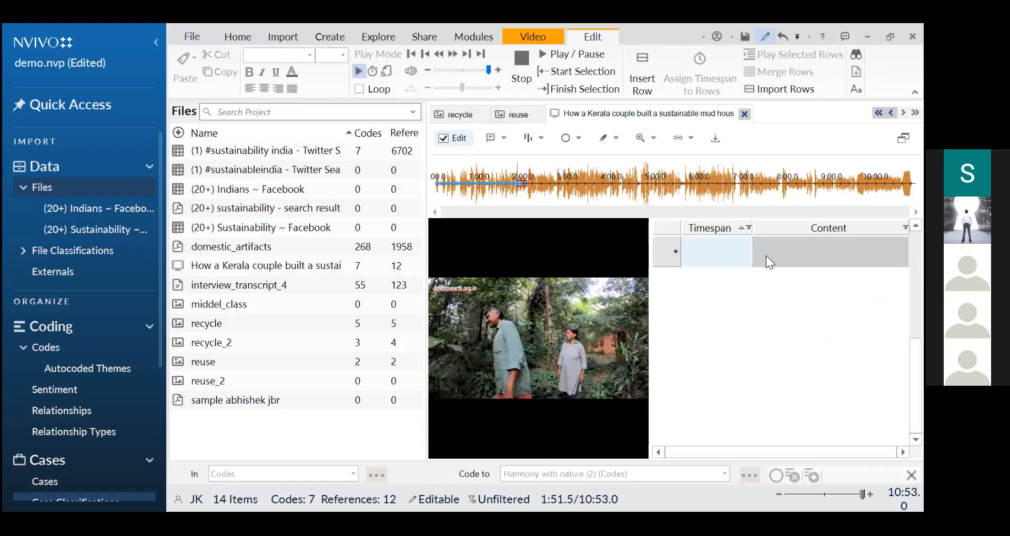
left_click(767, 256)
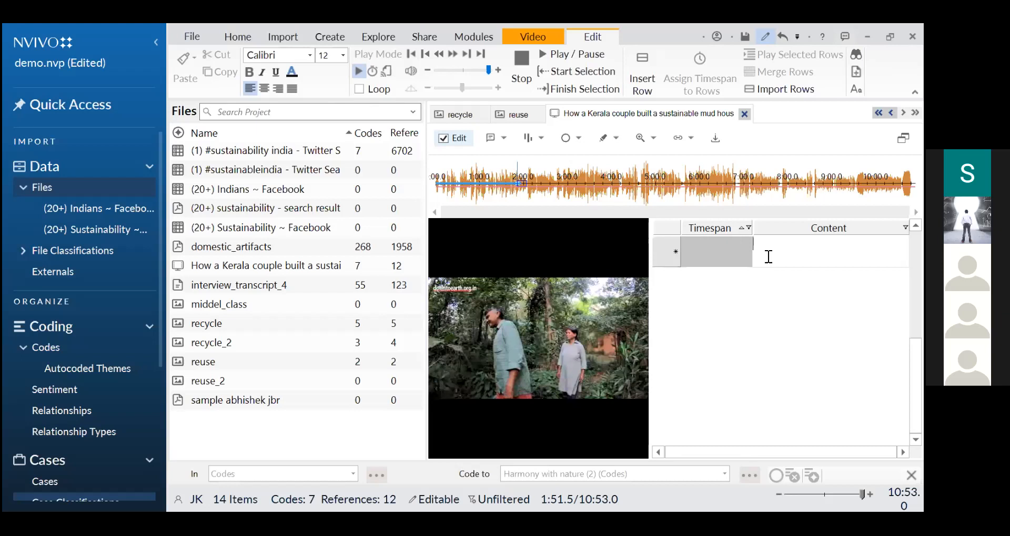
type("Th")
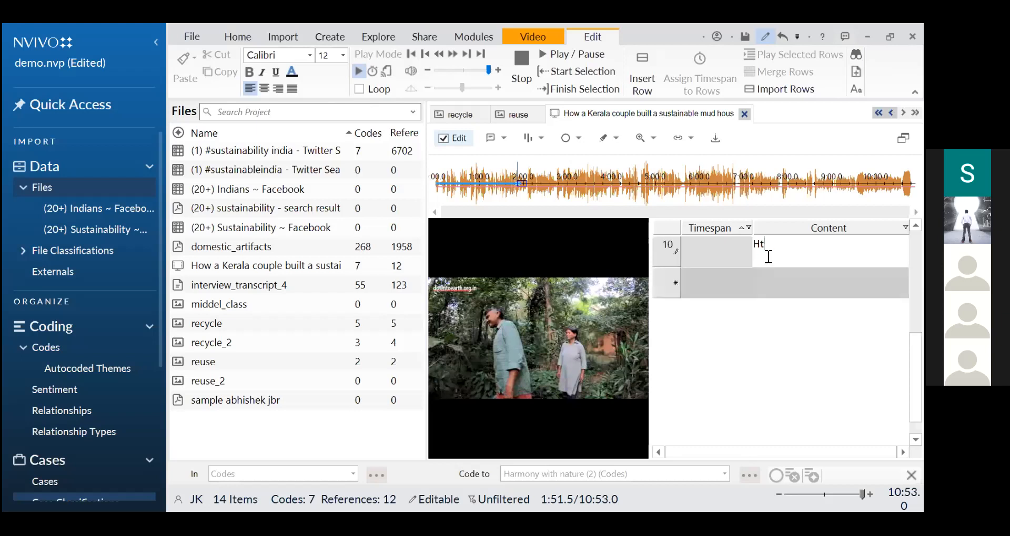
type("e mn")
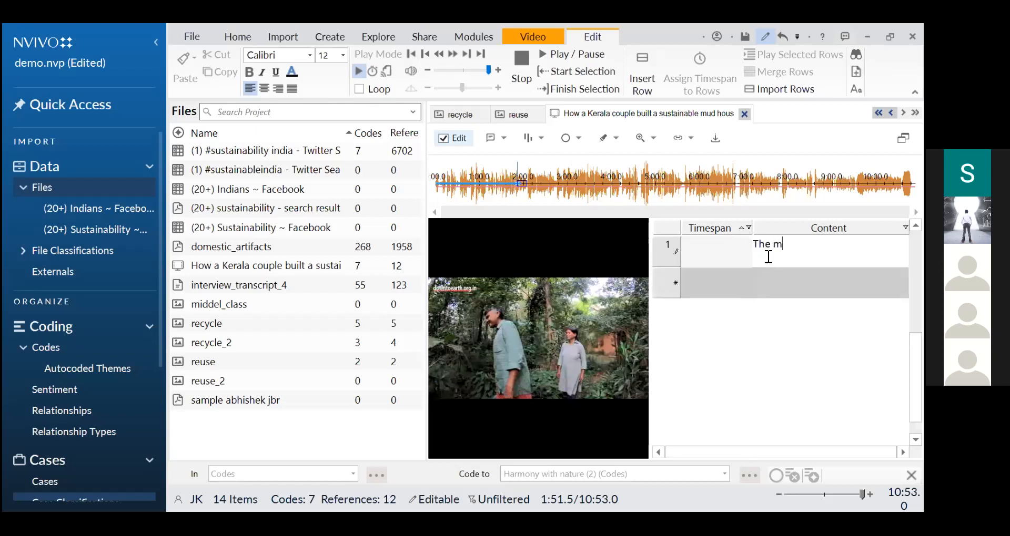
key("BackSpace")
key("BackSpace")
type("an worked as ..")
key("BackSpace")
type("and teh")
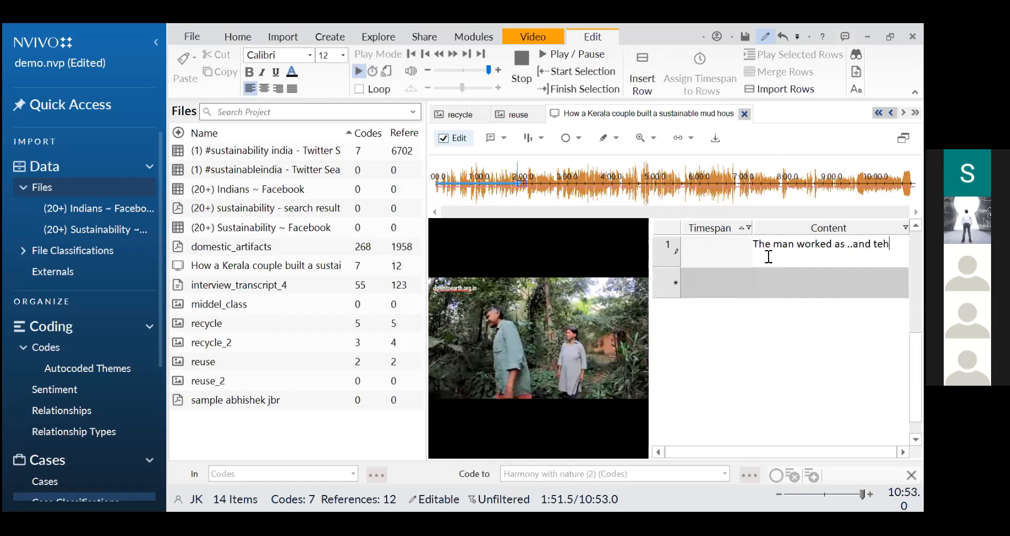
type(" women worked with farmers.")
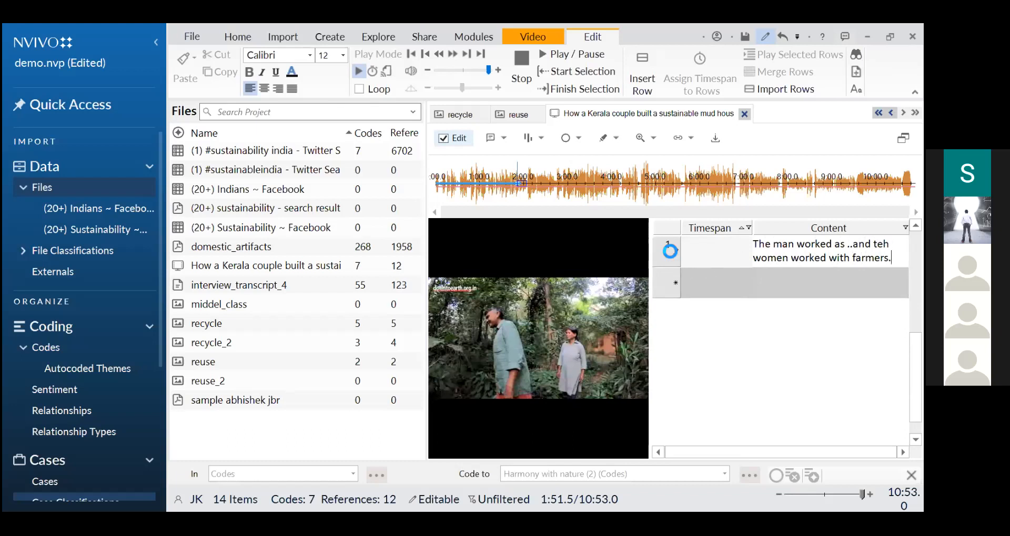
Step: Code the first transcript row to the existing top-level code "Harmony with nature"
left_click(668, 251)
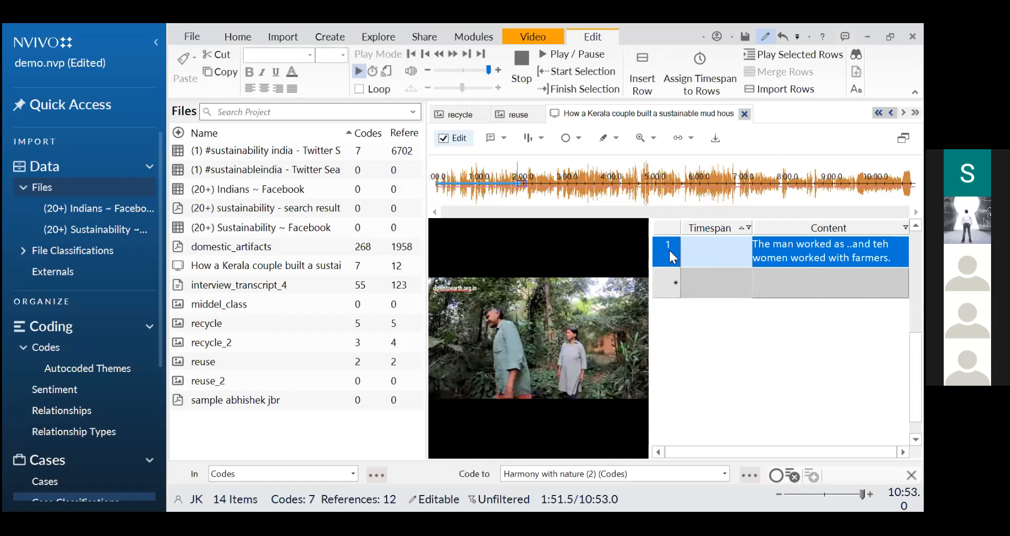
right_click(669, 252)
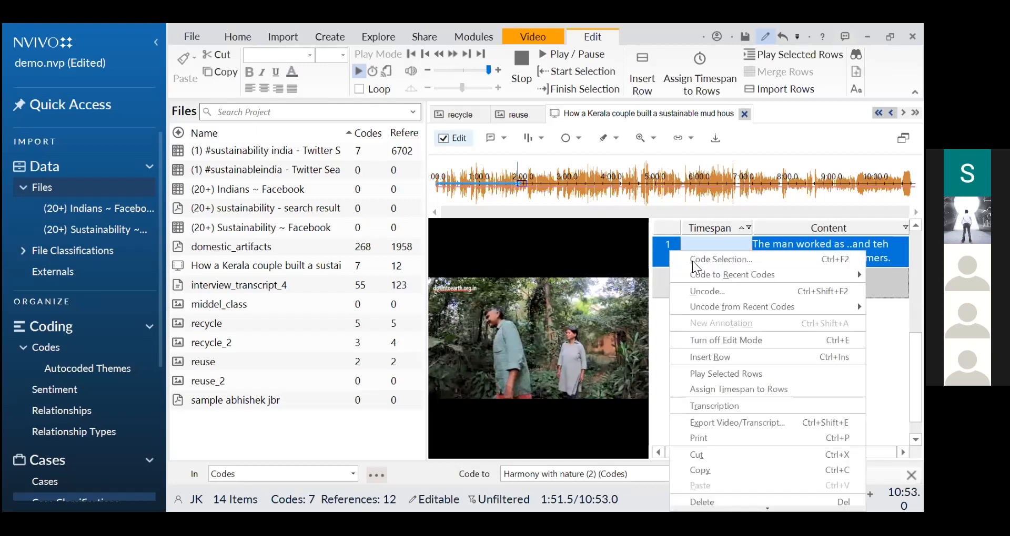
left_click(692, 263)
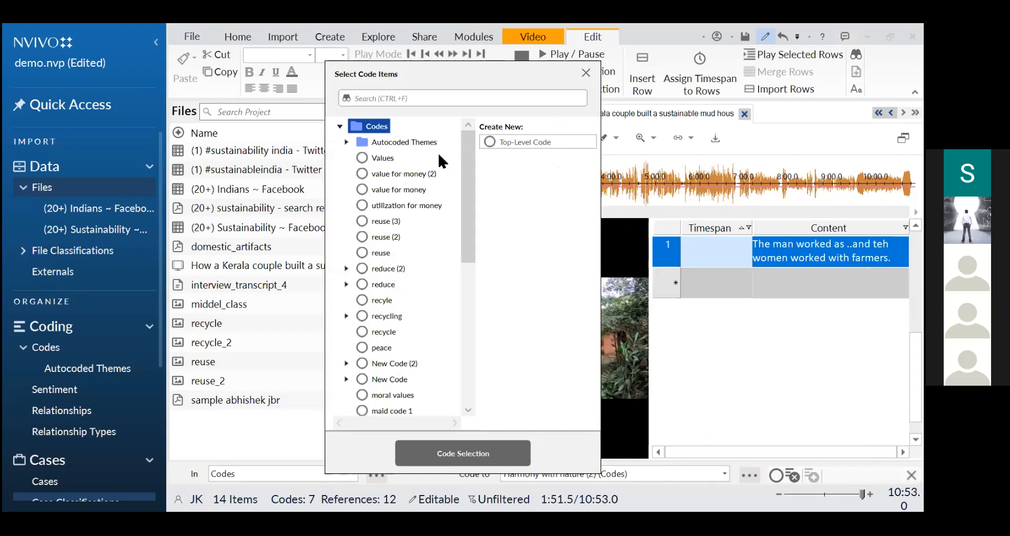
left_click(463, 358)
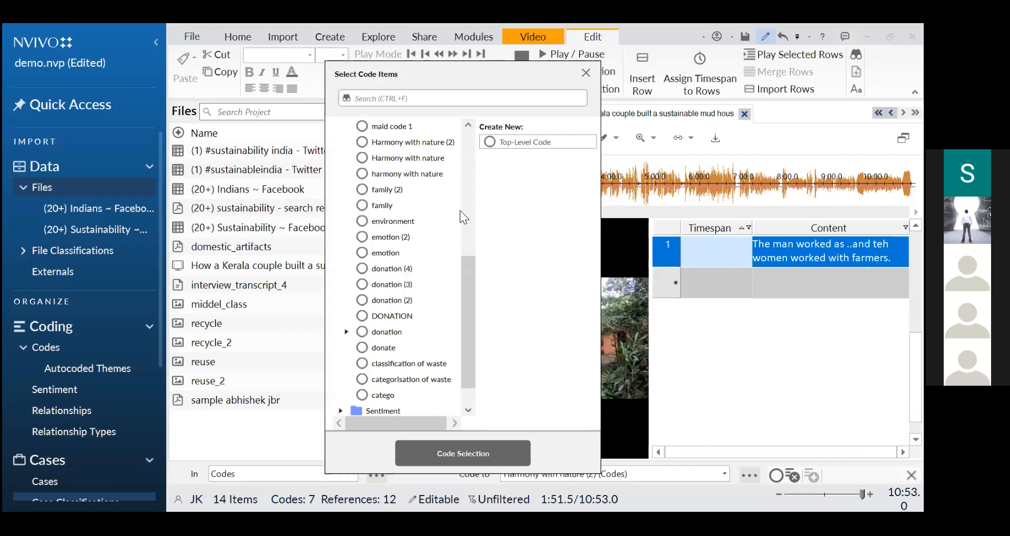
left_click(438, 164)
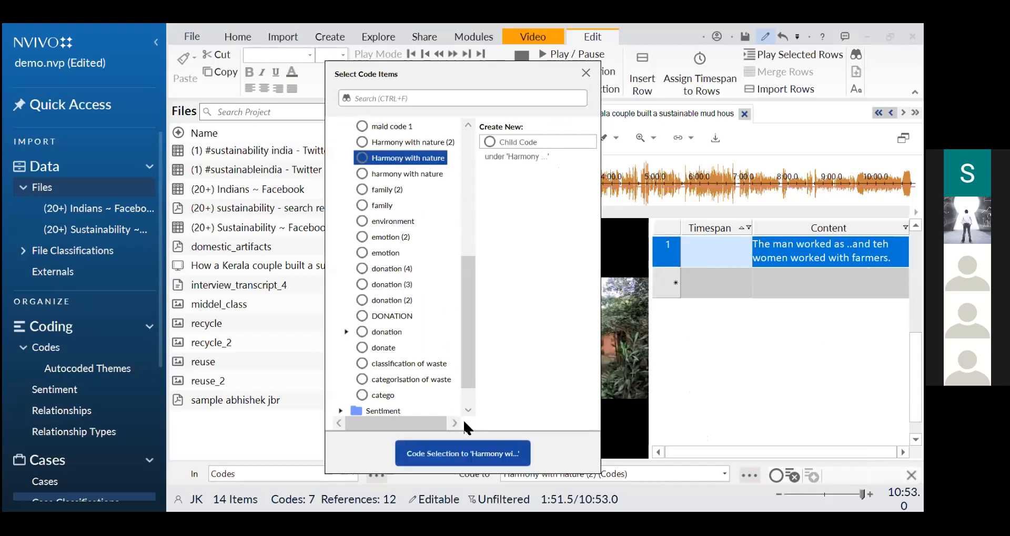
left_click(482, 453)
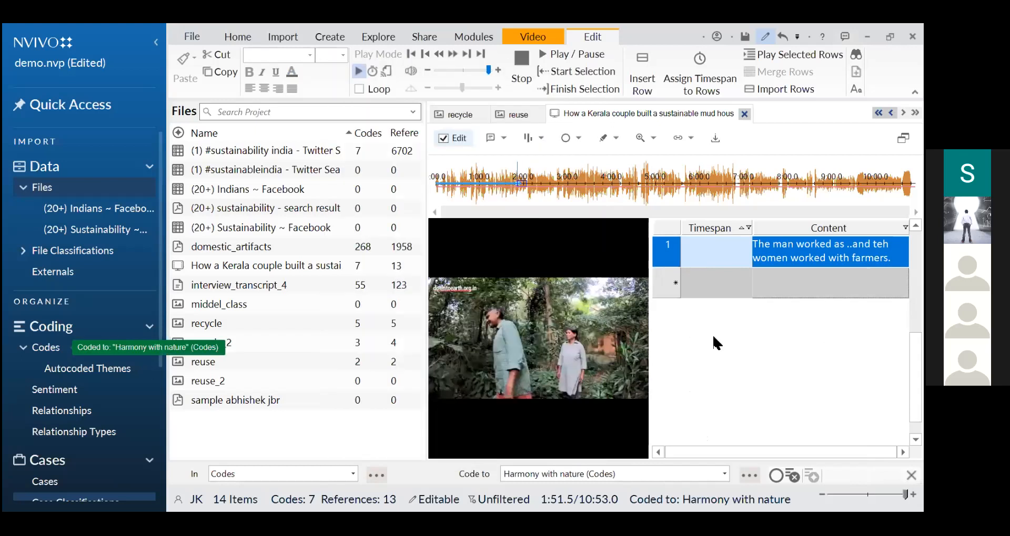
right_click(664, 259)
left_click(665, 242)
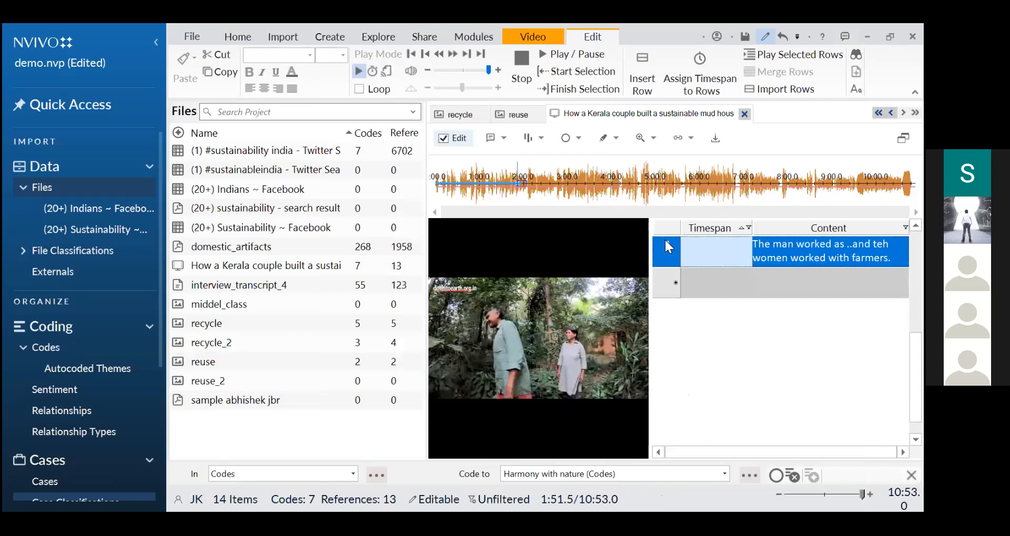
right_click(670, 248)
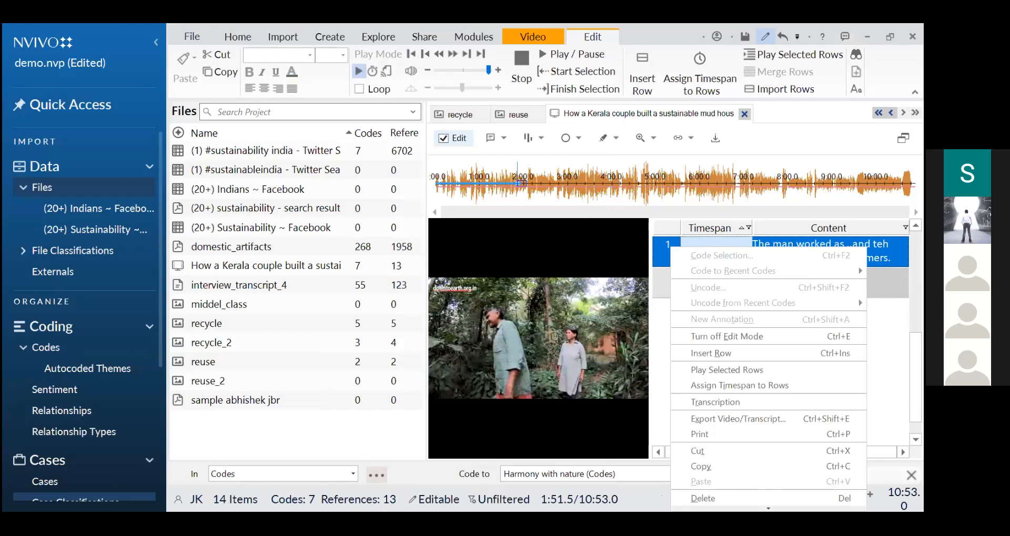
left_click(877, 244)
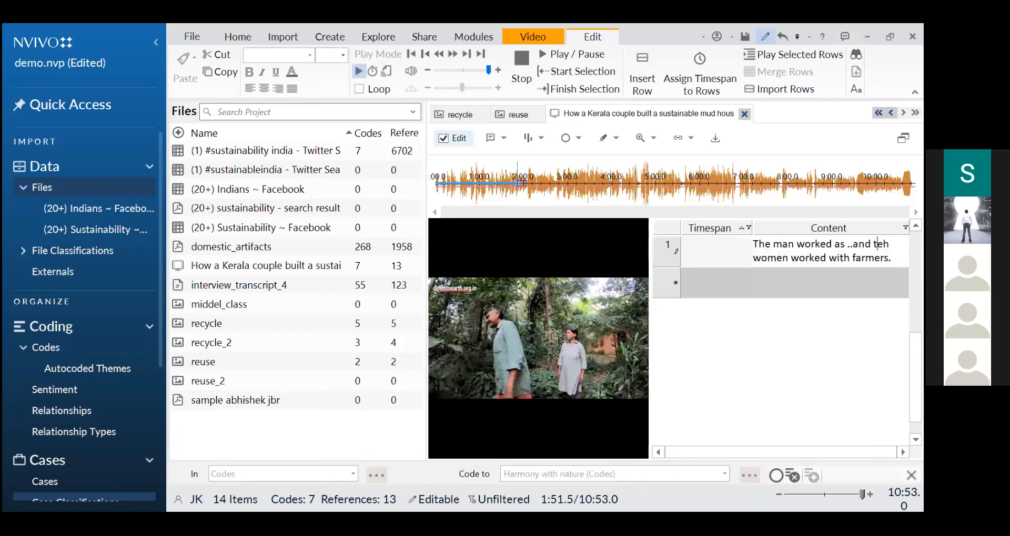
Step: Add a second transcript row reading "The profession of the participant made an impact on his sustainability initiative"
left_click(751, 274)
left_click(785, 275)
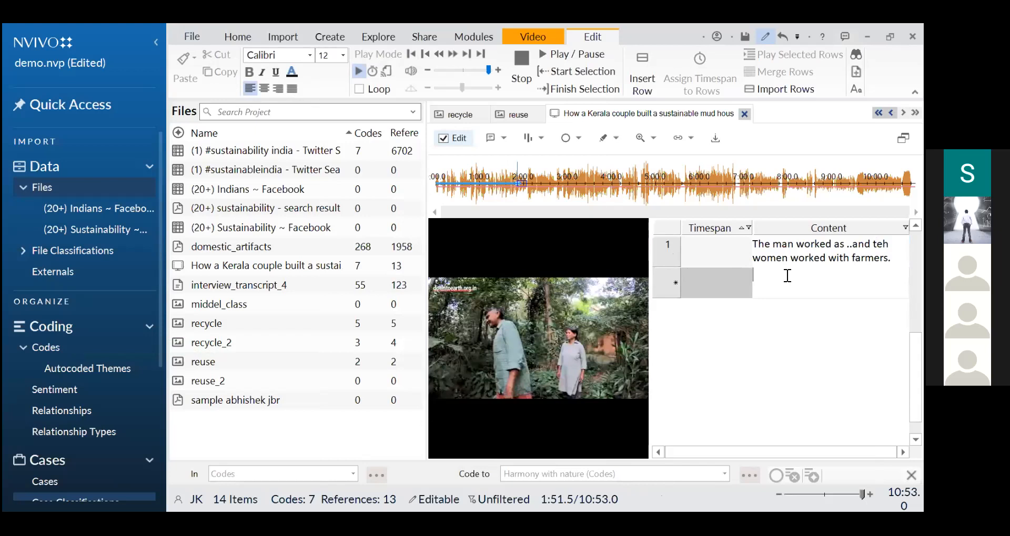
type("The profe")
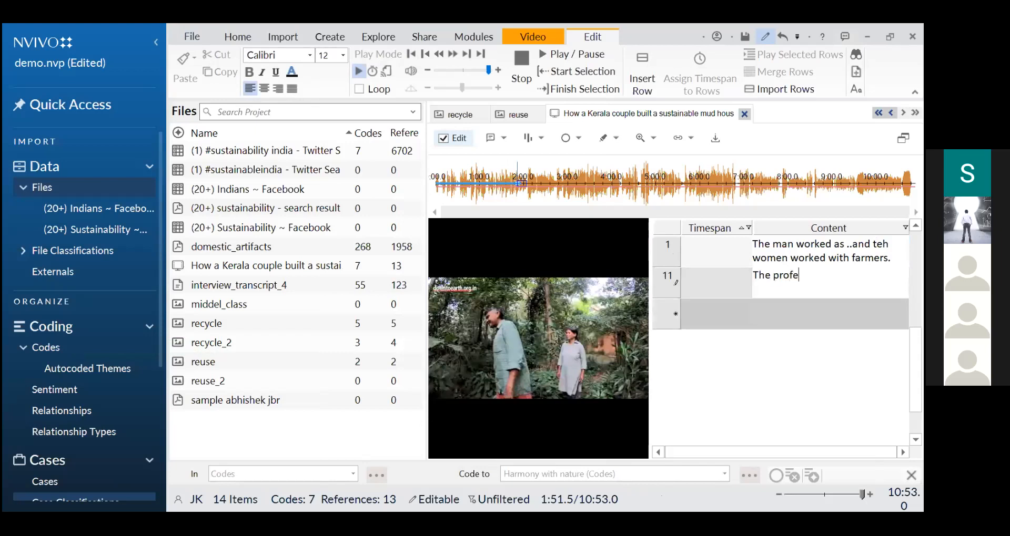
type("ssion of the participant")
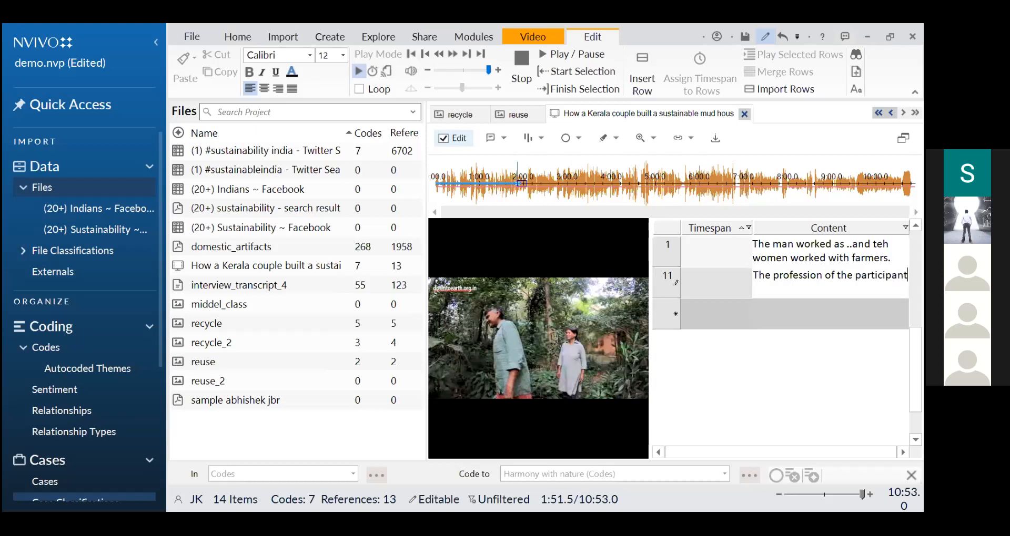
type(" made an impact on his sustaia")
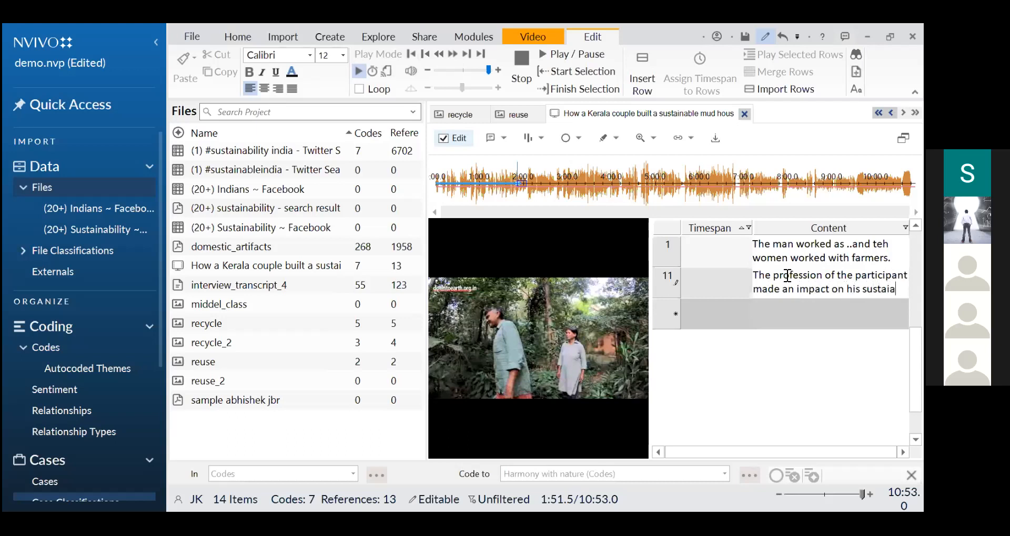
key("BackSpace")
type("n")
type("abil")
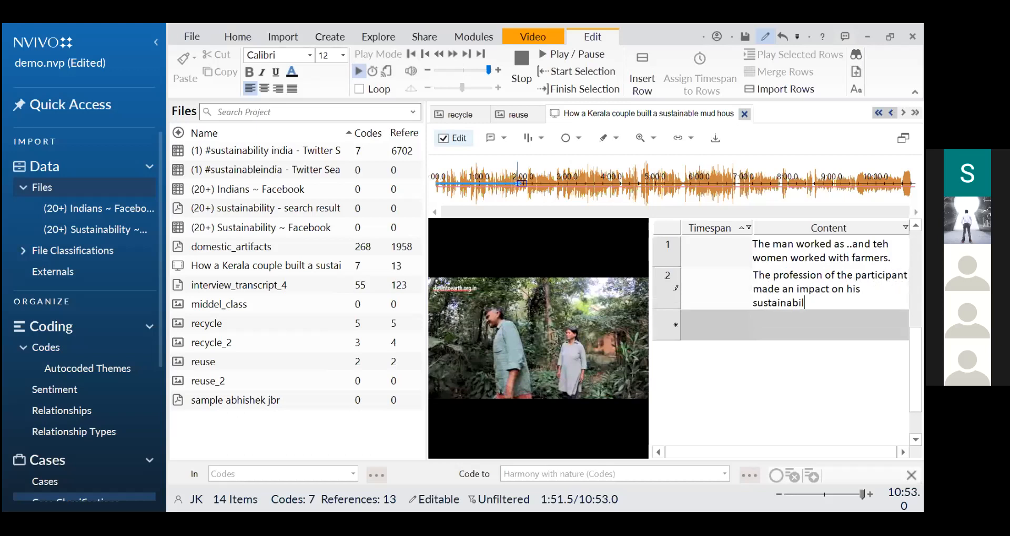
type("ity initiative")
Step: Code the second transcript row to a new top-level code named "profession"
left_click(664, 284)
right_click(664, 283)
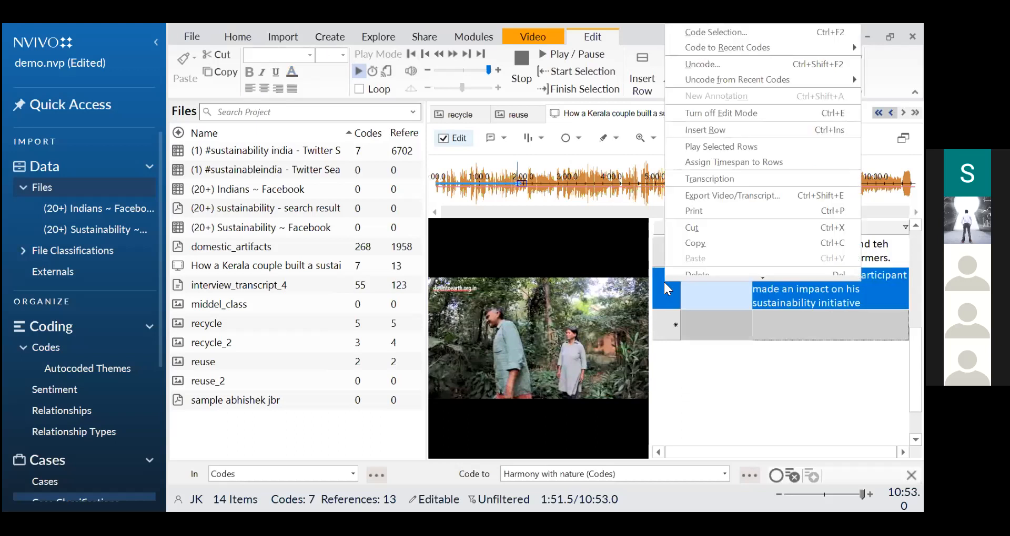
left_click(726, 31)
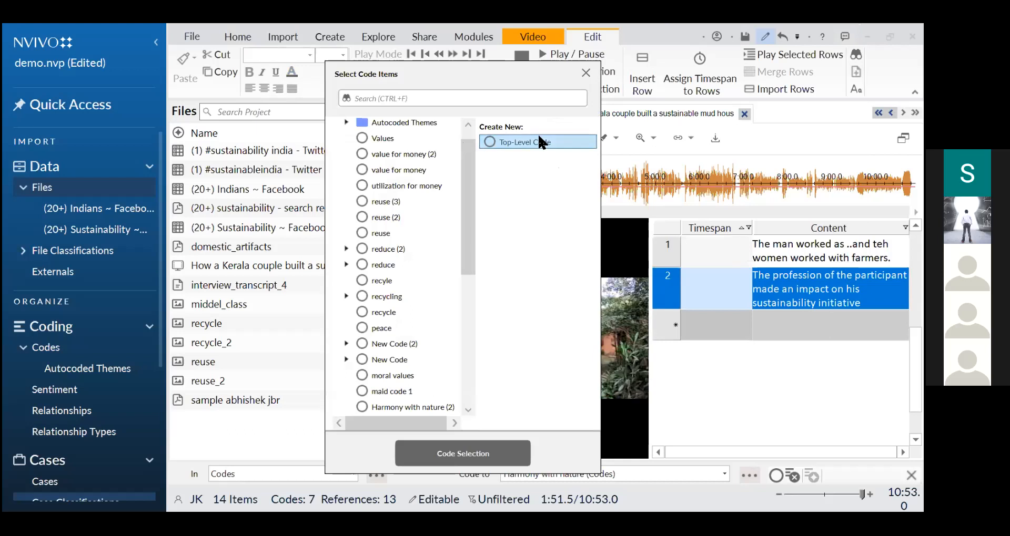
left_click(538, 137)
type("profession")
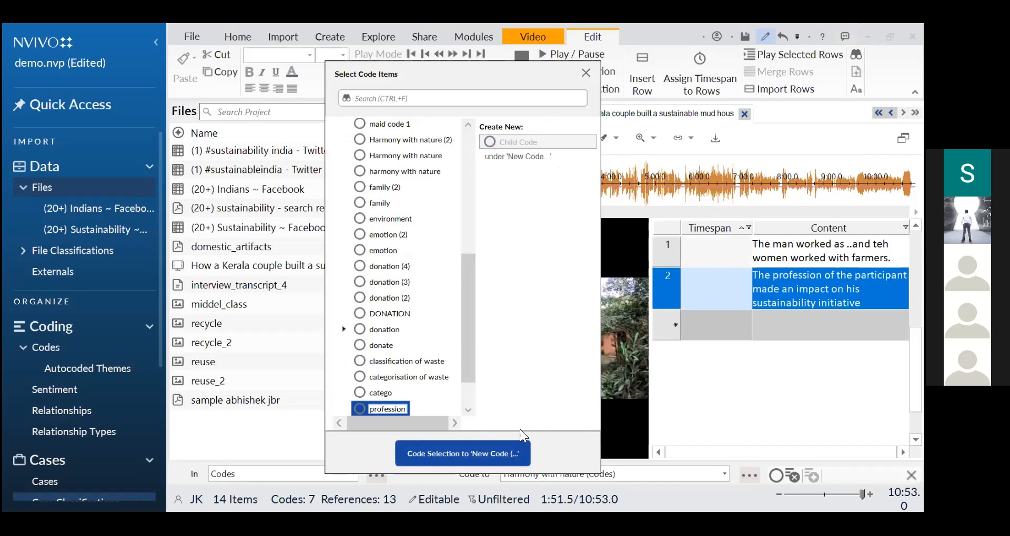
left_click(504, 445)
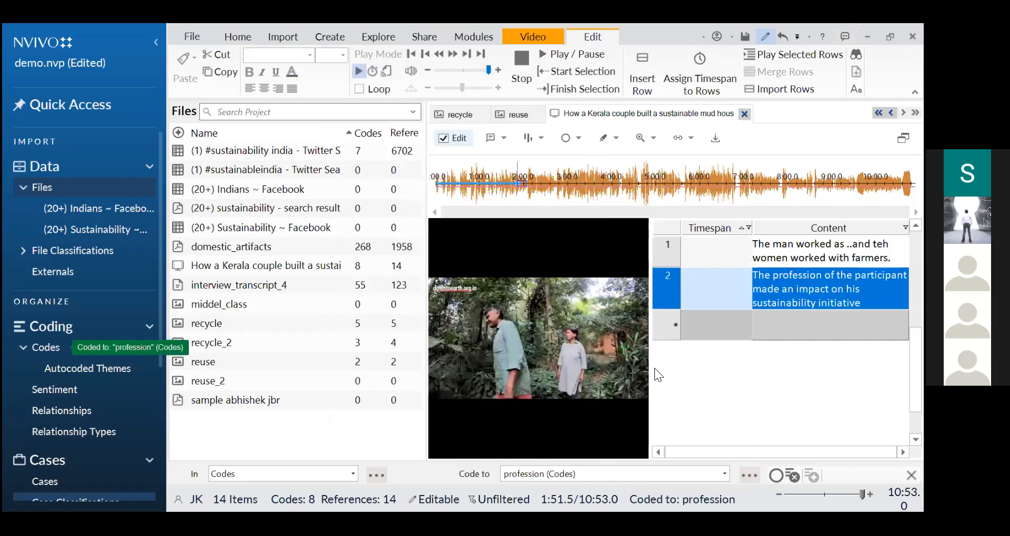
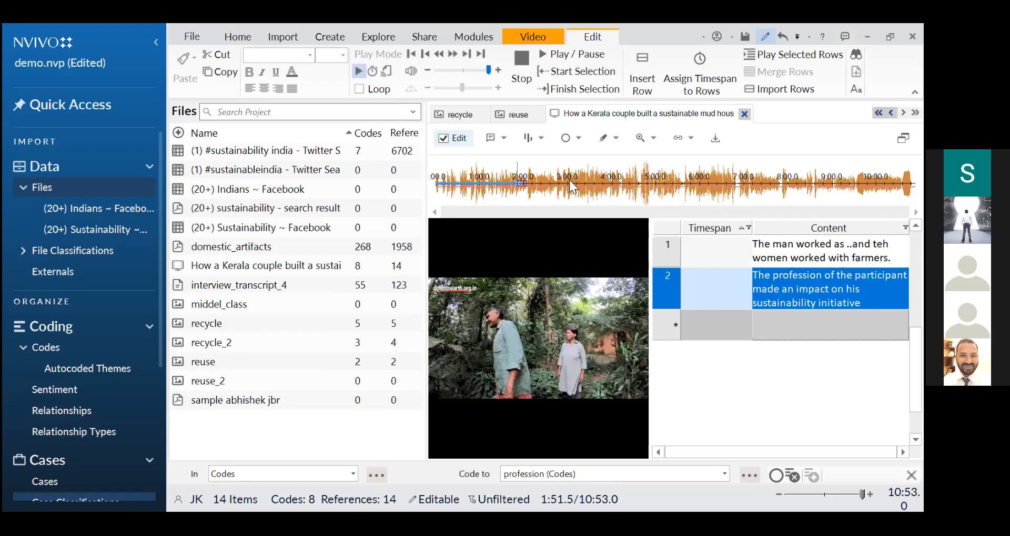
Step: Play the video onward from about 1:51, finish the timespan selection near 2:17, and stop playback at about 2:18
left_click(544, 166)
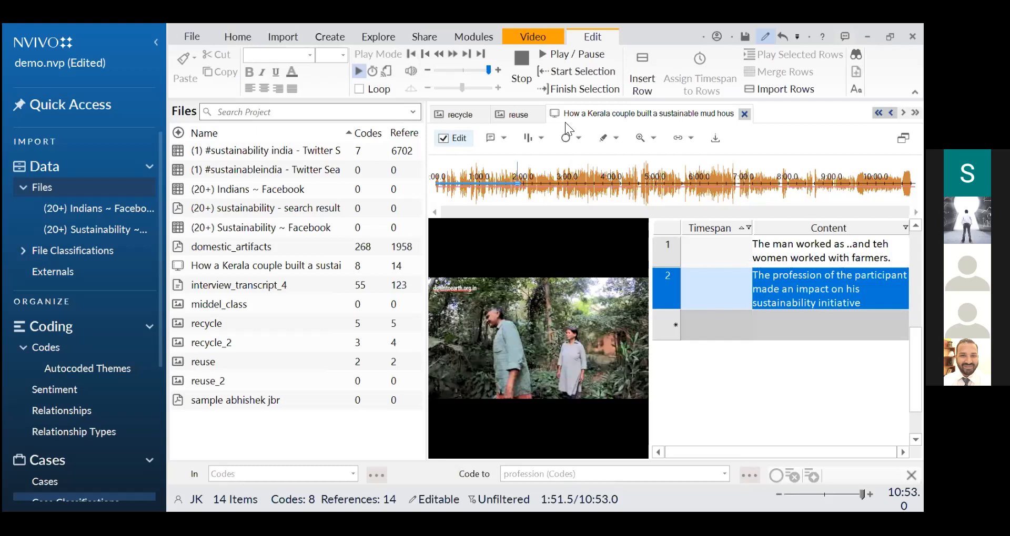
left_click(556, 57)
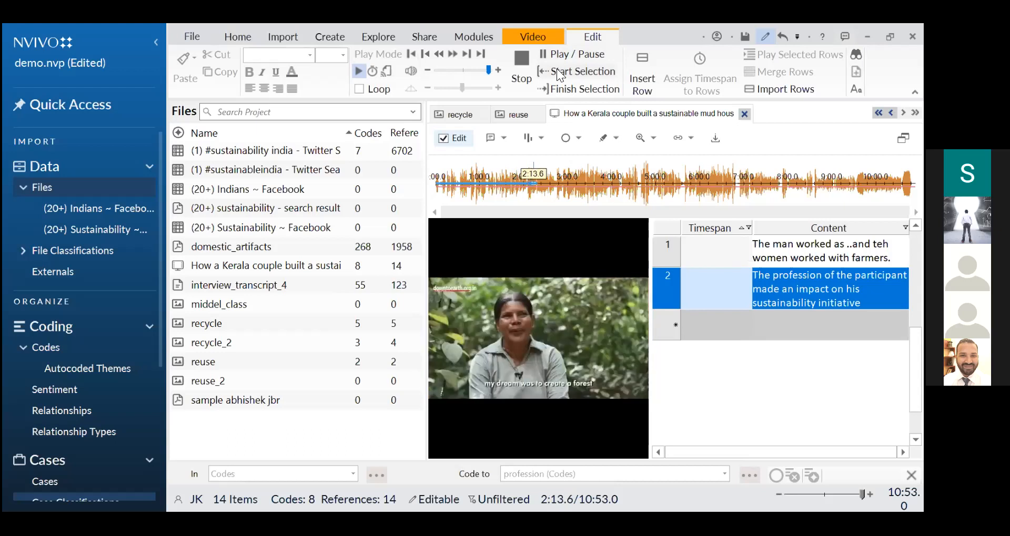
left_click(595, 90)
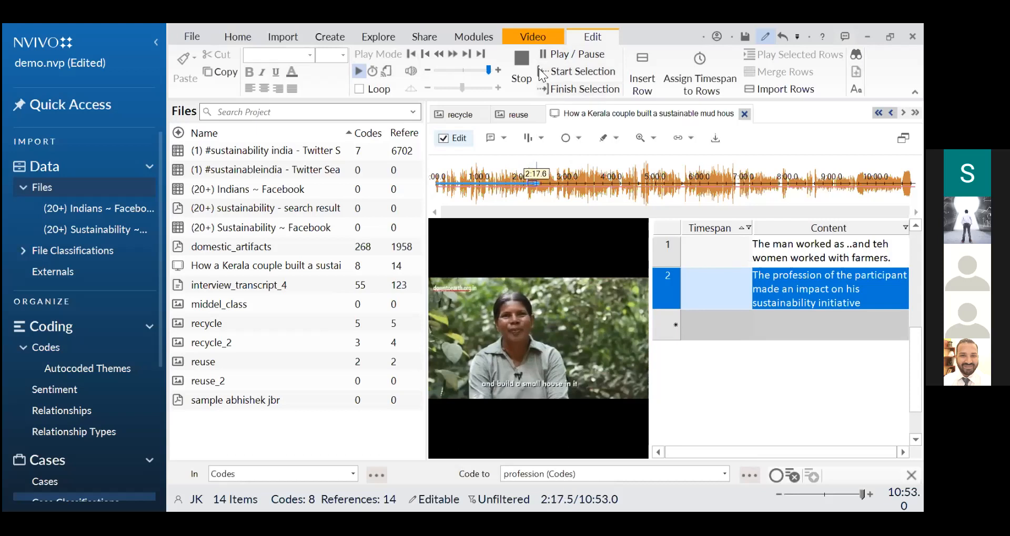
left_click(522, 60)
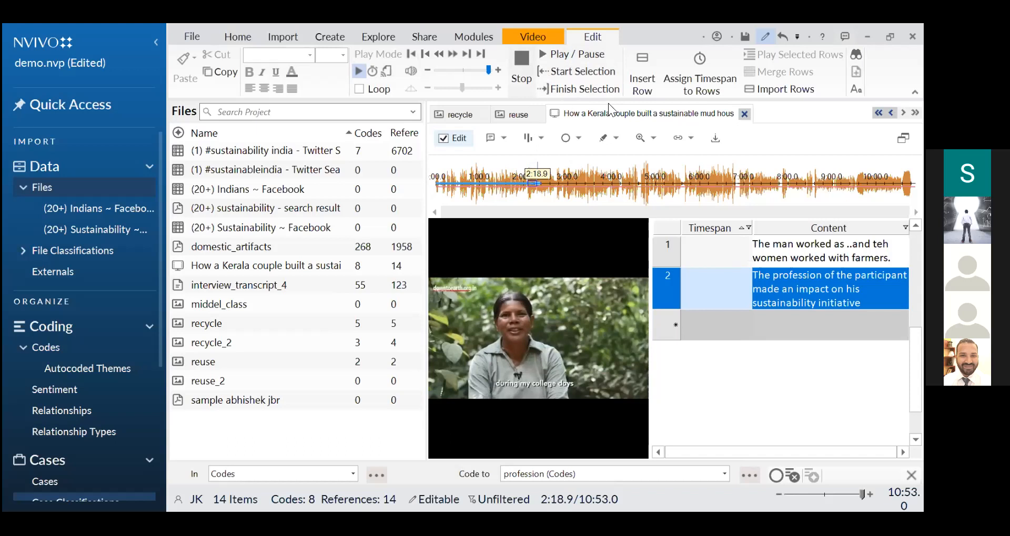
Step: Code the video selection on the timeline to the existing code "Harmony with nature"
right_click(532, 180)
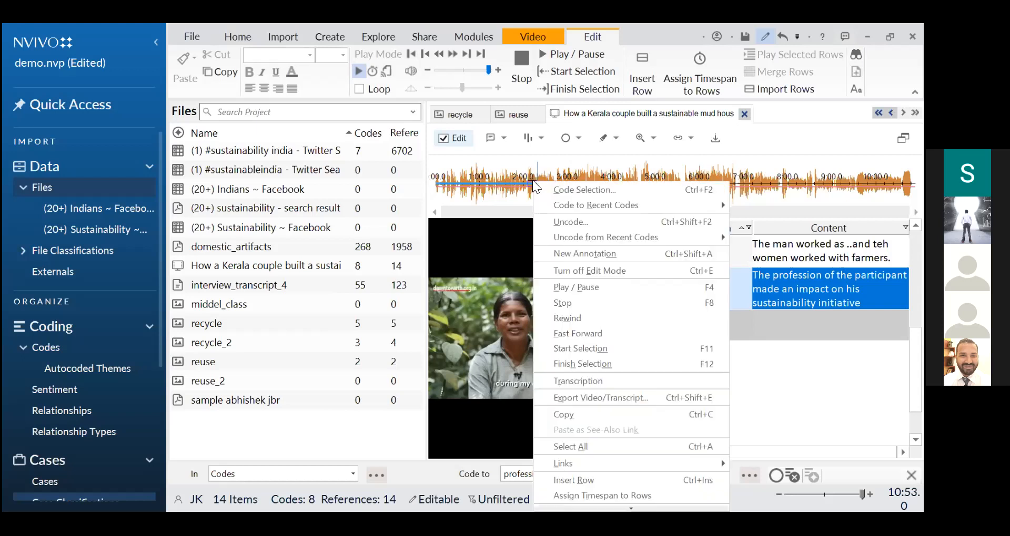
left_click(561, 187)
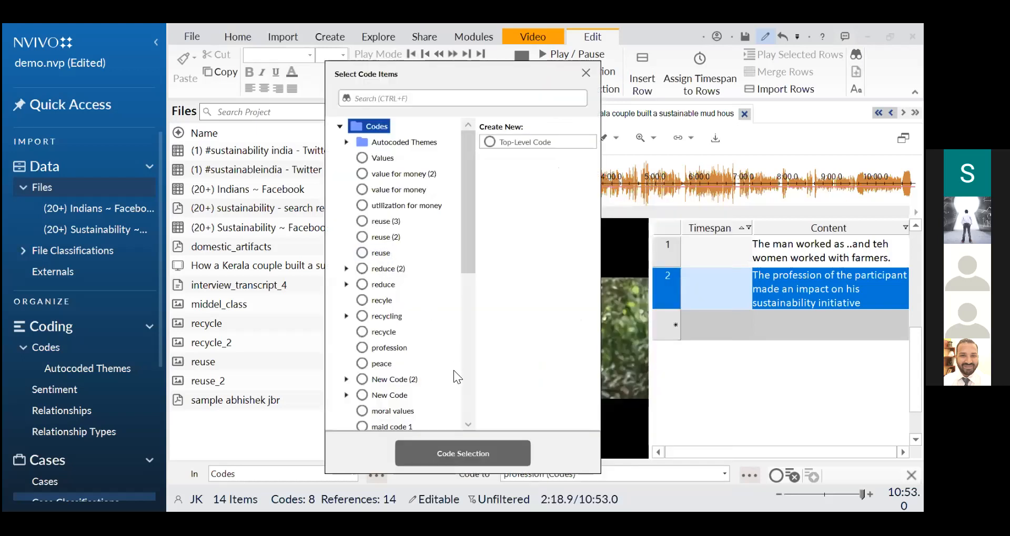
left_click(473, 402)
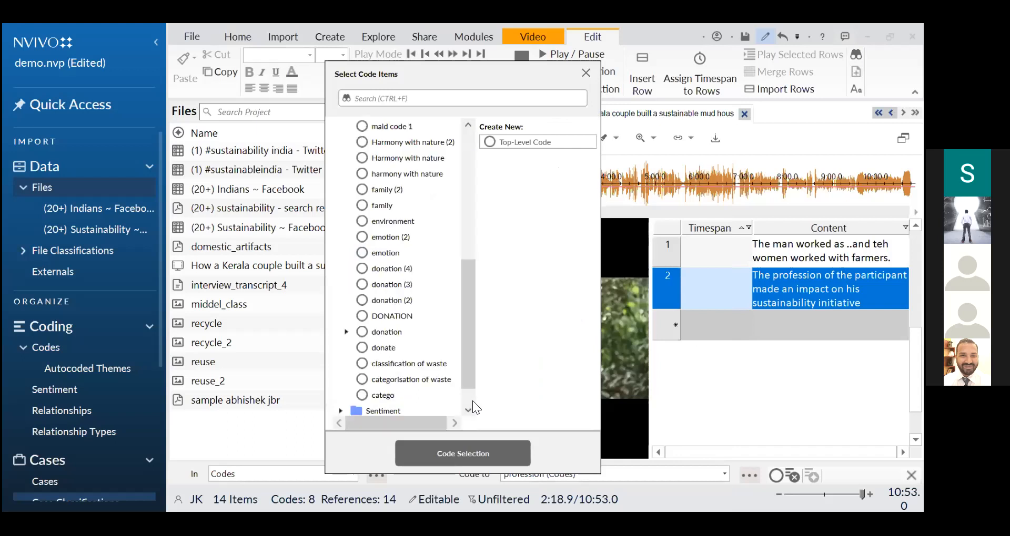
left_click(411, 158)
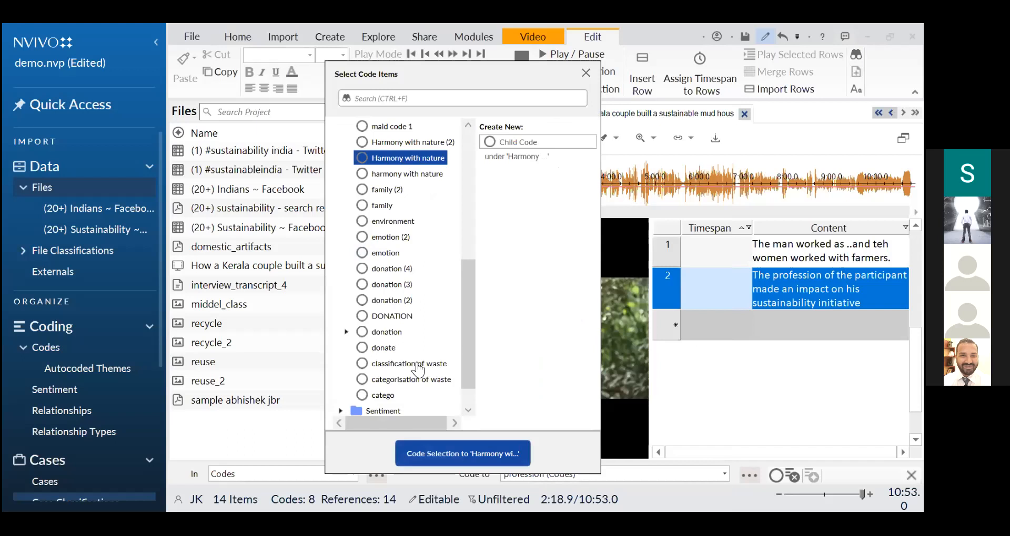
left_click(491, 450)
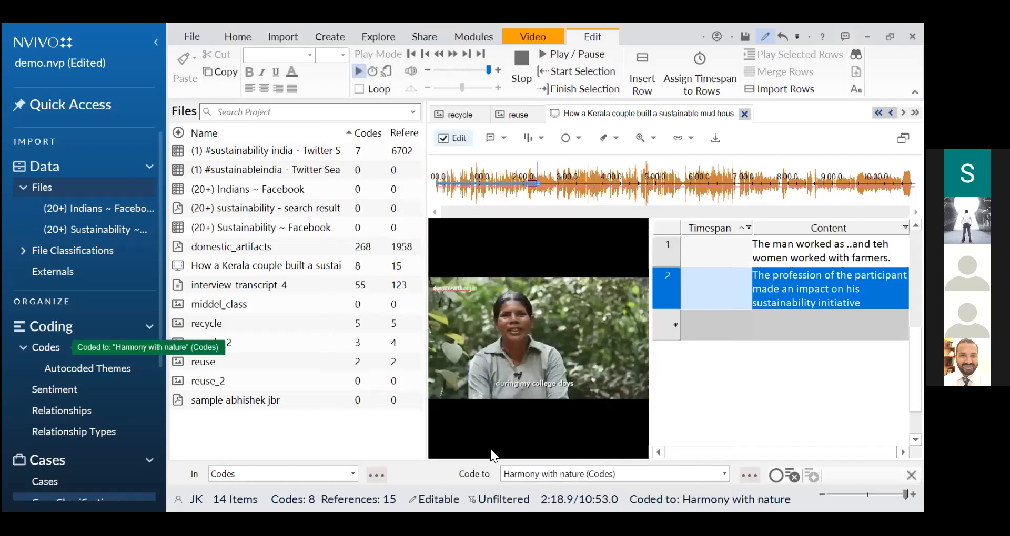
Step: Add a third transcript row reading "The participant has had a love for nature primarily the forests since childhood"
left_click(771, 322)
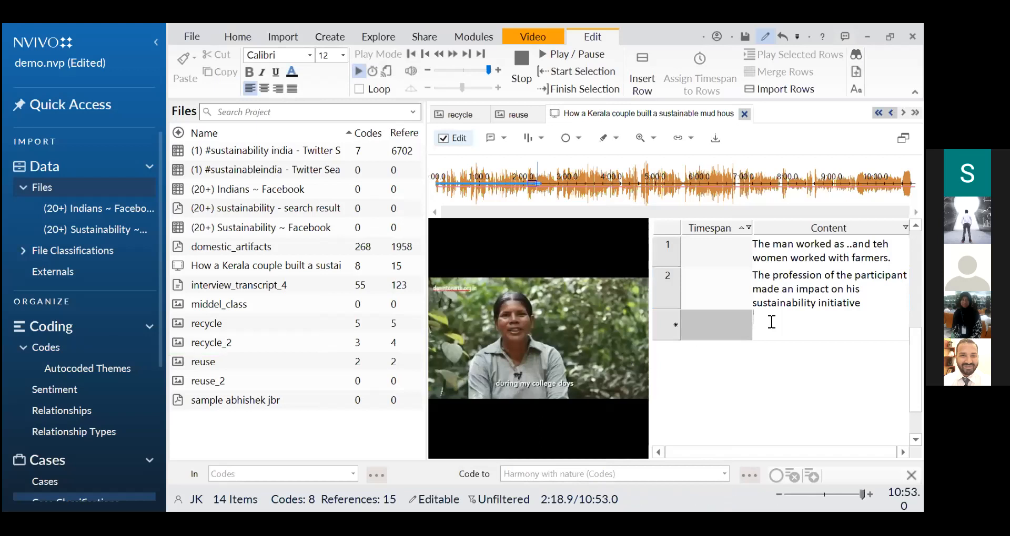
type("The particp")
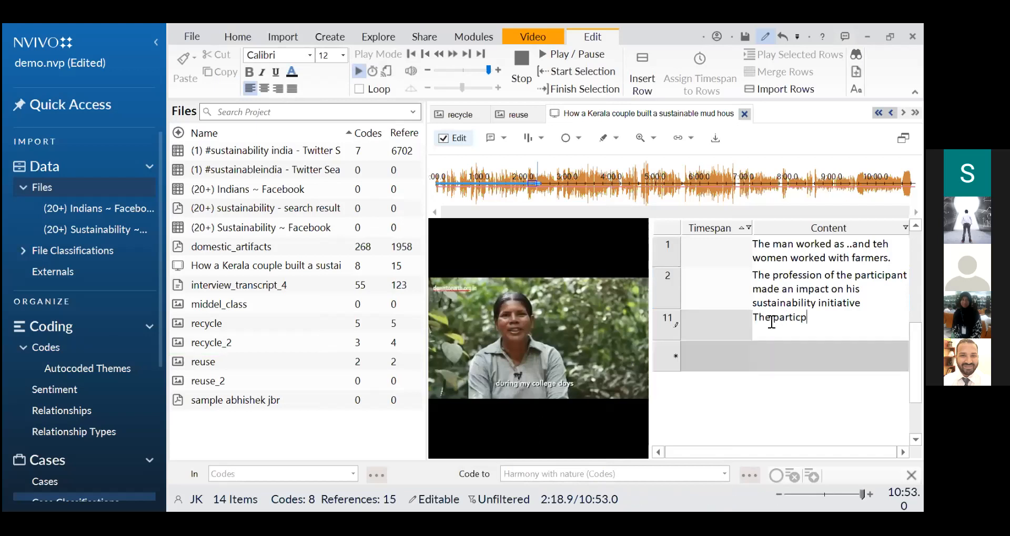
key("BackSpace")
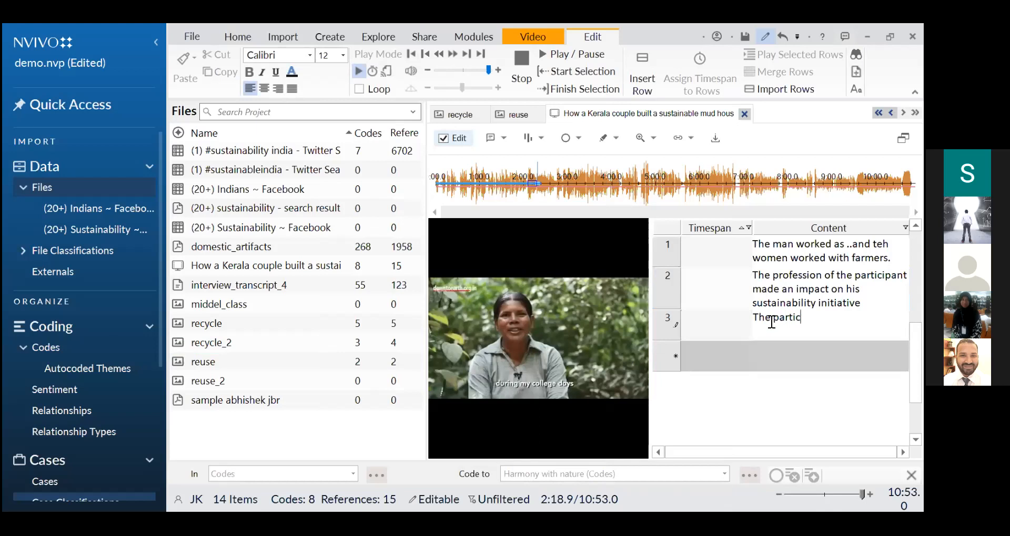
type("ipant has had a love for nat")
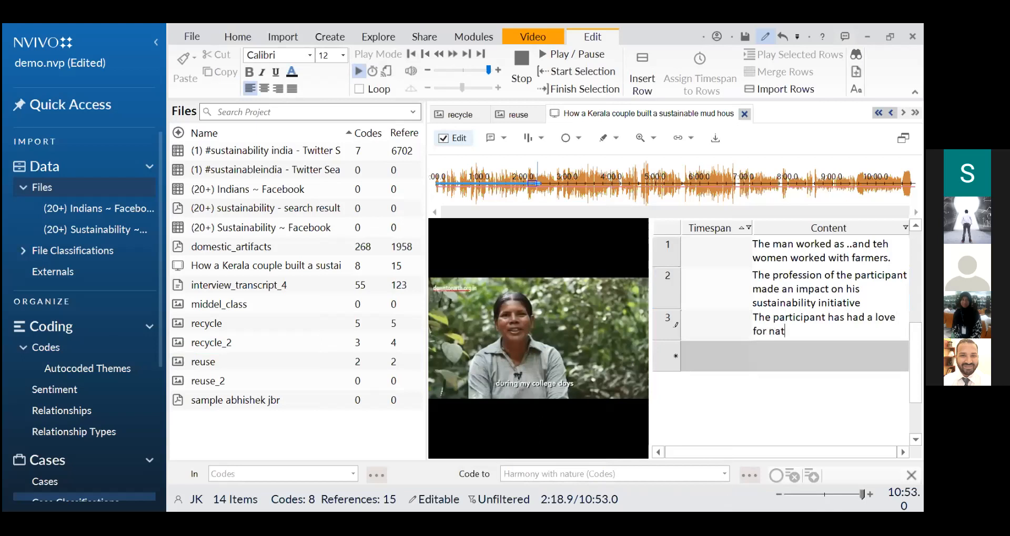
type("ure primai")
key("BackSpace")
type("rily th")
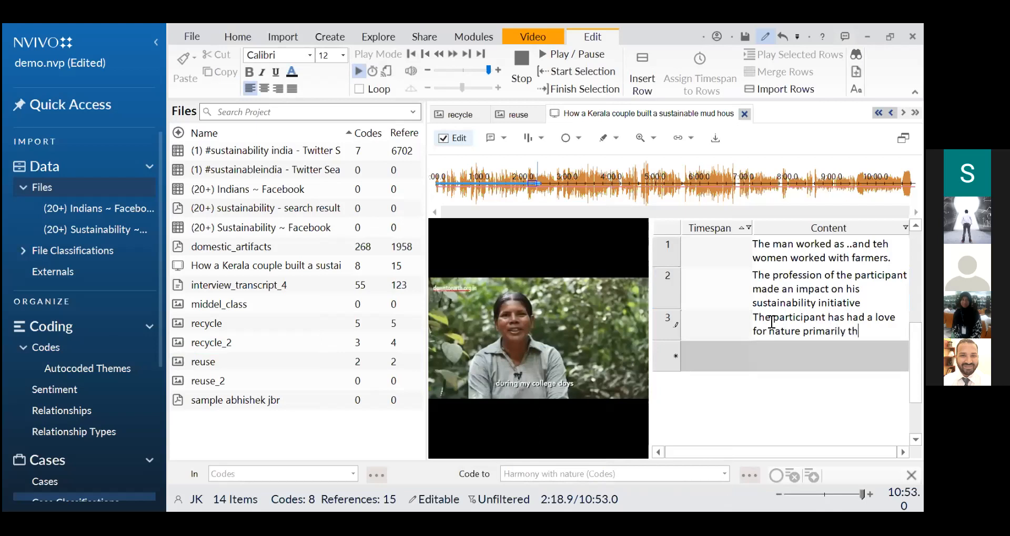
type("e forests since chi")
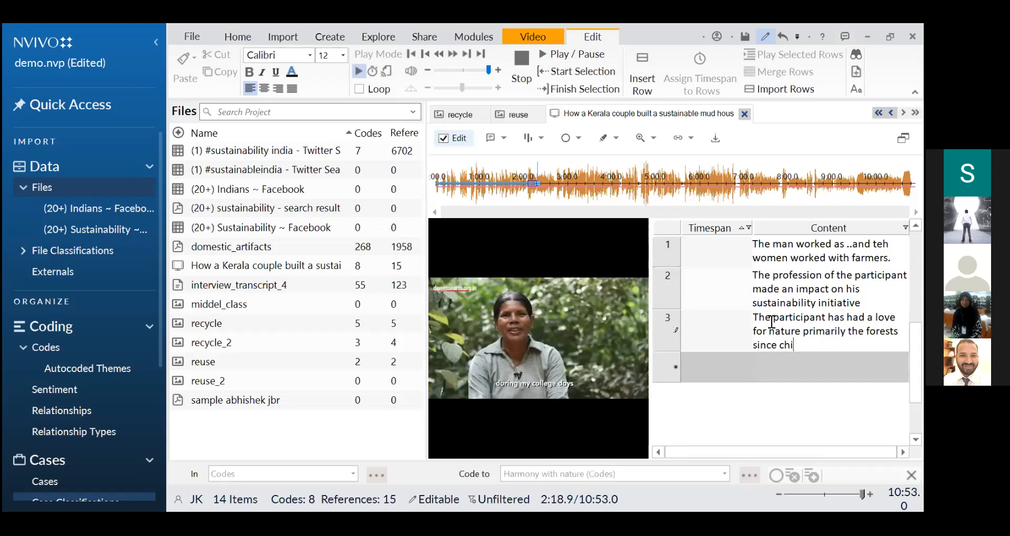
type("ldhood")
Step: Select the third transcript row and bring up its coding options
left_click(661, 320)
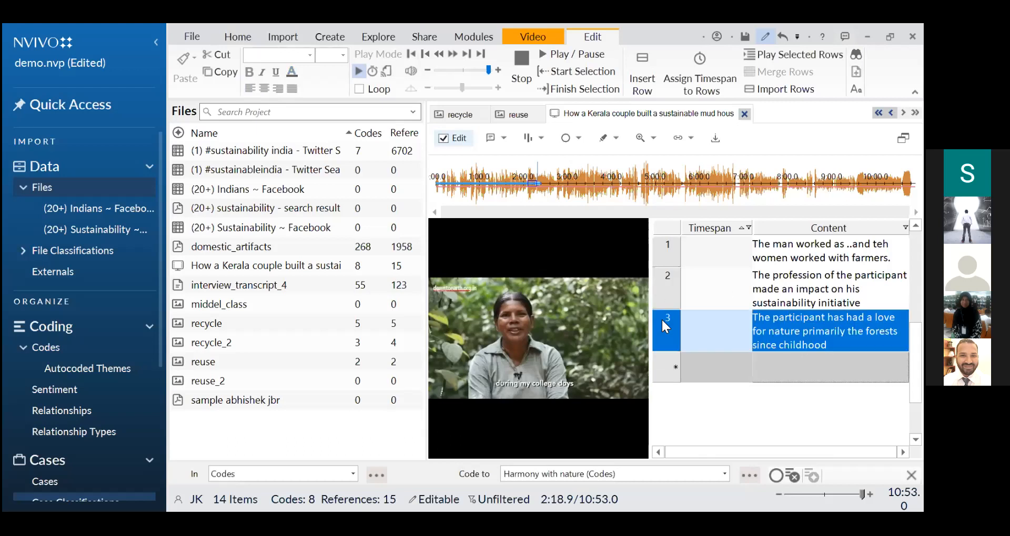
right_click(661, 318)
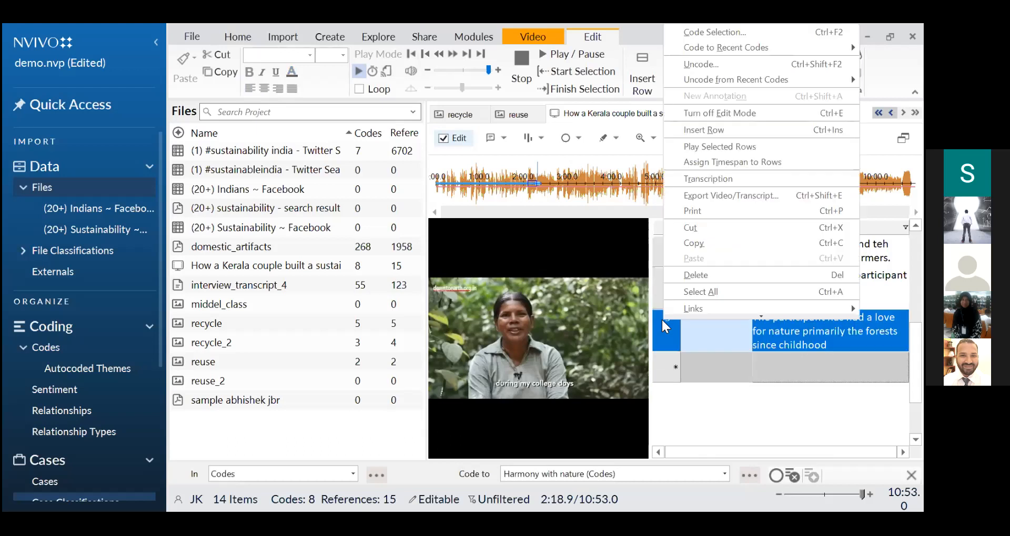
Step: Code the third transcript row, about the participant's childhood love for nature, to the lowercase "harmony with nature" code
left_click(722, 32)
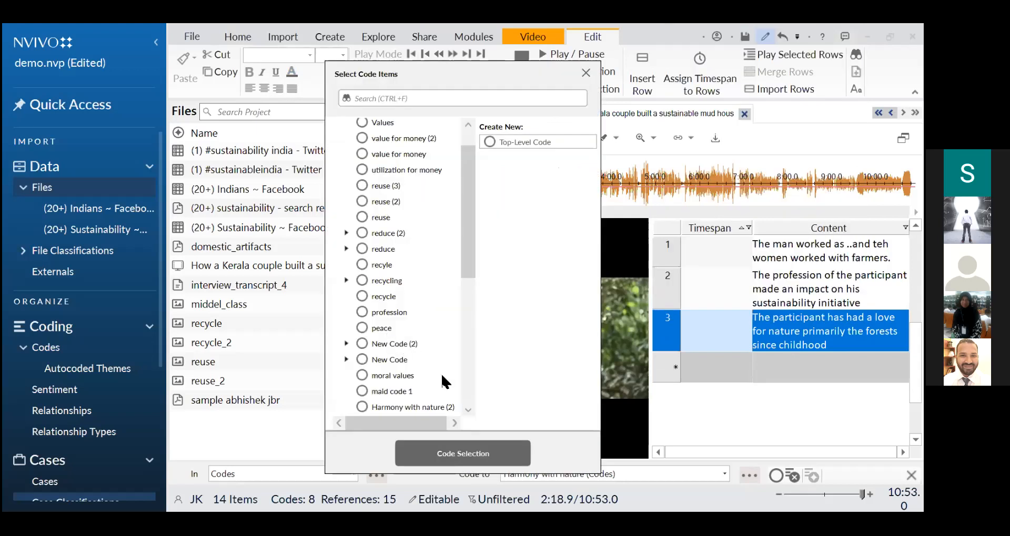
left_click(471, 396)
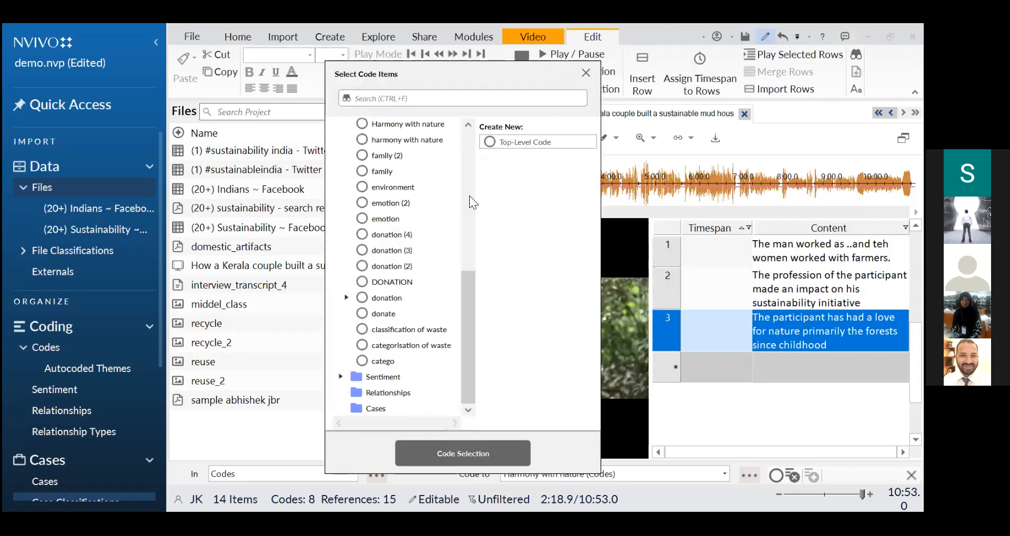
left_click(431, 148)
left_click(512, 453)
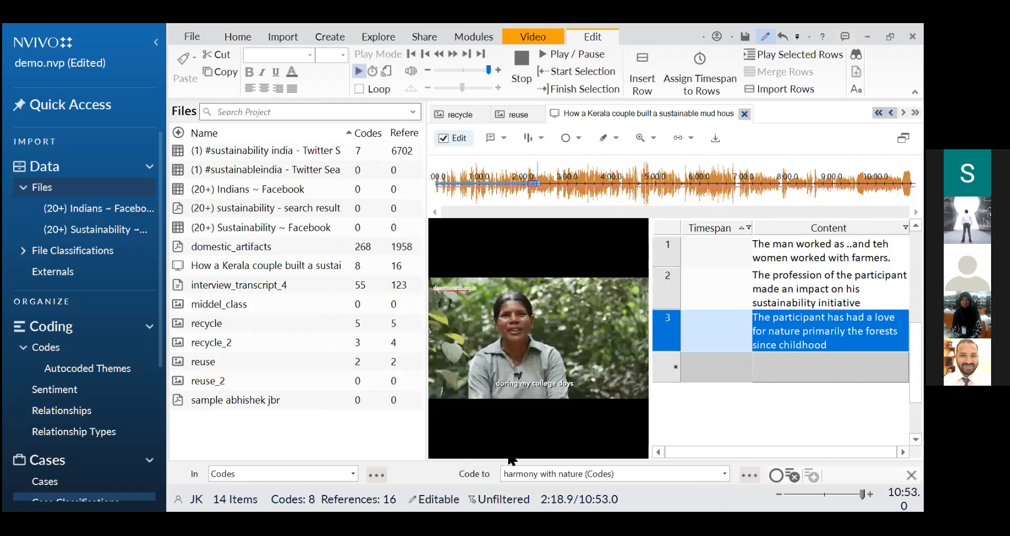
Step: Play a short stretch of the Kerala couple video and stop the playback
left_click(571, 52)
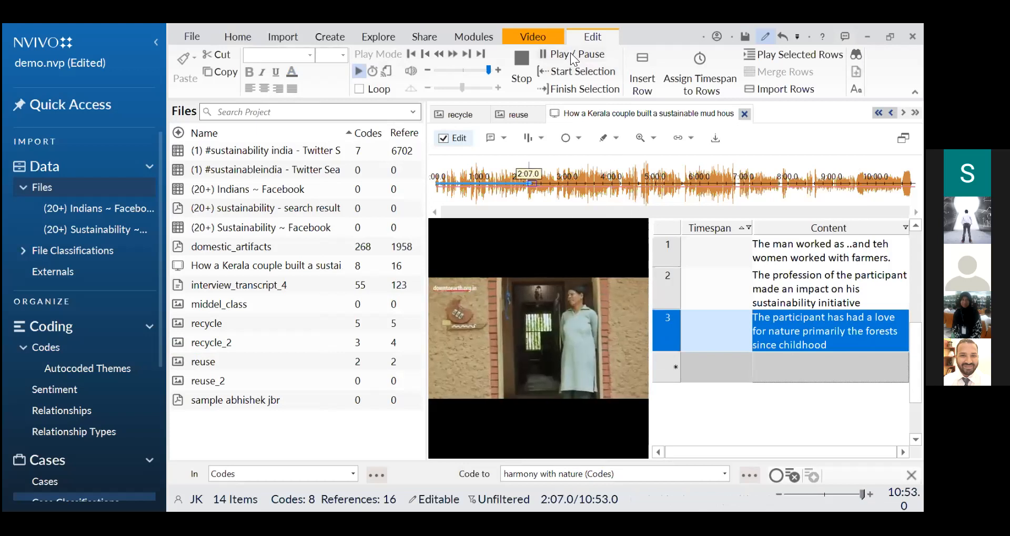
left_click(525, 58)
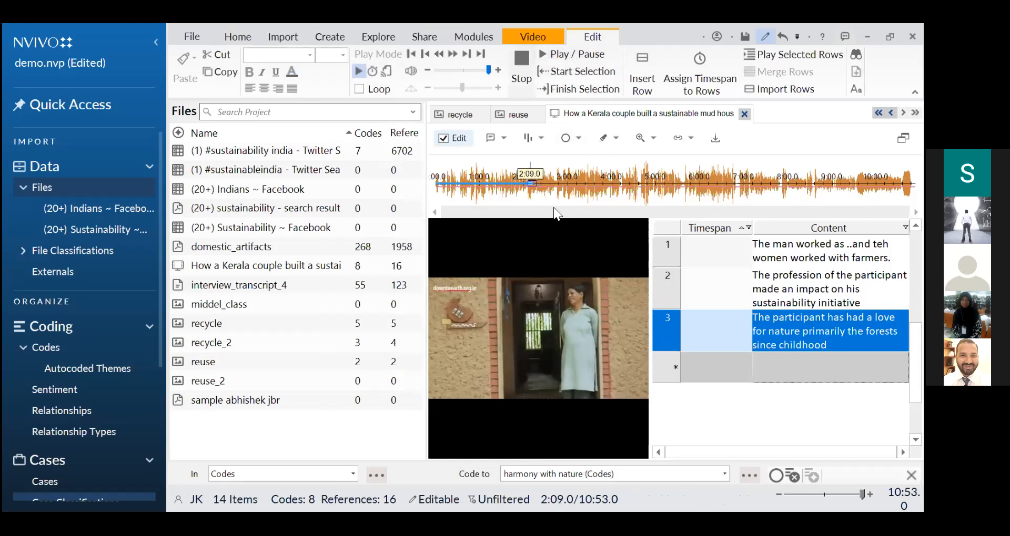
left_click(508, 167)
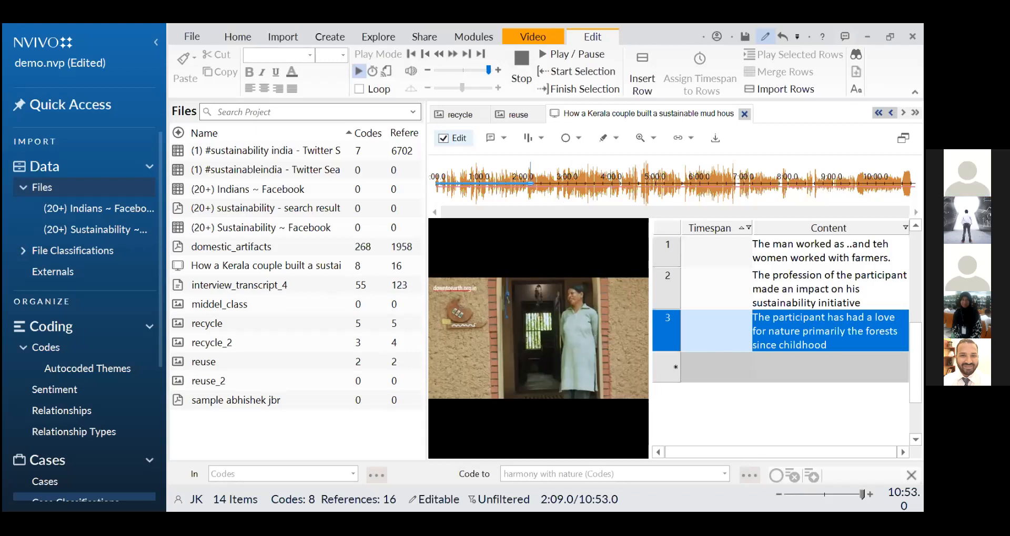
Step: Review the interview_transcript_4 document and the recycle picture, and return to the Kerala couple video
double_click(271, 291)
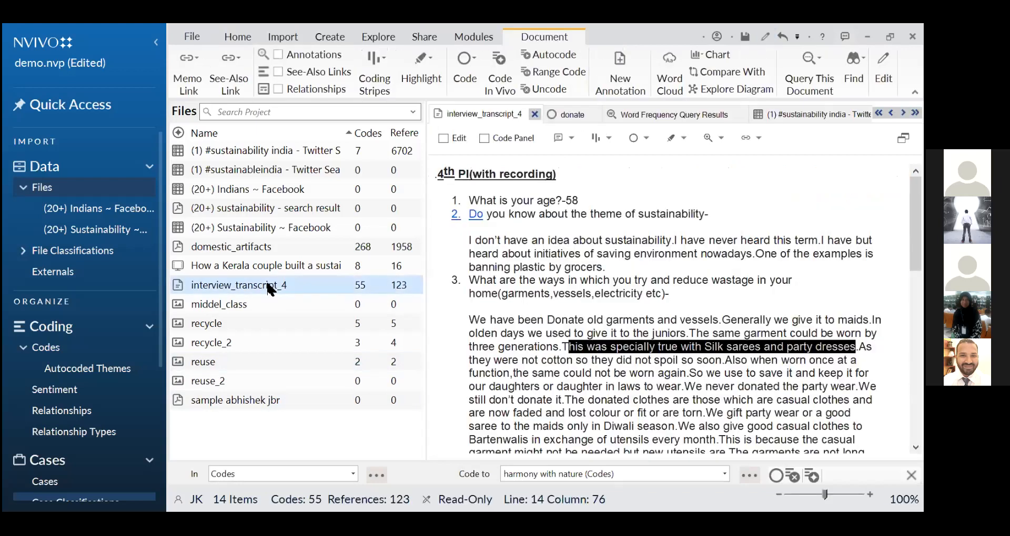
double_click(265, 323)
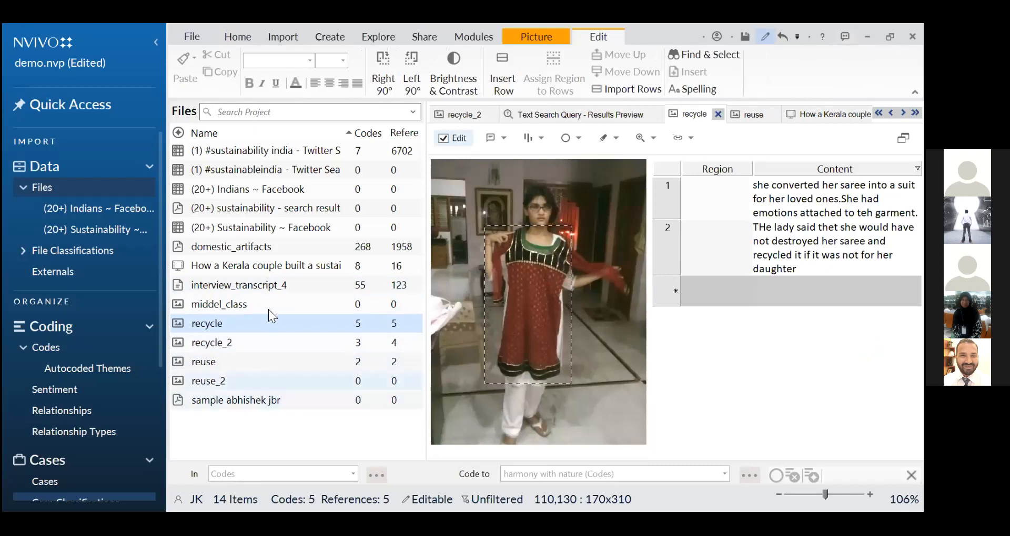
left_click(266, 270)
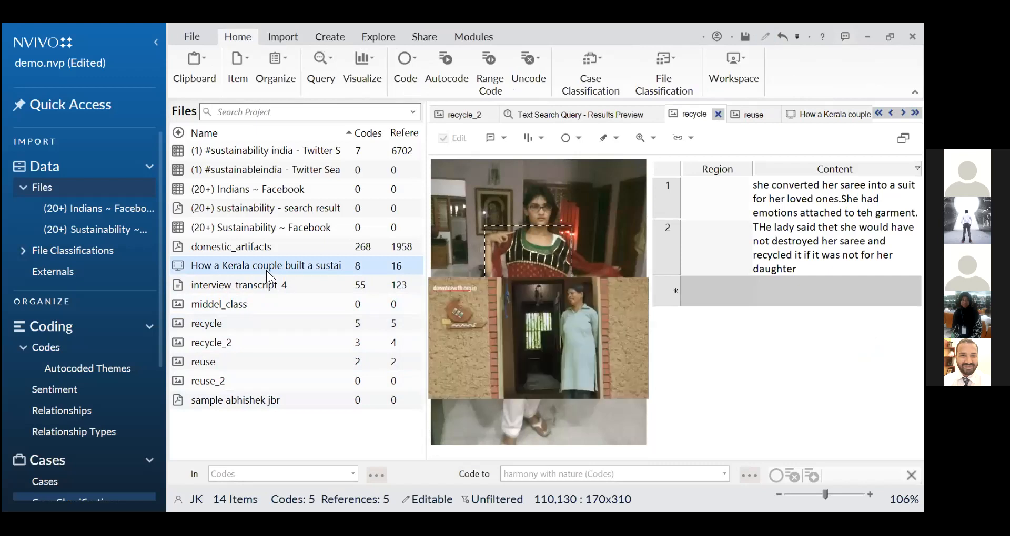
double_click(266, 271)
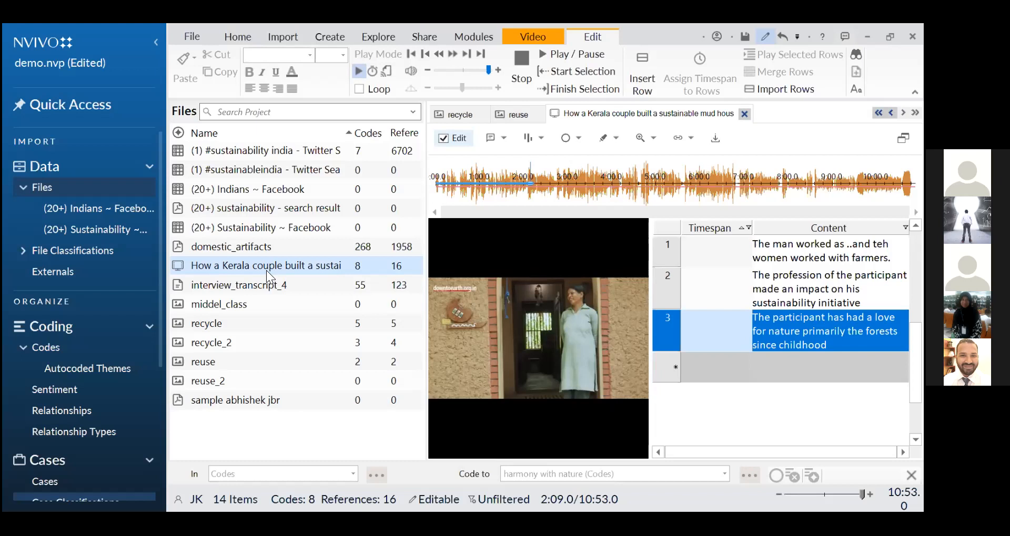
Step: Examine the project's list of codes with their file and reference counts
left_click(44, 348)
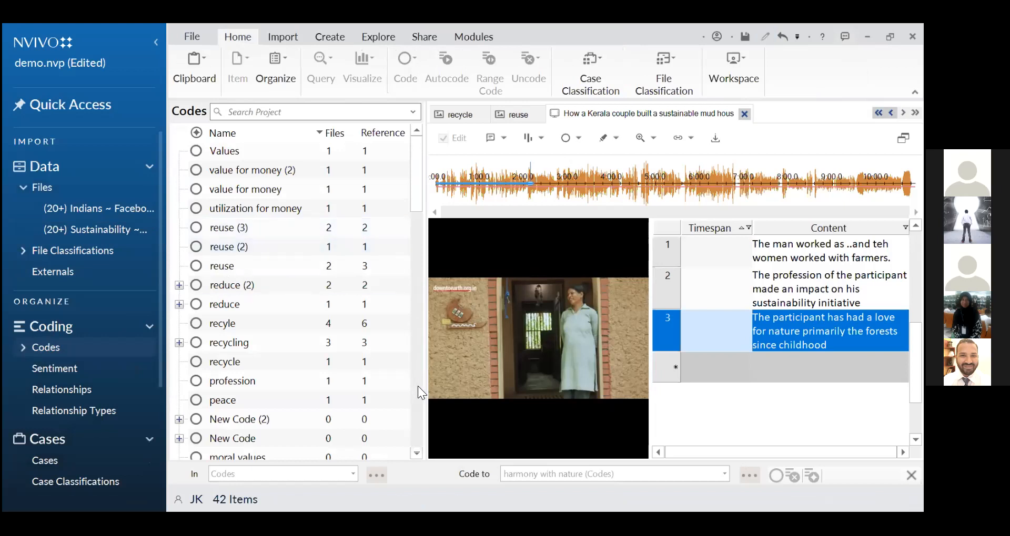
left_click(418, 386)
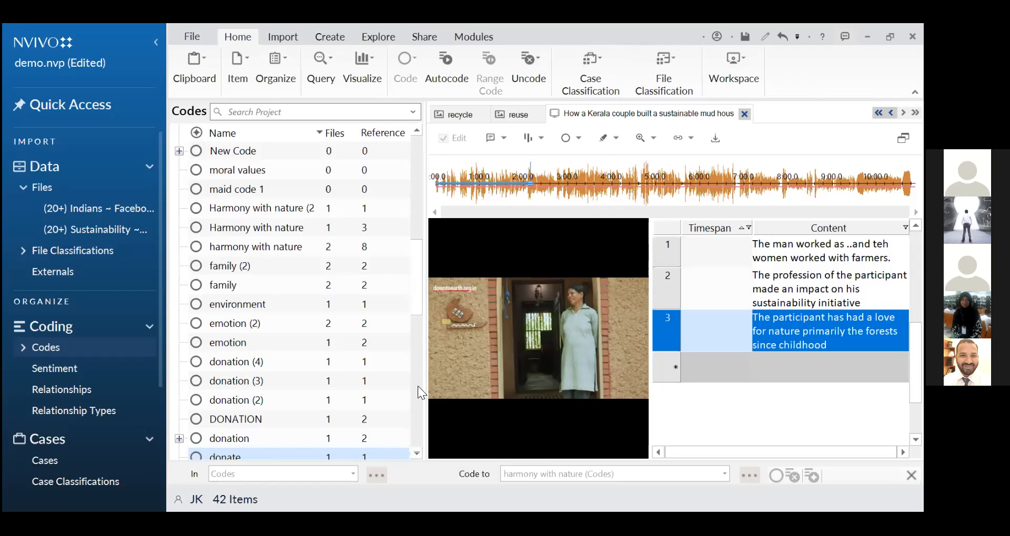
left_click(418, 387)
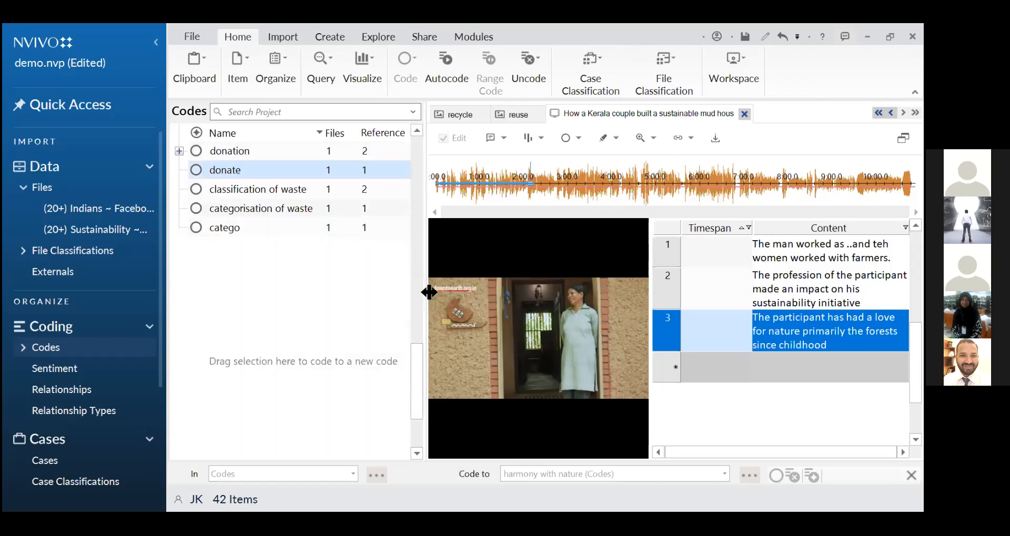
left_click(423, 251)
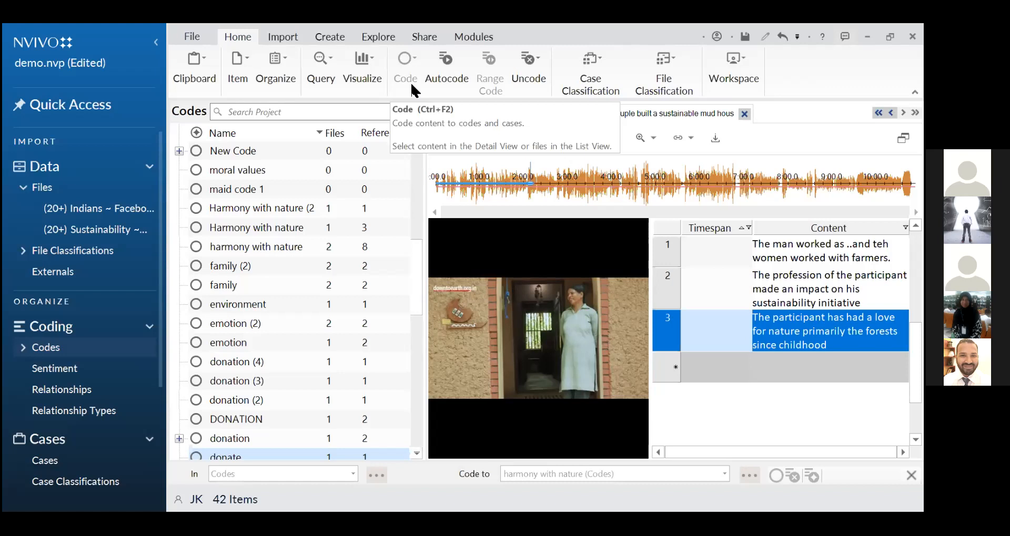
Step: Create a new mind map named "Sustainability model"
left_click(378, 37)
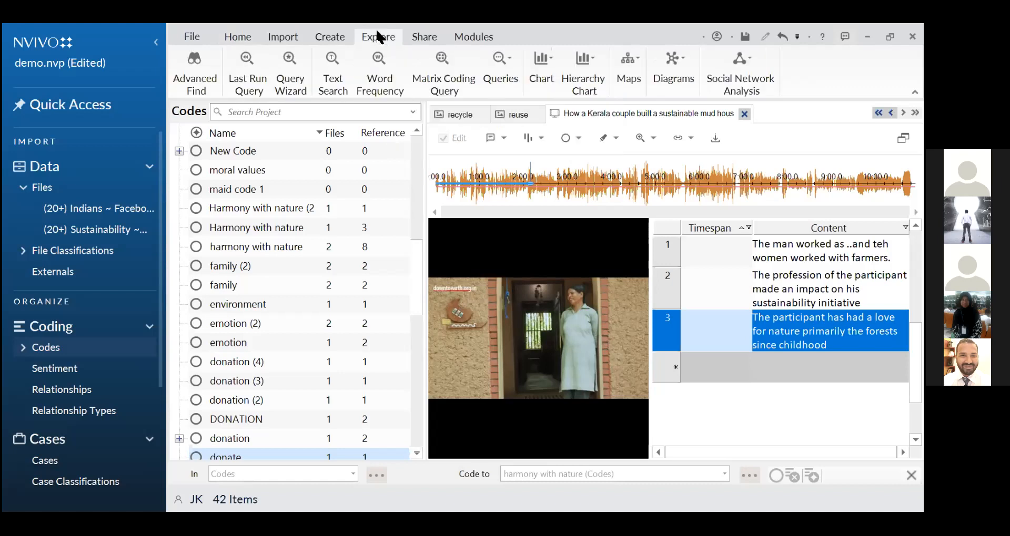
left_click(631, 84)
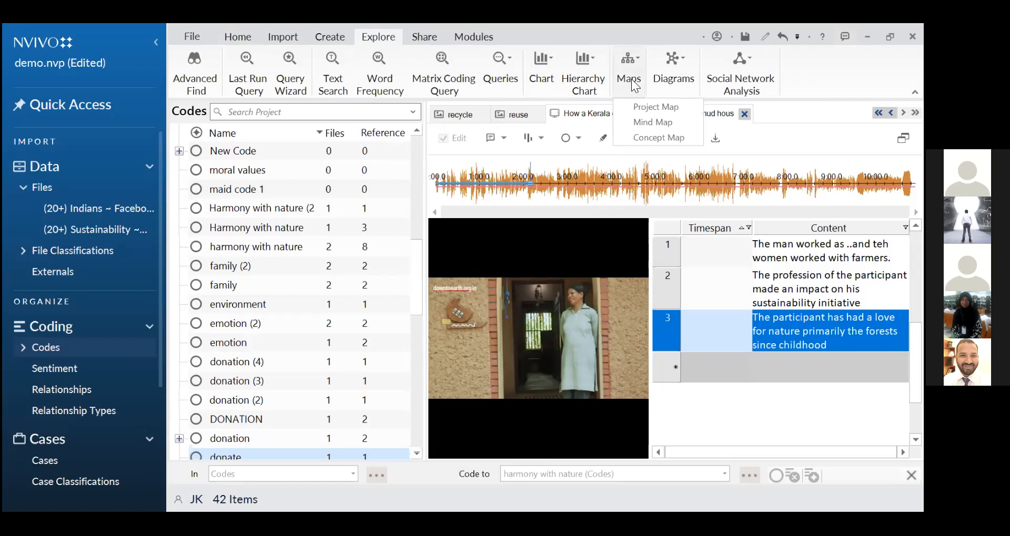
left_click(658, 123)
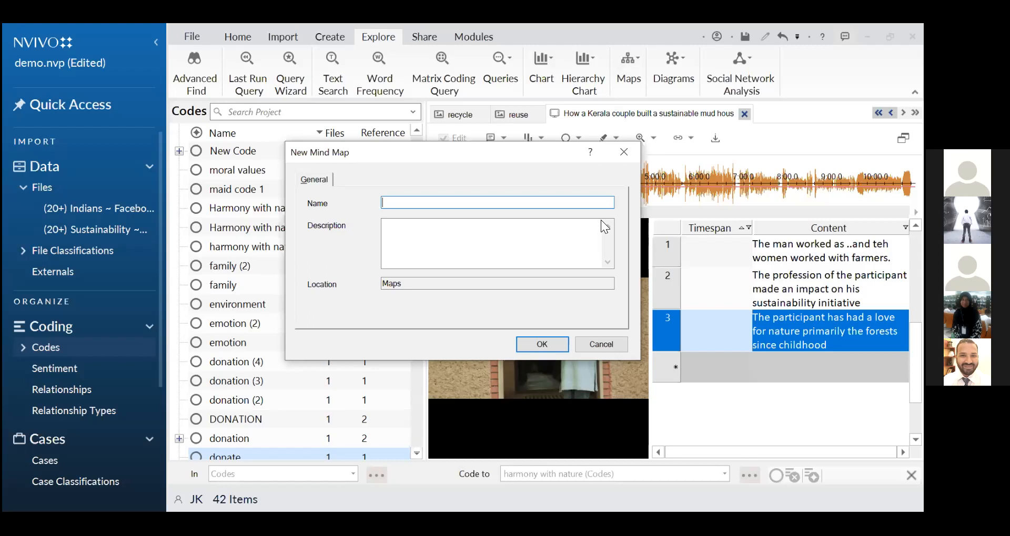
type("Sustainability model")
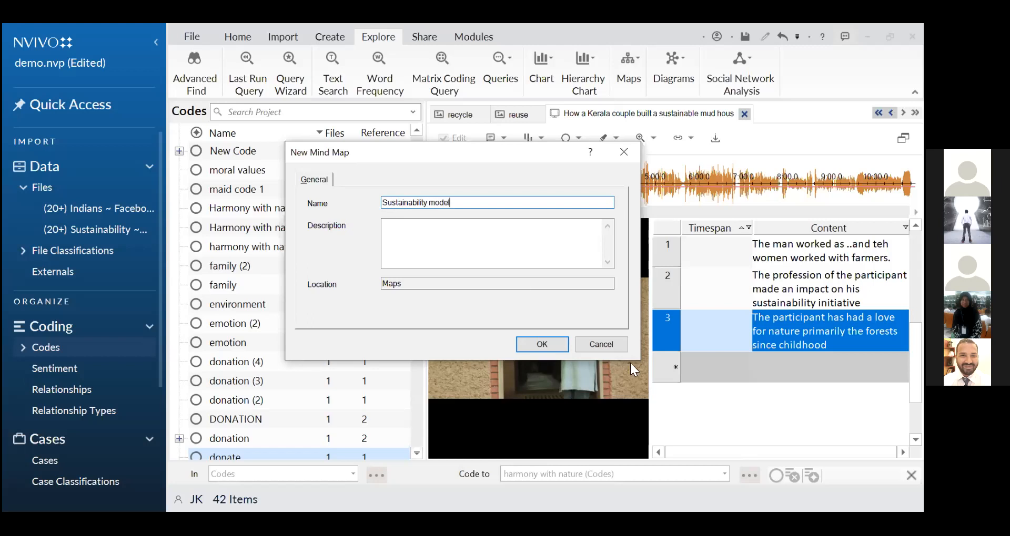
left_click(553, 349)
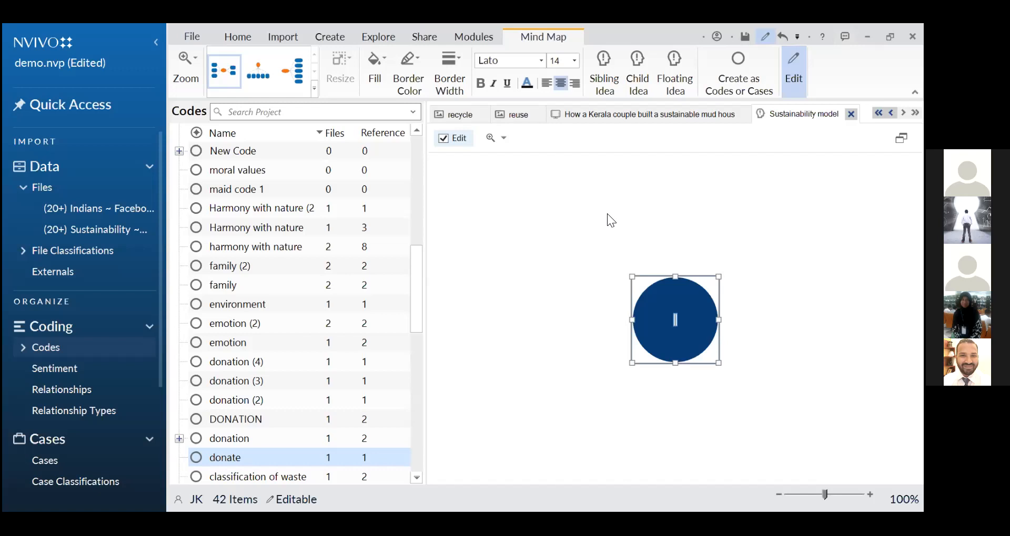
left_click(385, 40)
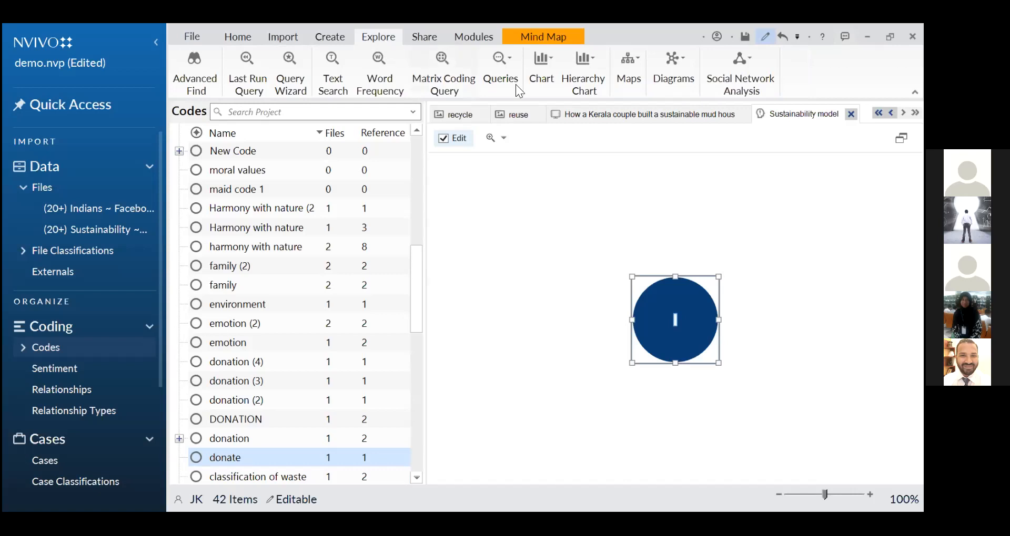
left_click(627, 87)
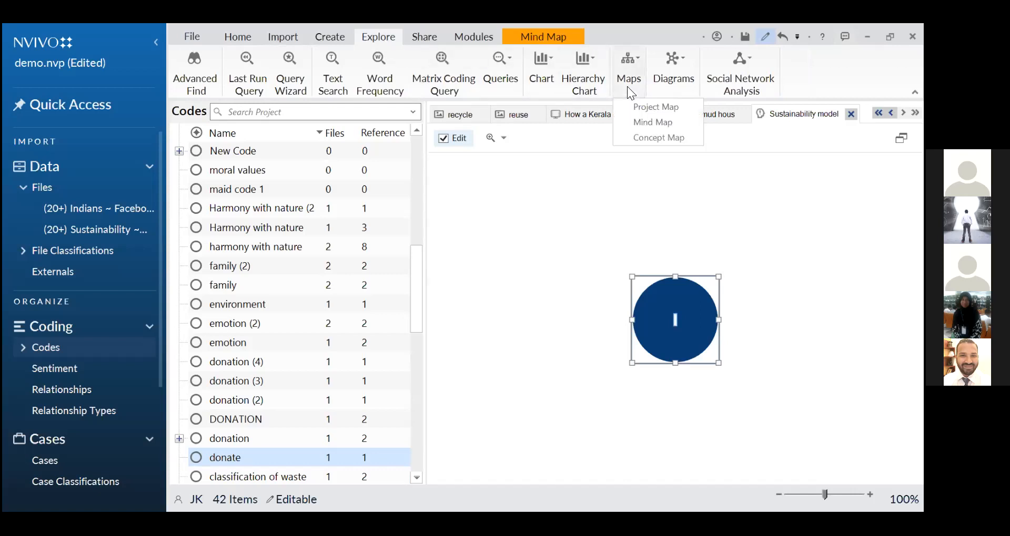
left_click(650, 124)
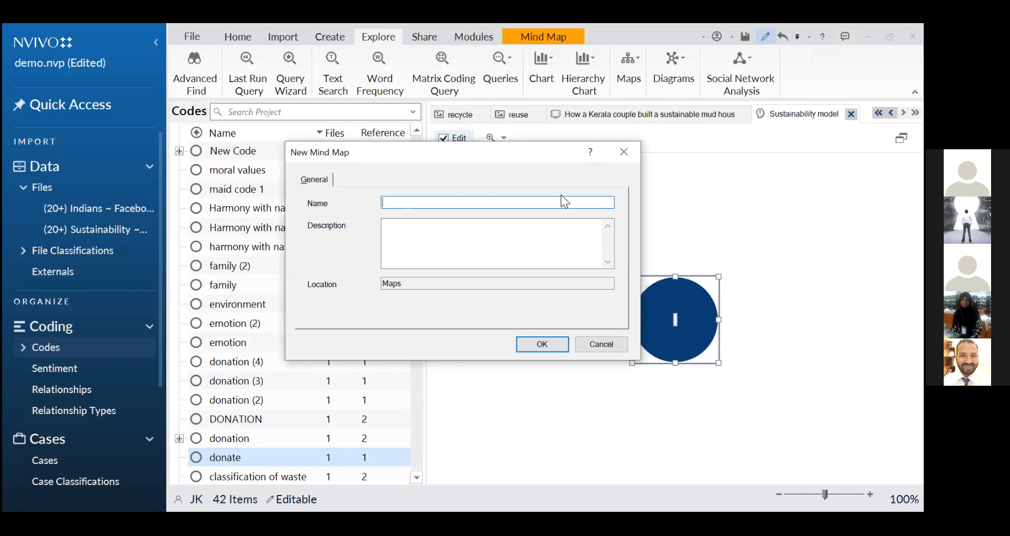
left_click(623, 153)
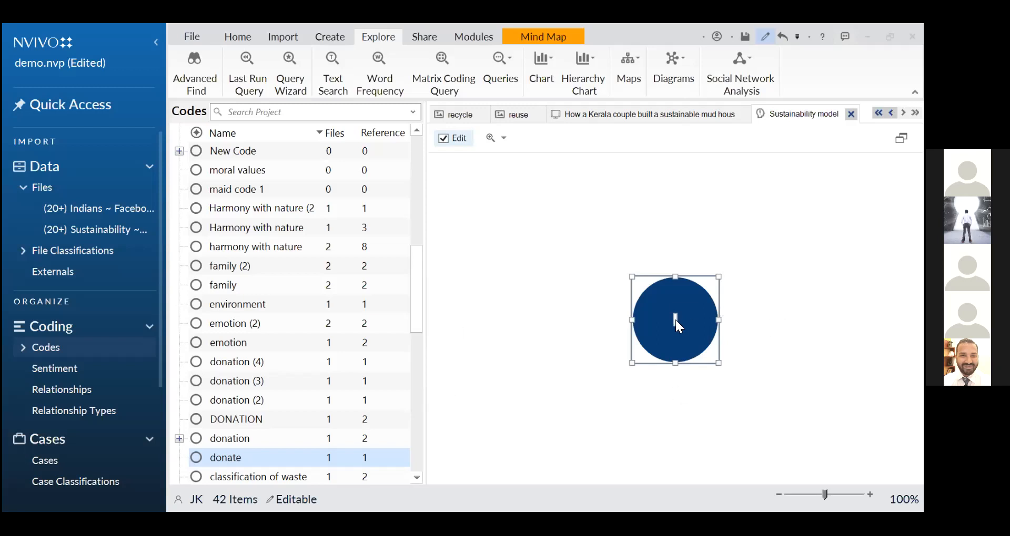
Step: Label the mind map's central idea "sustainability" and insert a sibling idea from it labelled "Reuse"
type("sustainability")
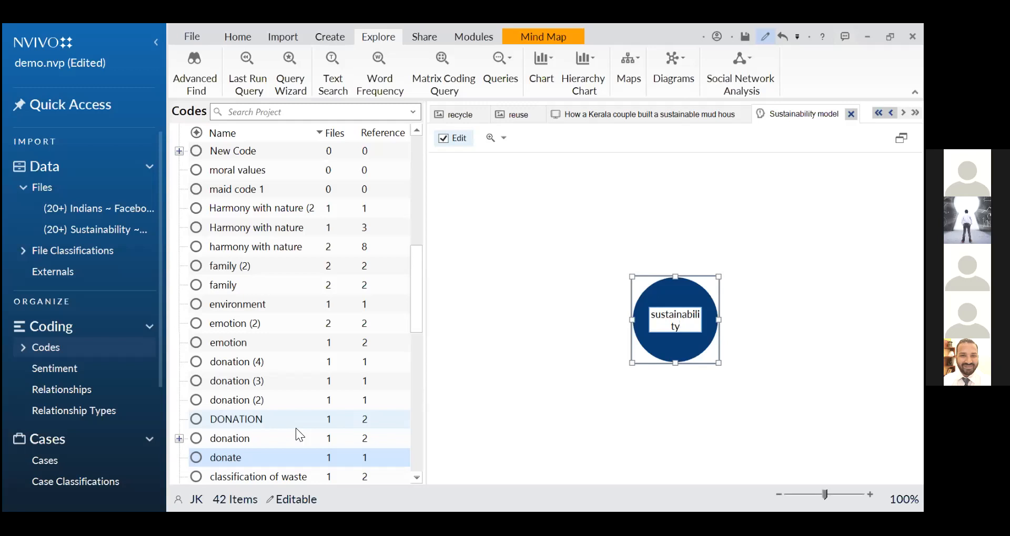
right_click(706, 288)
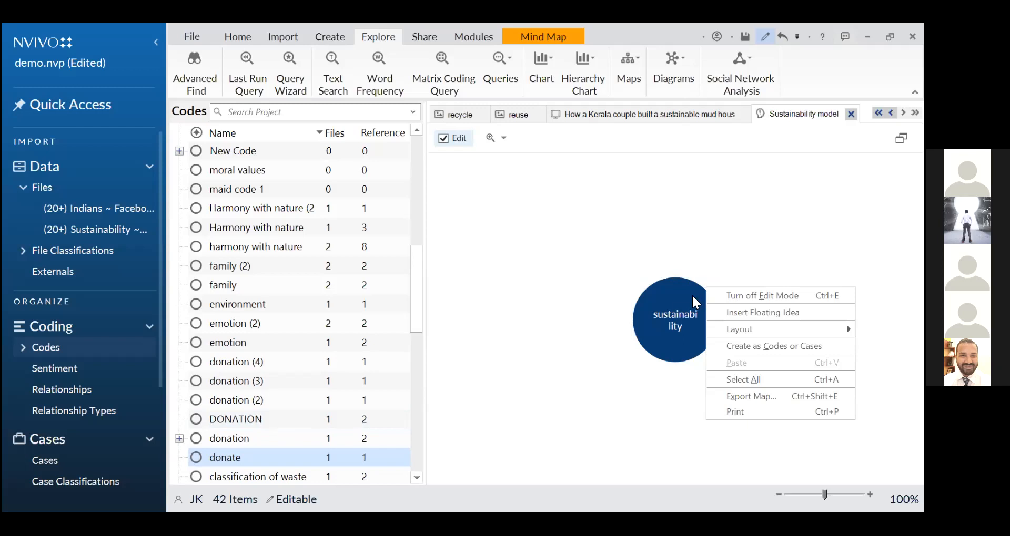
left_click(692, 294)
right_click(693, 297)
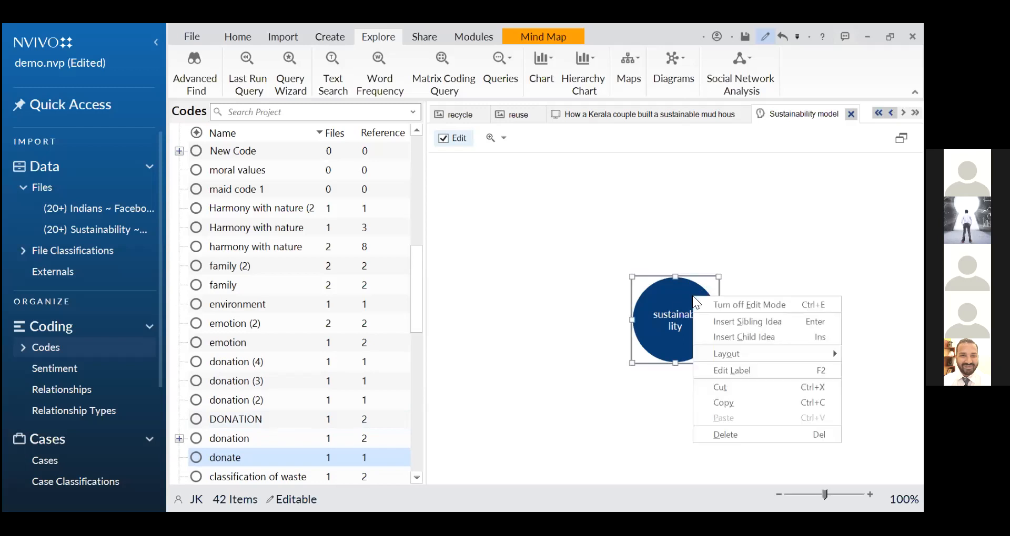
left_click(742, 323)
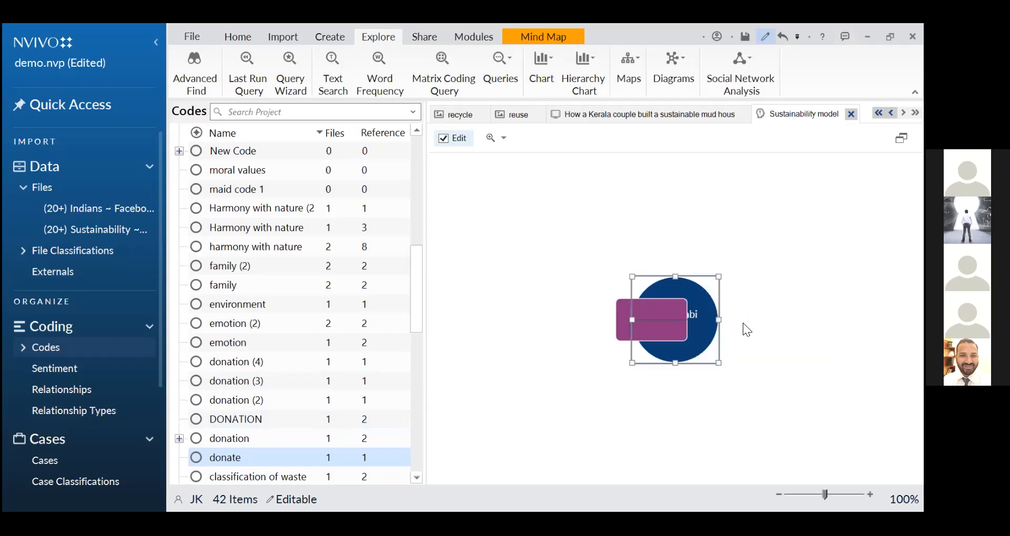
type("Re")
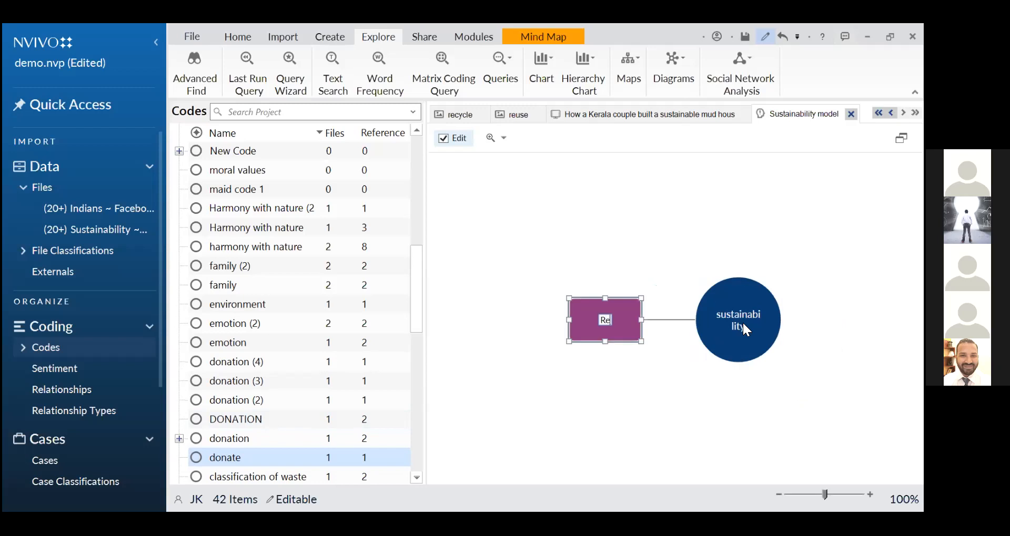
type("use")
Step: Save the project and insert another sibling idea from the central circle, labelled "Recyle"
right_click(740, 321)
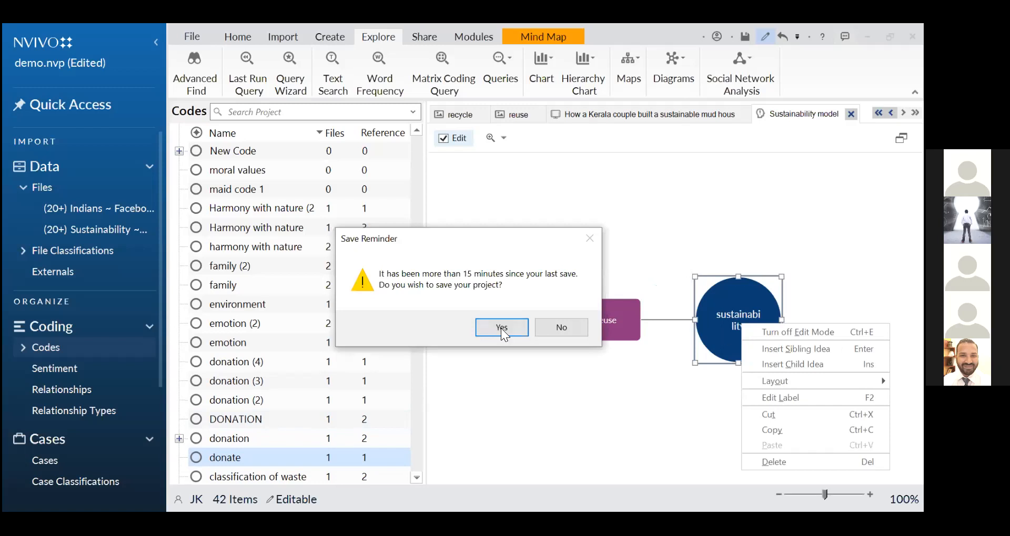
left_click(502, 328)
left_click(513, 327)
left_click(793, 350)
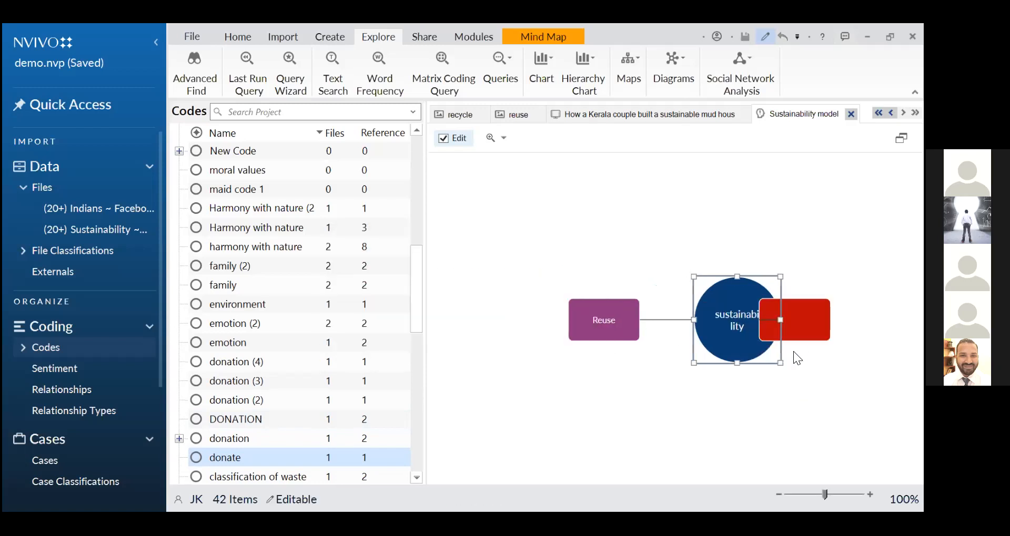
type("Recyle")
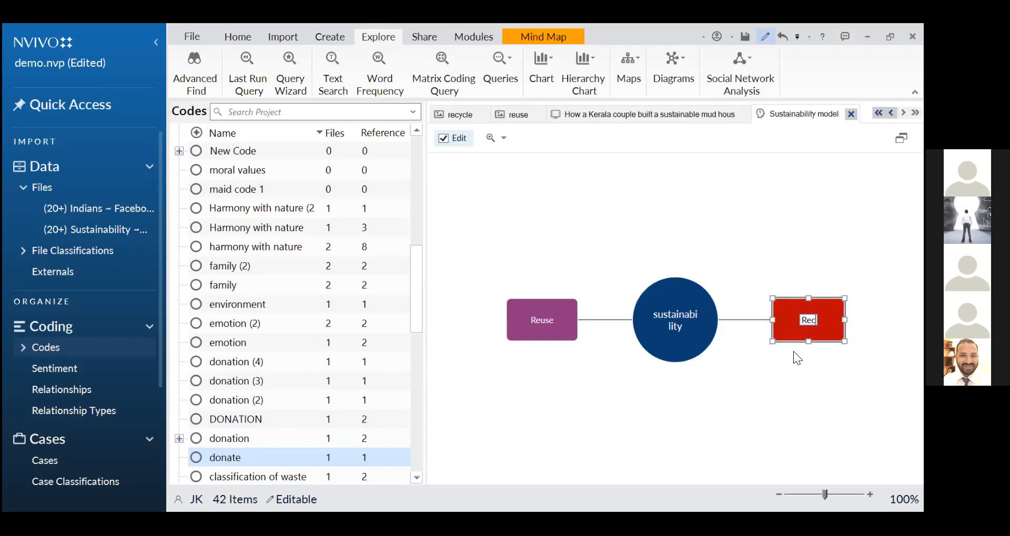
Step: Insert a further sibling idea from the central sustainability circle and label it "Reduce"
right_click(693, 326)
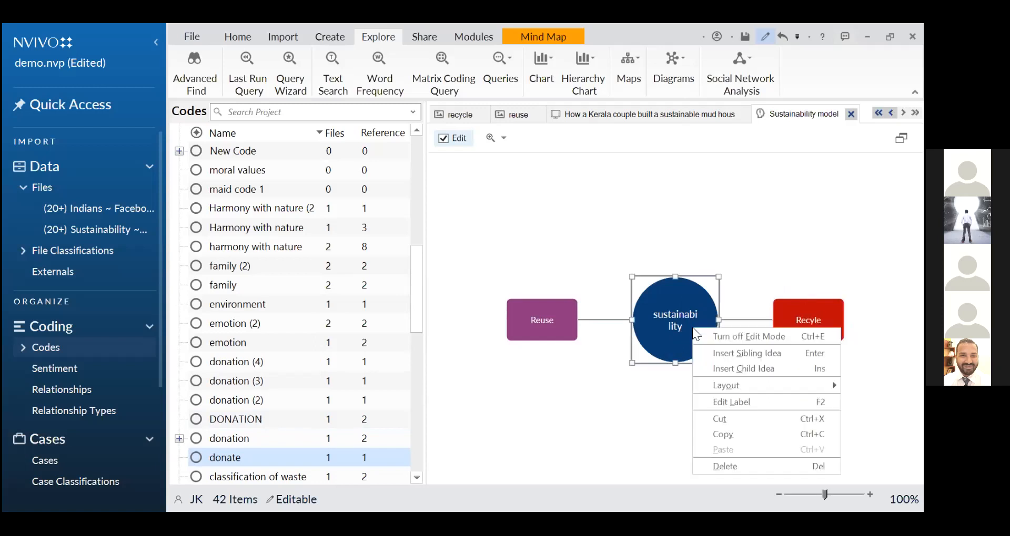
left_click(750, 348)
type("Reduce")
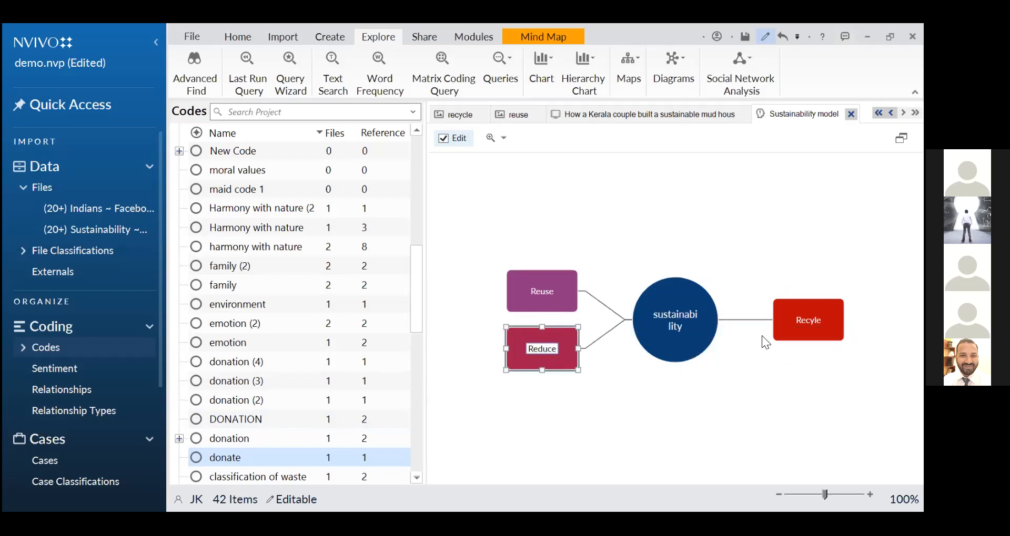
left_click(674, 396)
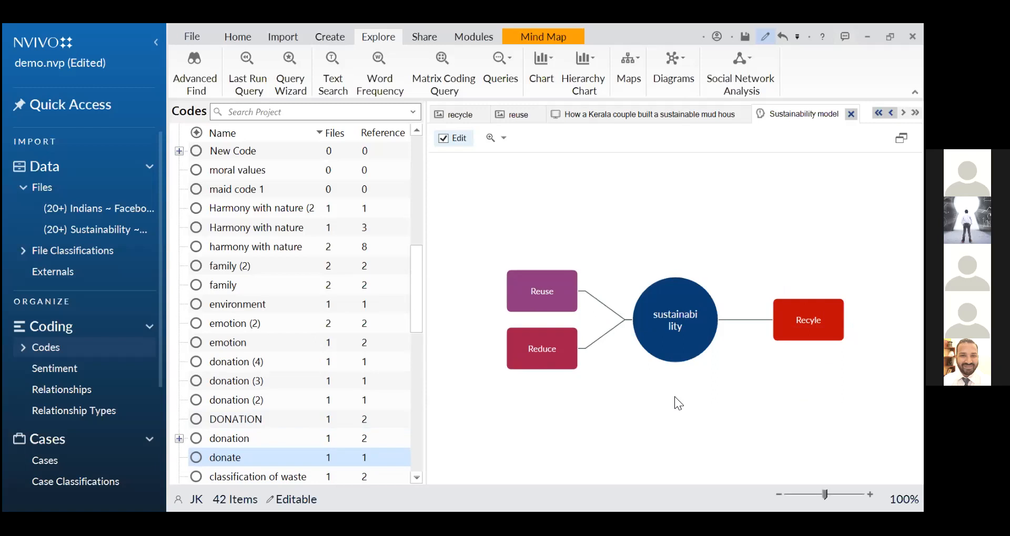
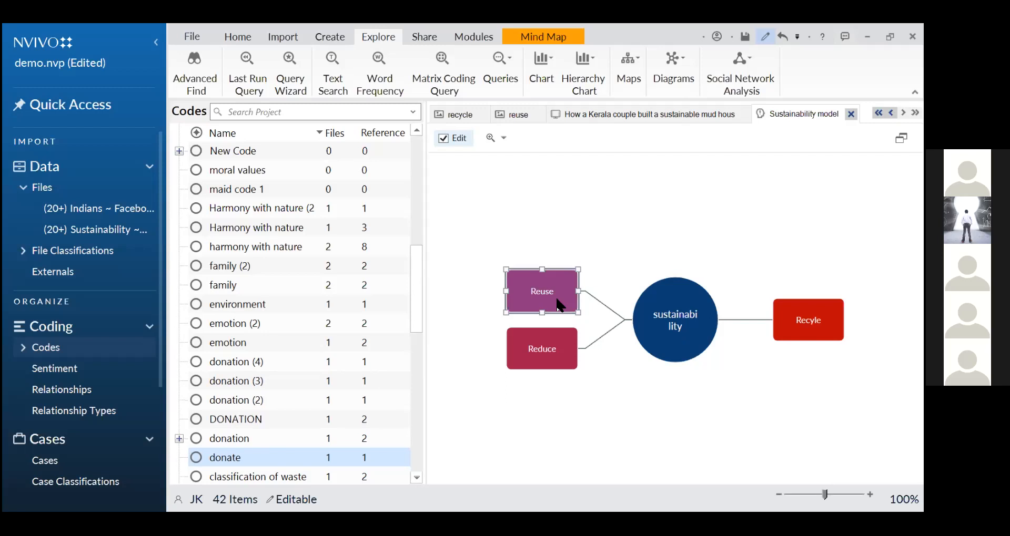
Step: Insert two child ideas under the Reuse idea and label them "Donation" and "Family"
right_click(560, 305)
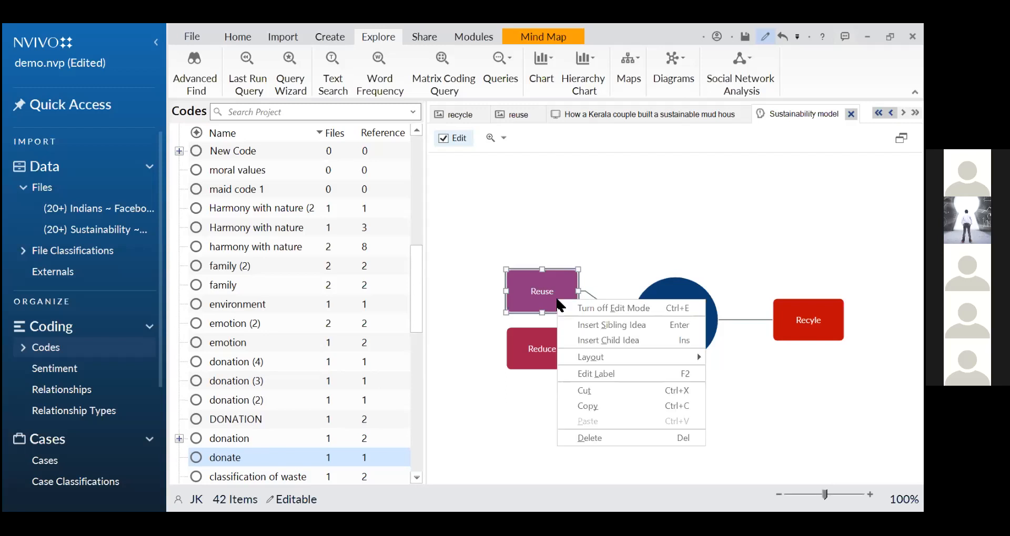
left_click(599, 340)
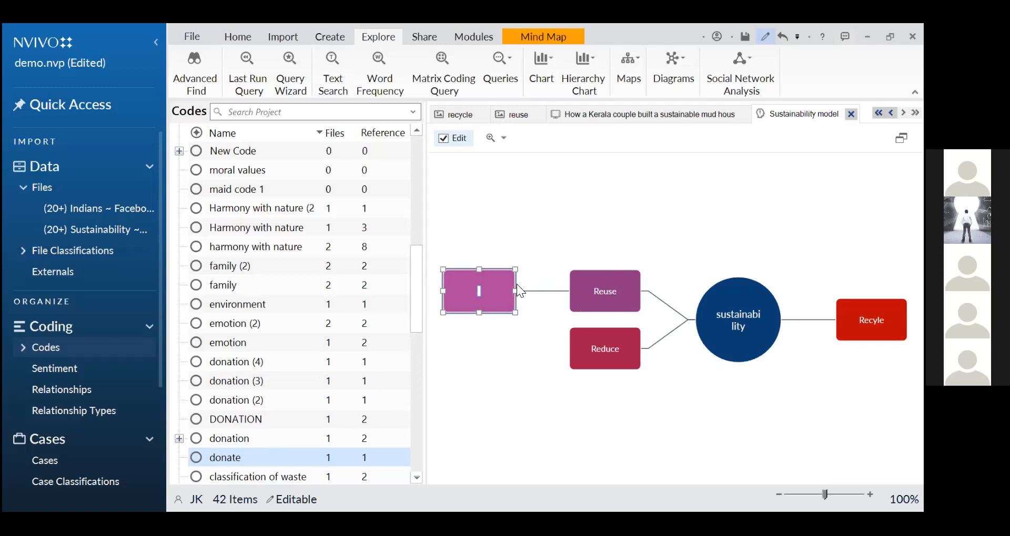
type("Donation")
left_click(624, 296)
right_click(624, 296)
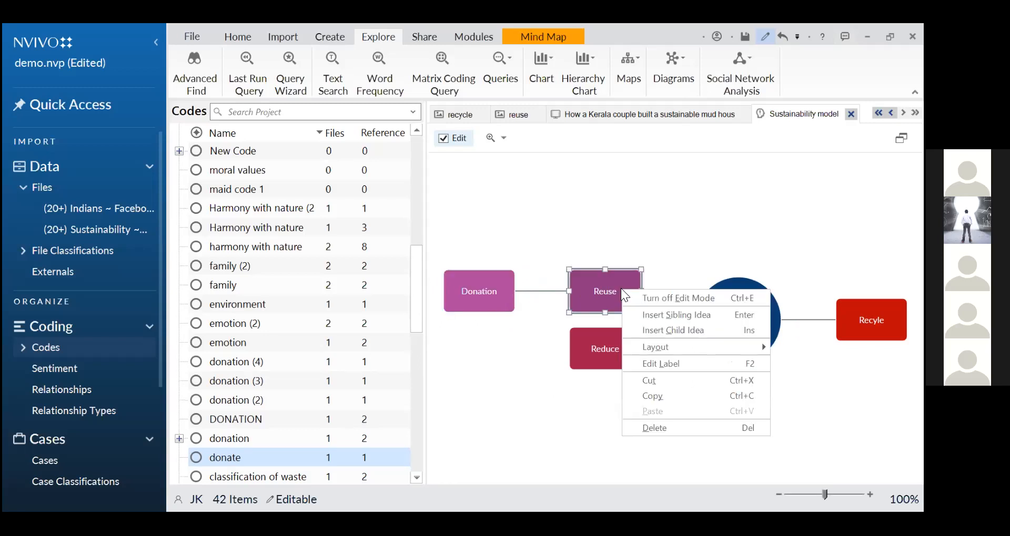
left_click(668, 331)
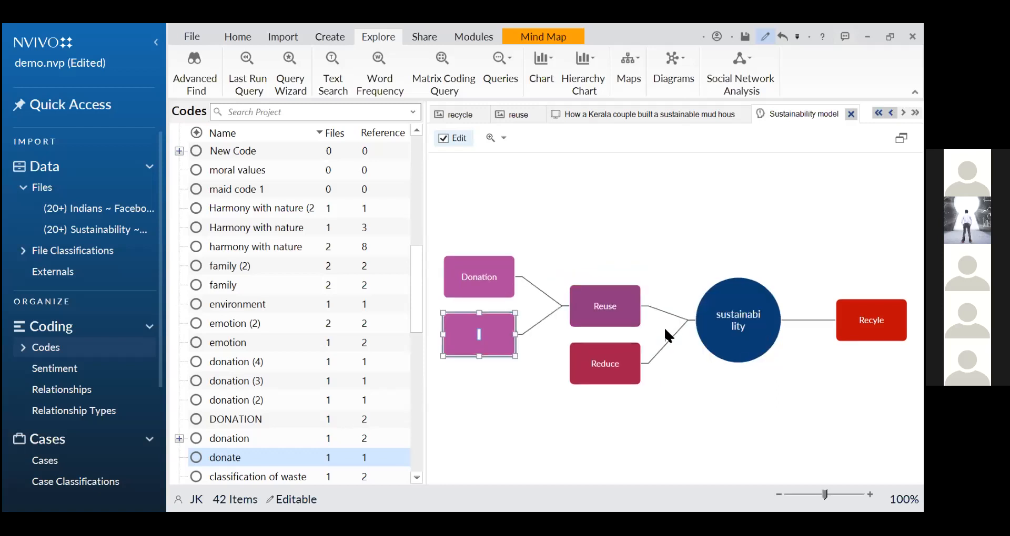
type("Family")
Step: Insert another child idea under Reuse and label it "Emotions"
left_click(613, 297)
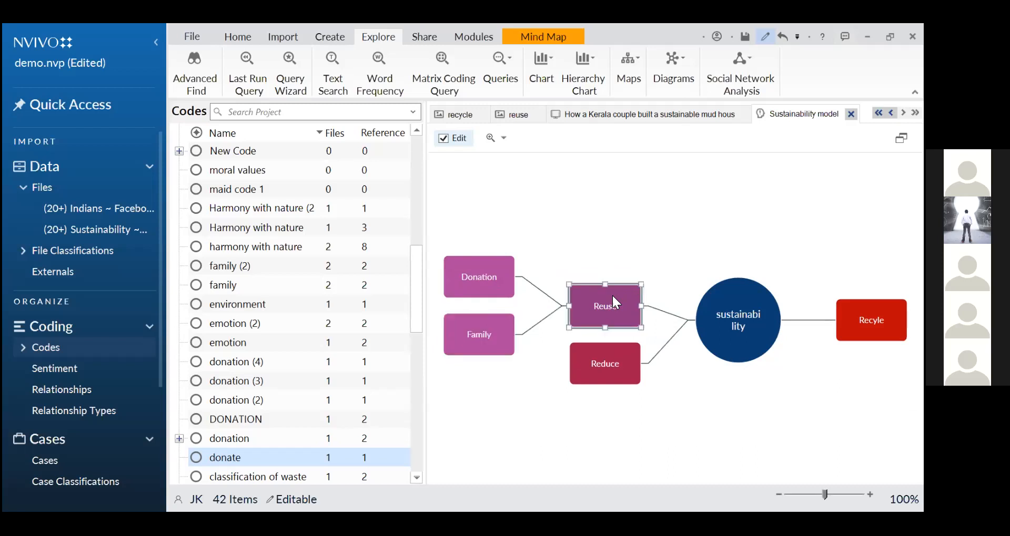
right_click(613, 296)
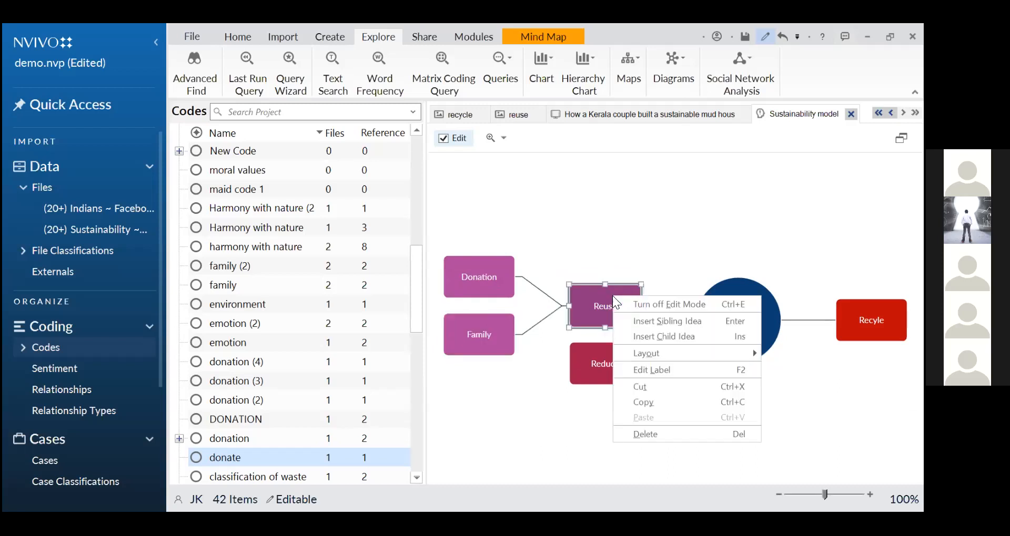
left_click(655, 336)
type("Emotions")
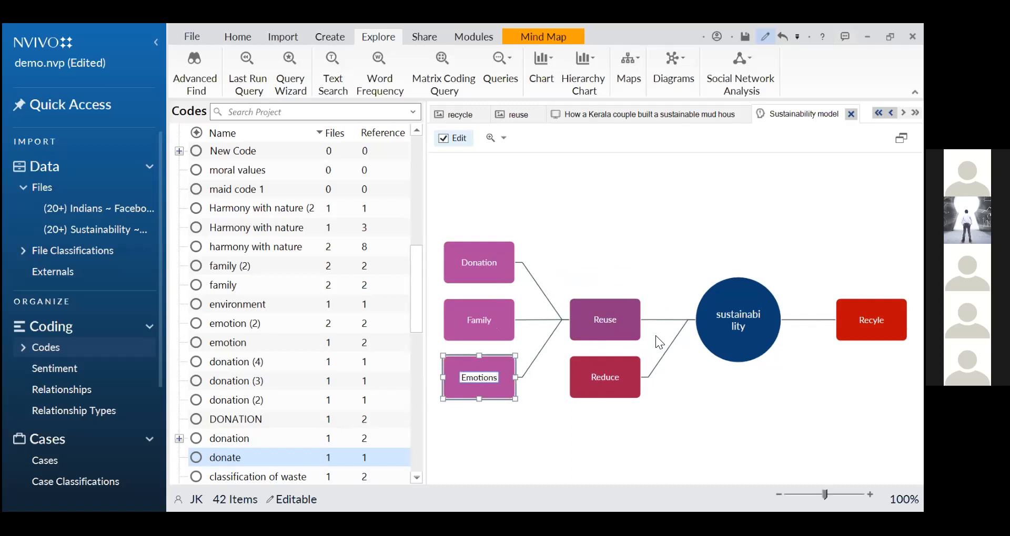
left_click(605, 322)
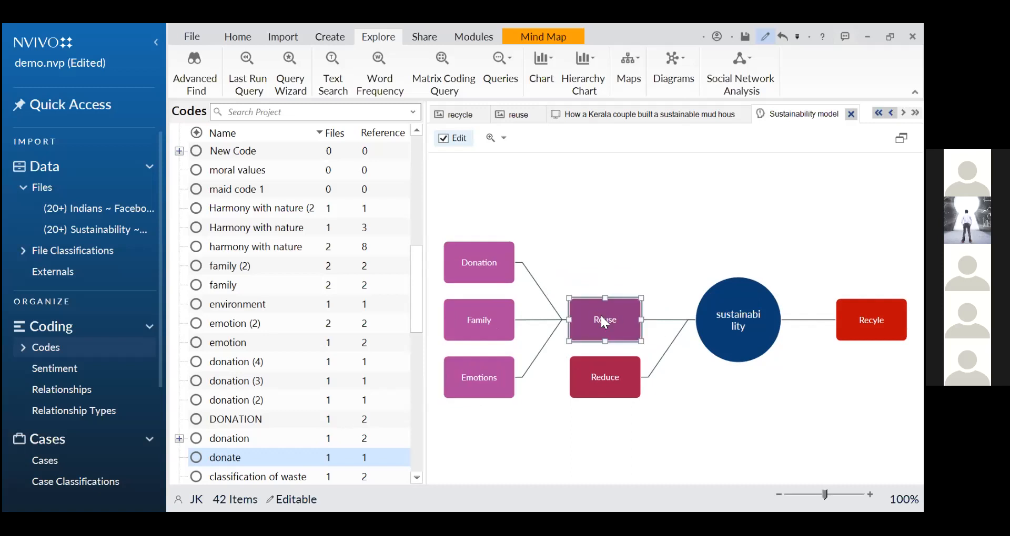
right_click(601, 316)
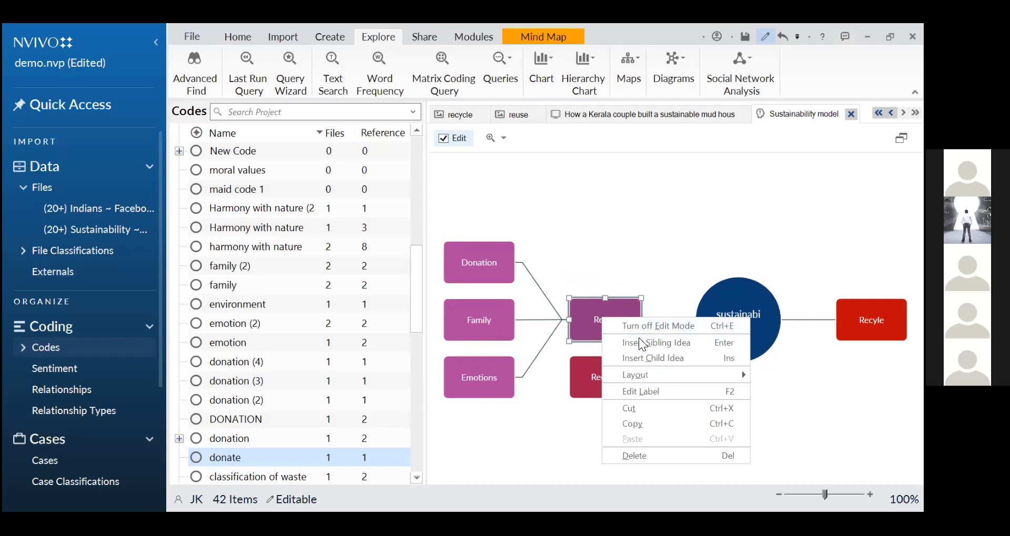
left_click(639, 342)
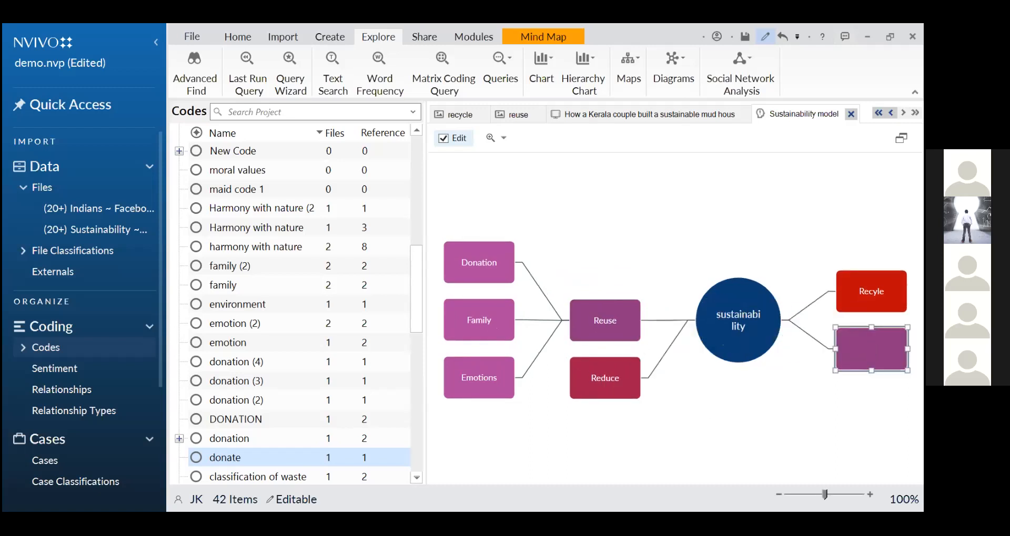
key("Escape")
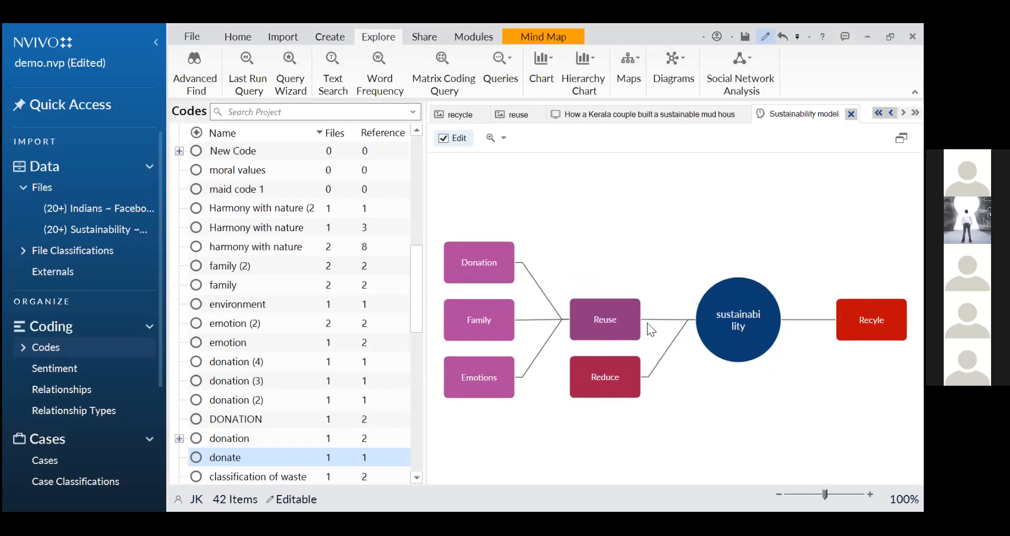
left_click(871, 320)
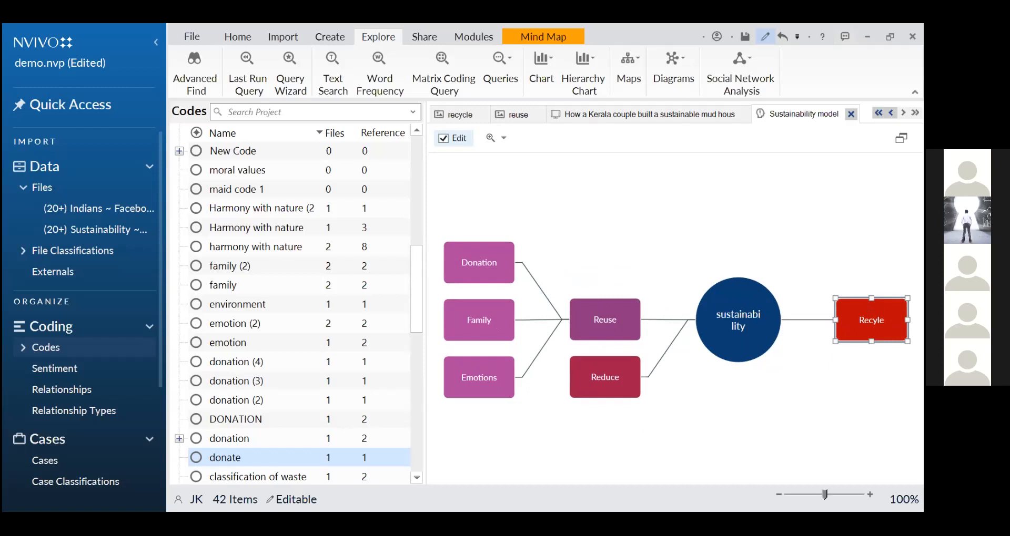
Step: Add a fourth child idea to Reuse, labelled "Categorisation"
left_click(601, 315)
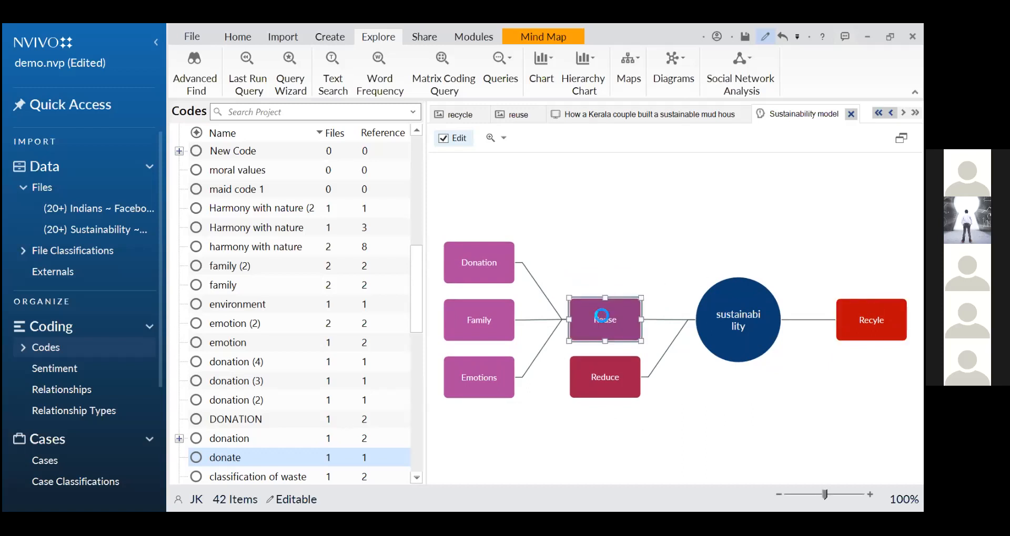
right_click(601, 315)
left_click(638, 355)
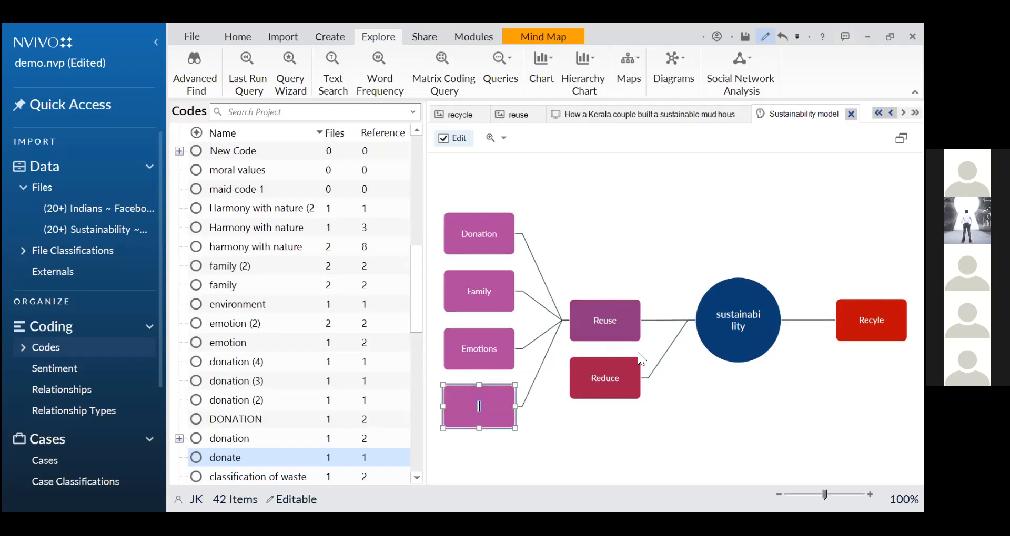
type("Categorisat")
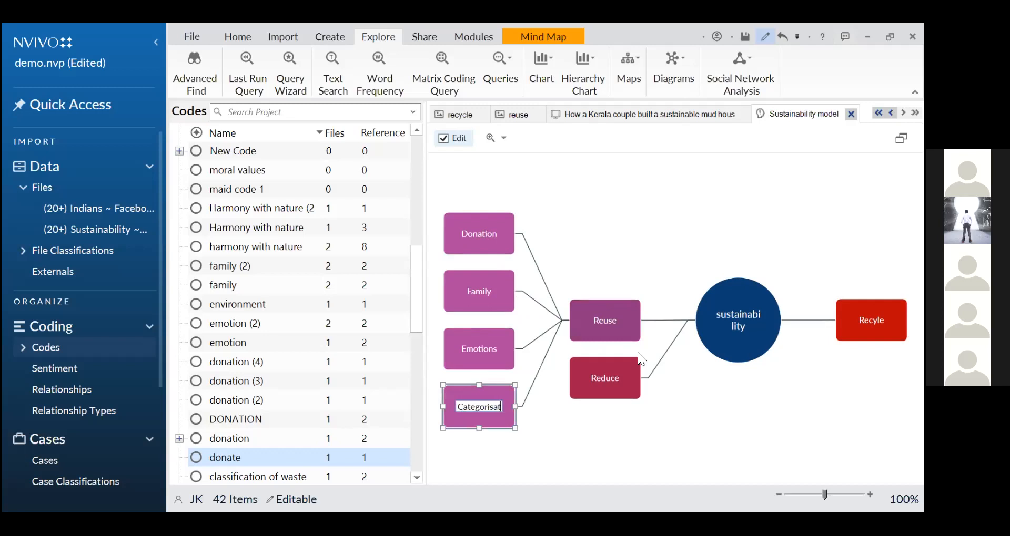
type("ion")
left_click(543, 440)
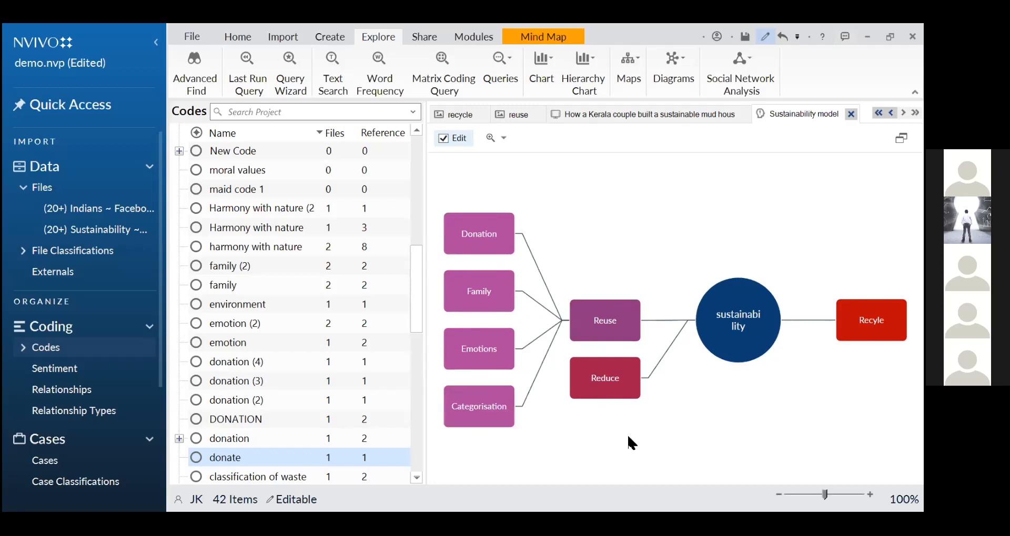
Step: Add a child idea labelled "Value of money" to the Reuse idea
left_click(605, 319)
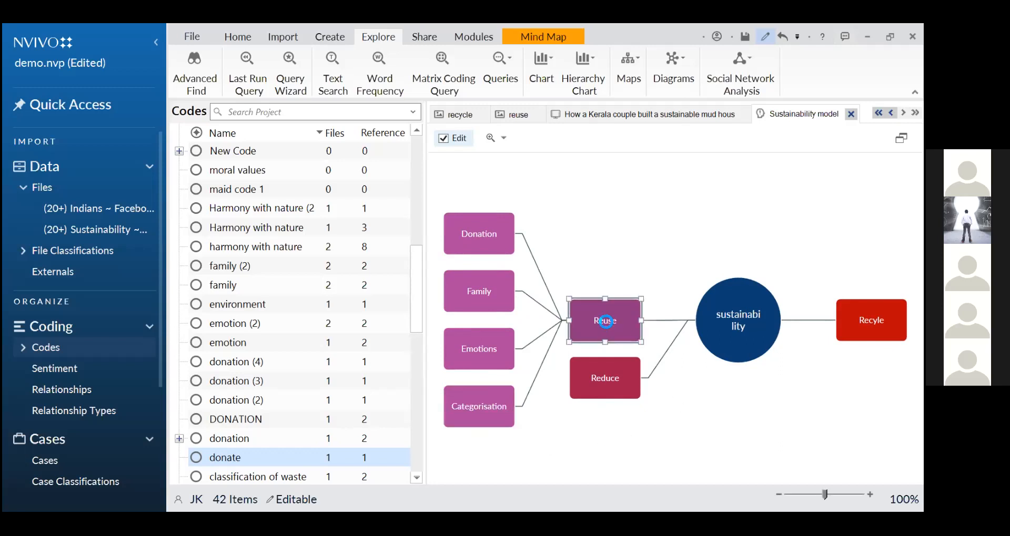
right_click(606, 321)
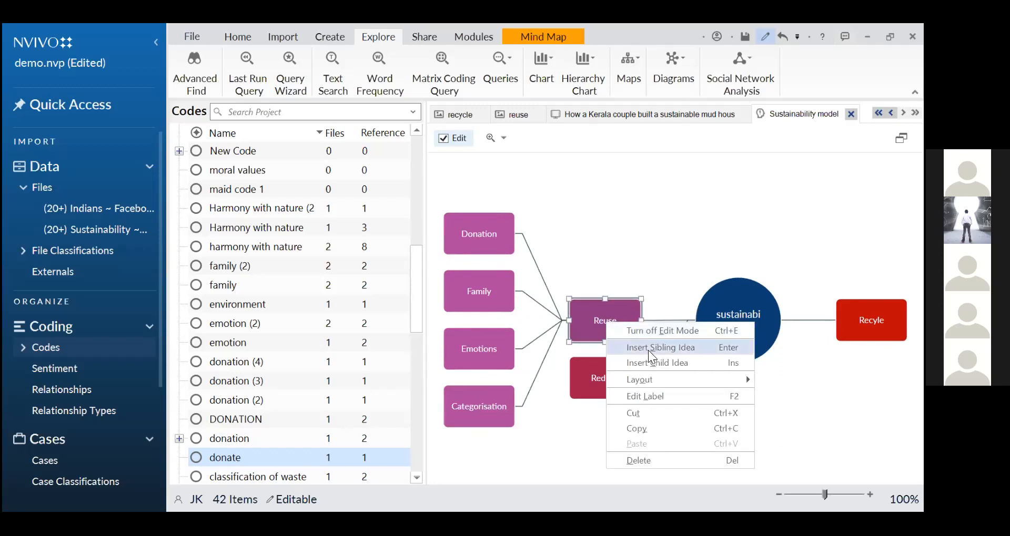
left_click(653, 364)
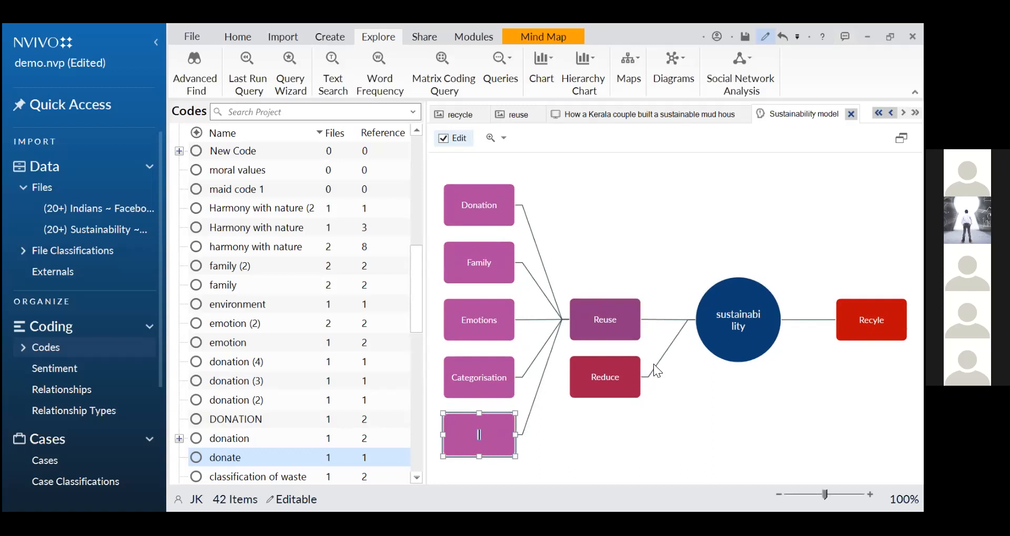
type("Value of money")
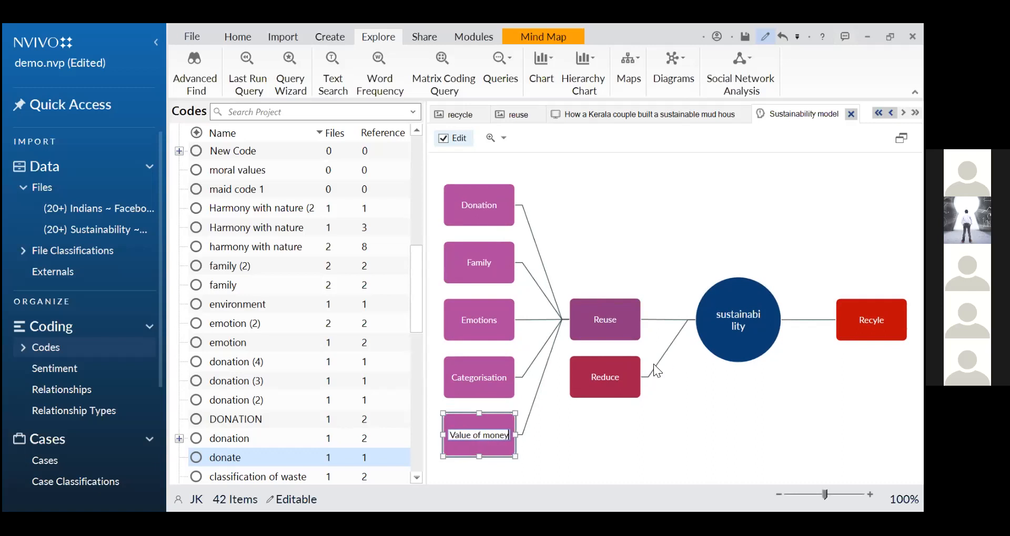
Step: Insert one more child idea under Reuse and label it "Harmony with nature"
left_click(613, 308)
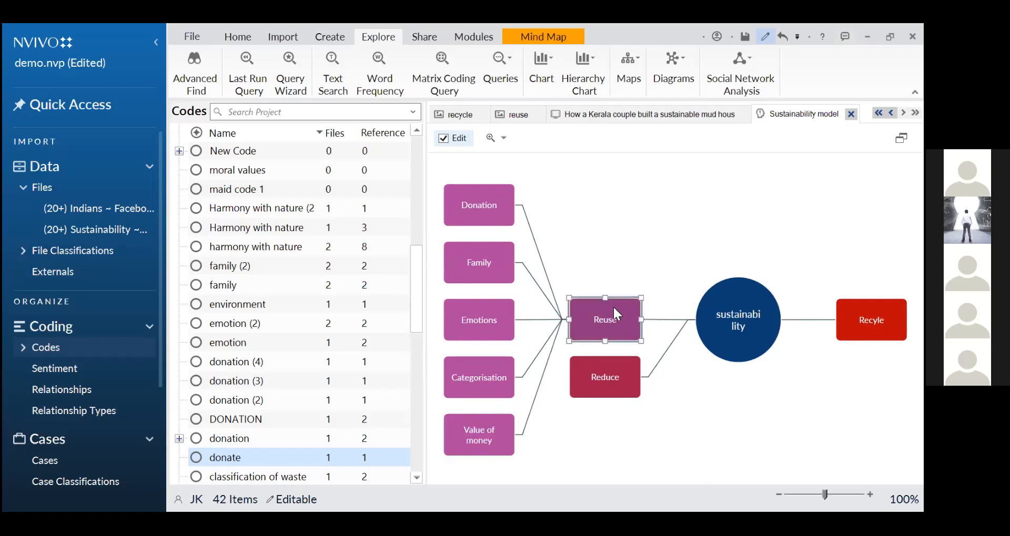
right_click(614, 308)
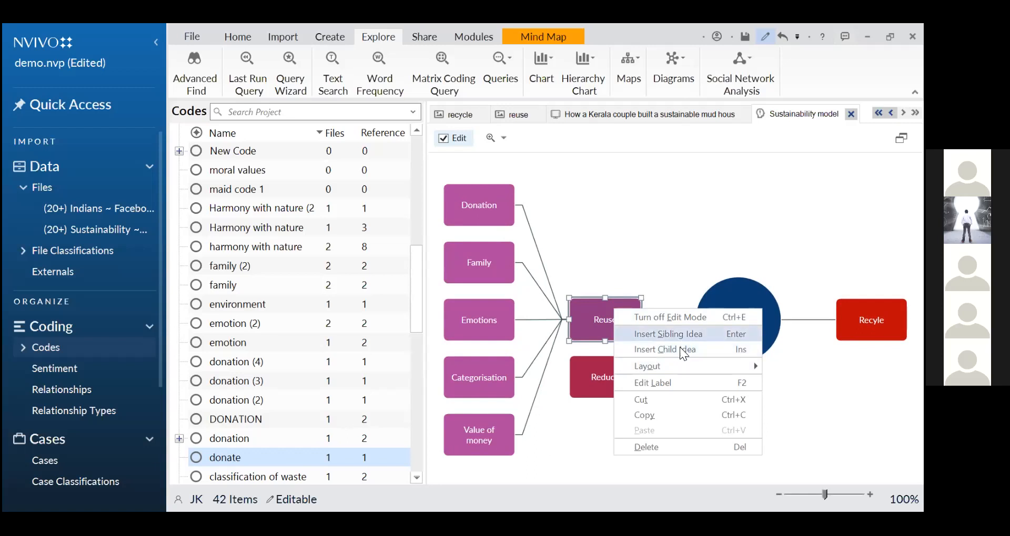
left_click(679, 348)
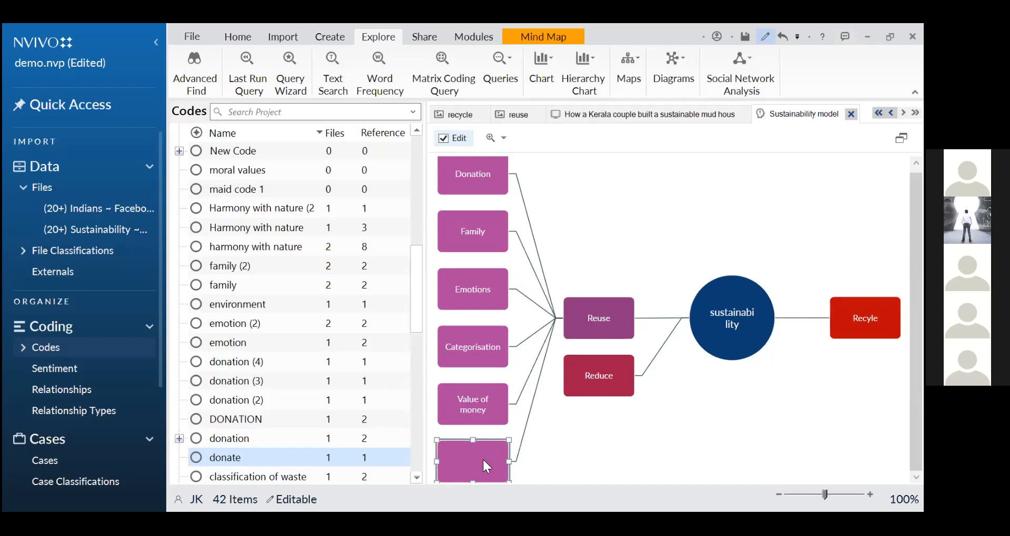
type("mony with natu")
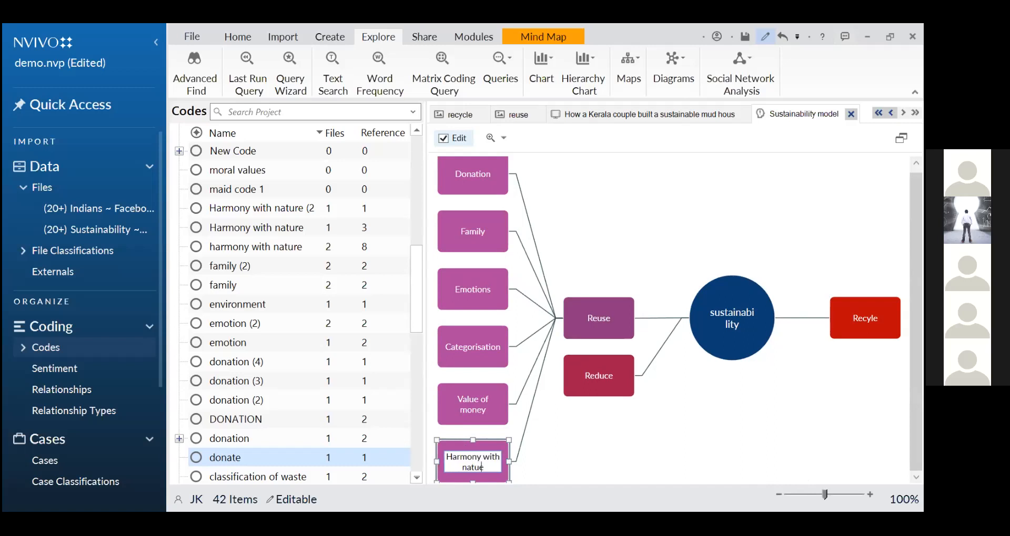
type("re")
left_click(732, 425)
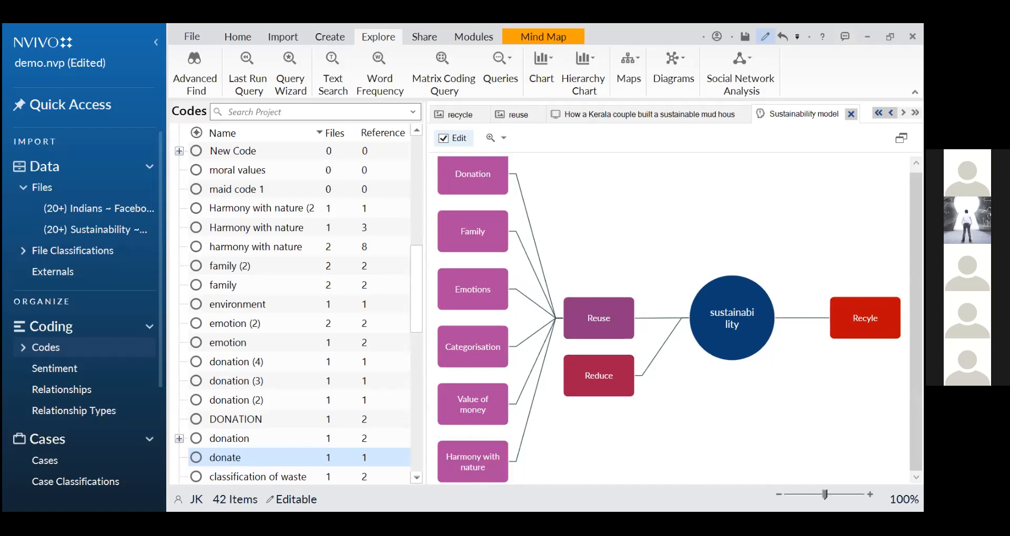
Step: Insert a child idea under the Reduce idea and label it "Value for money"
left_click(624, 383)
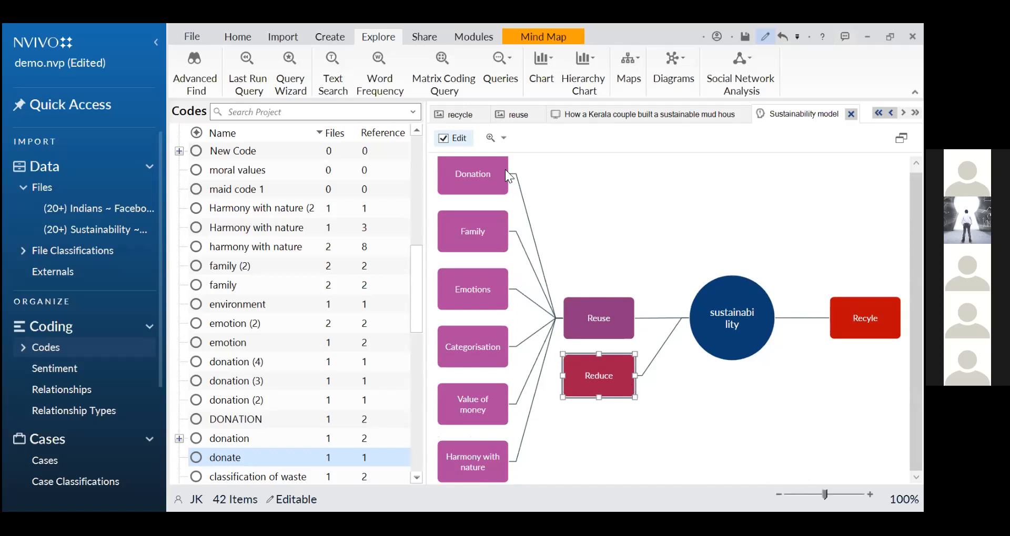
right_click(591, 374)
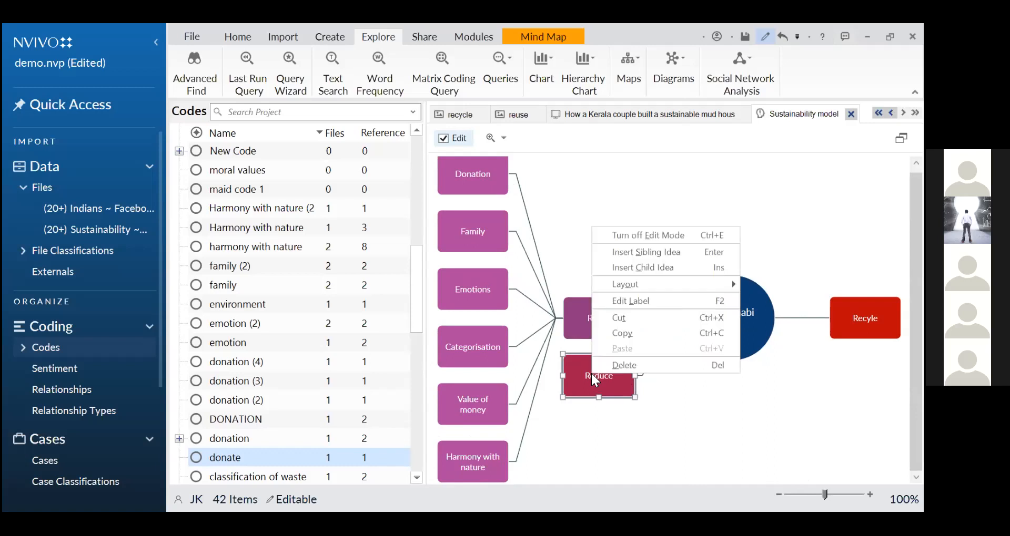
left_click(651, 267)
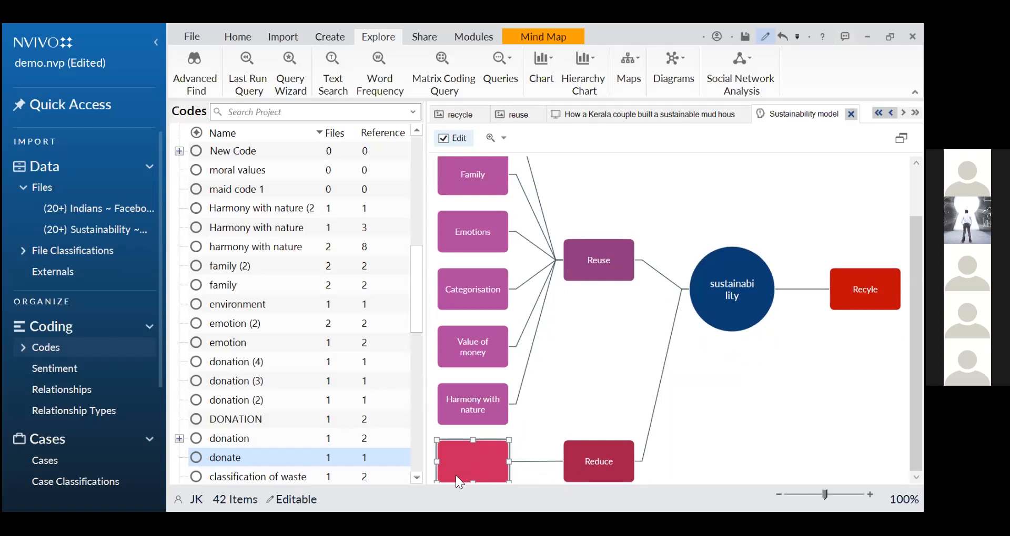
right_click(478, 465)
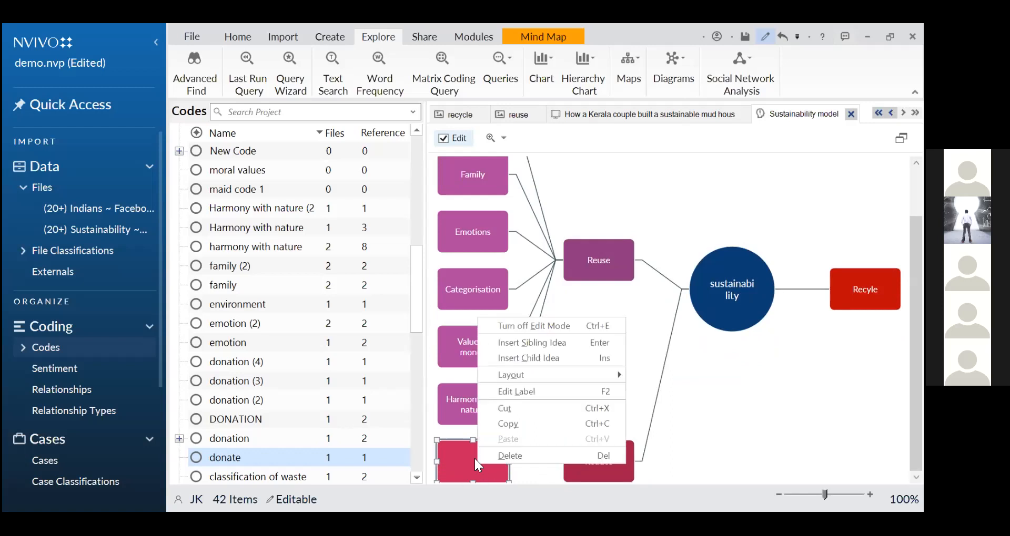
left_click(526, 393)
type("Value for money")
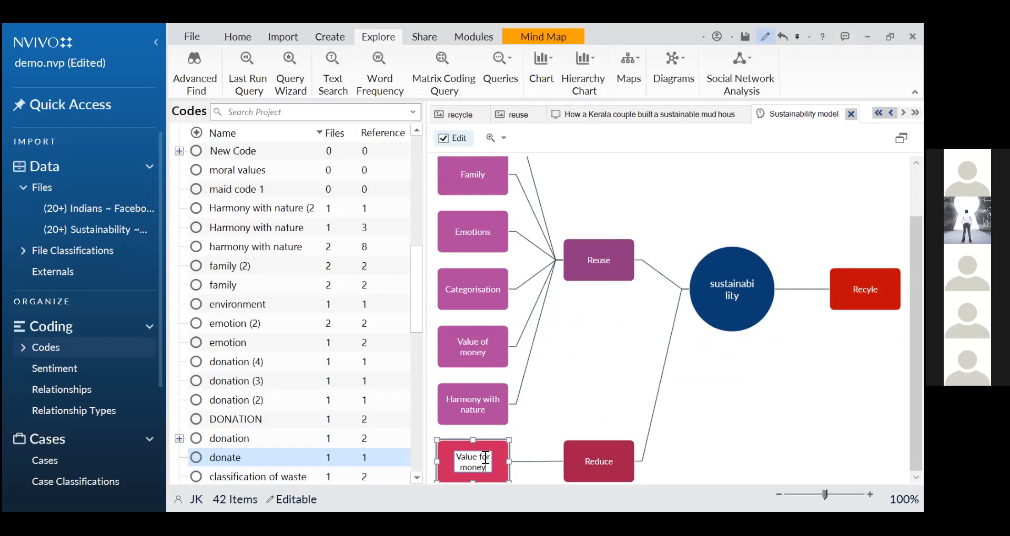
Step: Insert a second child idea under Reduce and label it "Environment"
left_click(598, 465)
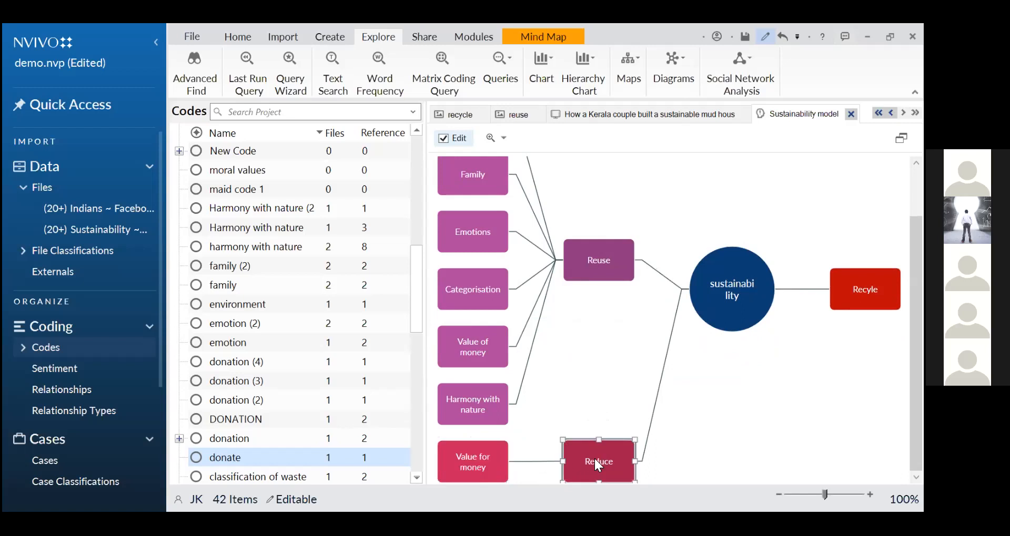
right_click(595, 459)
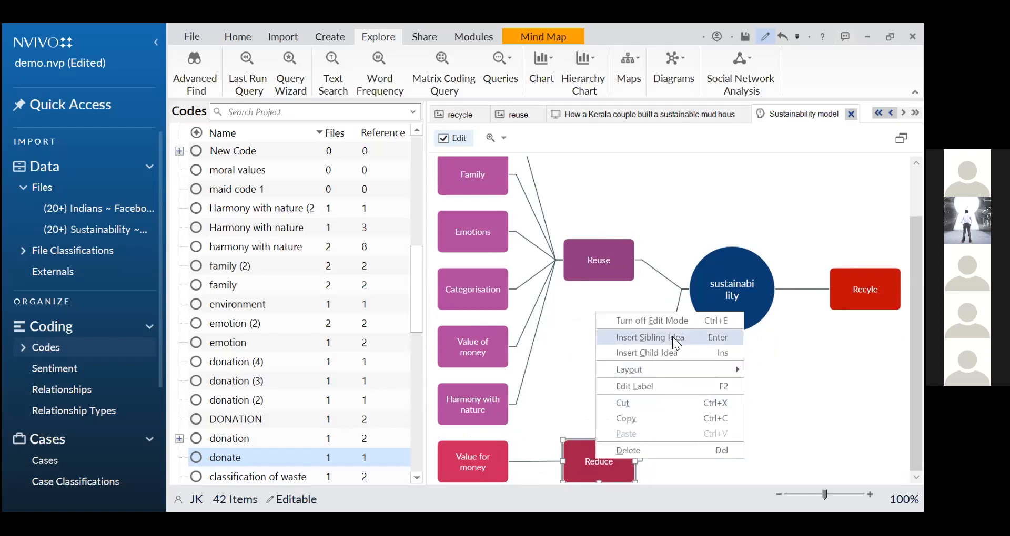
left_click(666, 349)
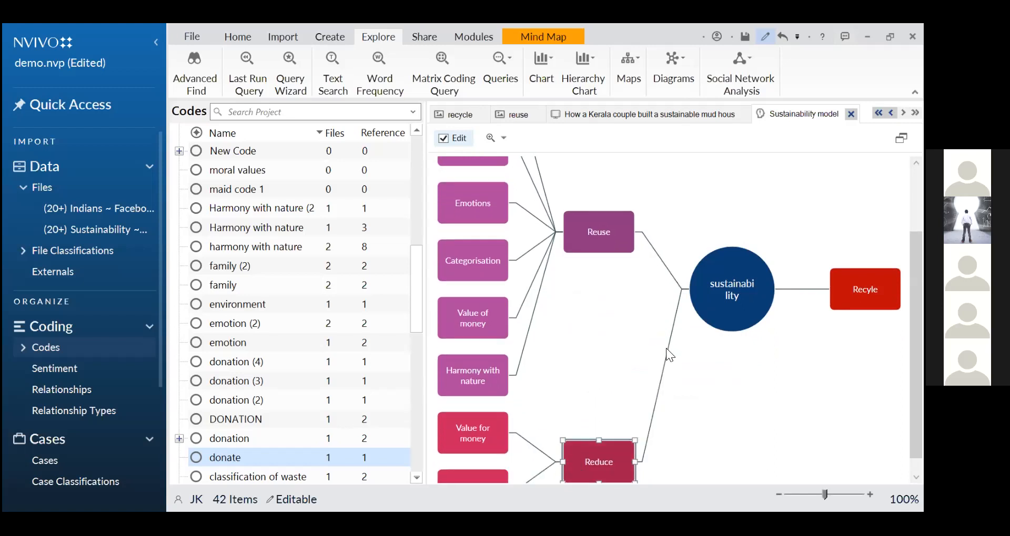
type("Envi")
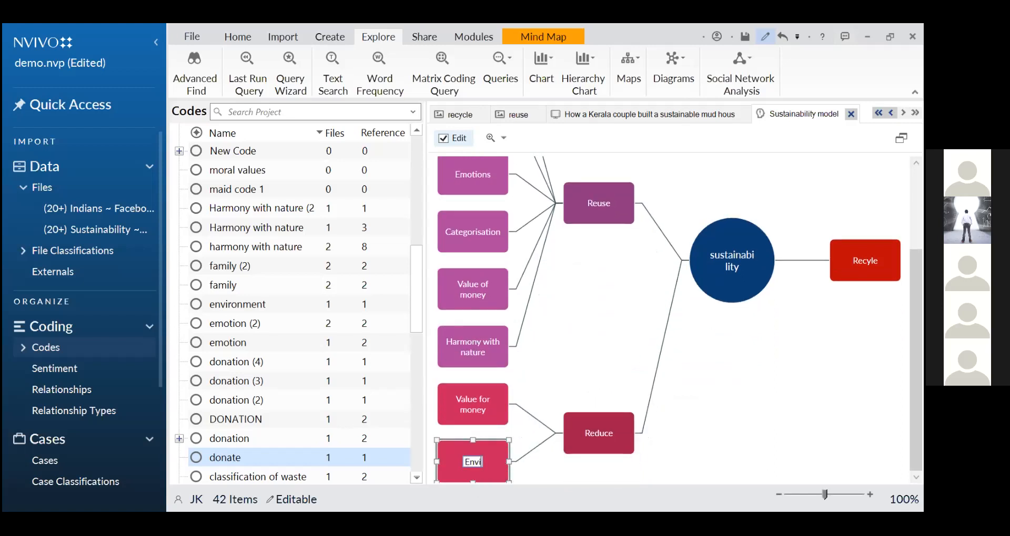
type("ronment")
left_click(675, 454)
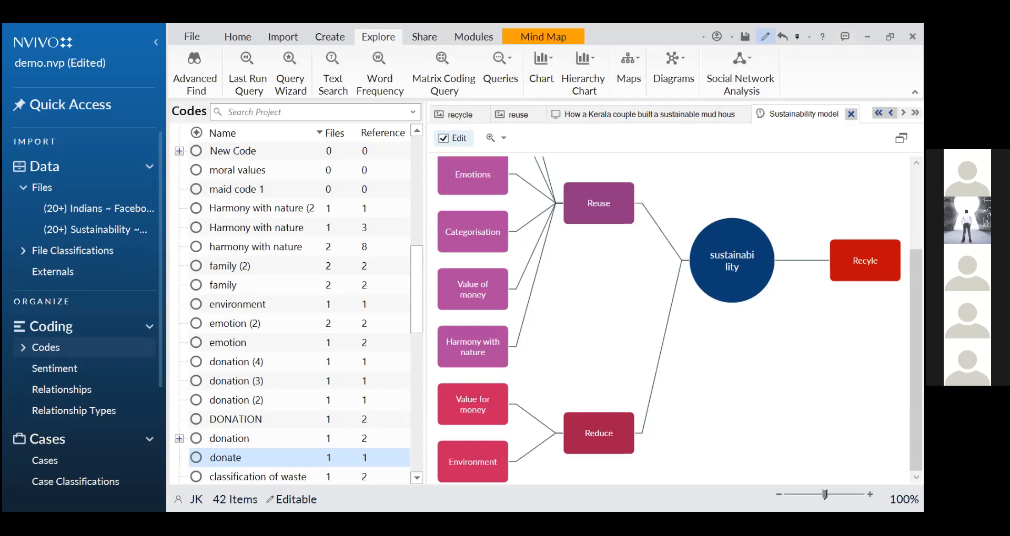
Step: Zoom the Sustainability model mind map out to 69% to view the whole diagram
left_click_drag(824, 495, 810, 494)
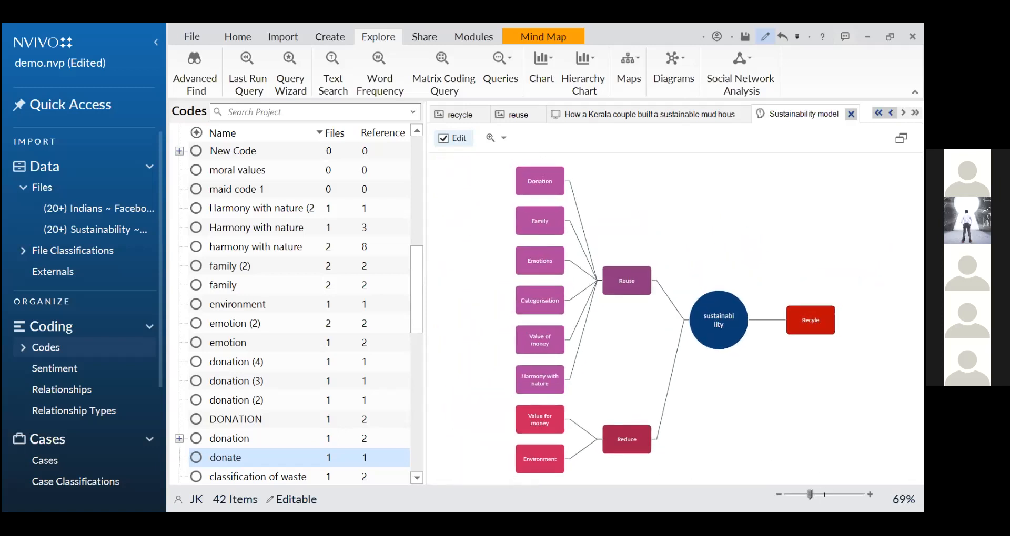
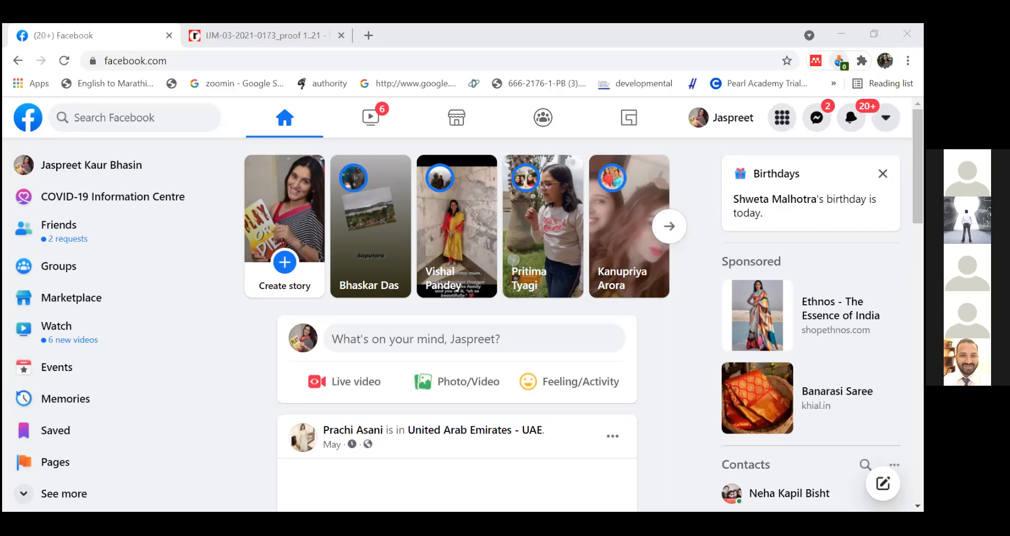
Step: Switch to Facebook in the browser and open the Sustainable India profile from the recent searches
left_click(152, 114)
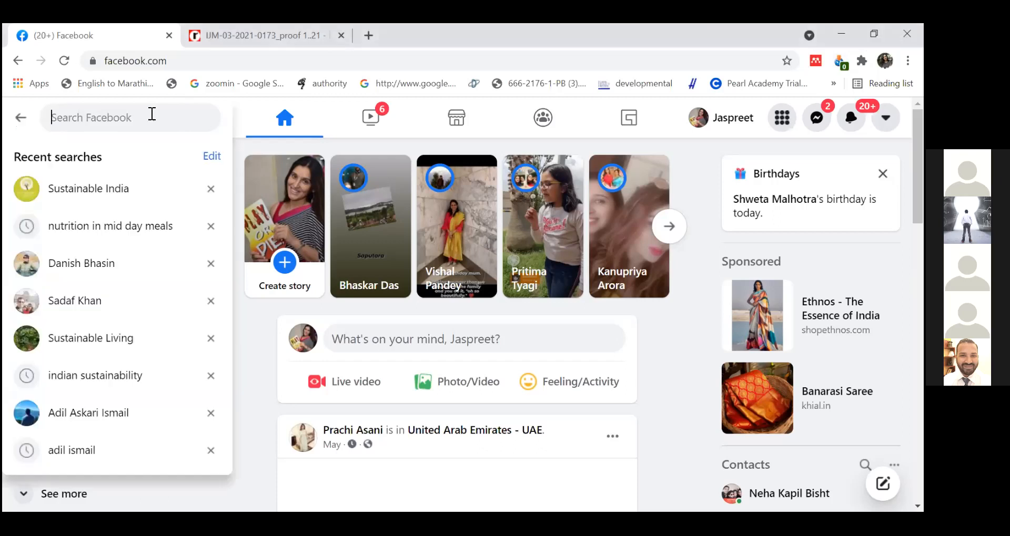
left_click(121, 195)
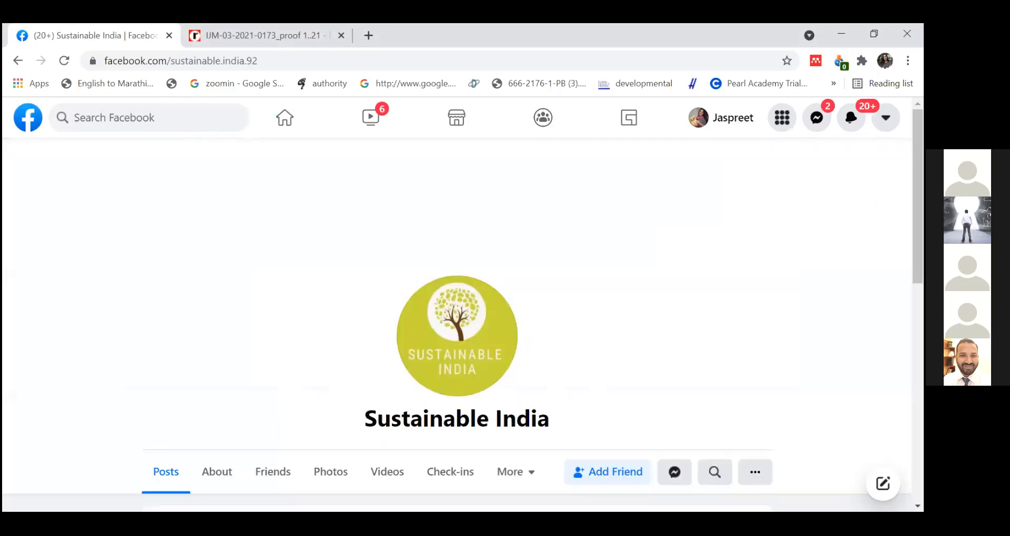
Step: Search Facebook for "sustainability", check the Posts filter, and return to results of all types
left_click(181, 119)
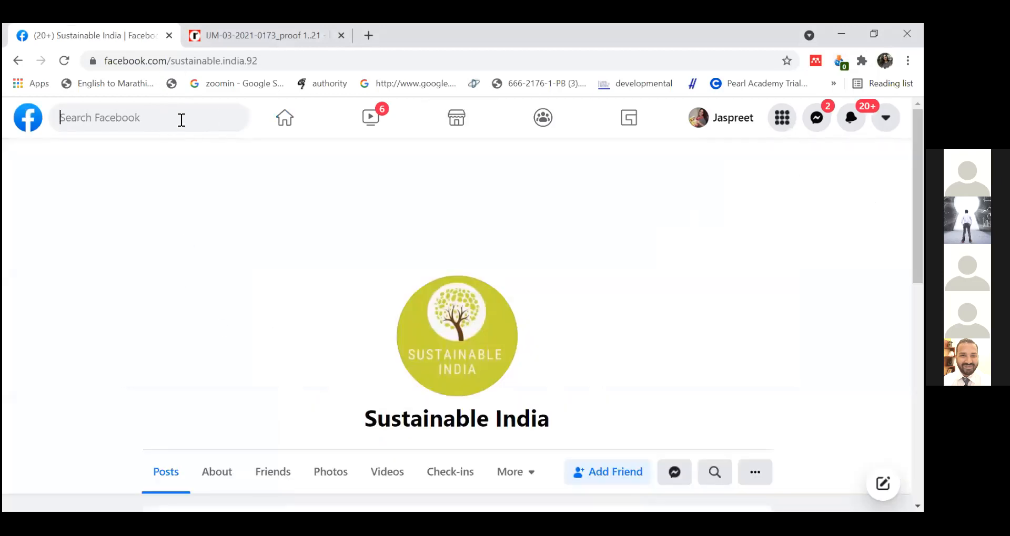
type("susr")
key("BackSpace")
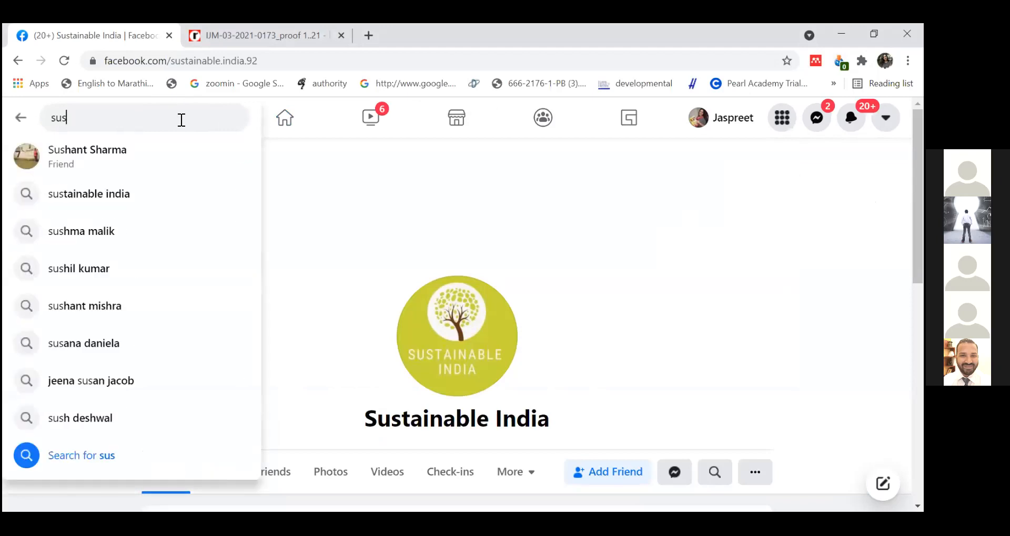
type("tainabili")
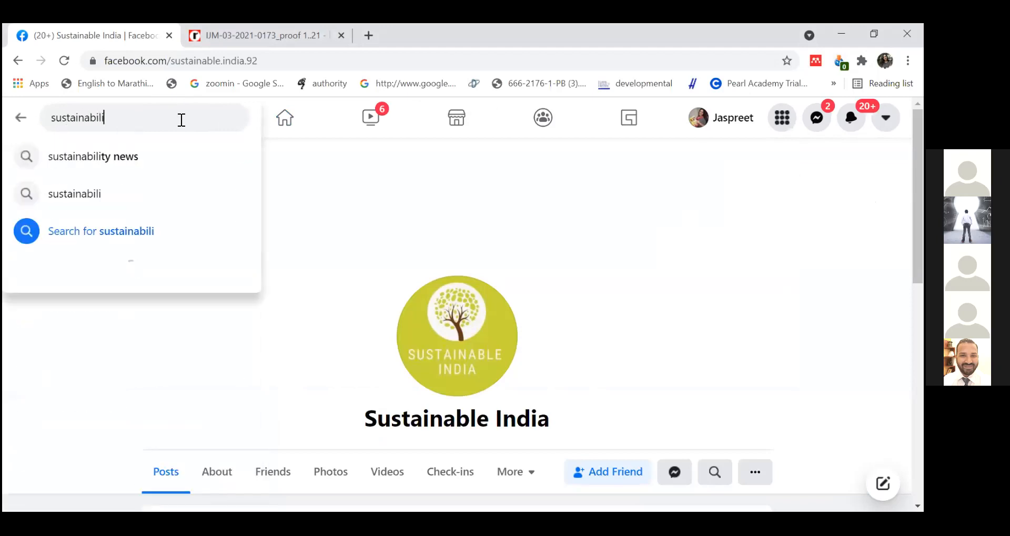
type("ty")
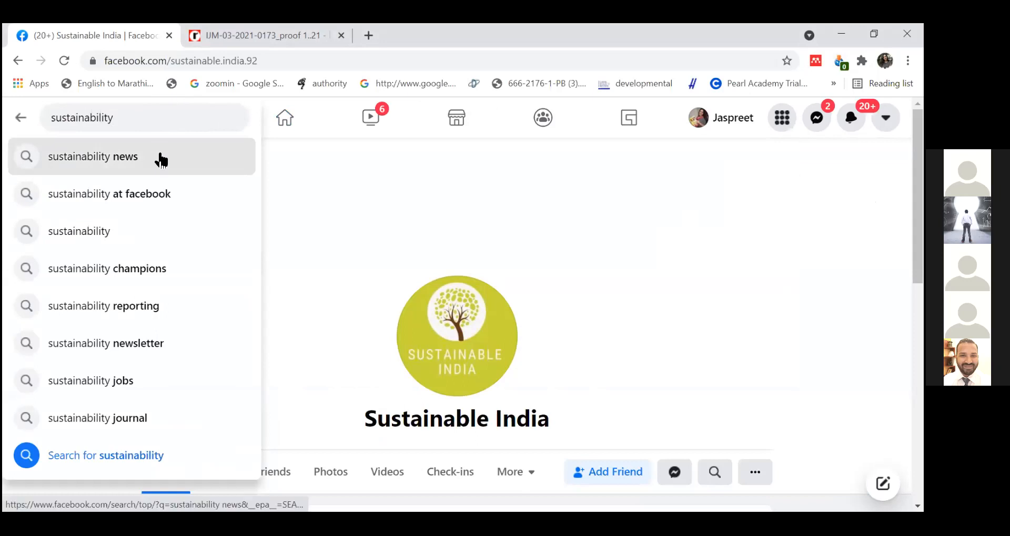
key("Return")
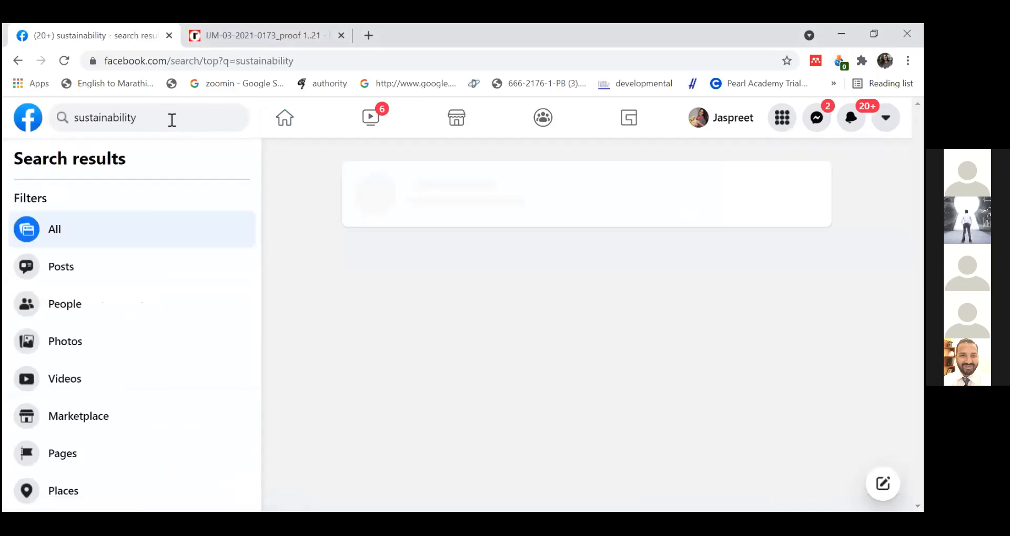
left_click(128, 267)
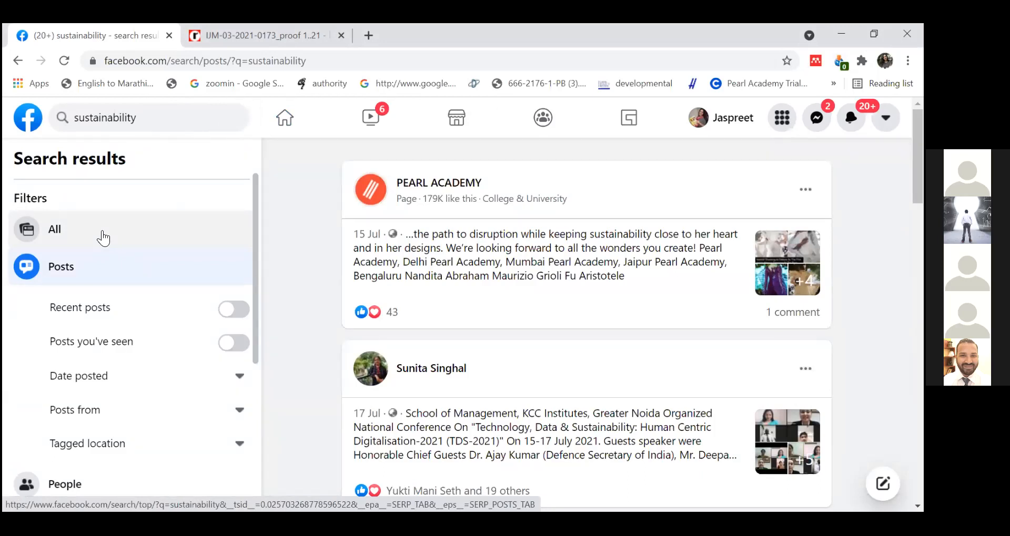
left_click(103, 238)
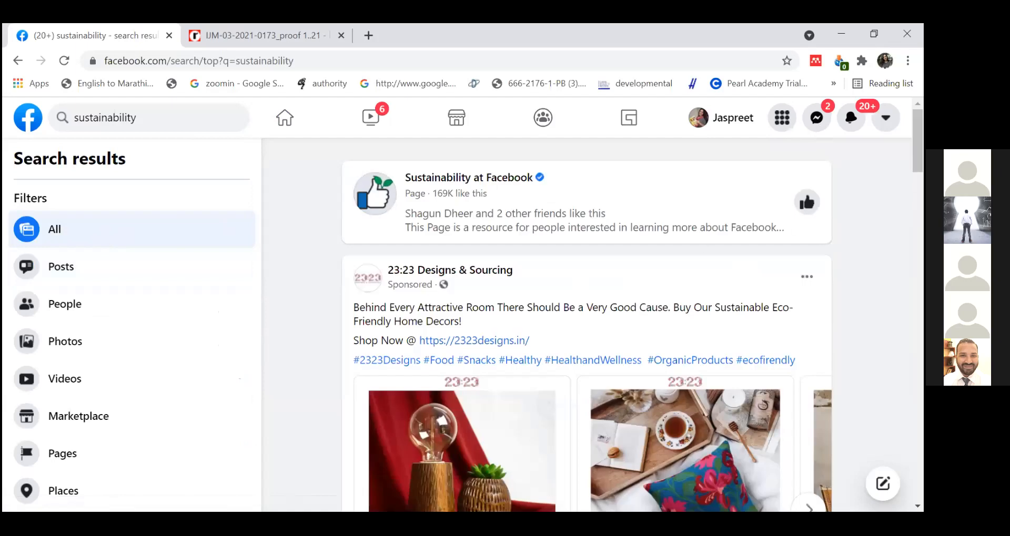
Step: Open NCapture on the search results and compare the Article as PDF and Web Page as PDF previews
left_click(839, 60)
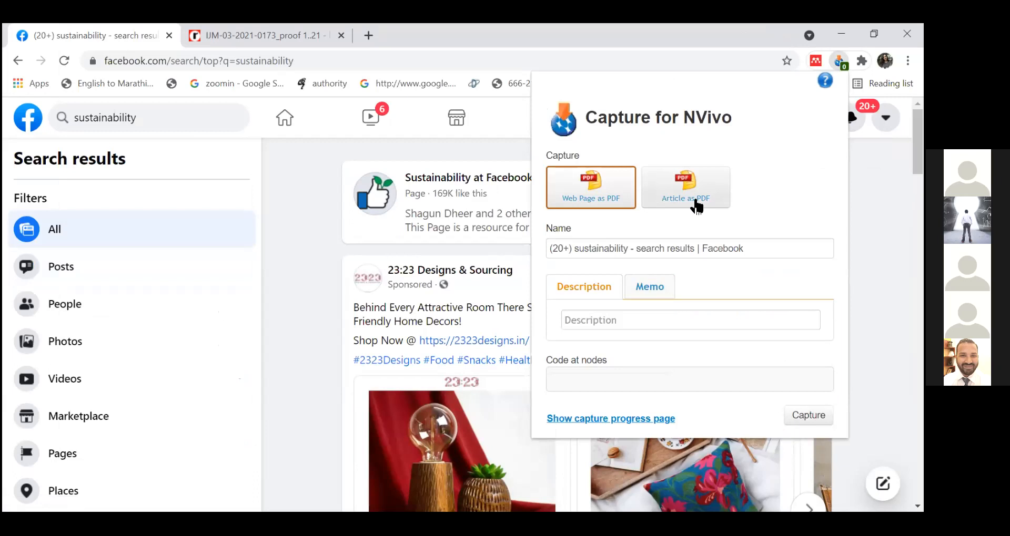
left_click(695, 206)
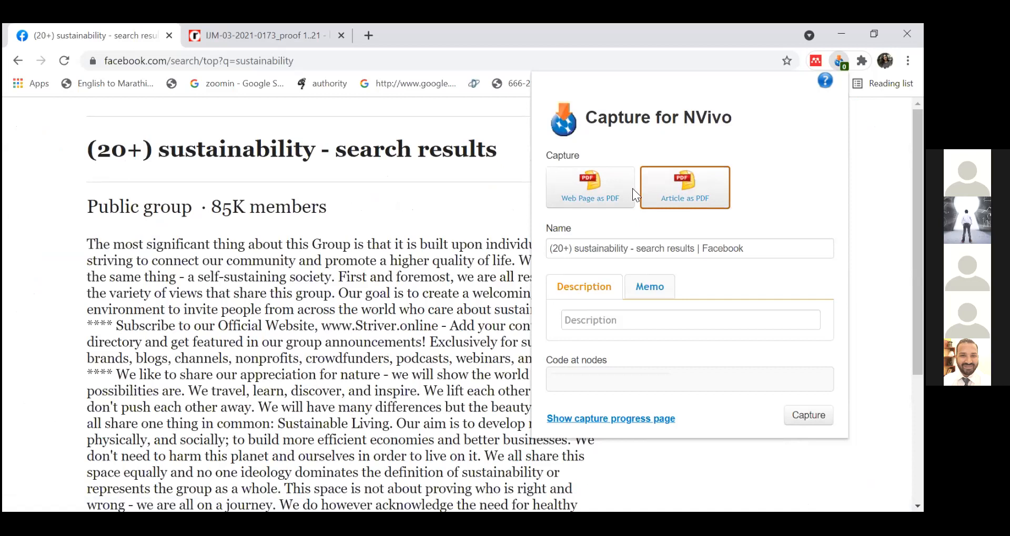
left_click(579, 201)
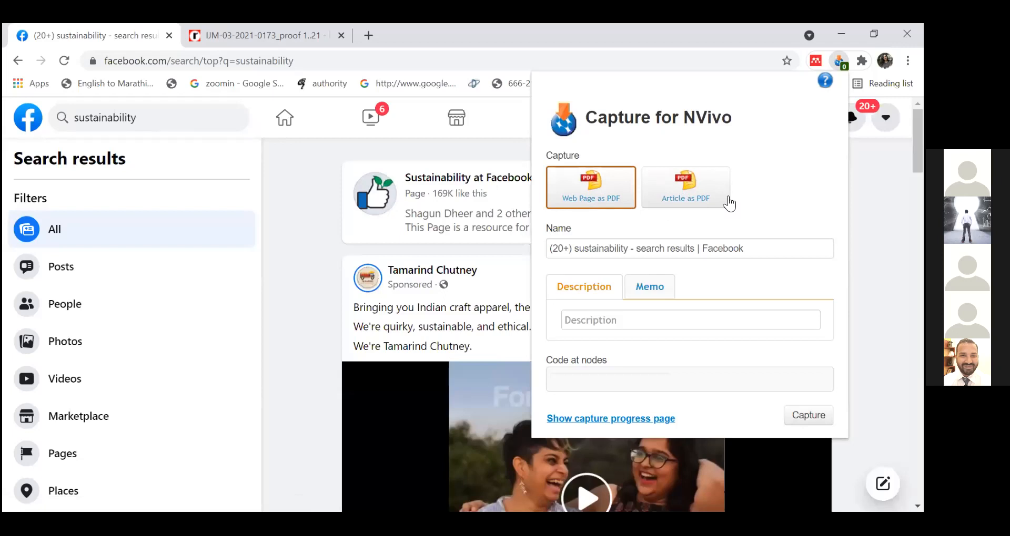
left_click(694, 192)
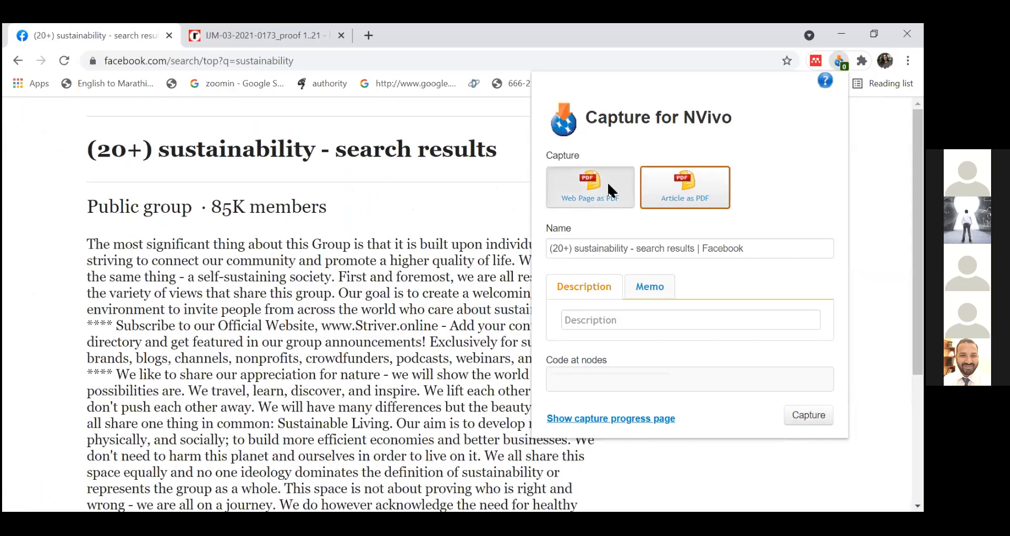
left_click(612, 191)
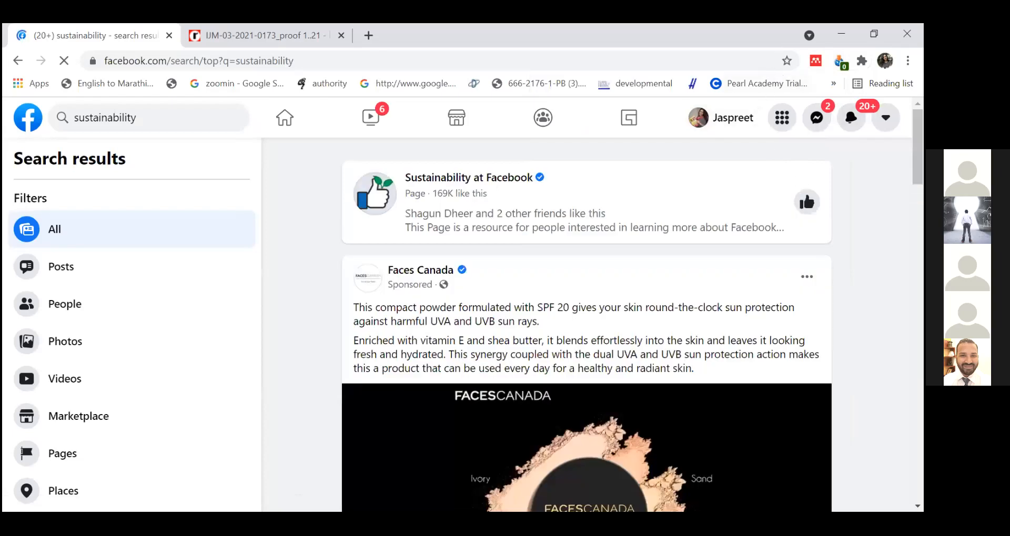
Step: Capture the Facebook sustainability search results with NCapture using Web Page as PDF and the suggested name
left_click(839, 60)
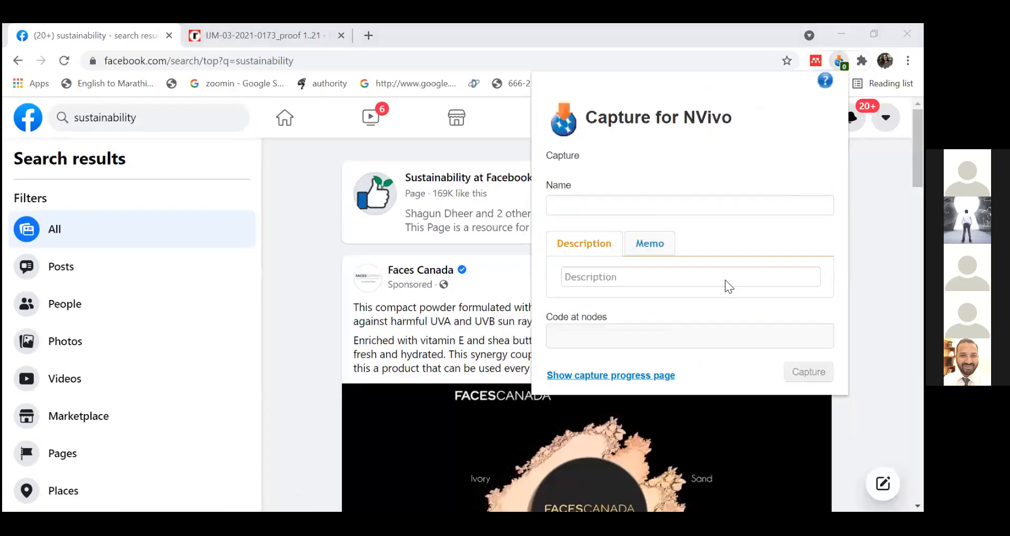
mouse_move(504, 188)
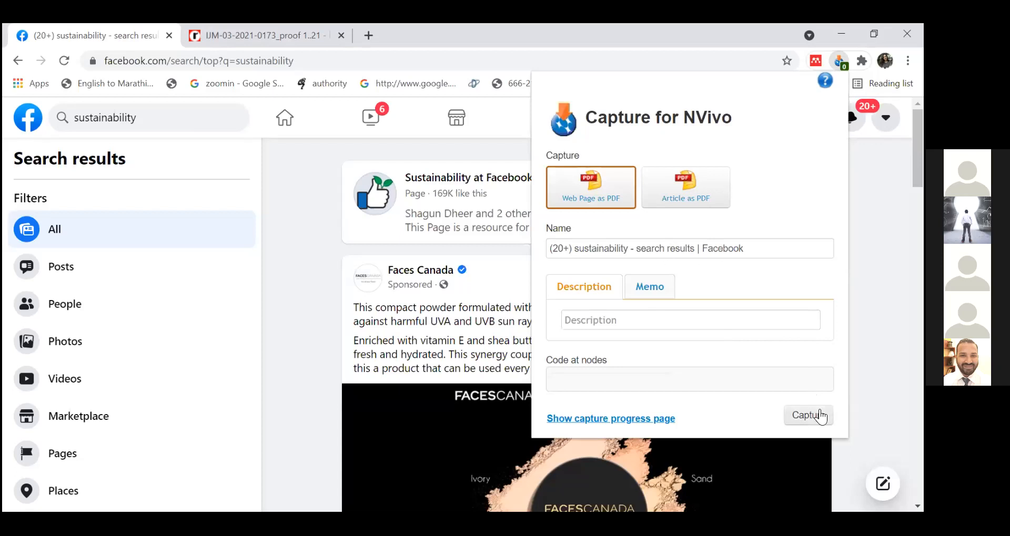
left_click(821, 416)
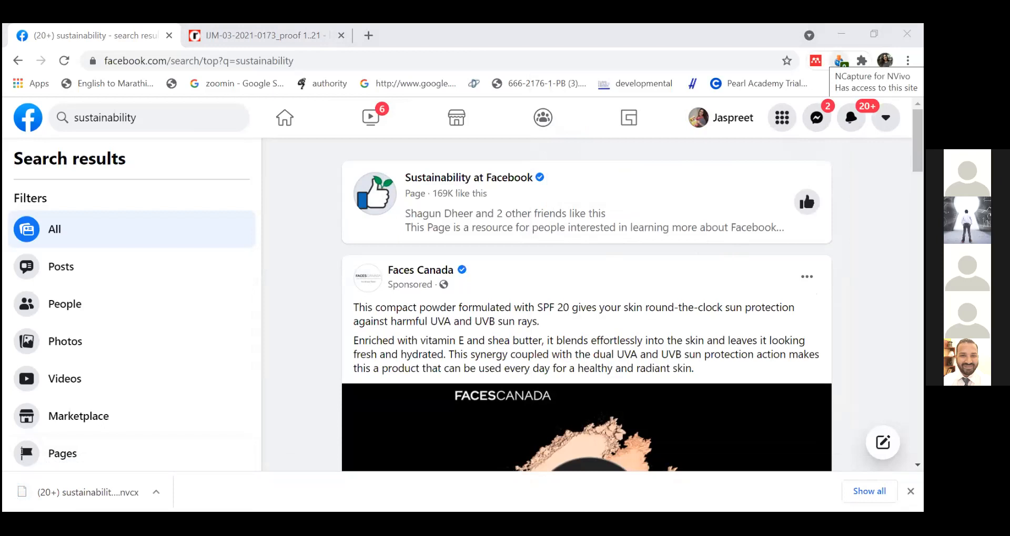
Step: Check the NCapture progress page and show the downloaded .nvcx capture file in its folder
left_click(840, 61)
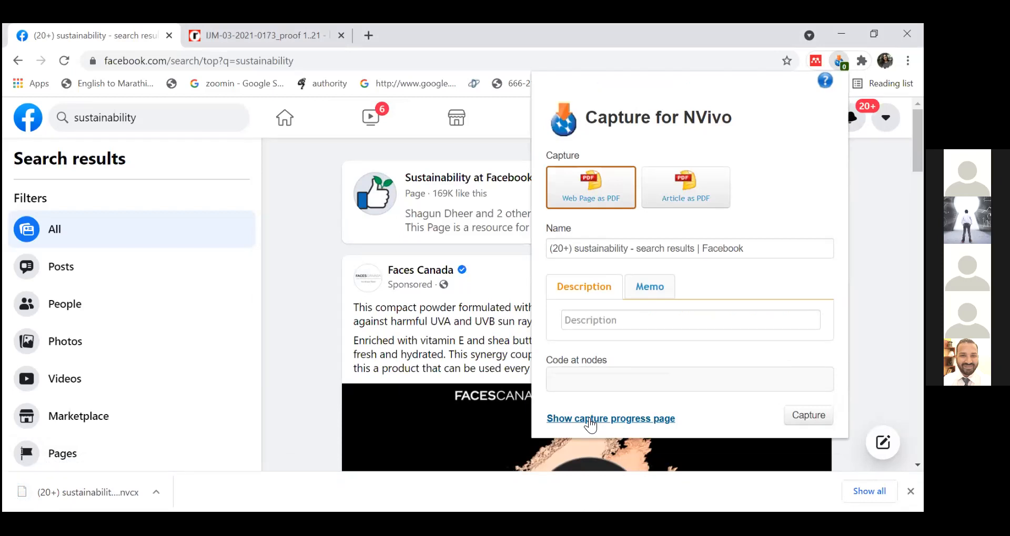
left_click(590, 419)
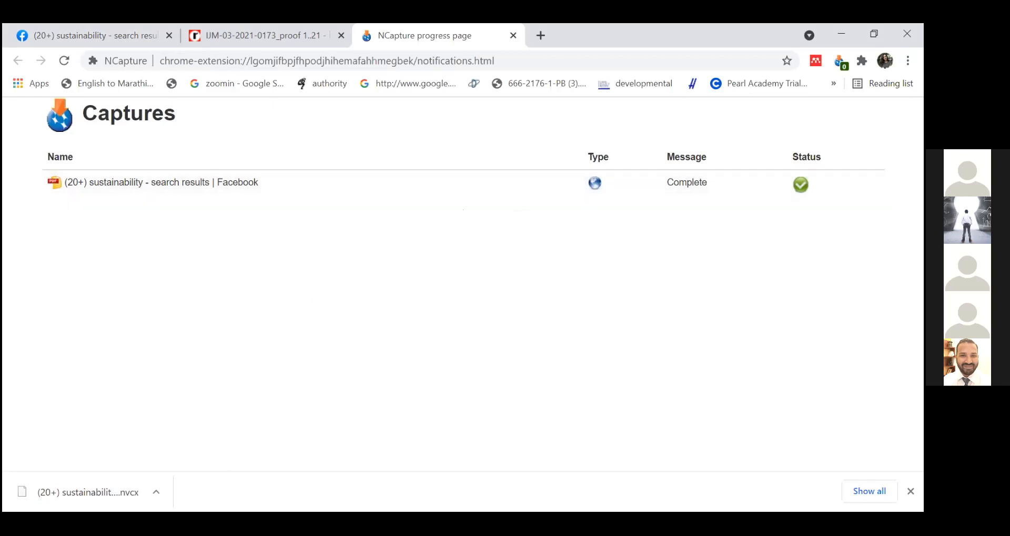
left_click(156, 492)
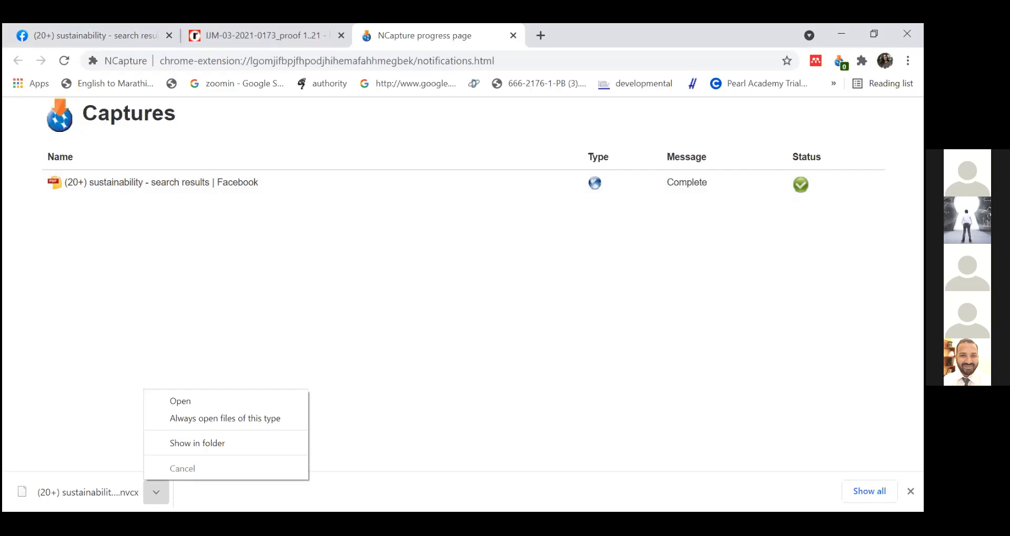
left_click(209, 444)
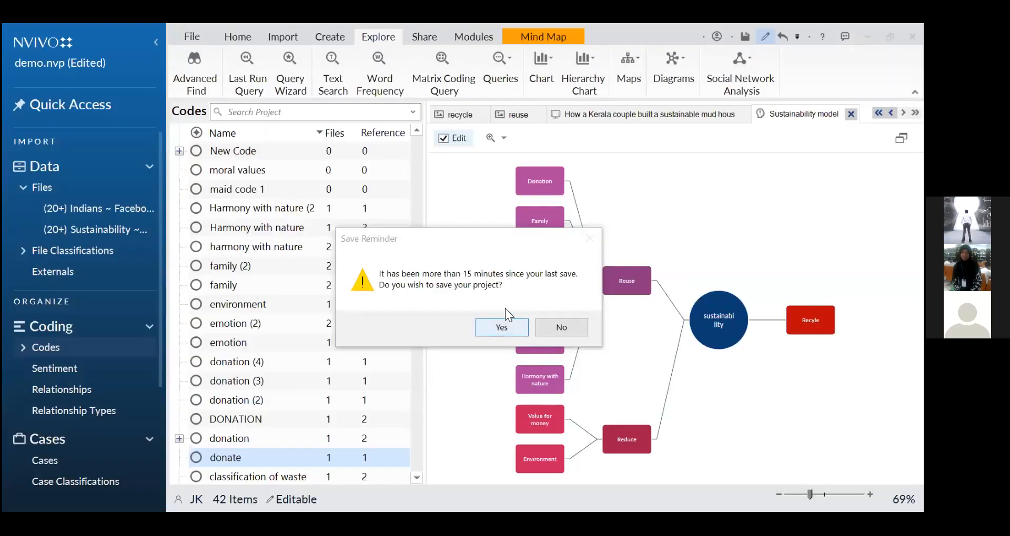
Step: Save the NVivo project from the save reminder, accepting that preview query results are not stored
left_click(515, 326)
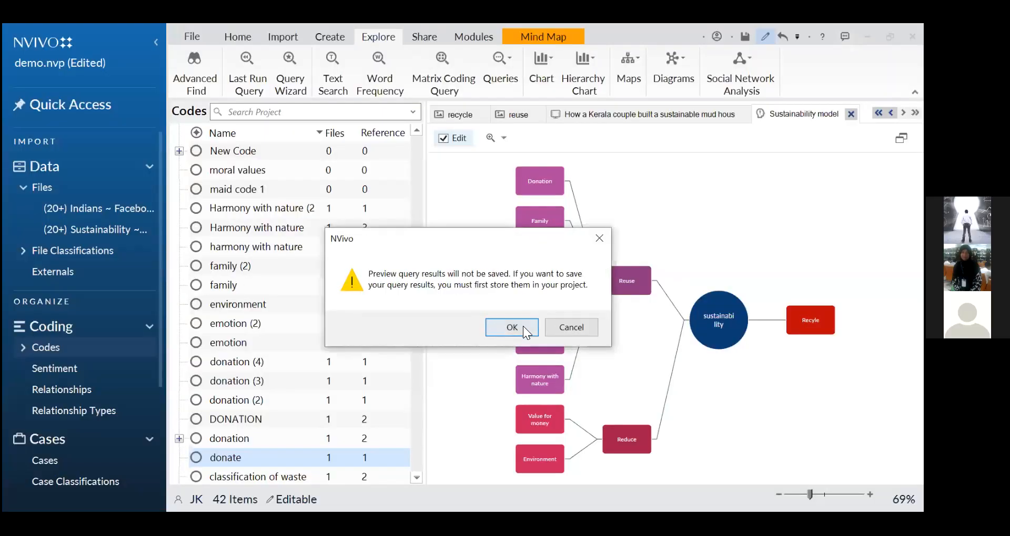
left_click(523, 326)
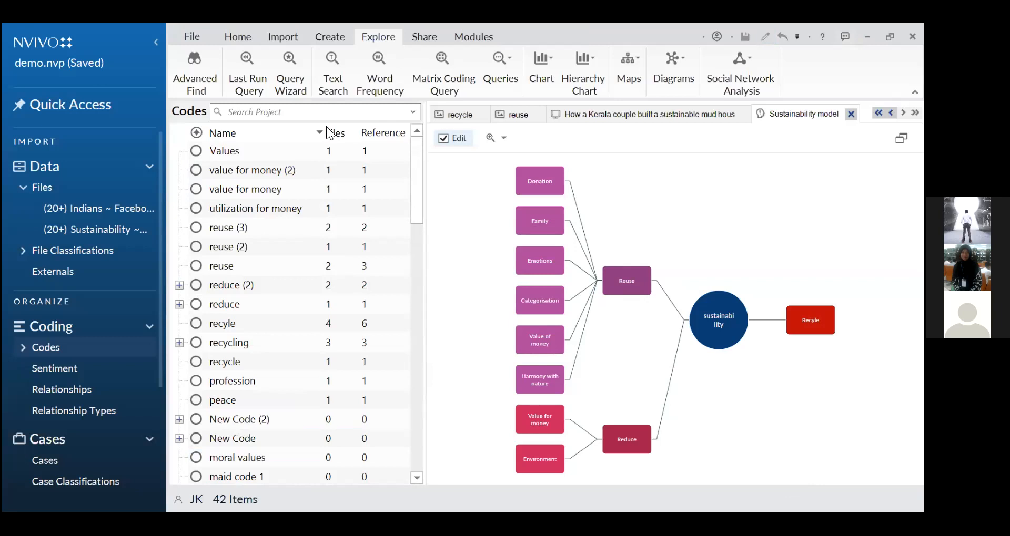
Step: Review the NCapture import options for captures in the Downloads folder, and close them without importing
left_click(287, 36)
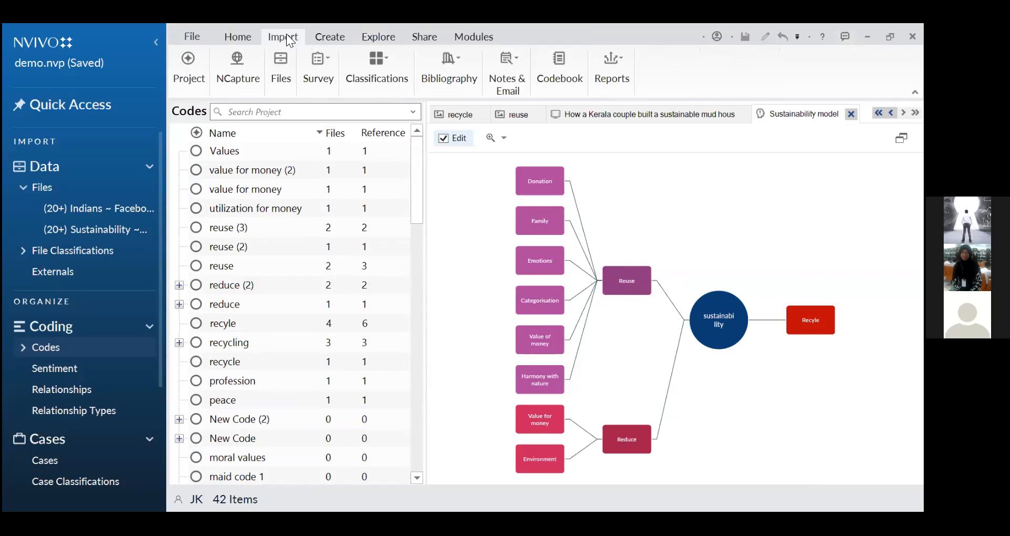
left_click(227, 79)
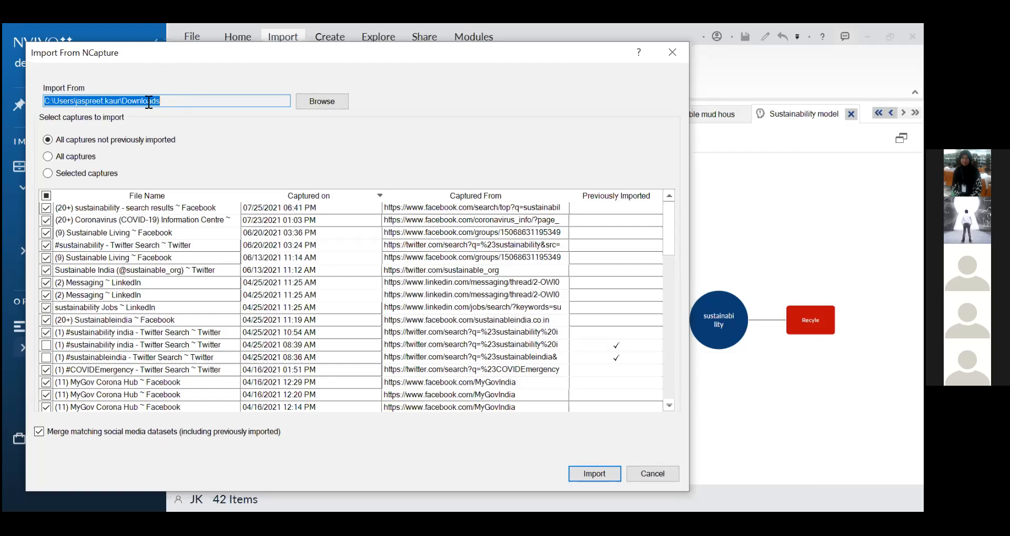
left_click(177, 102)
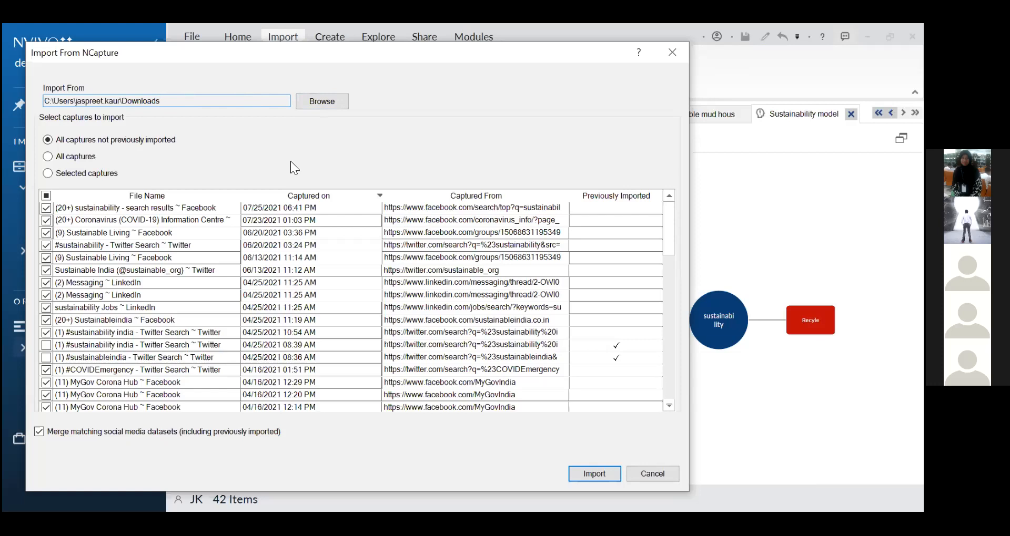
key("alt+Tab")
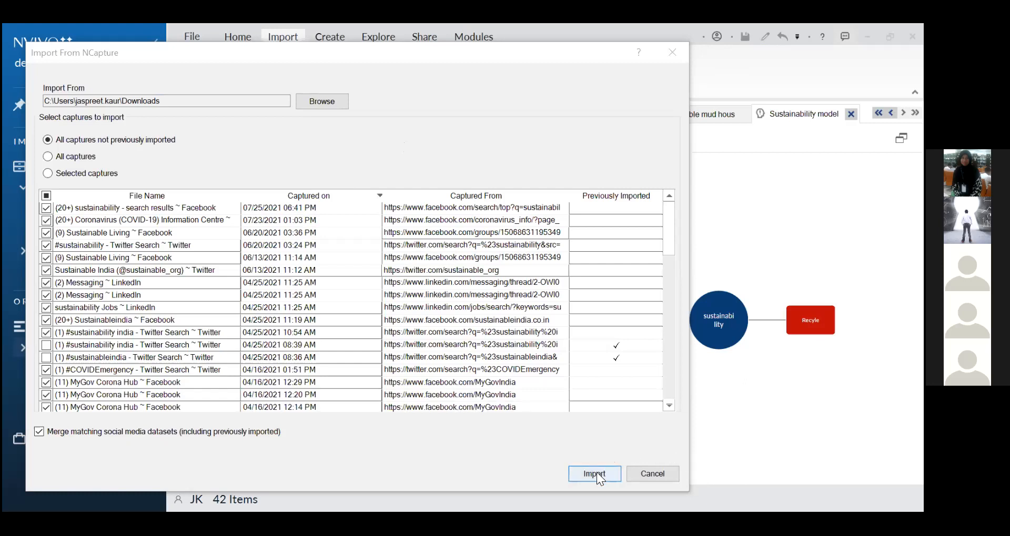
left_click(660, 477)
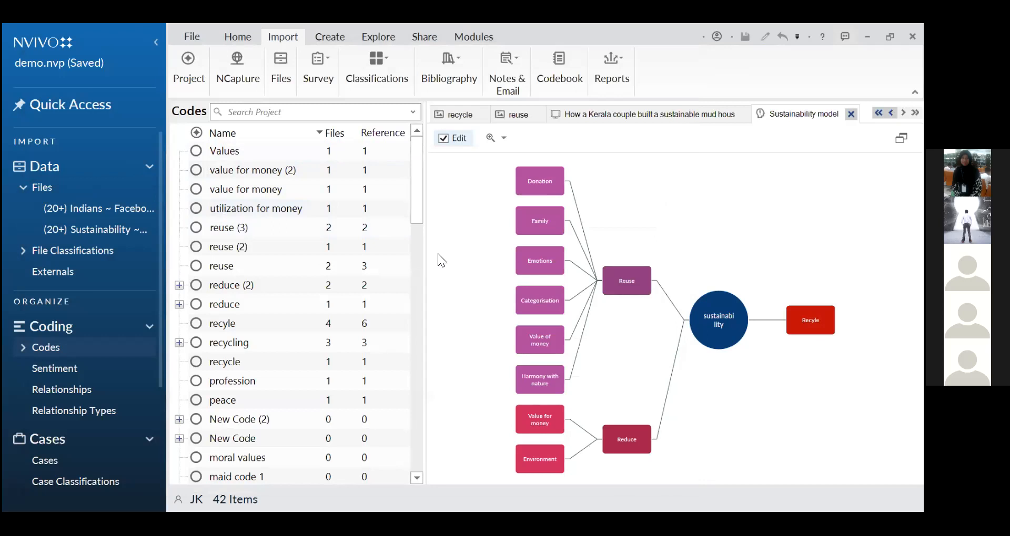
Step: List the project files and open the "(20+) Sustainability ~ Facebook" dataset
left_click(46, 190)
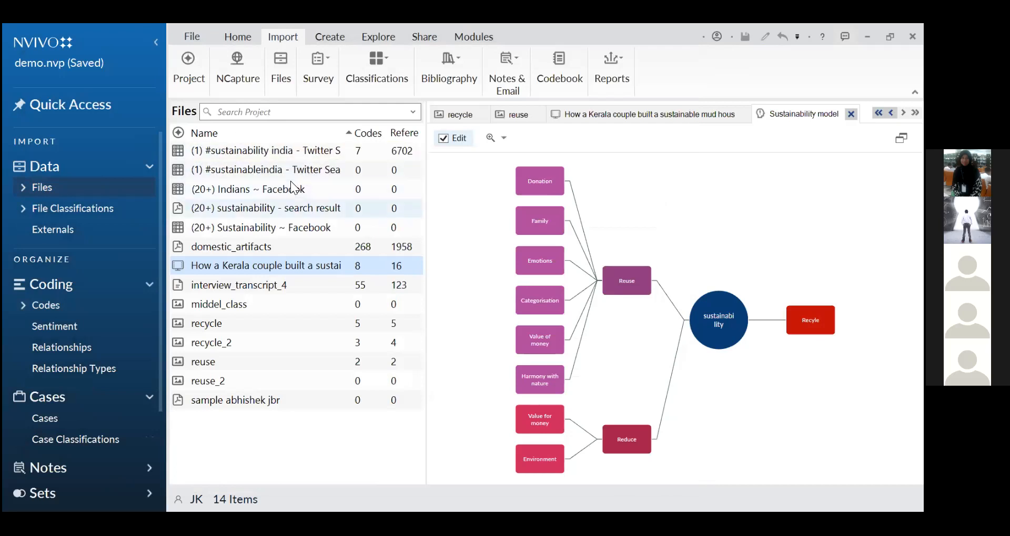
left_click(293, 228)
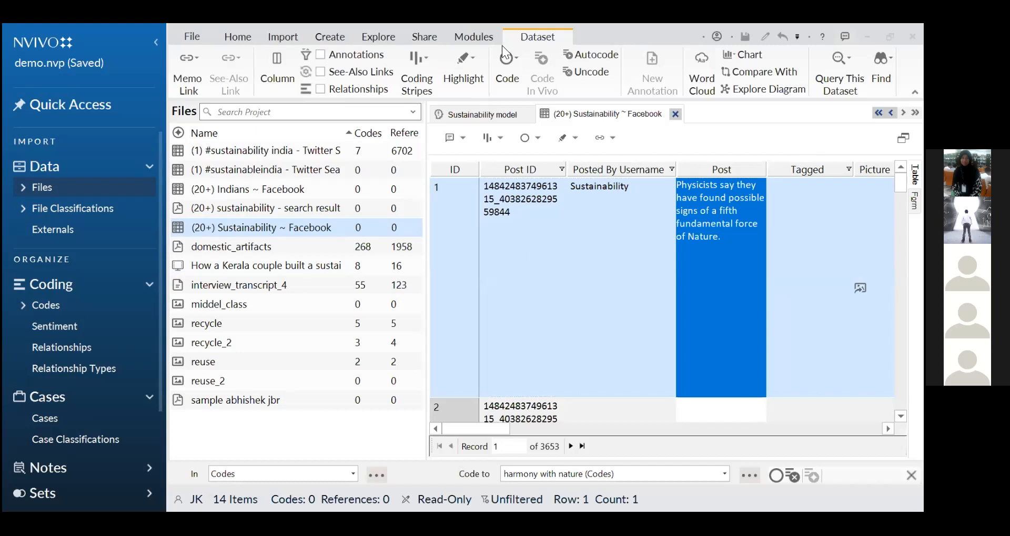
Step: Open the "(1) #sustainability india - Twitter Search ~ Twitter" dataset and select its Tweet ID column
left_click(321, 150)
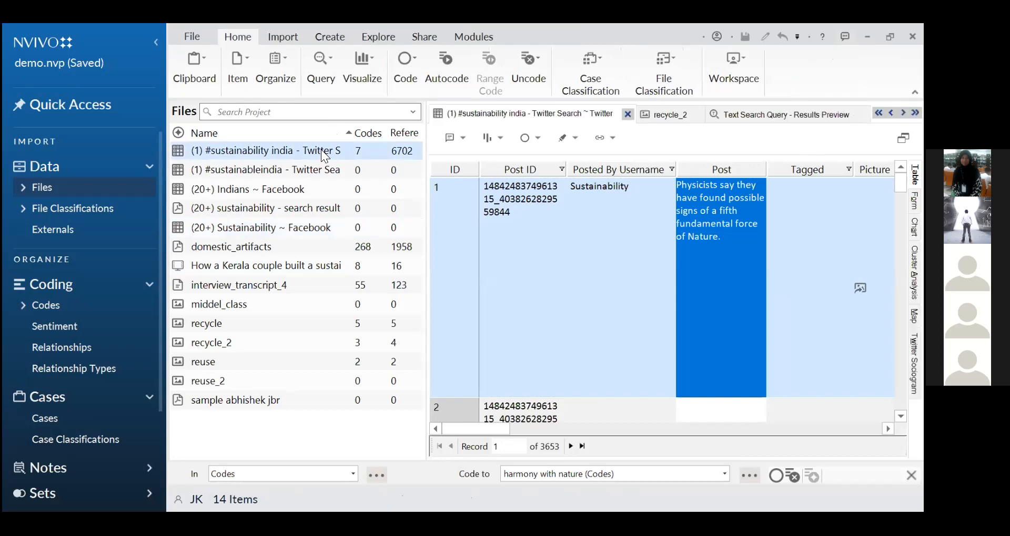
double_click(321, 149)
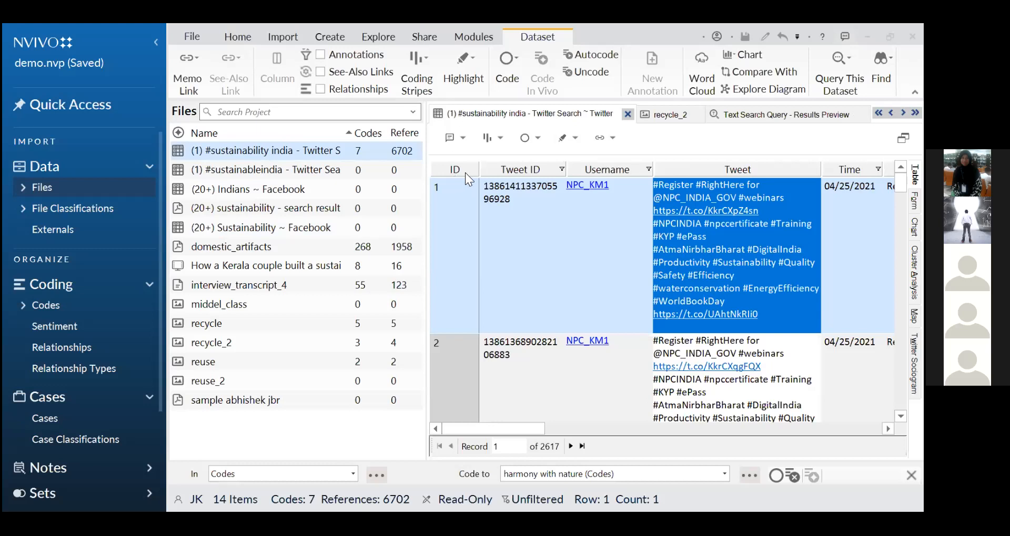
left_click(525, 177)
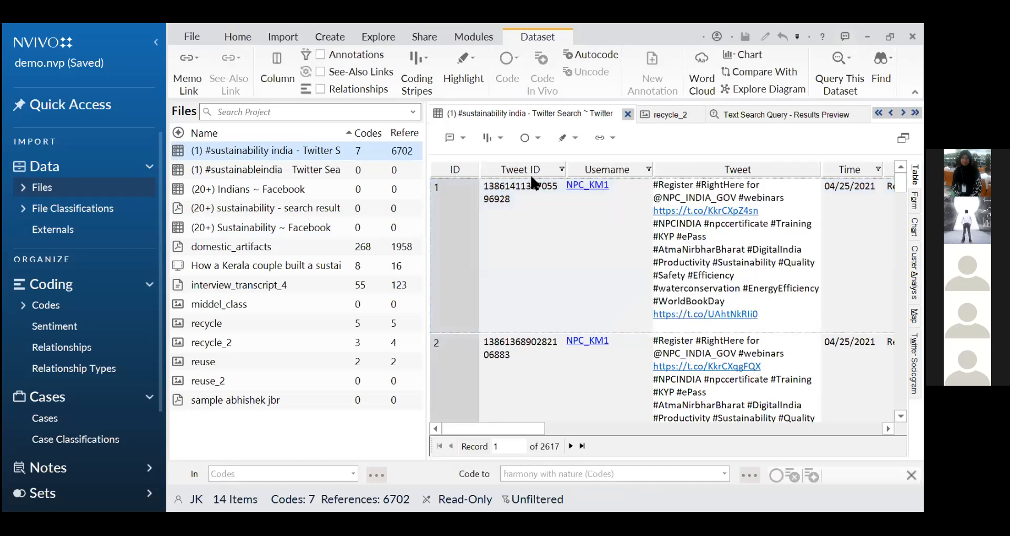
Step: Examine the columns of the "#sustainability india" Twitter dataset table, from Tweet ID, Username, Tweet and Time through retweets, hashtags and mentions
left_click(532, 183)
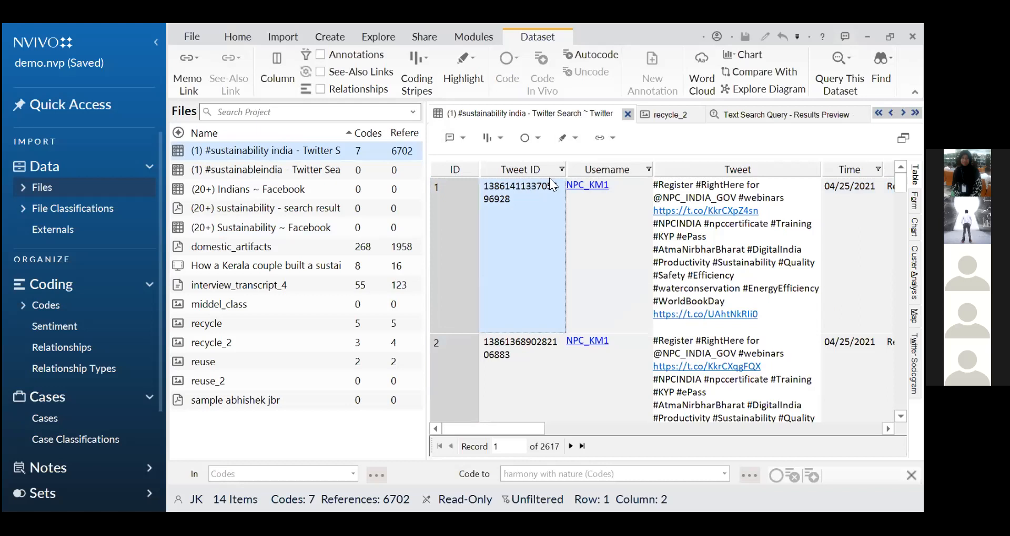
left_click(608, 172)
left_click(725, 173)
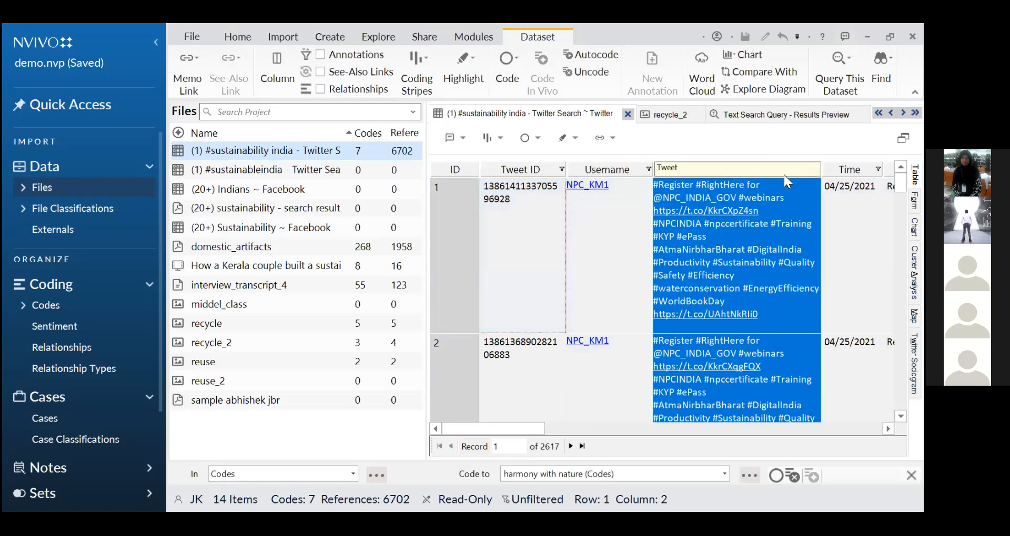
left_click(849, 169)
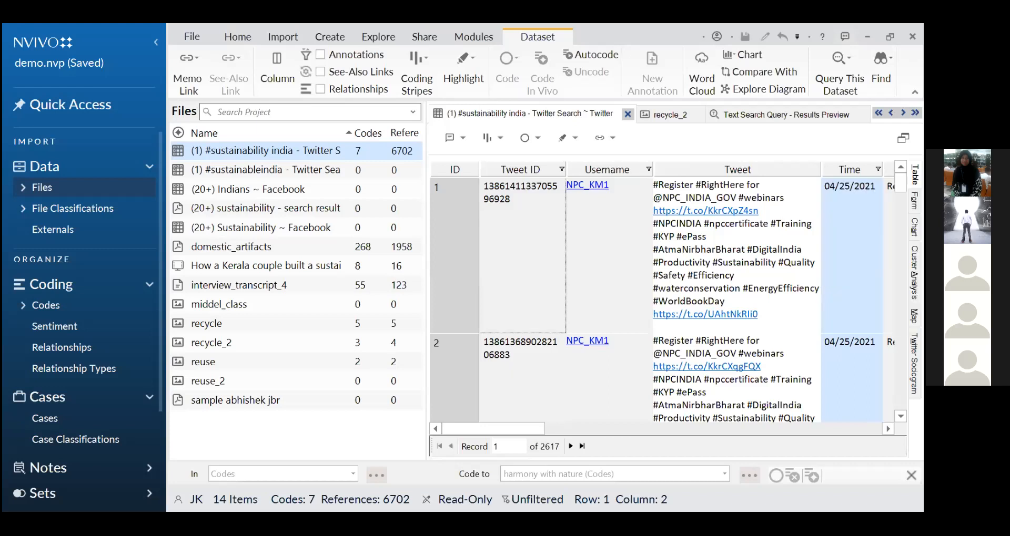
left_click(914, 174)
left_click(888, 429)
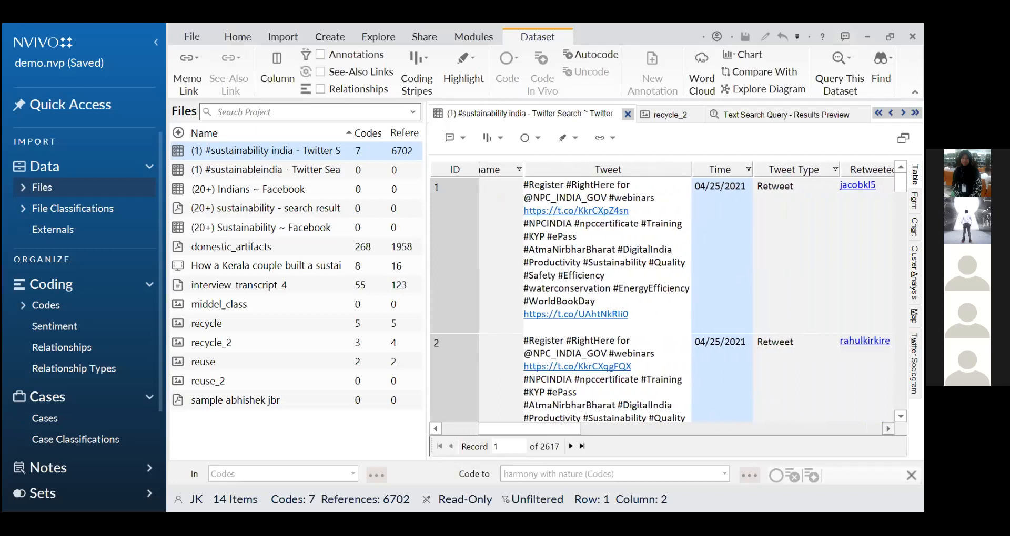
scroll(668, 300, "right", 11)
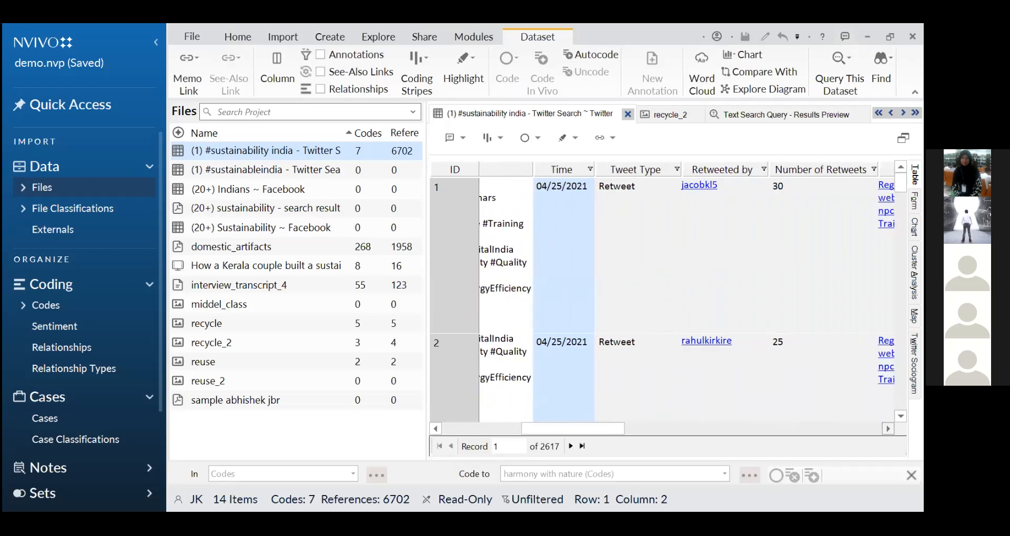
scroll(668, 300, "right", 6)
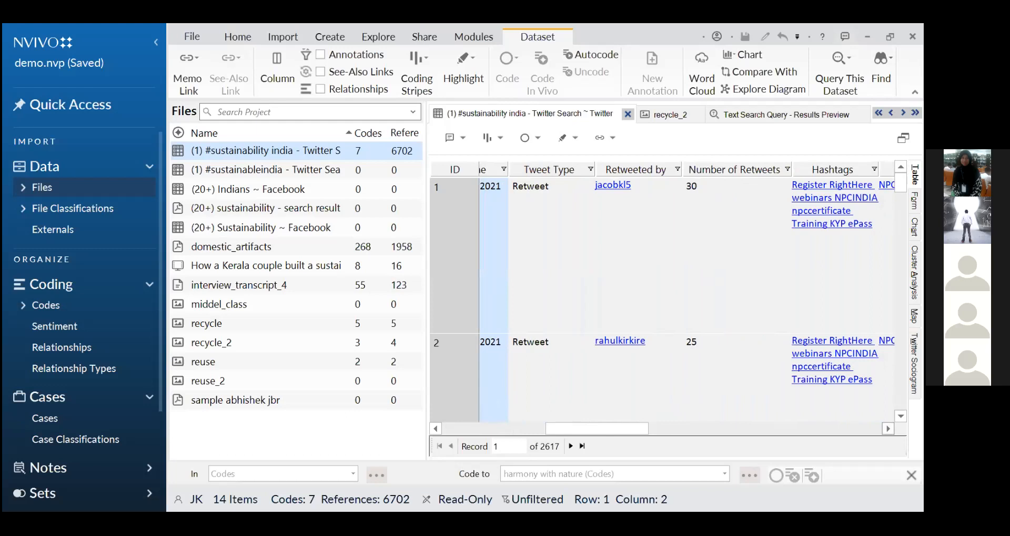
scroll(531, 403, "right", 6)
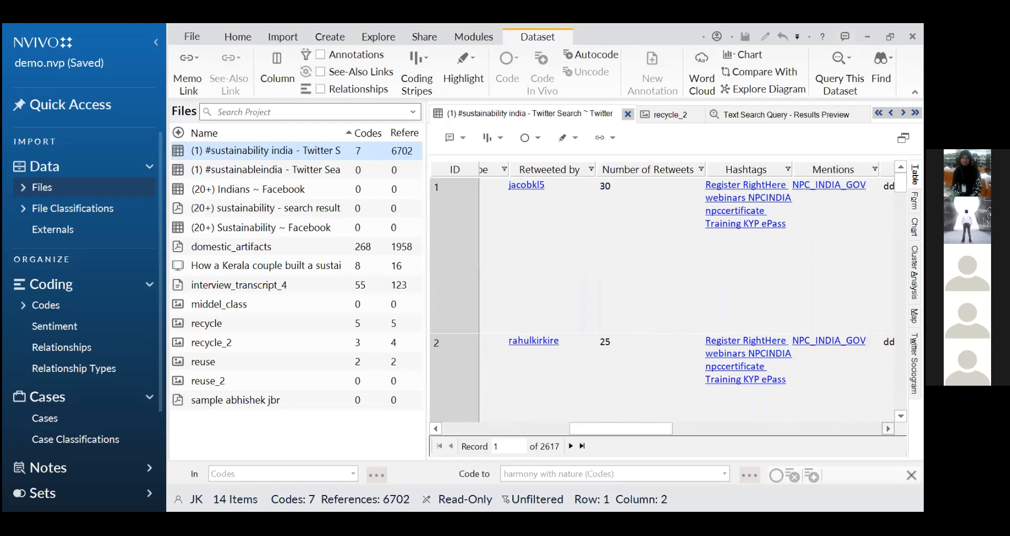
left_click(456, 429)
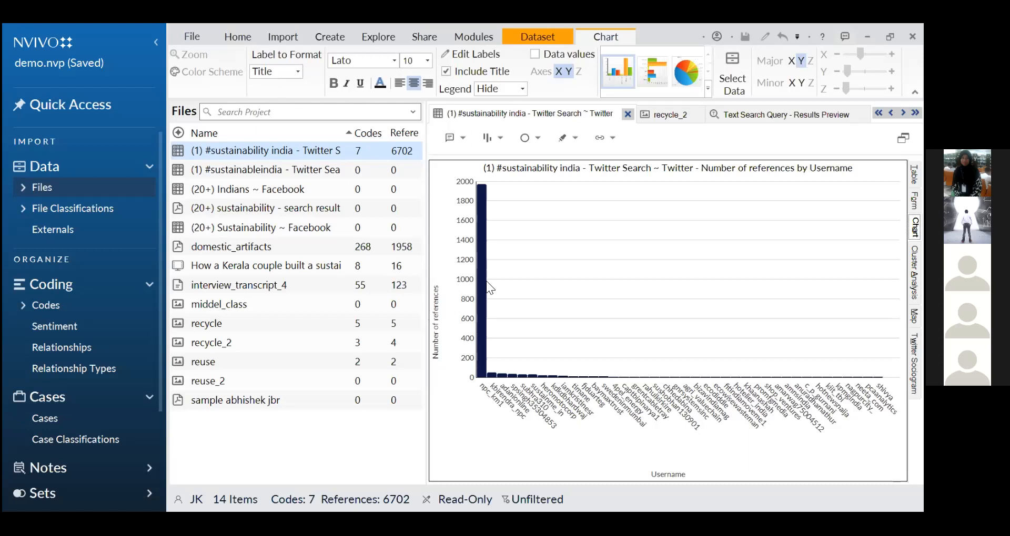
Step: Examine the Twitter dataset's chart of references by username and its cluster analysis of usernames by word similarity
mouse_move(480, 241)
mouse_move(485, 362)
left_click(914, 274)
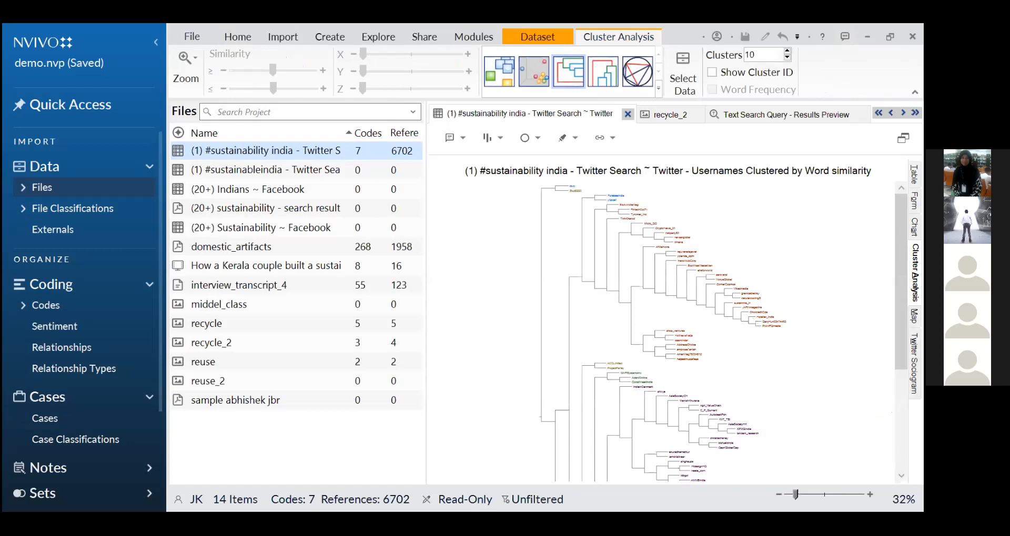
scroll(738, 340, "down", 1)
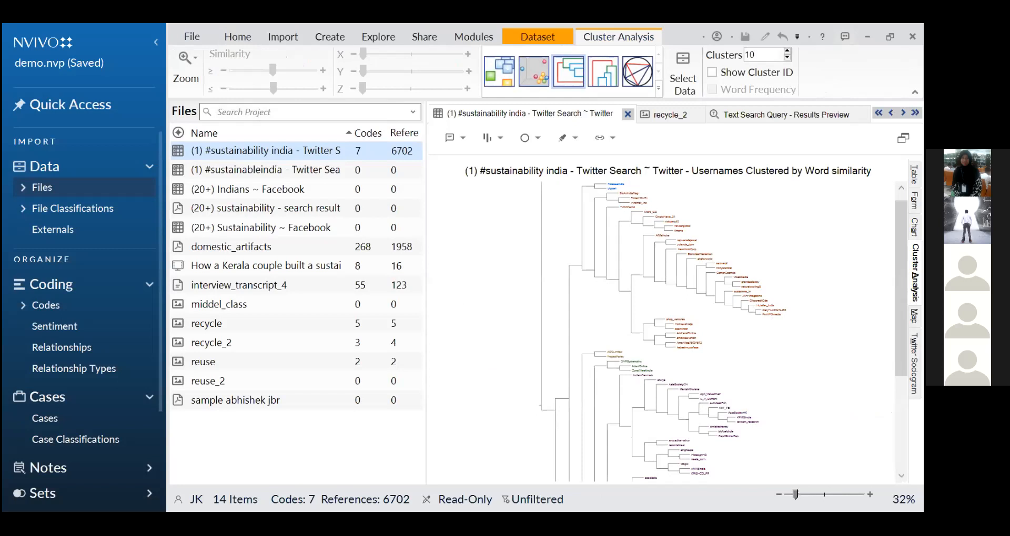
scroll(772, 367, "up", 4)
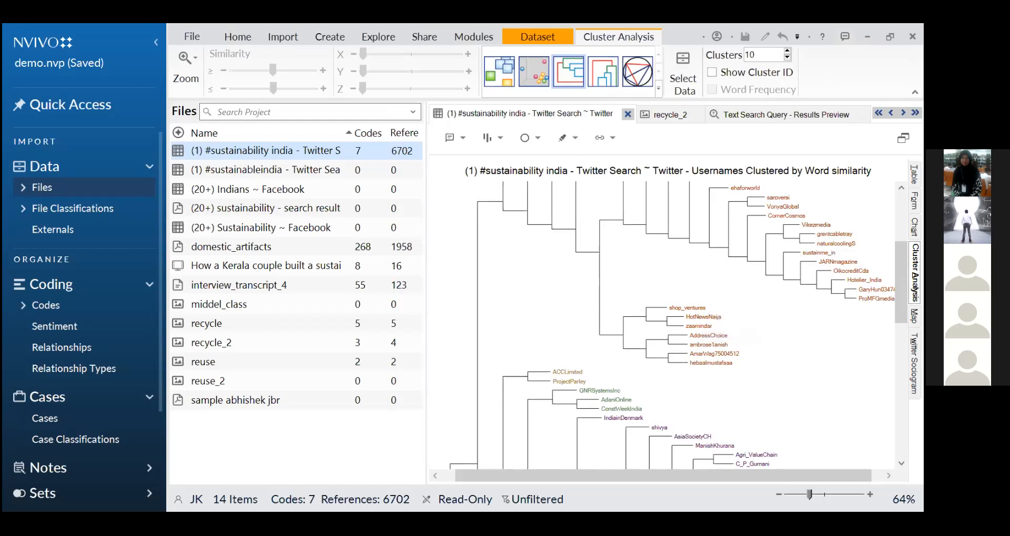
Step: Show the Twitter dataset's locations on the map, and display its Twitter sociogram at 30% zoom
left_click(914, 317)
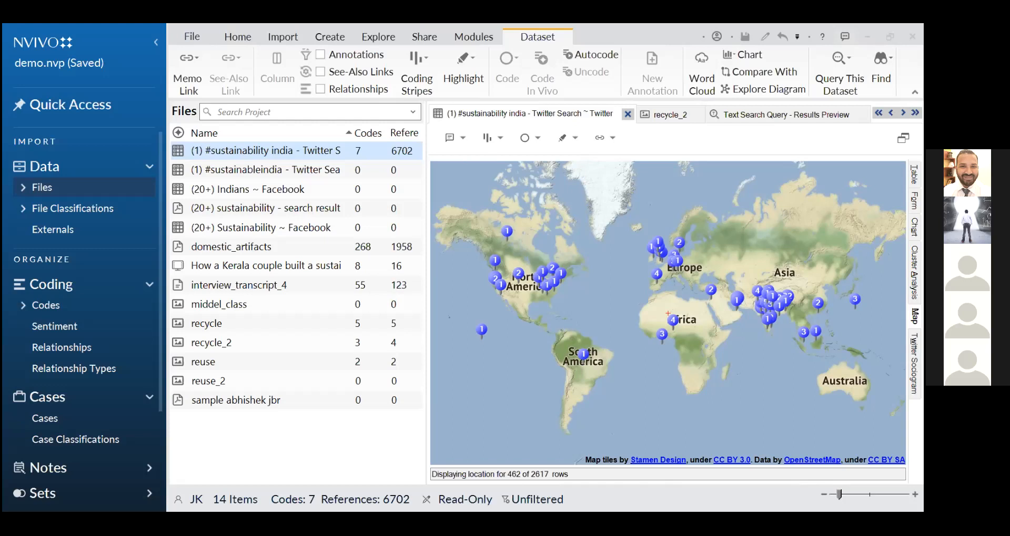
left_click(914, 364)
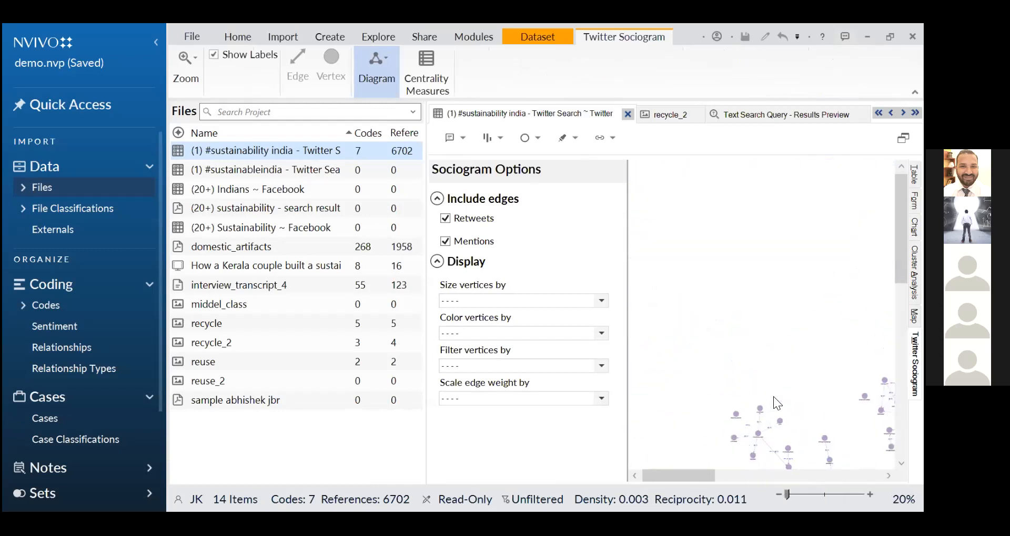
left_click_drag(787, 495, 790, 495)
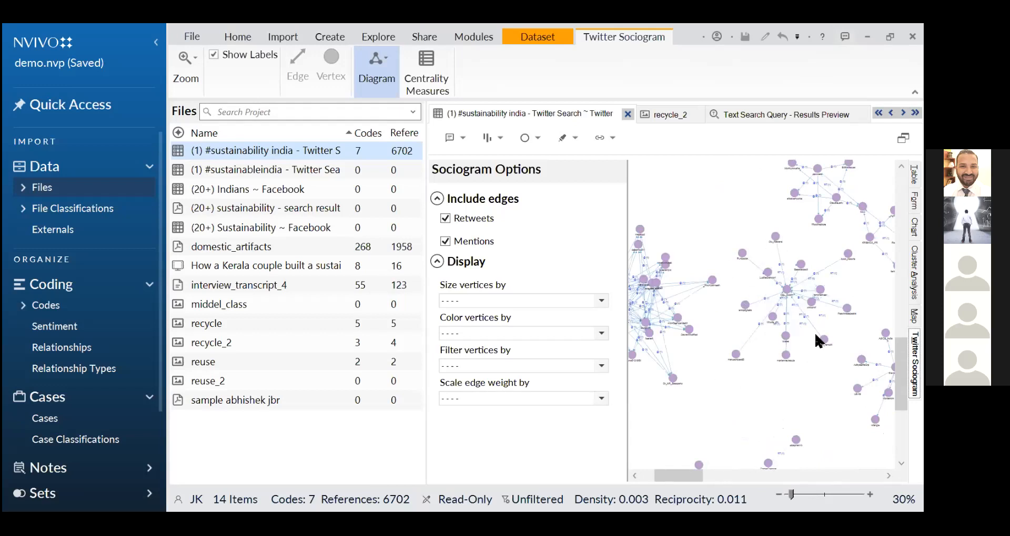
Step: Examine the user clusters across the Twitter sociogram and open the tweet data behind a single user vertex
left_click(634, 476)
left_click(633, 477)
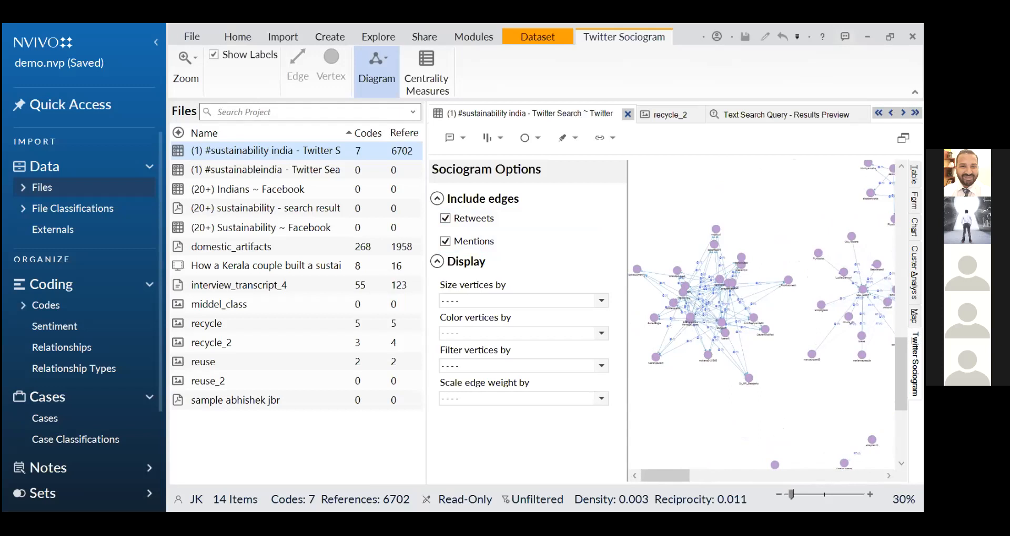
left_click(901, 463)
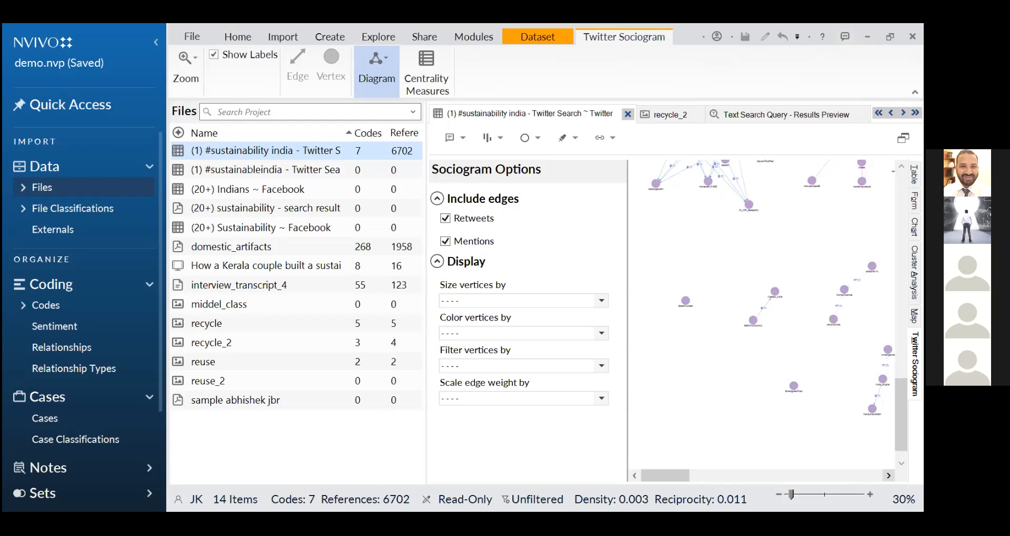
left_click(888, 475)
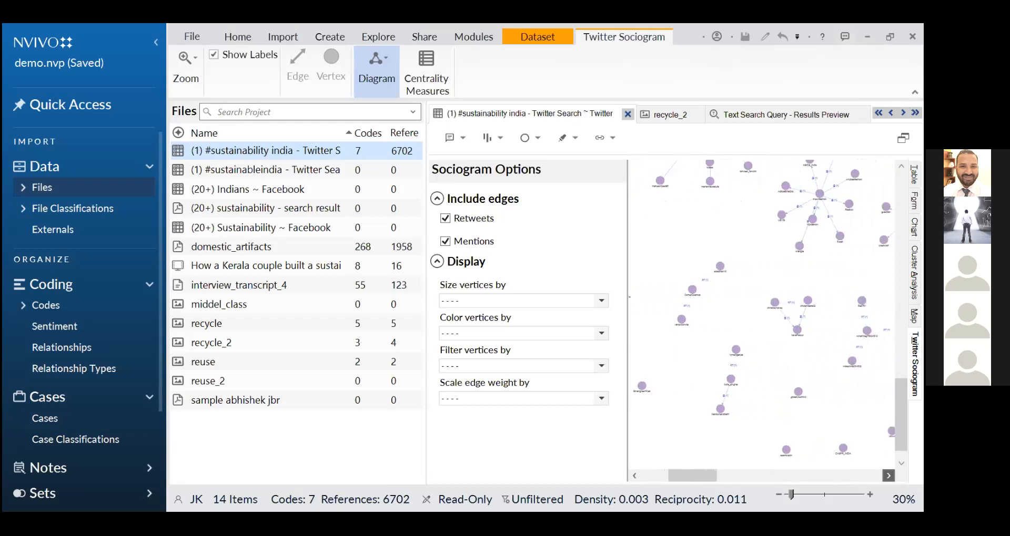
left_click(901, 166)
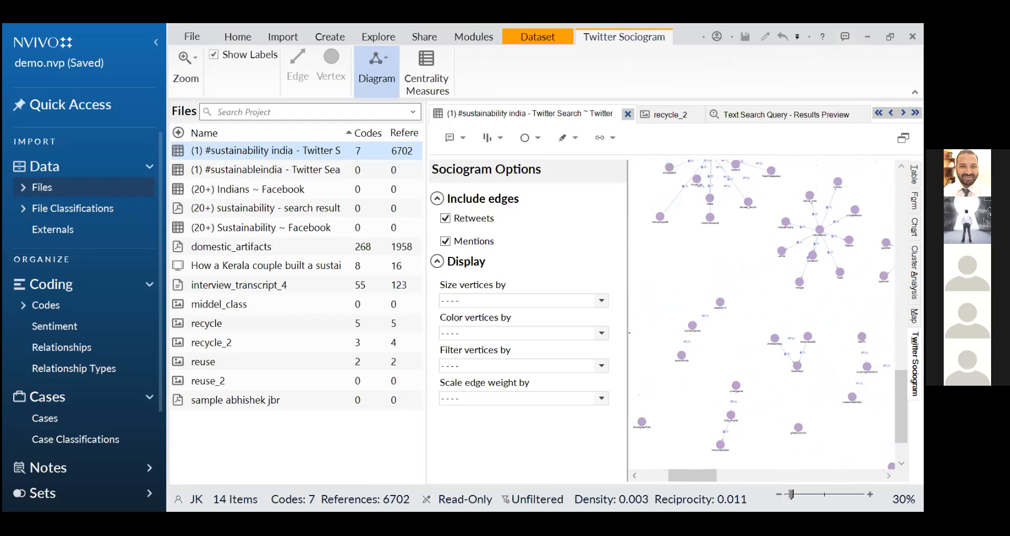
left_click(901, 166)
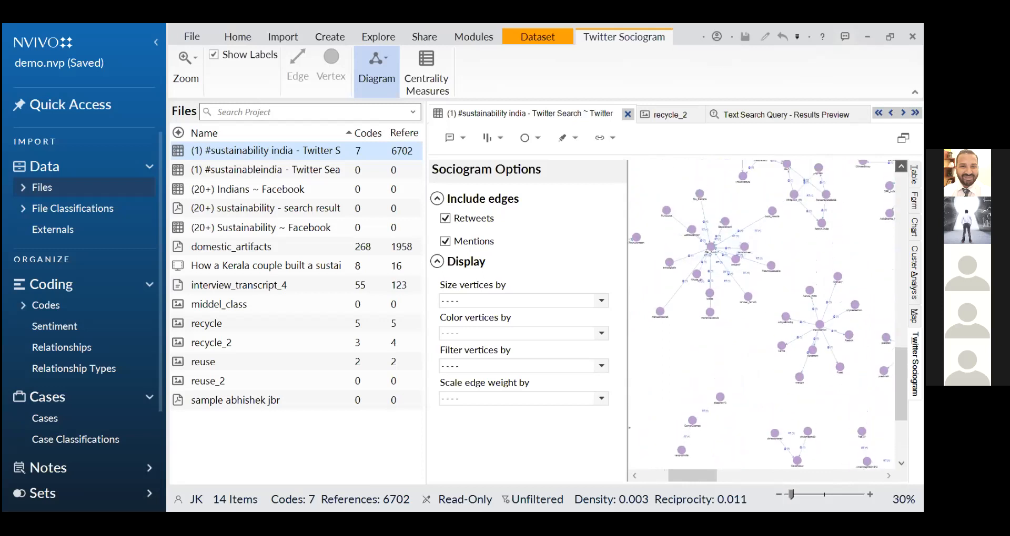
left_click(718, 254)
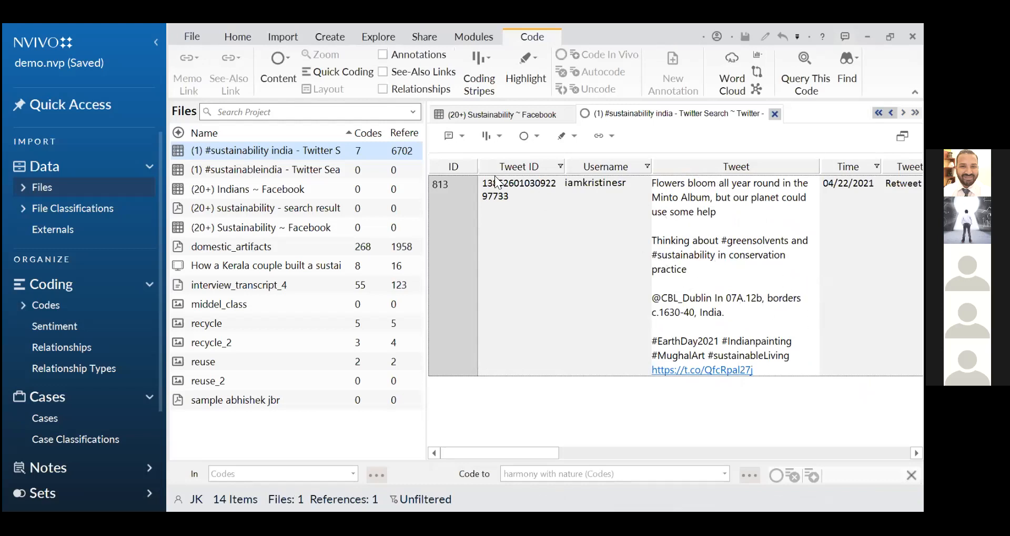
Step: Return to the "(20+) Sustainability ~ Facebook" dataset, select it in the file list and view its table
left_click(531, 115)
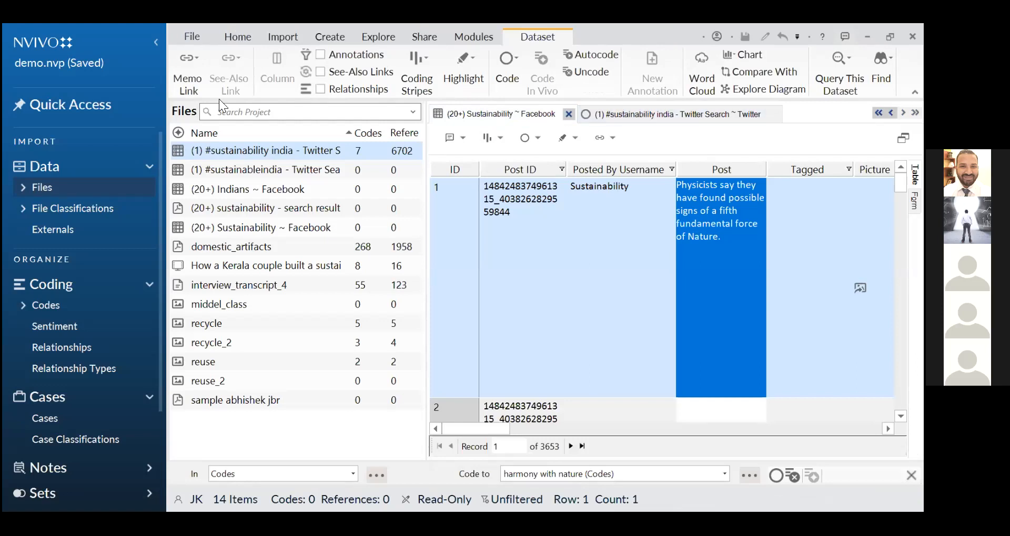
left_click(316, 230)
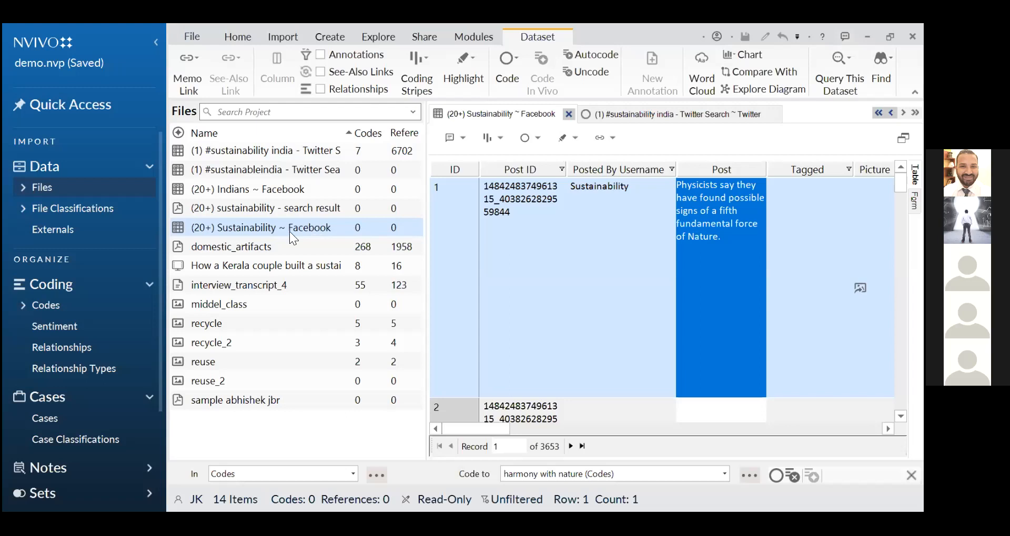
left_click(302, 225)
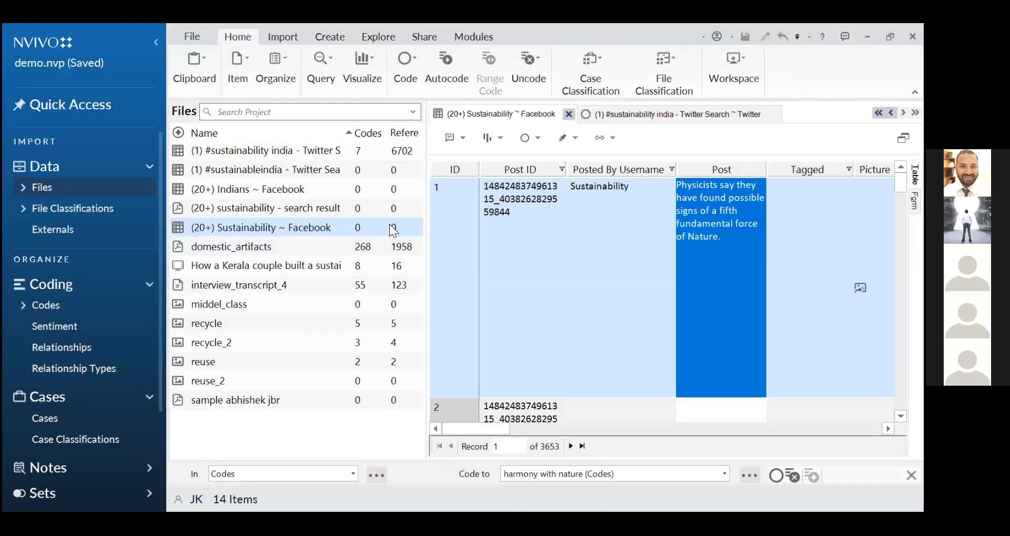
left_click(379, 231)
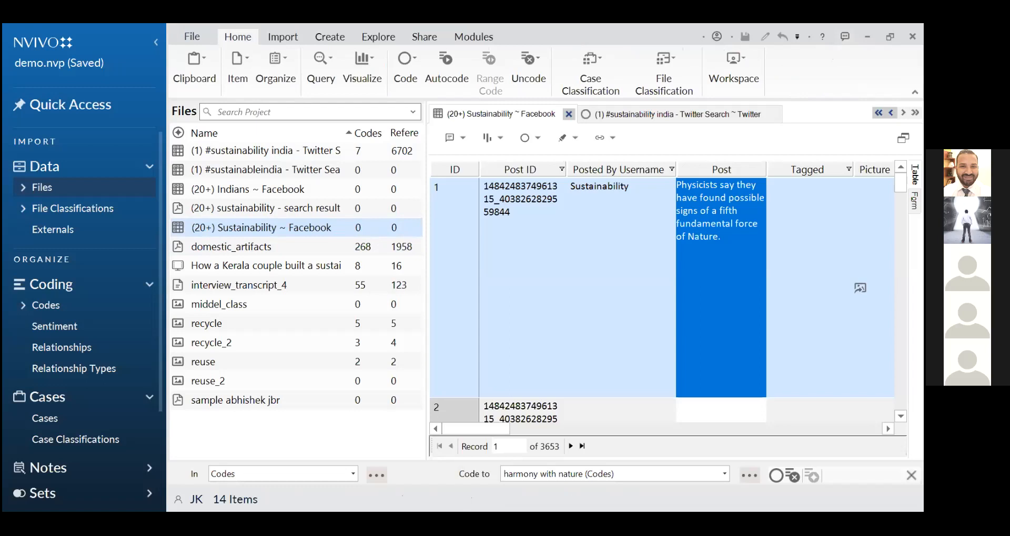
left_click(914, 175)
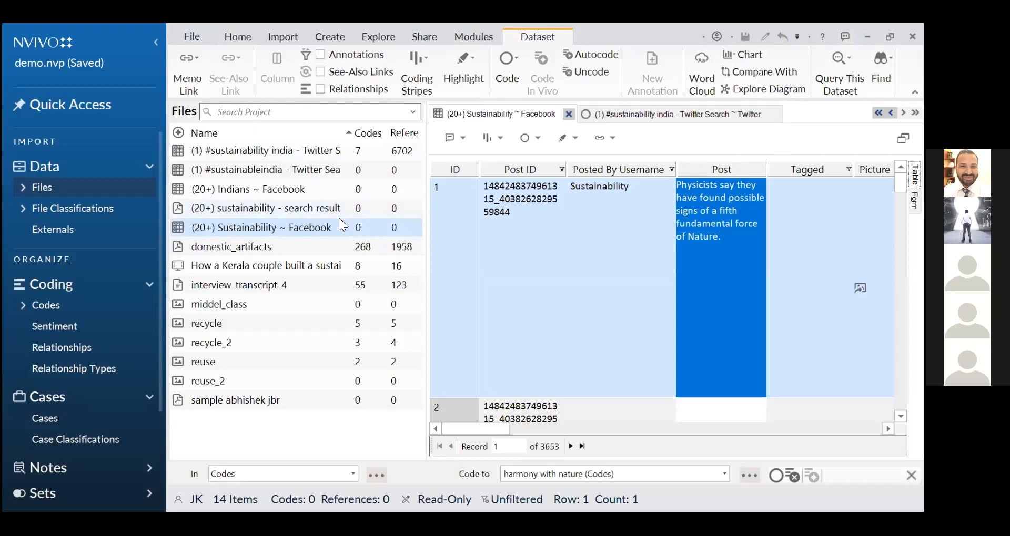
Step: Run a Word Frequency query on only the "(1) #sustainability india - Twitter Search ~ Twitter" dataset and display the results as a word cloud
left_click(365, 155)
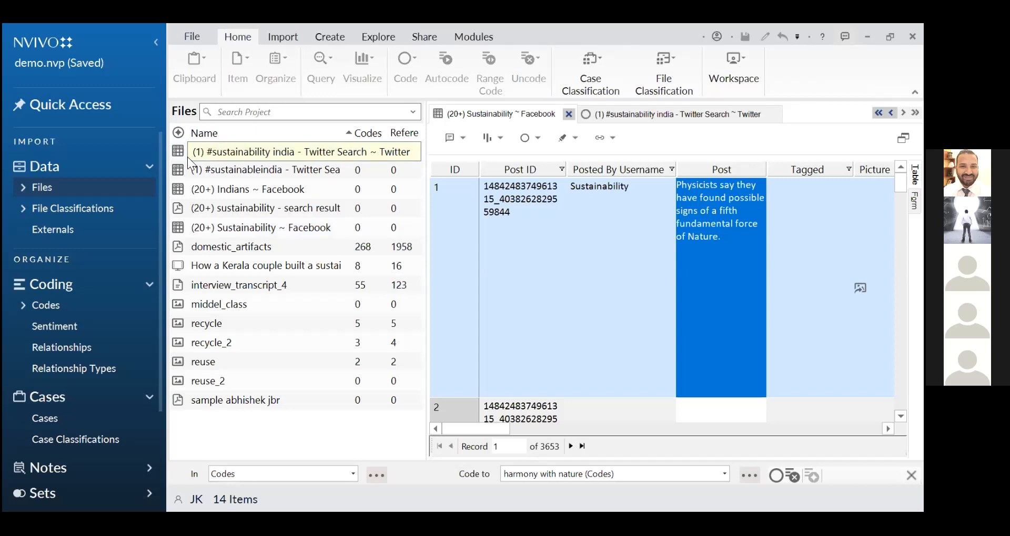
left_click(358, 32)
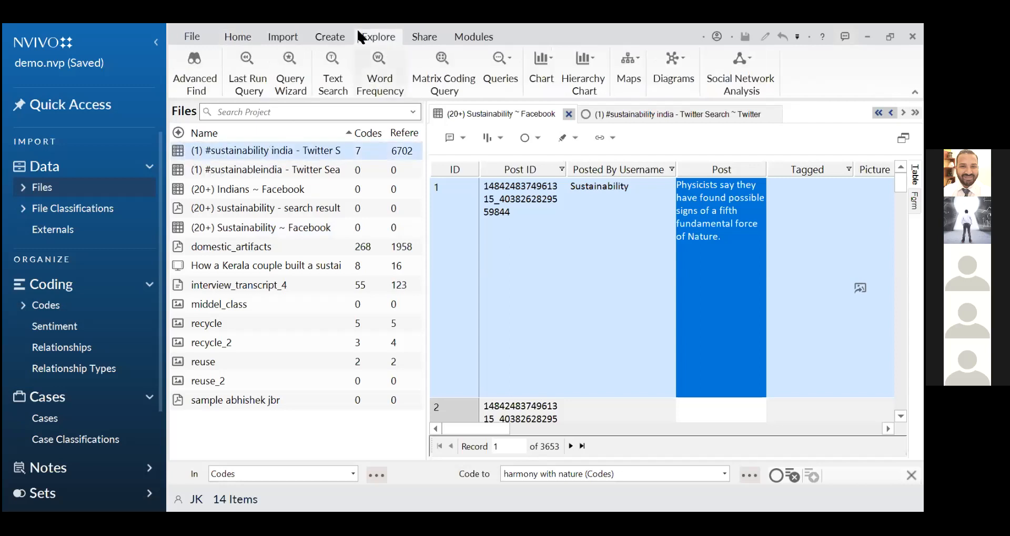
left_click(379, 71)
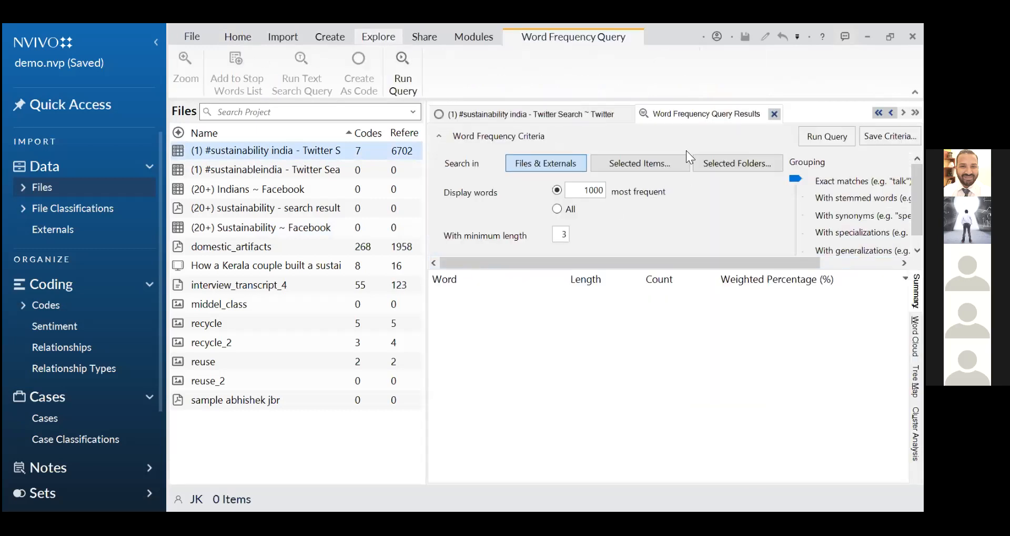
left_click(655, 165)
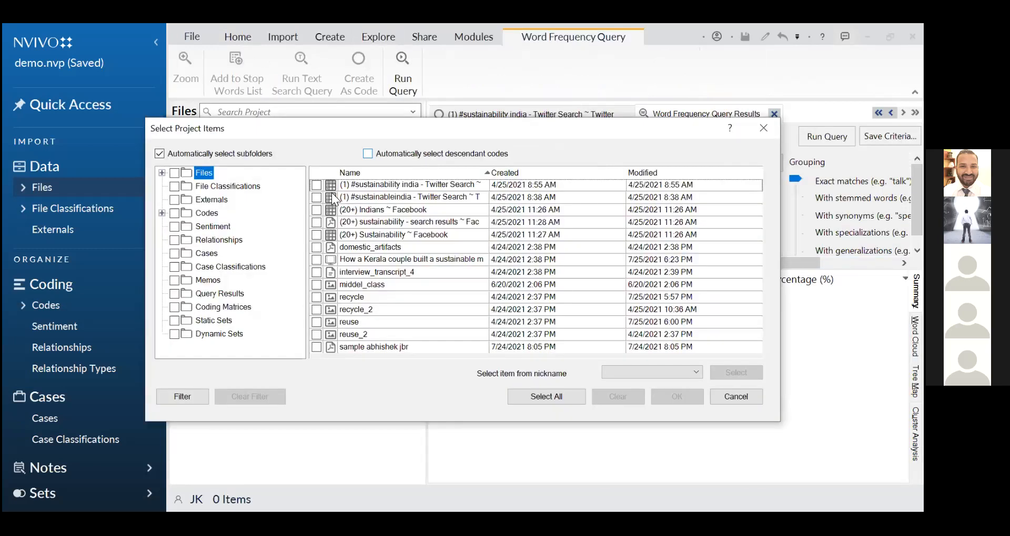
left_click(320, 186)
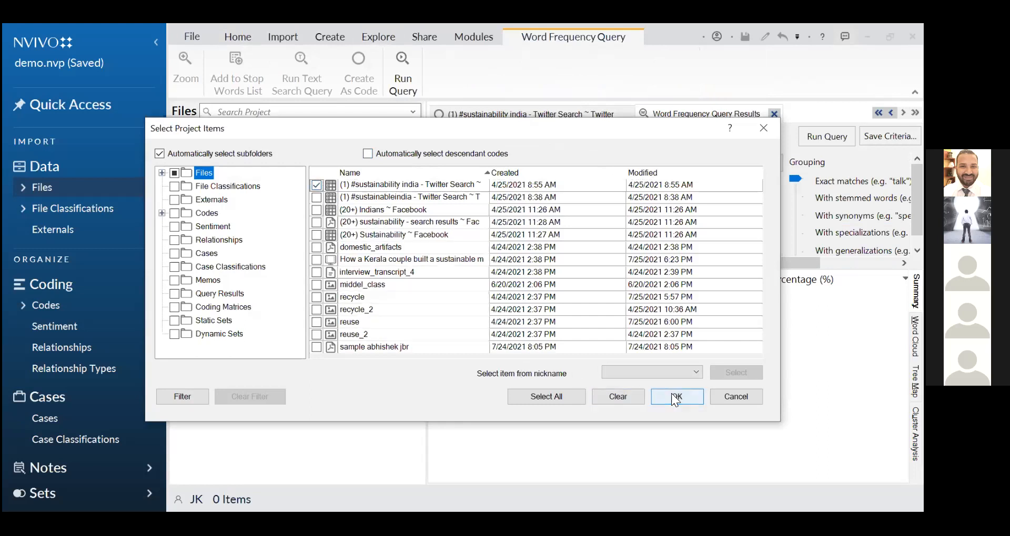
left_click(672, 394)
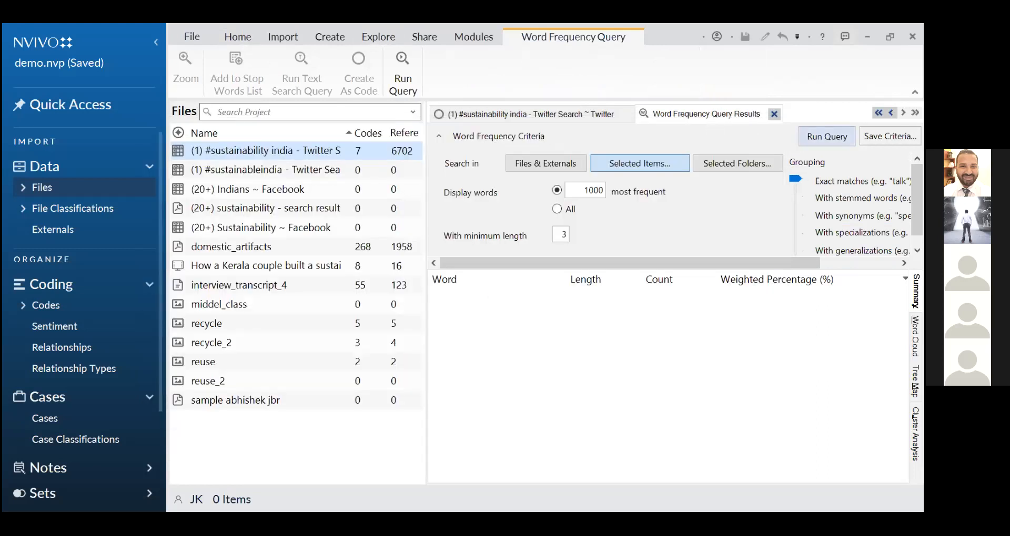
left_click(827, 137)
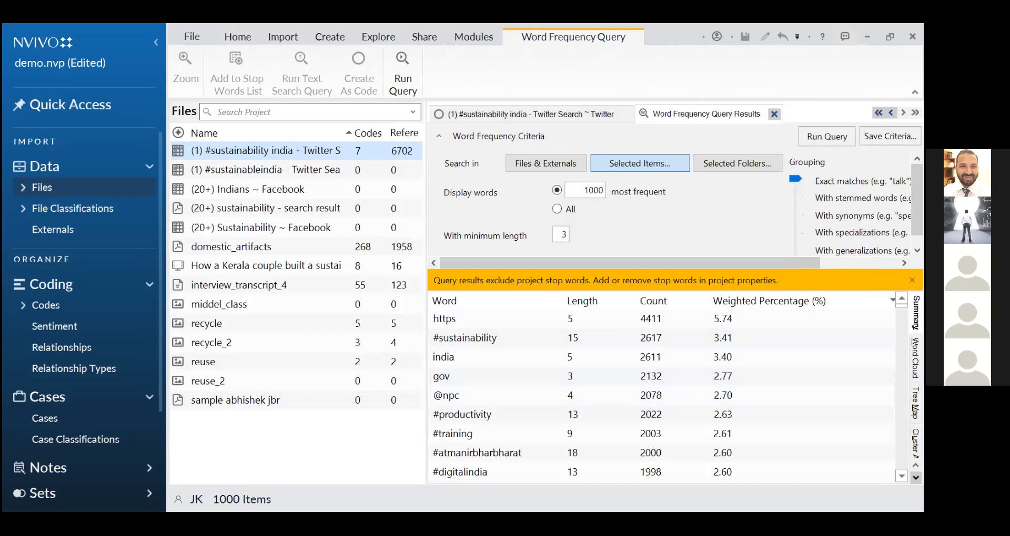
left_click(915, 358)
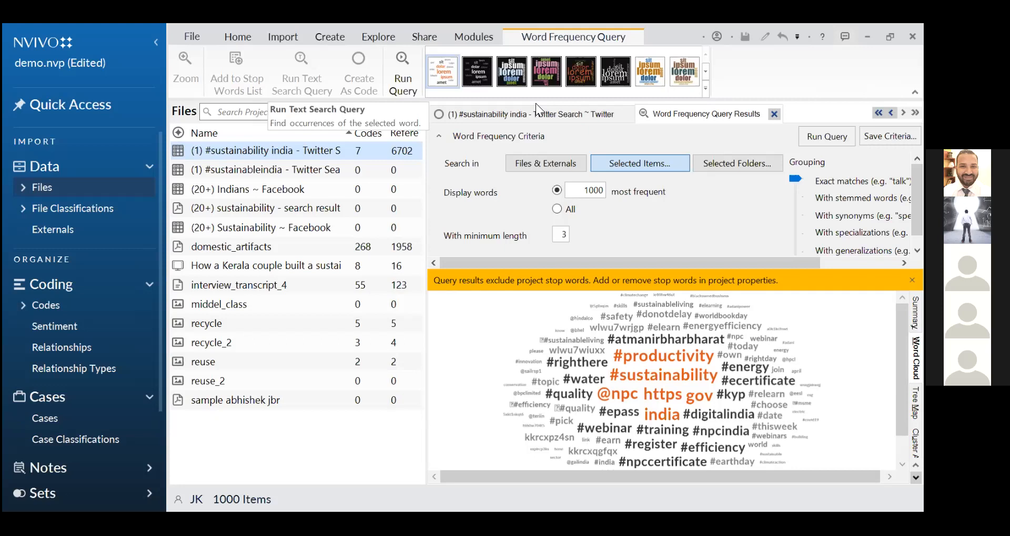
Step: Reopen the "(20+) Sustainability ~ Facebook" dataset from the project files
left_click(270, 229)
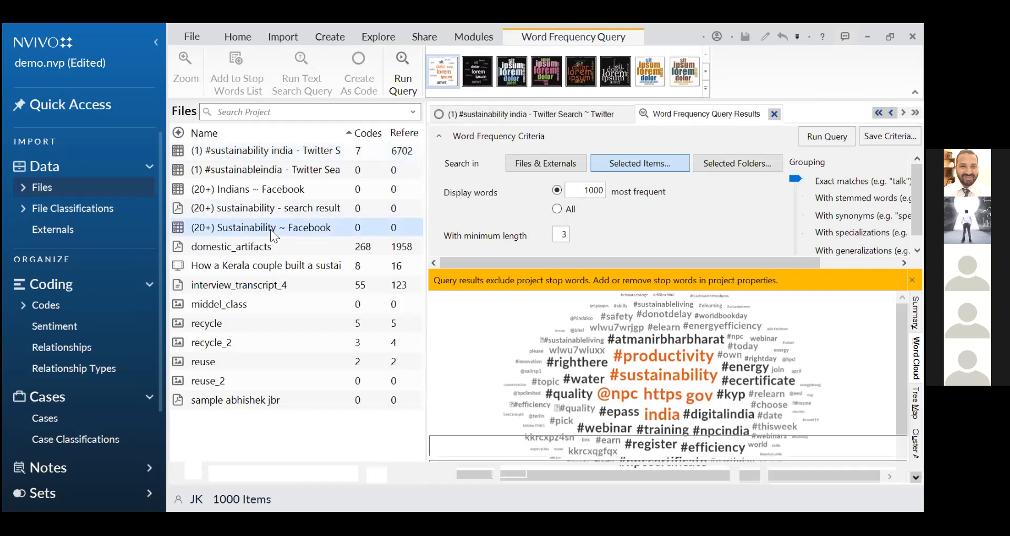
double_click(270, 229)
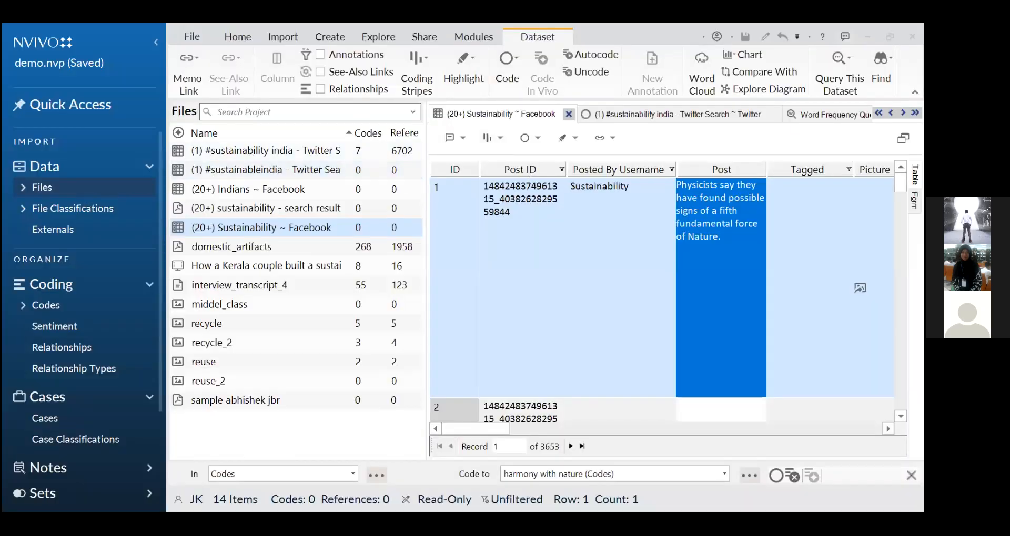
Step: Return to the Twitter word cloud and check its export file formats and the actions available for the word #productivity
left_click(569, 114)
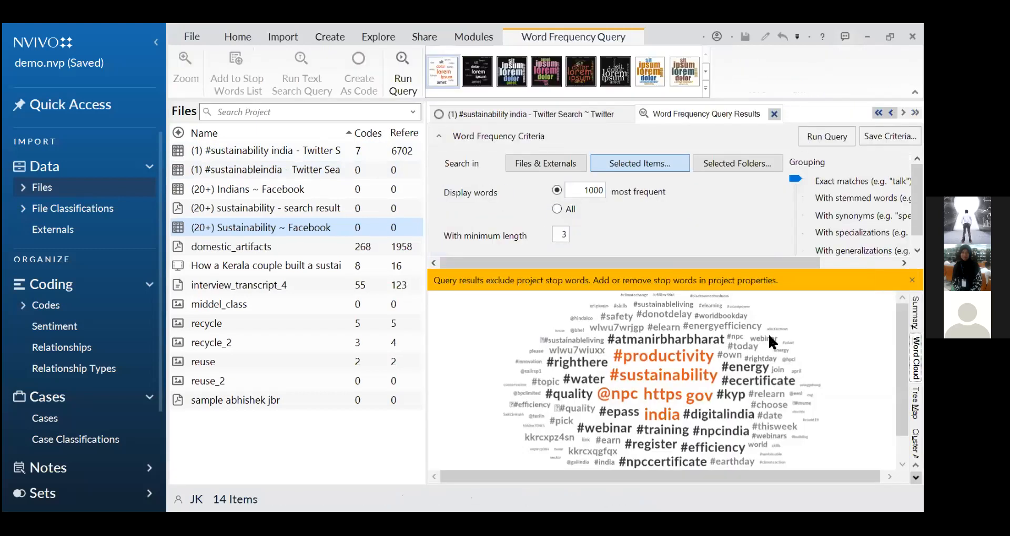
right_click(715, 382)
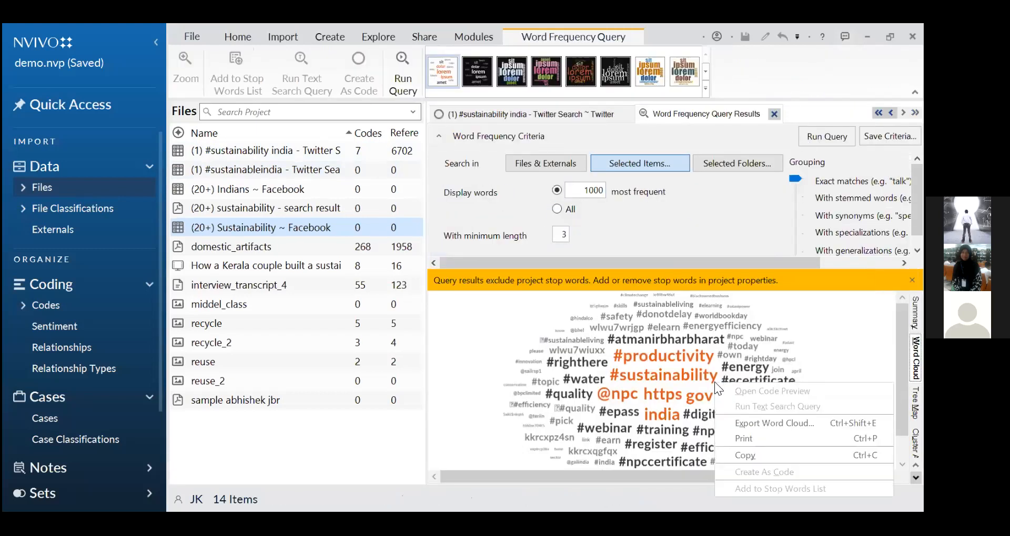
left_click(757, 420)
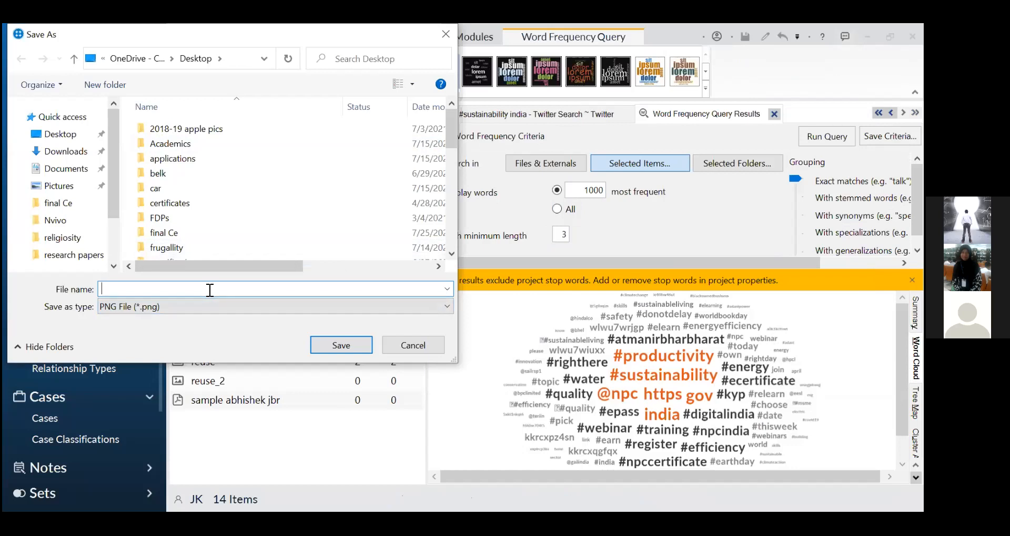
left_click(447, 307)
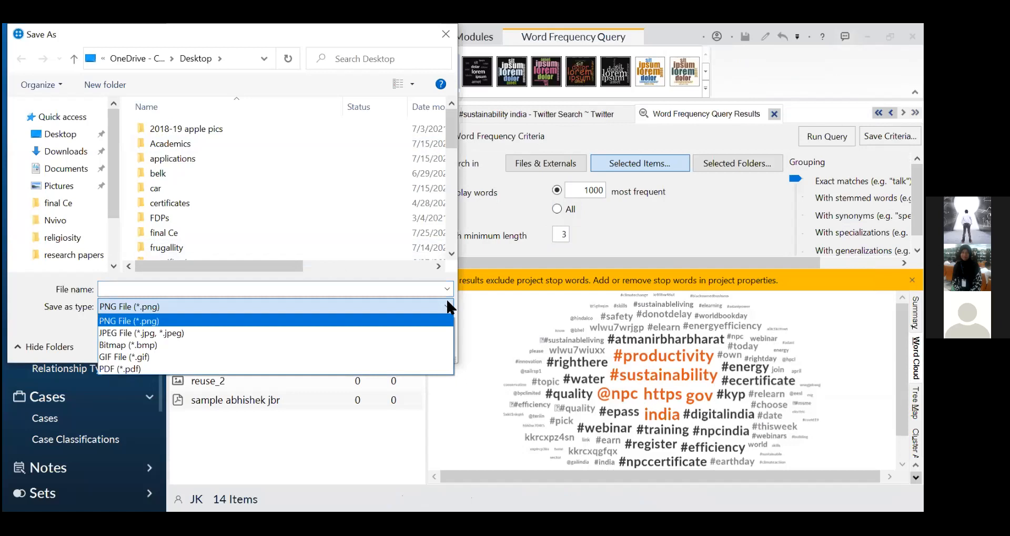
left_click(467, 110)
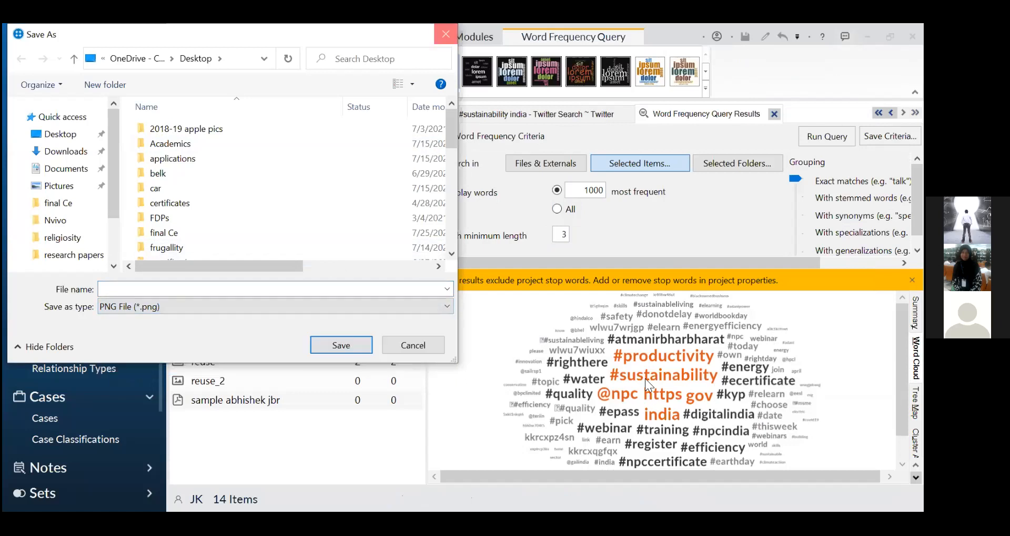
key("Escape")
right_click(635, 360)
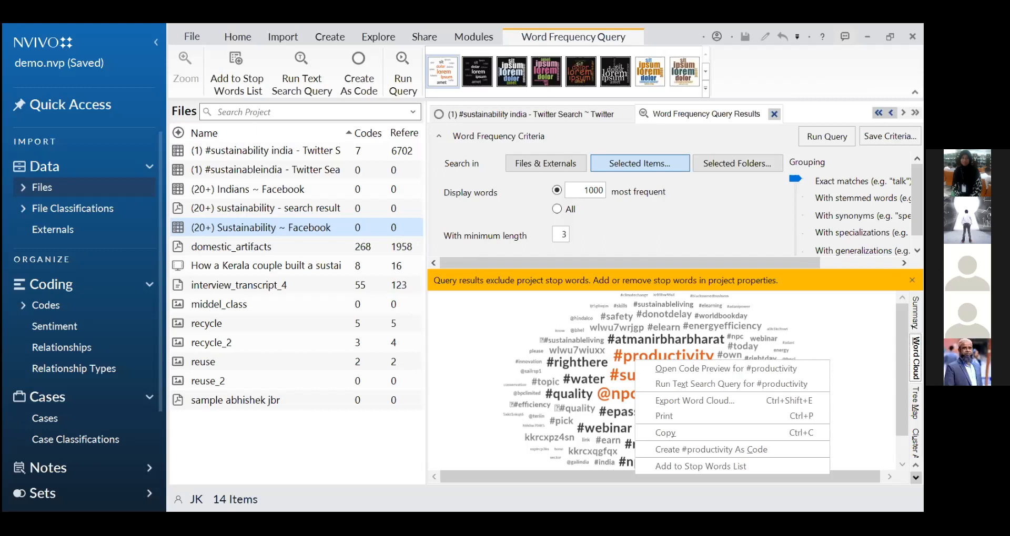
left_click(599, 308)
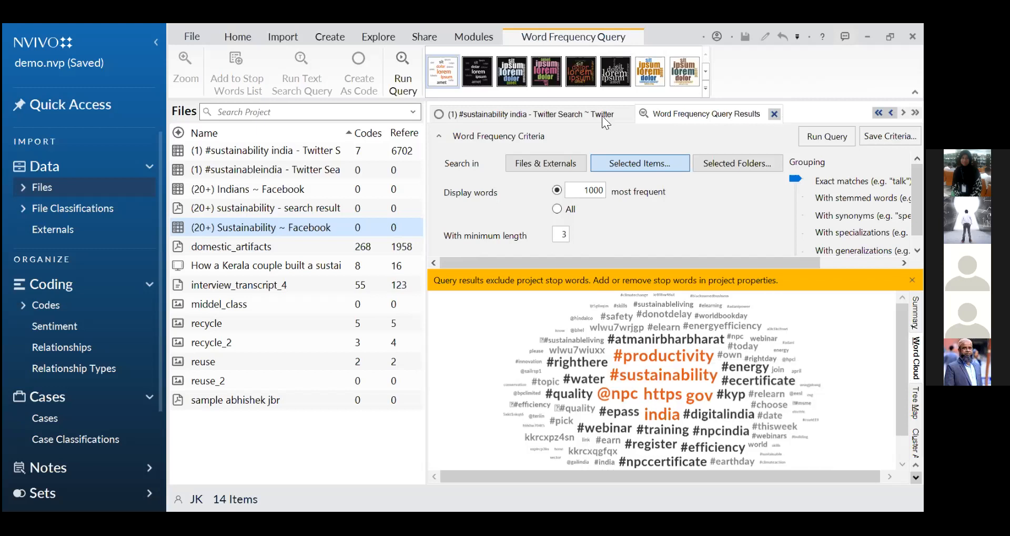
Step: Return to the coded tweet from the Twitter dataset and look through the other open project items
left_click(564, 115)
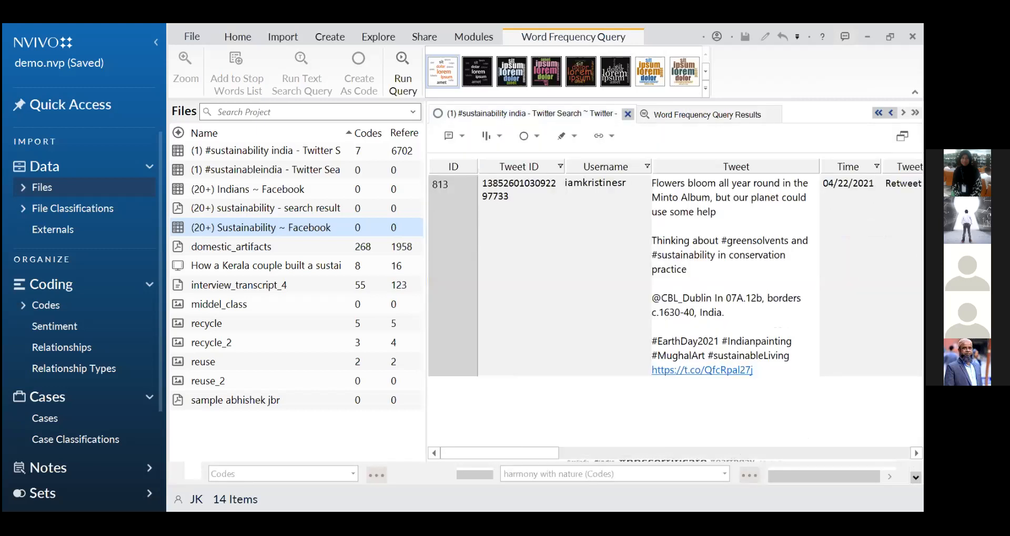
left_click(878, 112)
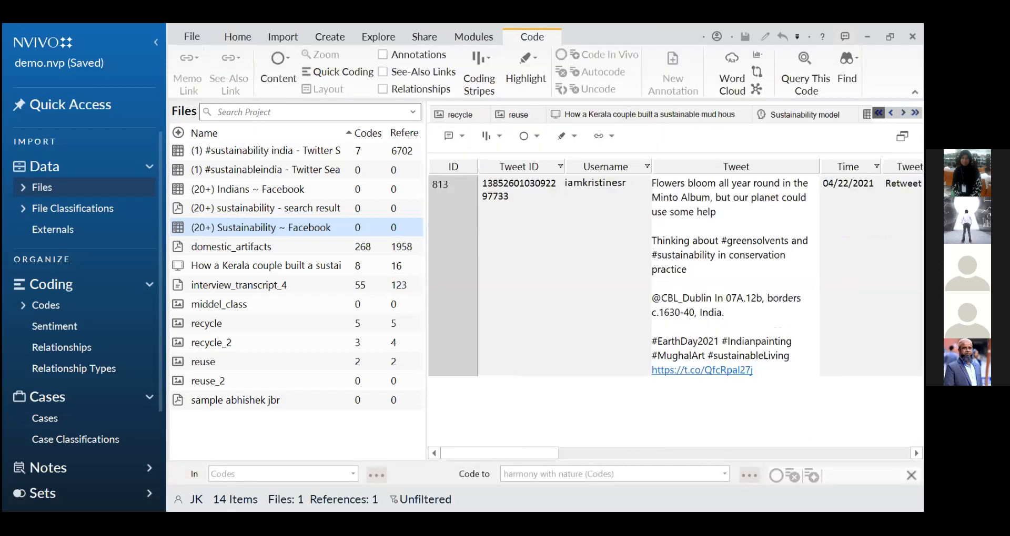
left_click(878, 112)
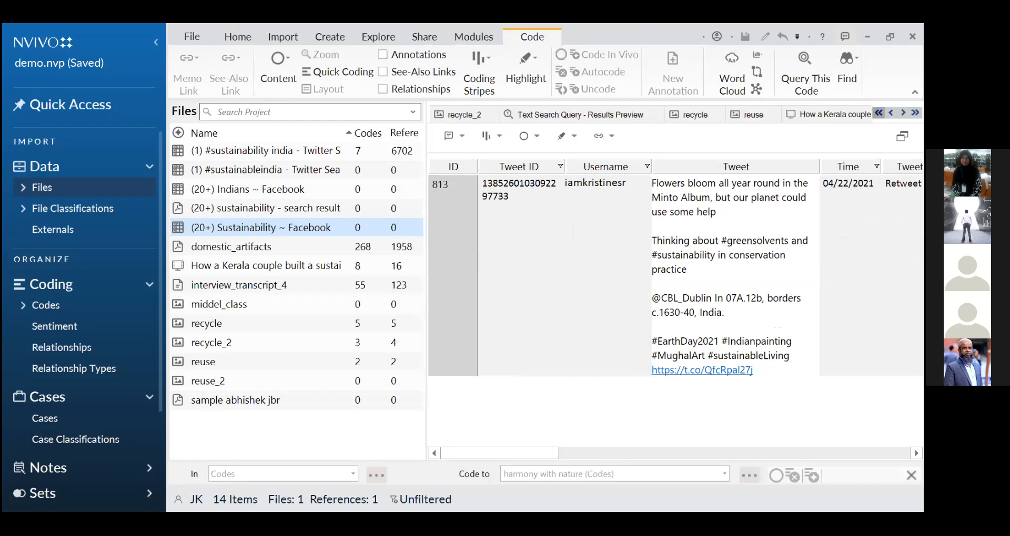
left_click(878, 113)
left_click(878, 113)
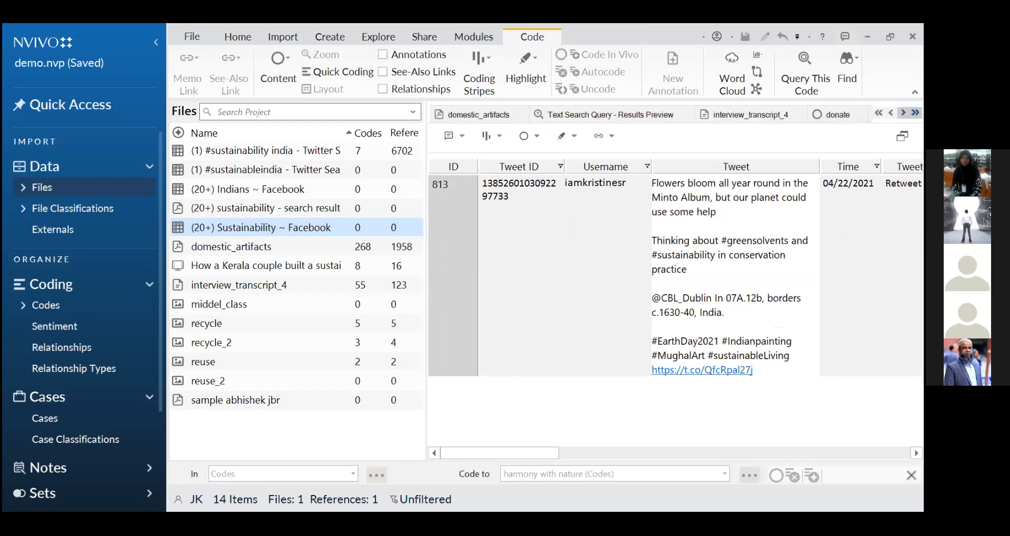
left_click(903, 112)
left_click(902, 113)
left_click(903, 112)
left_click(902, 112)
left_click(902, 112)
left_click(902, 112)
left_click(902, 112)
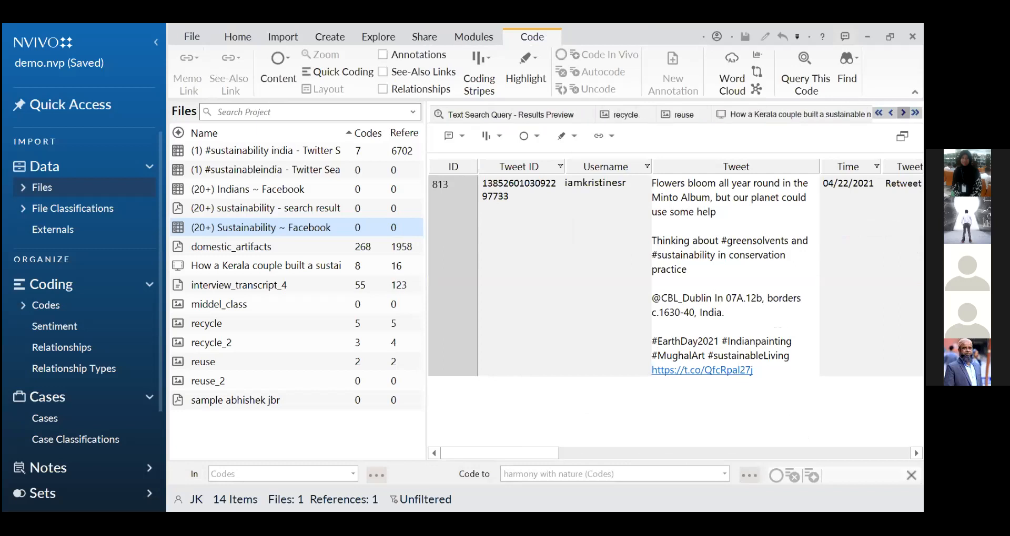
left_click(903, 112)
left_click(902, 112)
left_click(903, 113)
left_click(902, 113)
left_click(903, 112)
left_click(903, 113)
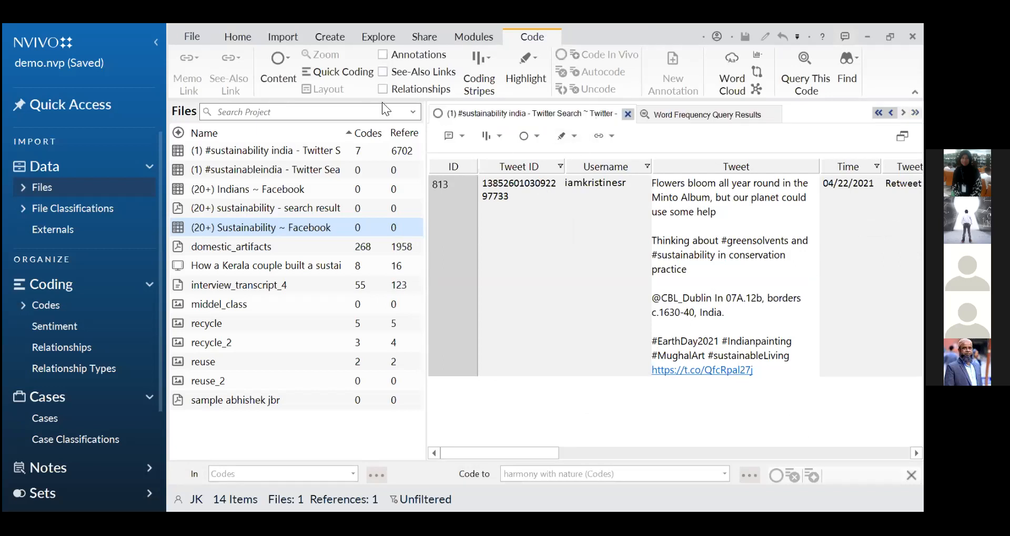
left_click_drag(474, 159, 475, 208)
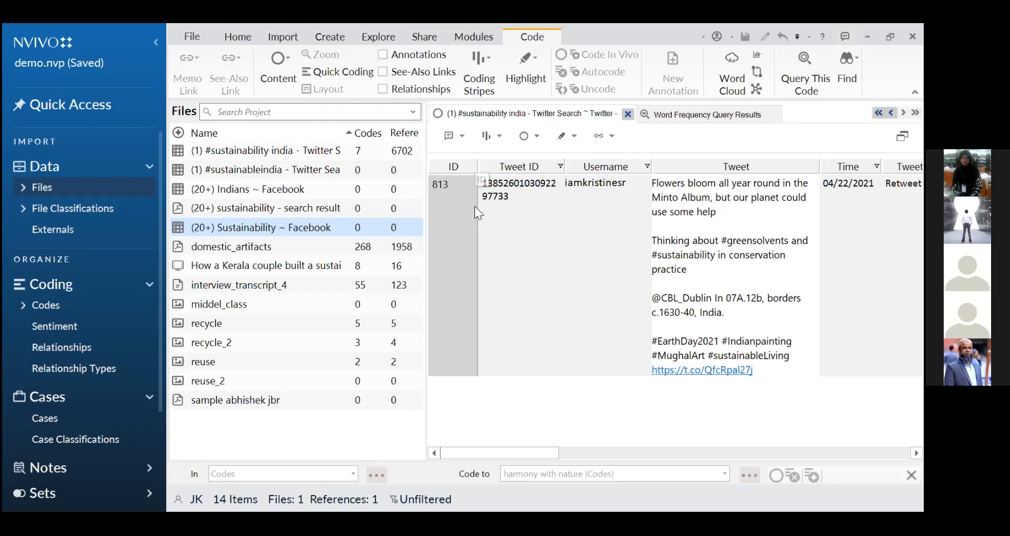
left_click(498, 193)
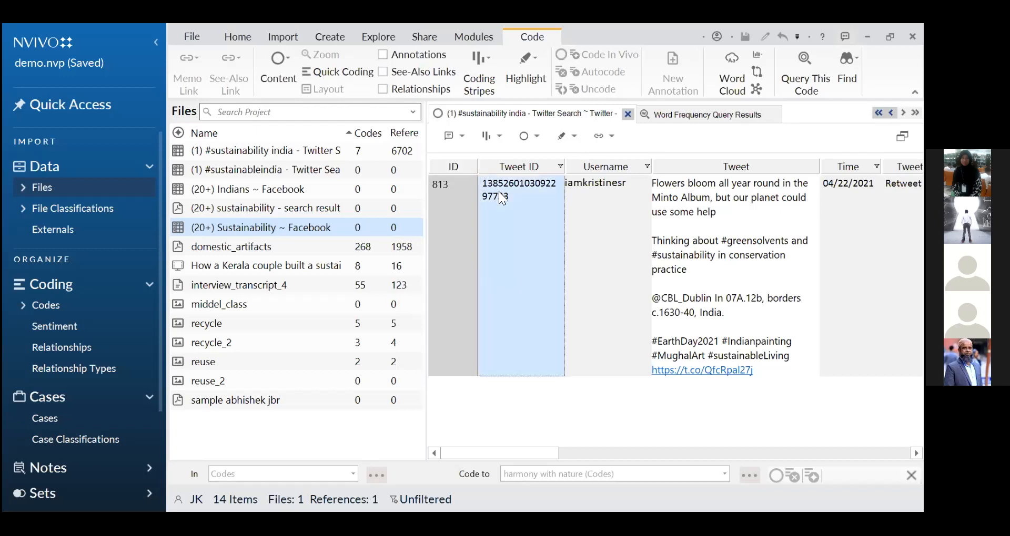
Step: Create a new mind map named "sus" and label its central idea "sustain"
left_click(391, 23)
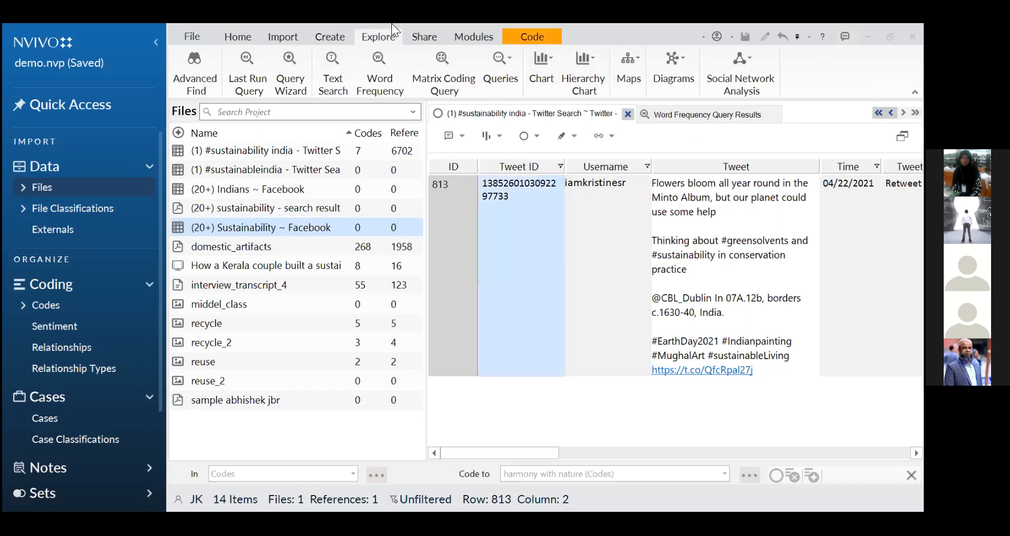
left_click(633, 80)
left_click(668, 121)
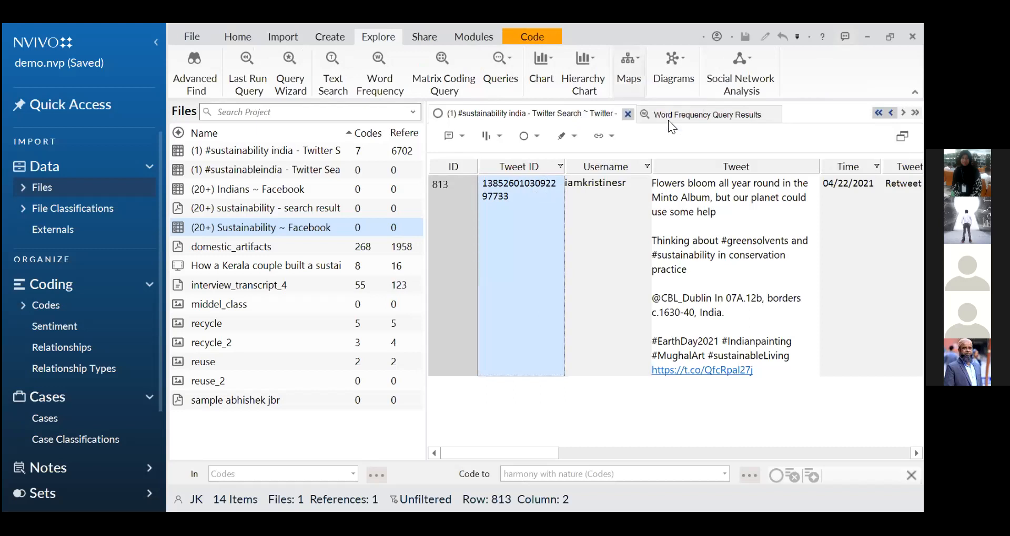
type("sus")
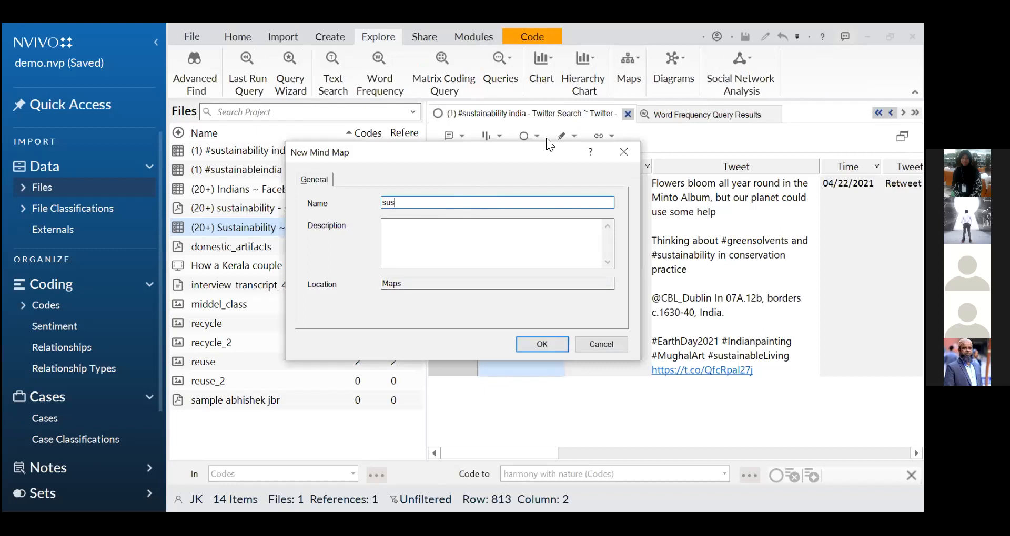
left_click_drag(548, 153, 570, 97)
left_click(585, 288)
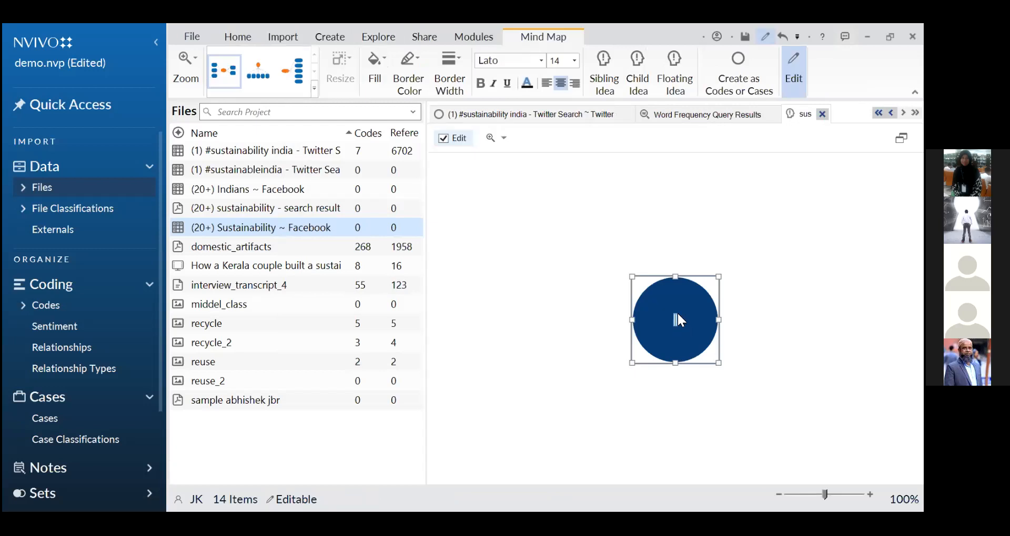
type("sustain")
Step: Add two ideas labelled "Reuse" and "Recycle" connected to the central "sustain" idea
right_click(683, 341)
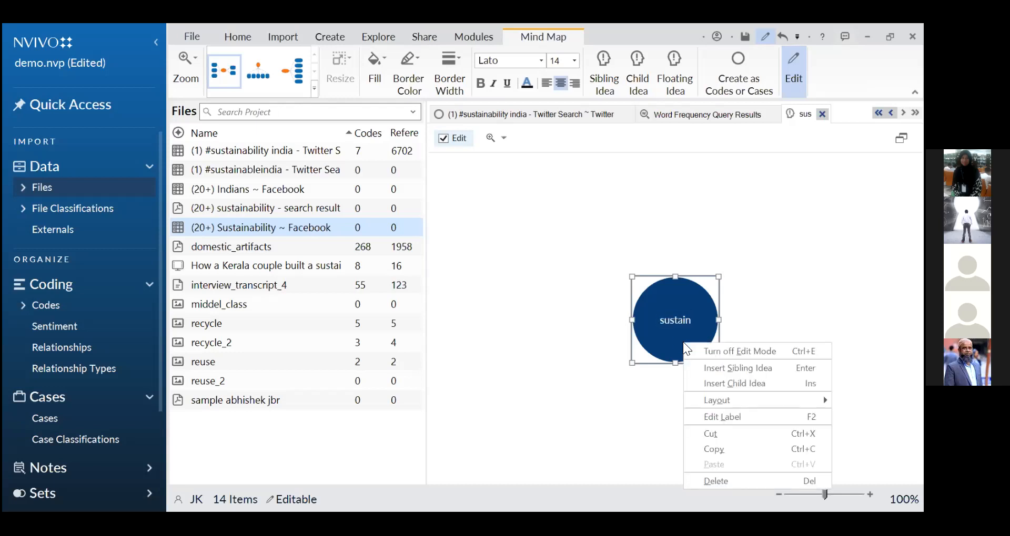
left_click(724, 370)
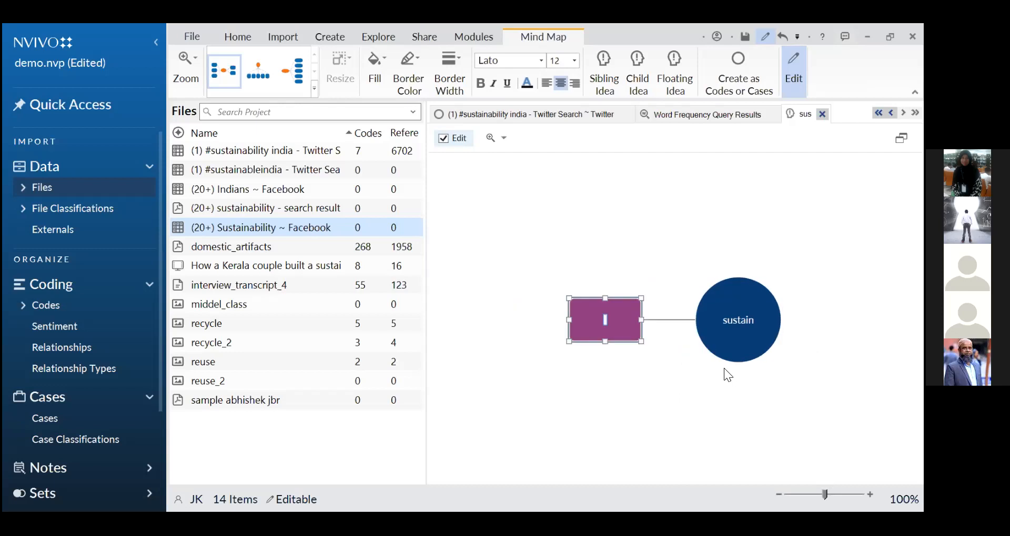
type("Reuse")
left_click(766, 336)
right_click(766, 337)
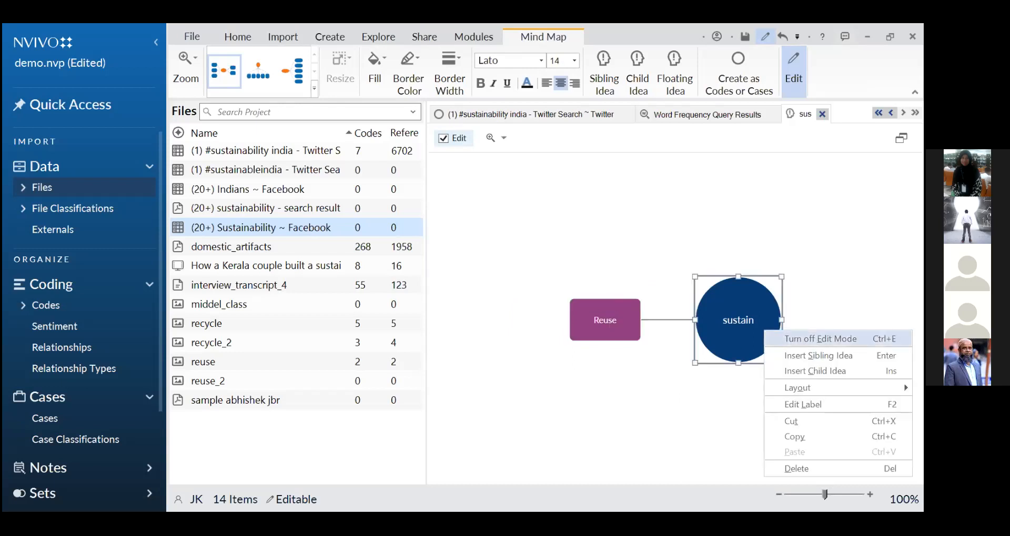
left_click(818, 356)
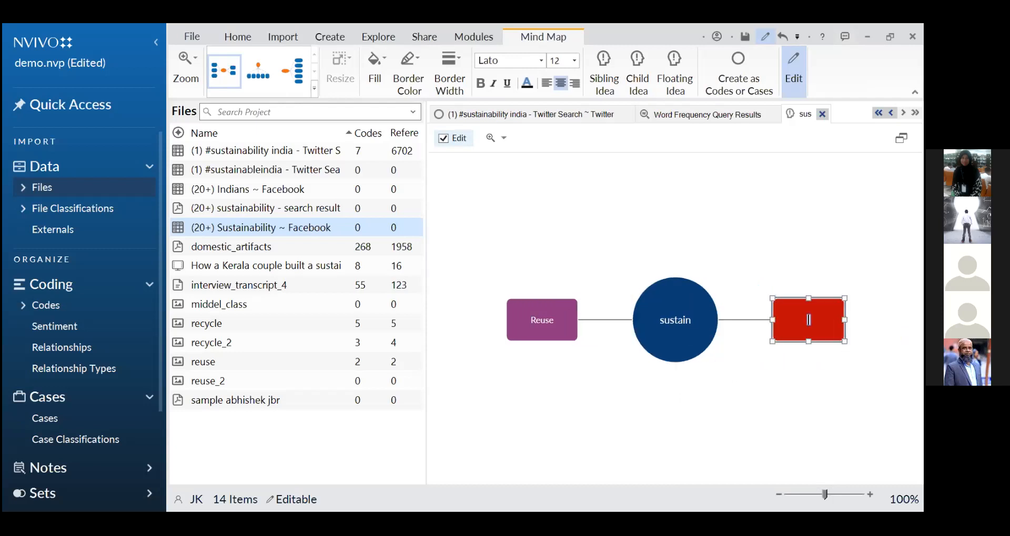
type("Red")
type("ycle")
Step: Add a third idea labelled "Reduce" connected to the central "sustain" idea
right_click(675, 308)
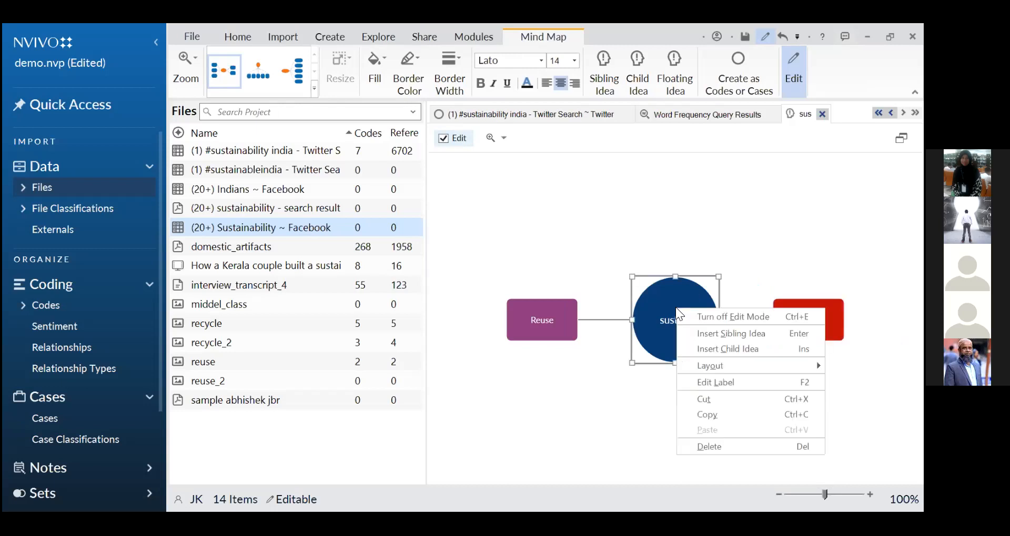
left_click(749, 335)
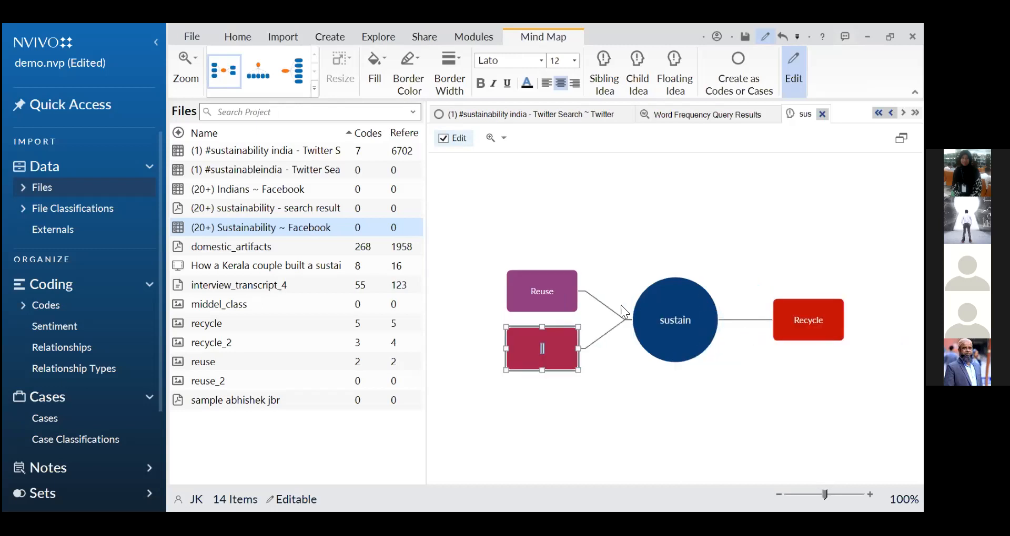
type("Reduce")
key("Return")
left_click(635, 396)
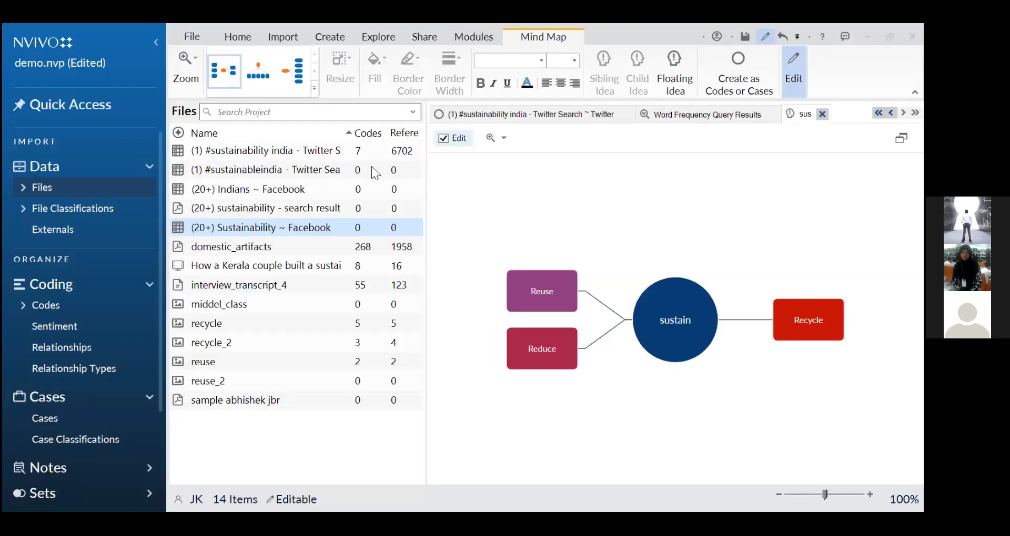
Step: Open the cluster analysis of the "(1) #sustainability india - Twitter Search ~ Twitter" dataset and open one username's coded references
double_click(331, 151)
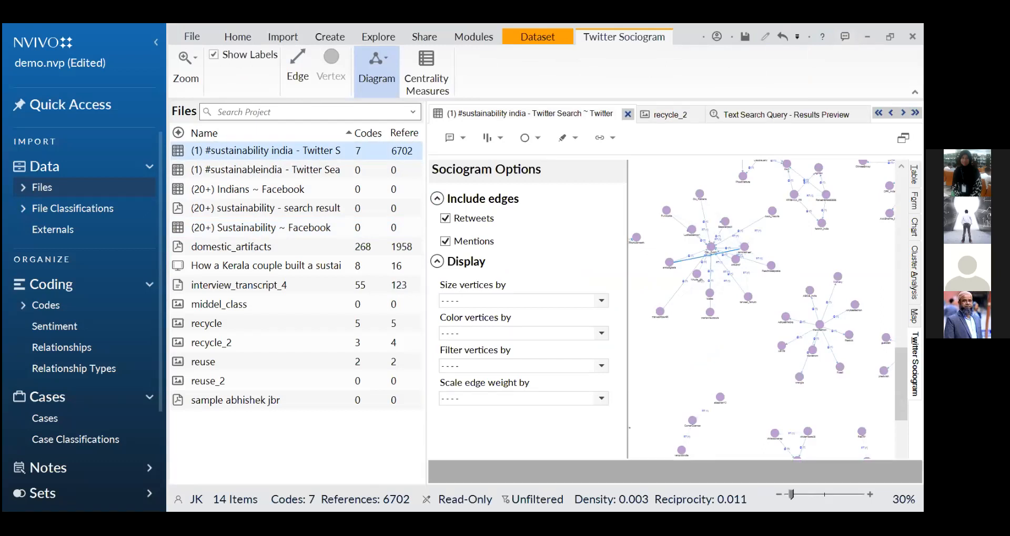
left_click(914, 273)
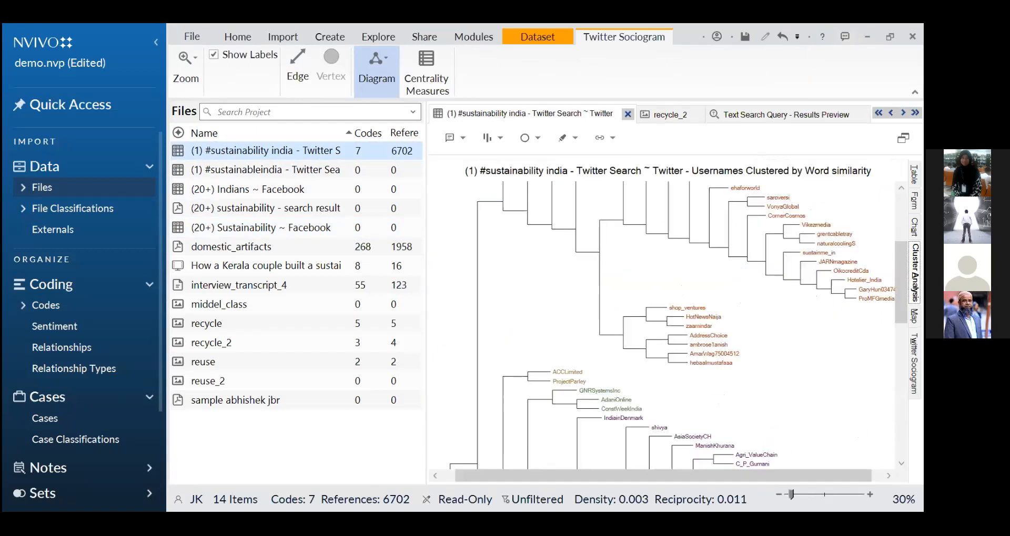
left_click(706, 326)
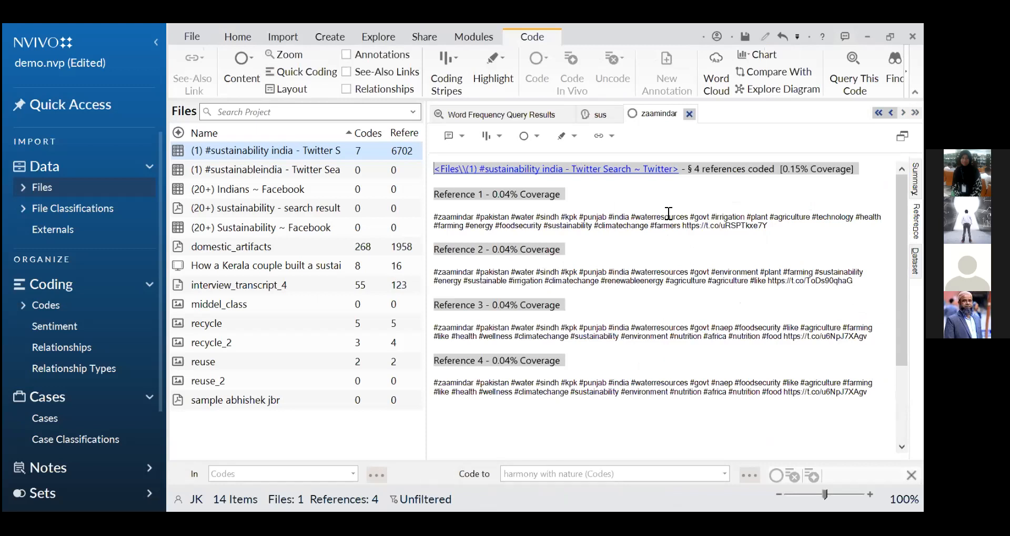
Step: Examine the #waterresources hashtag across the user's references and view the actions available for selected text in Reference 4
left_click_drag(634, 214, 690, 216)
left_click_drag(637, 272, 694, 272)
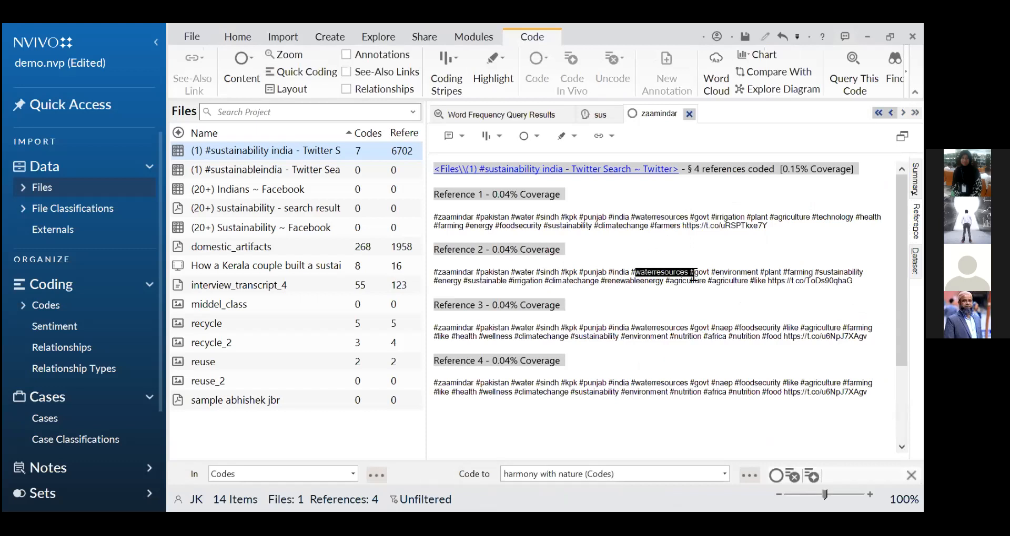
left_click_drag(636, 326, 689, 337)
left_click_drag(623, 383, 710, 393)
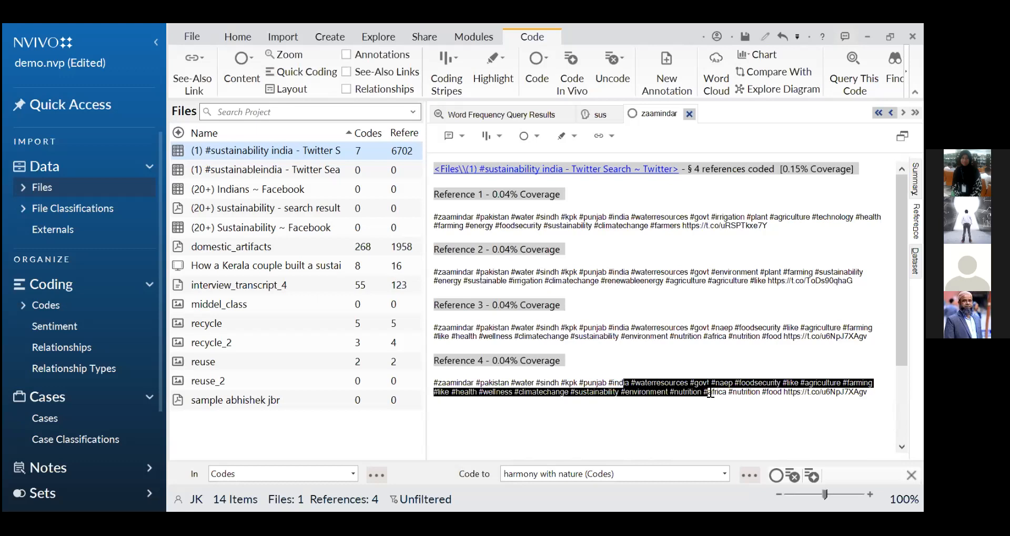
right_click(674, 394)
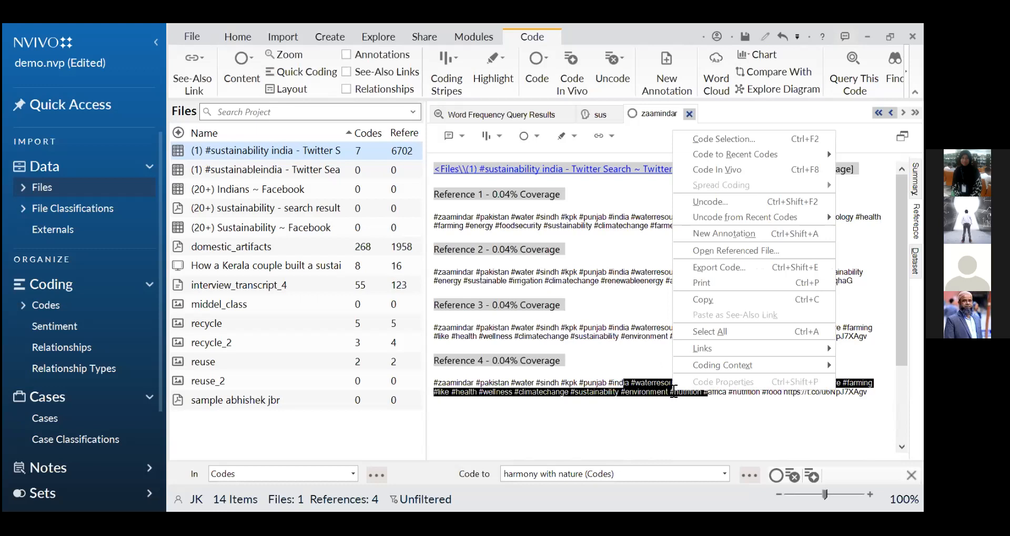
left_click(509, 385)
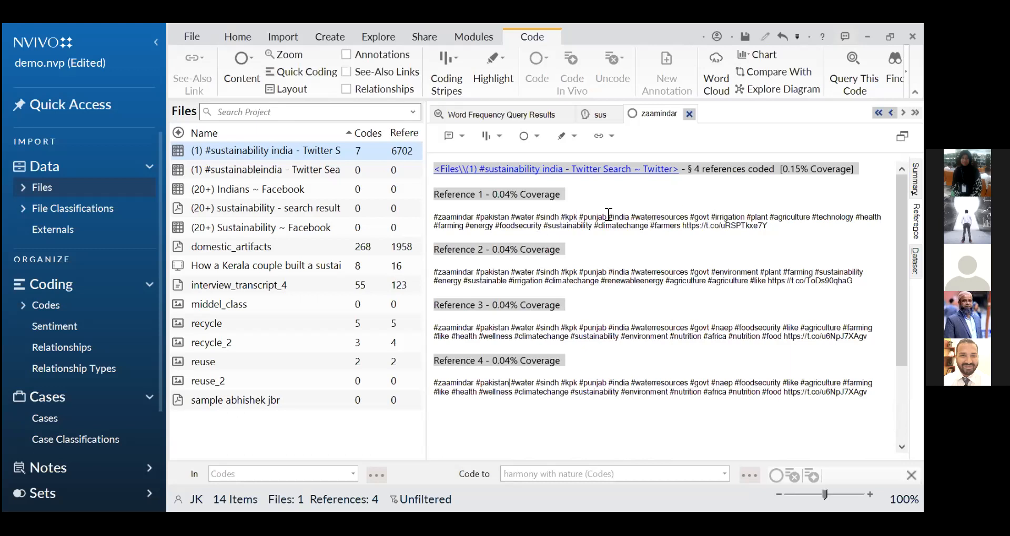
Step: Code the hashtag text from "#punjab" onward in Reference 1 to the existing code "Harmony with nature (2)"
left_click_drag(591, 217, 757, 227)
right_click(688, 221)
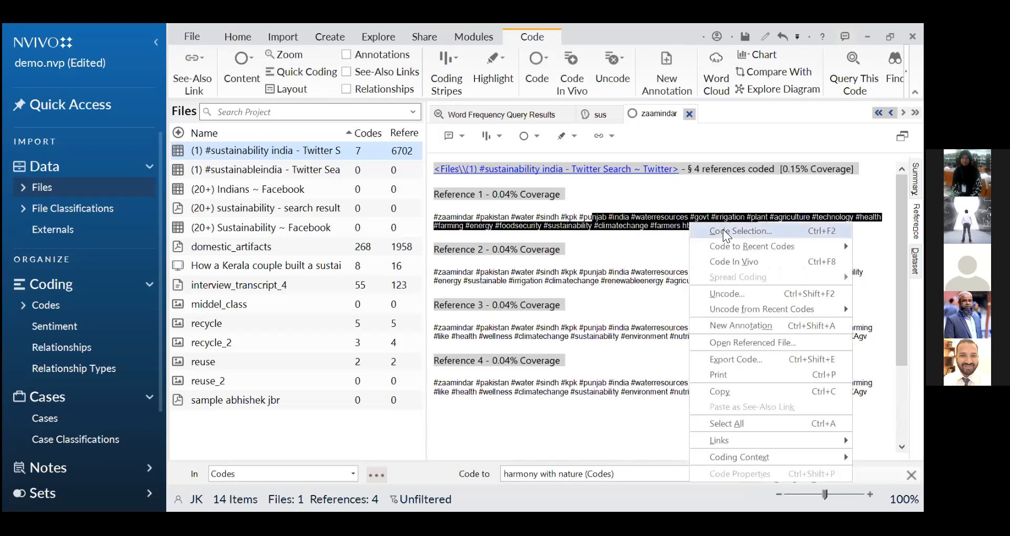
left_click(723, 229)
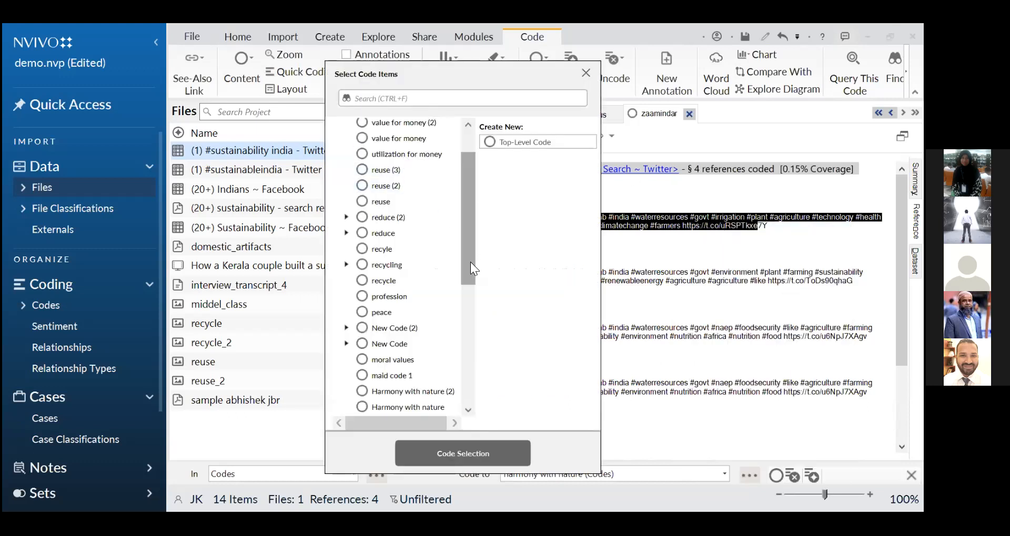
left_click(435, 396)
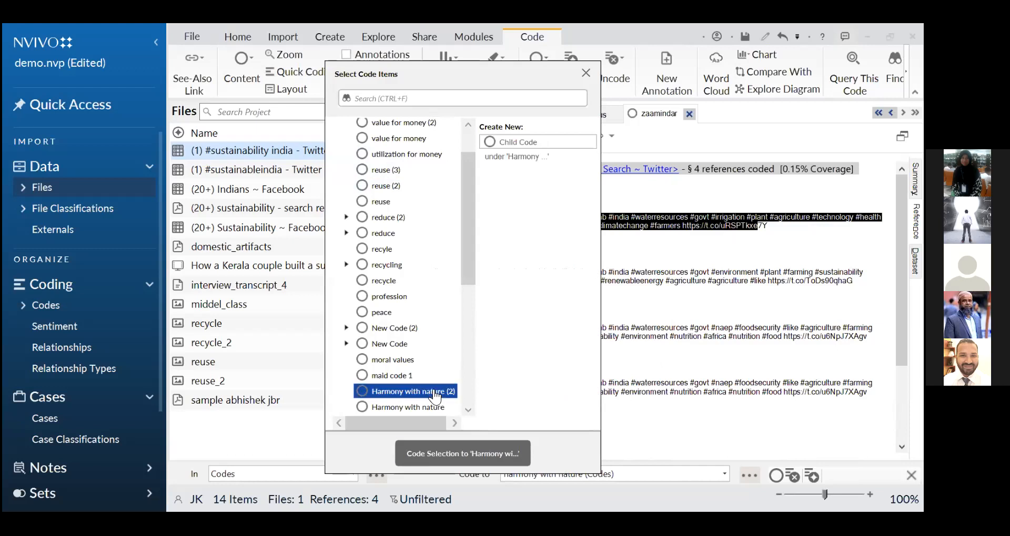
left_click(488, 456)
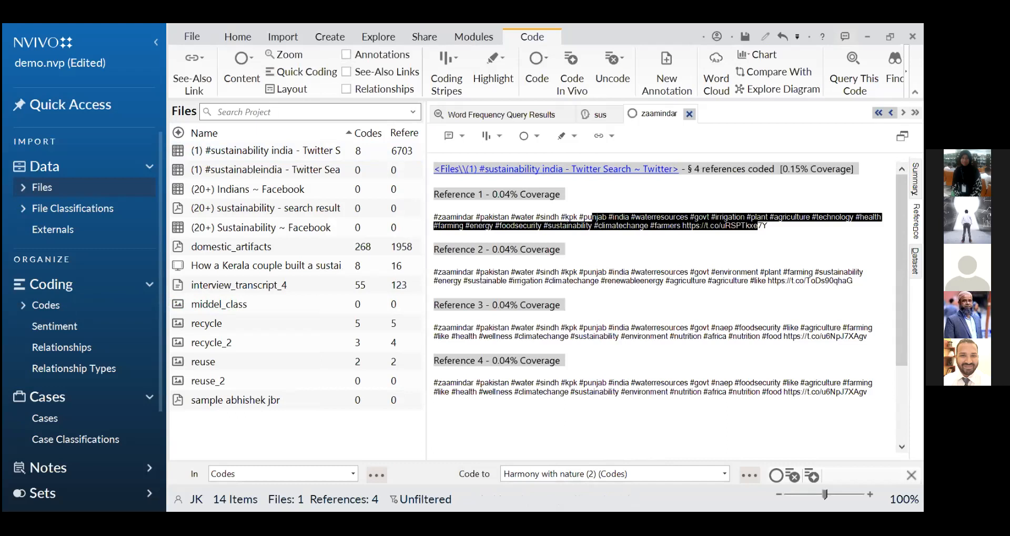
Step: Open the "(1) #sustainableindia - Twitter Search ~ Twitter" dataset and view its cluster analysis of usernames by word similarity
left_click(915, 179)
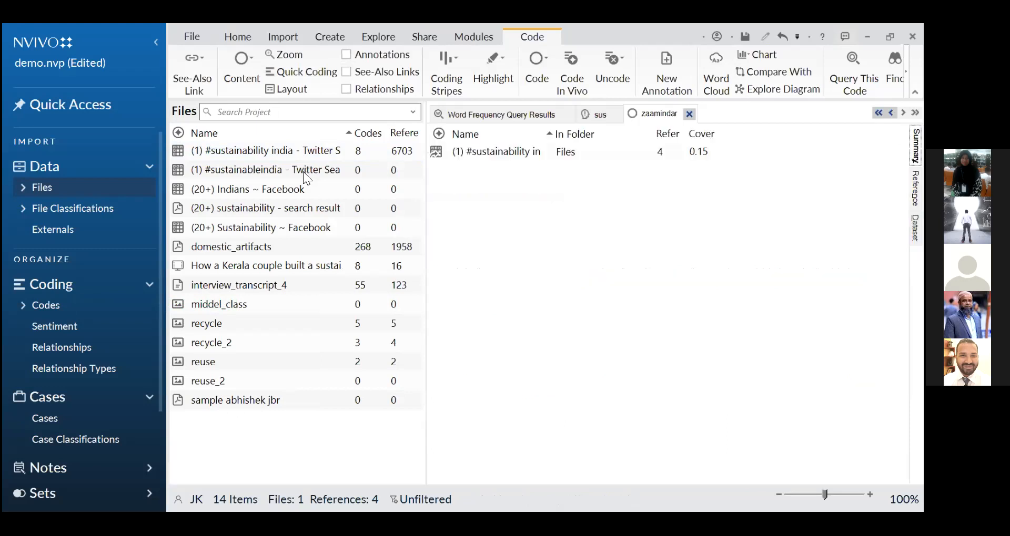
left_click(270, 170)
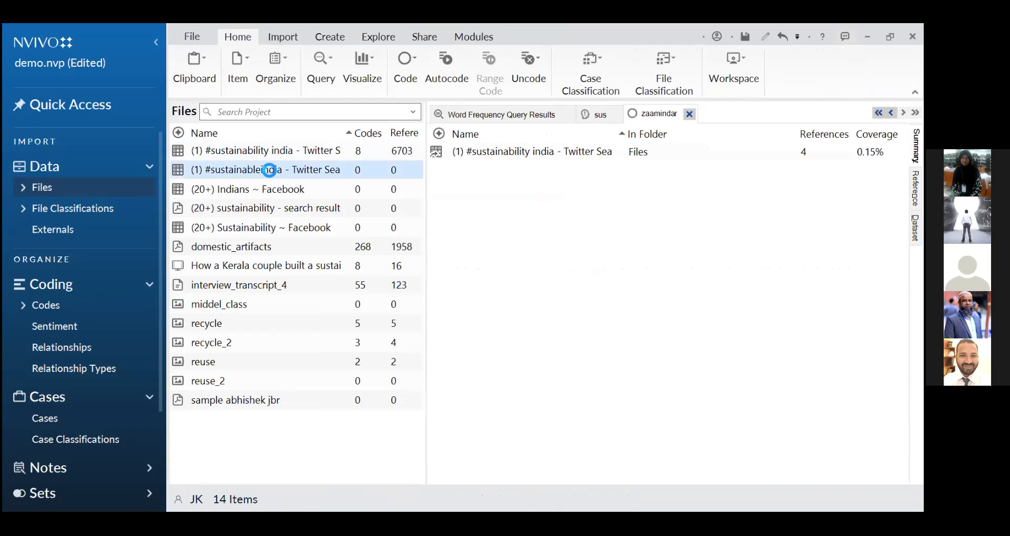
double_click(269, 170)
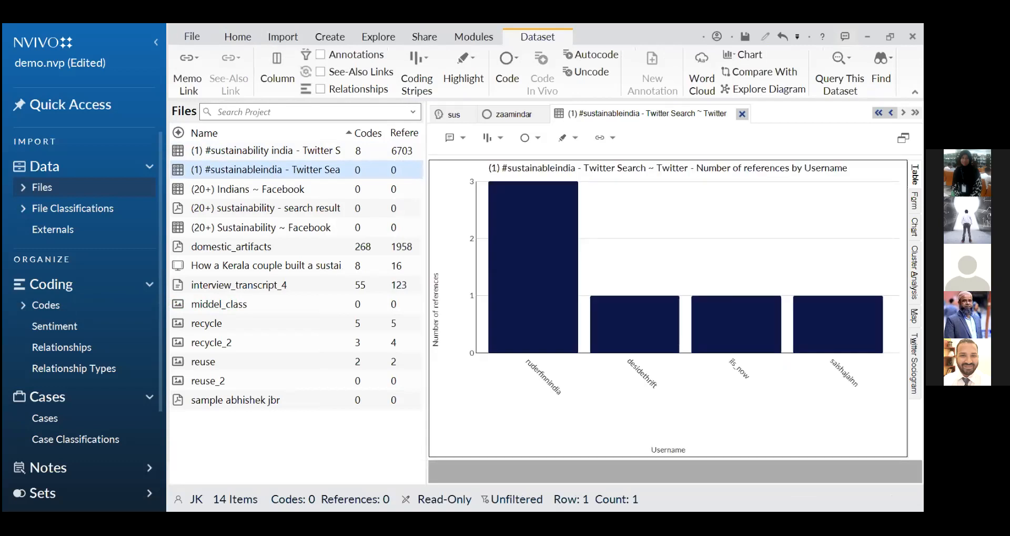
left_click(914, 273)
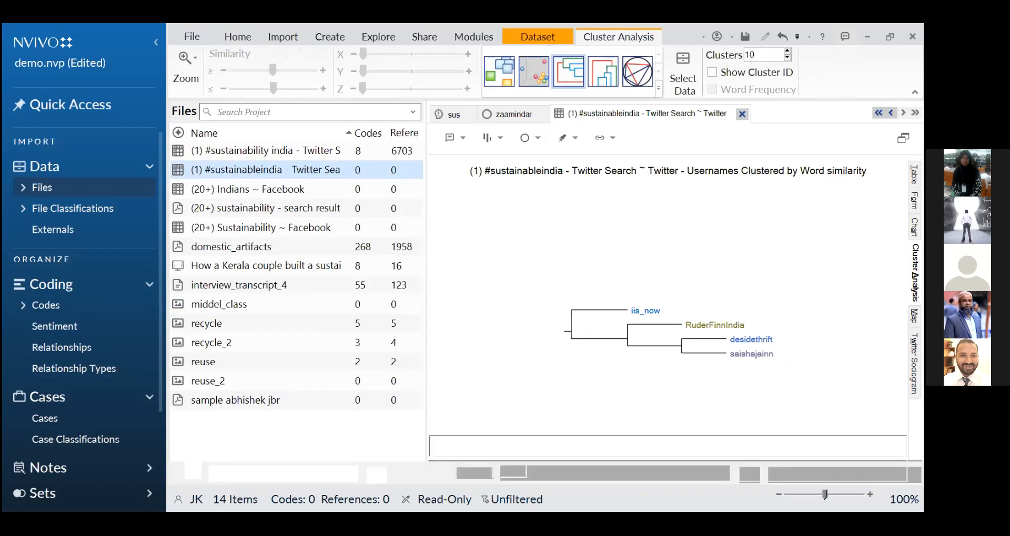
Step: Start a text search query limited to the "(1) #sustainability india - Twitter Search ~ Twitter" dataset
left_click(265, 151)
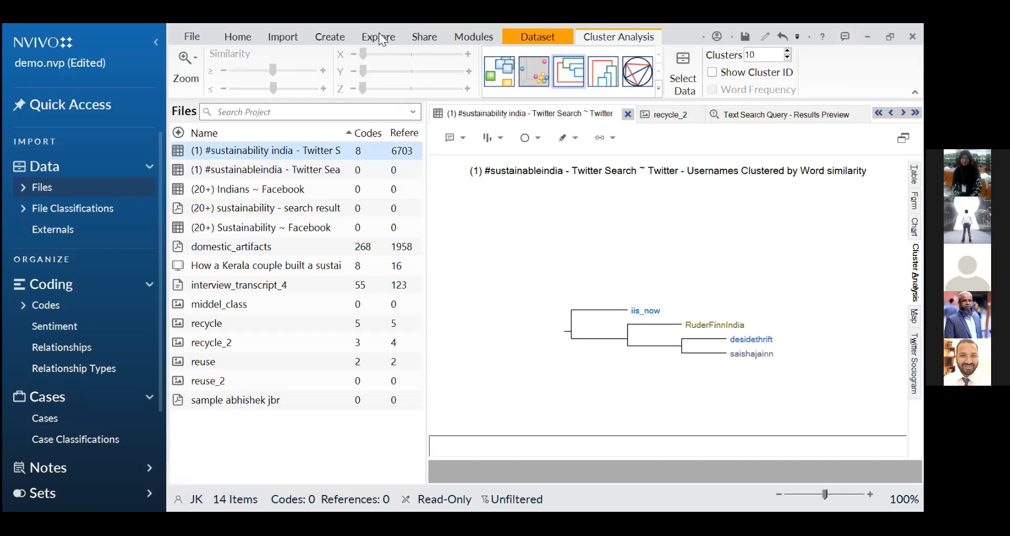
left_click(379, 39)
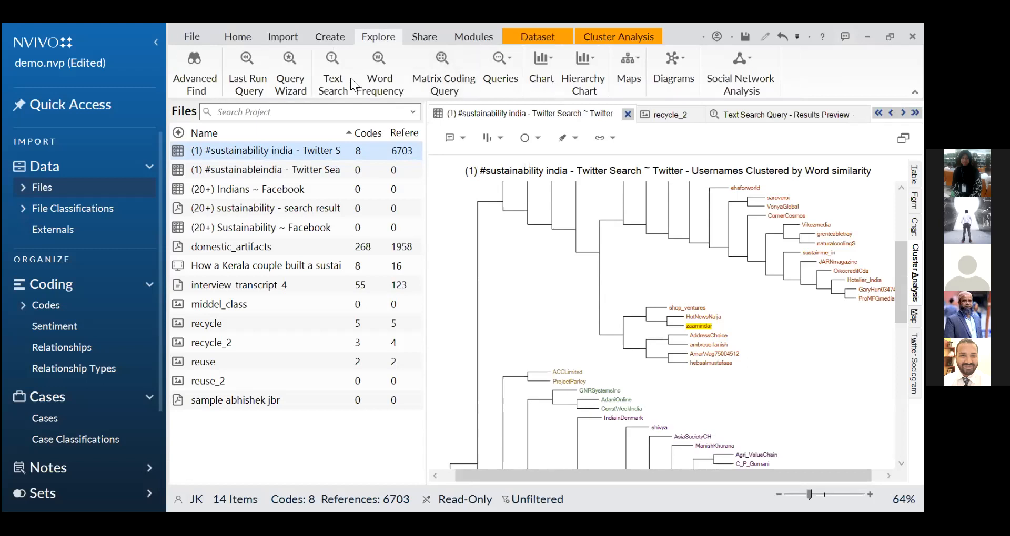
left_click(334, 77)
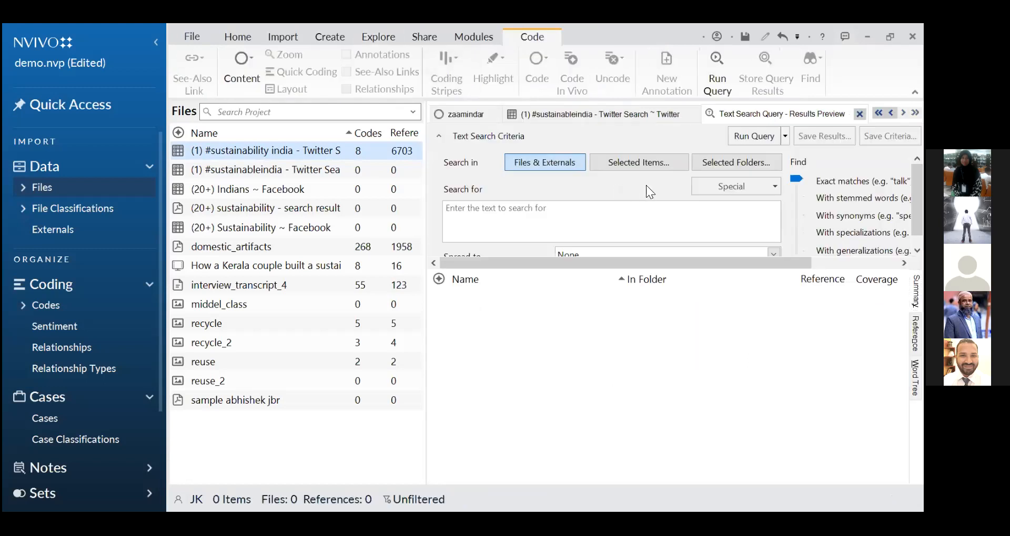
left_click(639, 163)
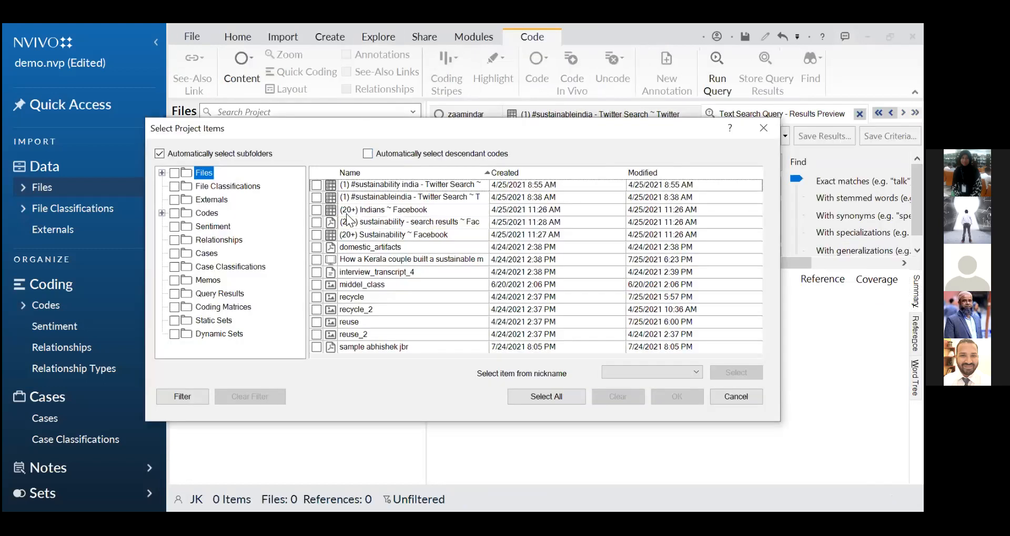
left_click(316, 185)
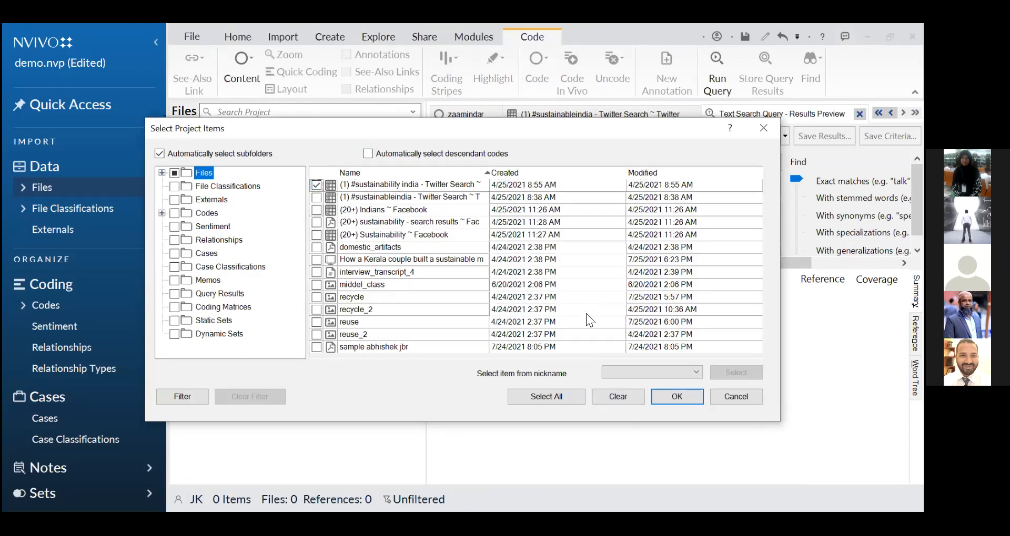
left_click(697, 396)
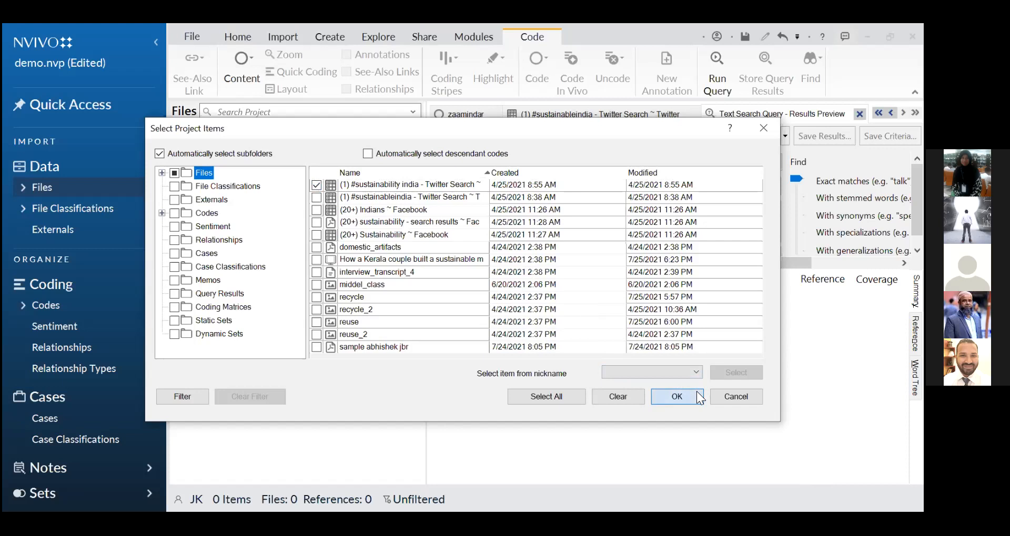
Step: Run the text search for "donation" with matching widened to stemmed words
left_click(597, 240)
type("donation")
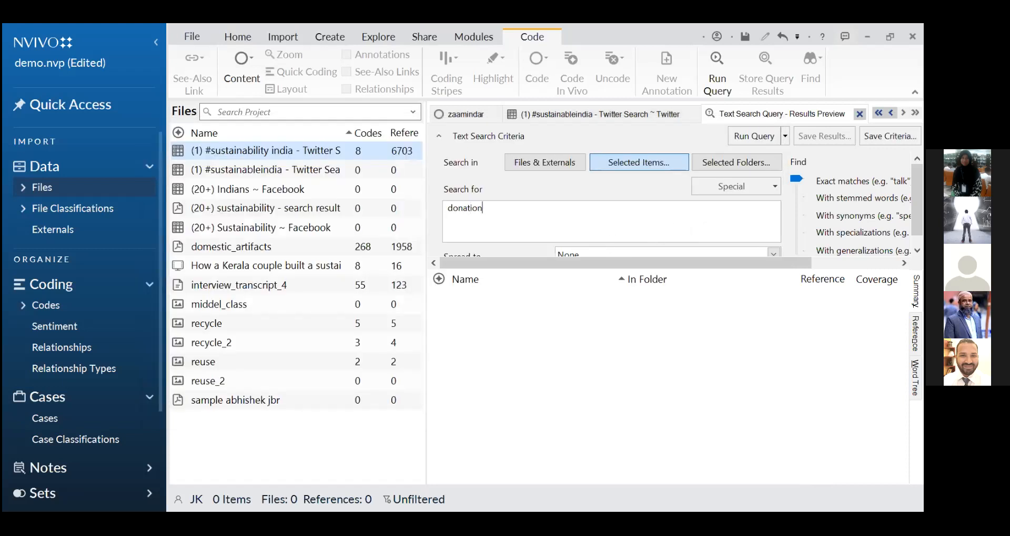
left_click(801, 201)
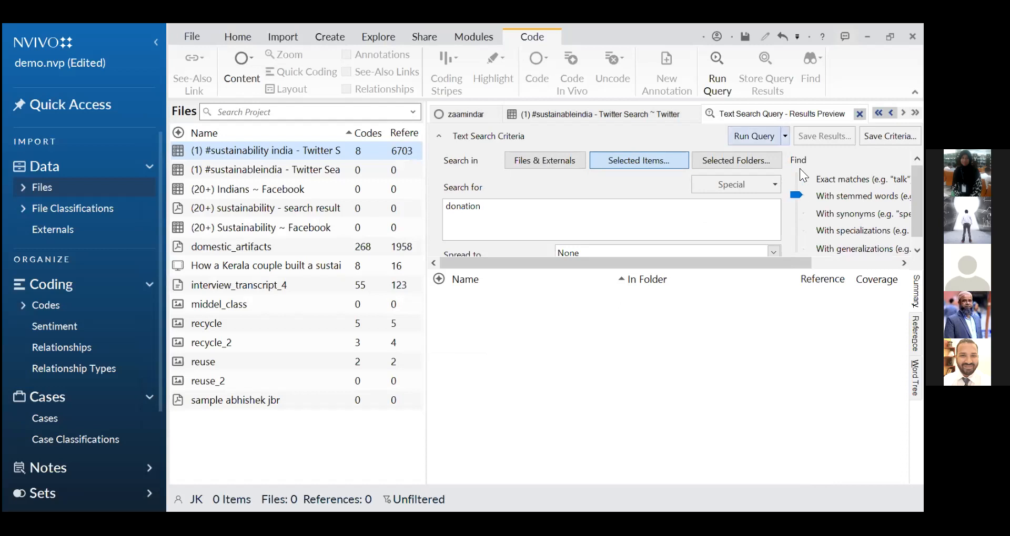
left_click(754, 137)
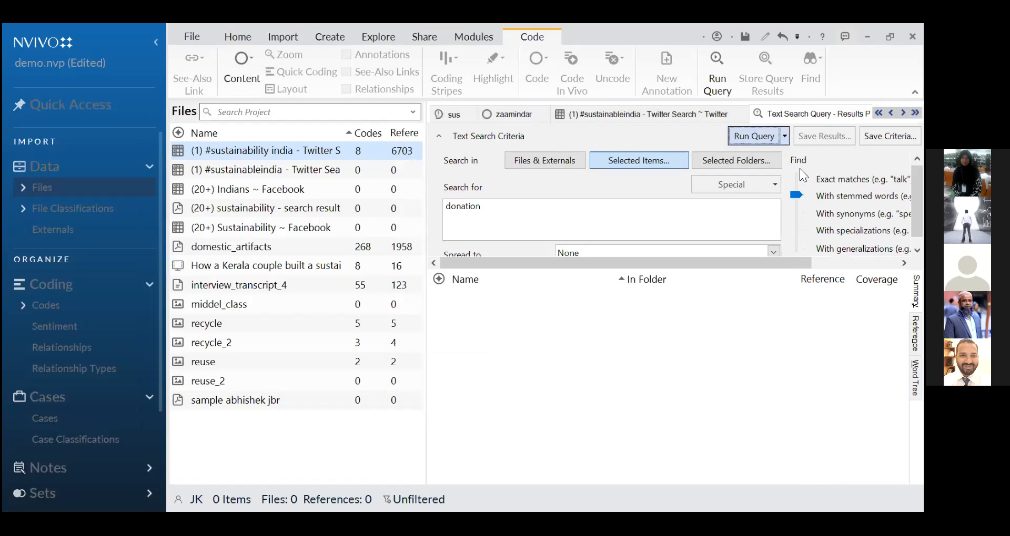
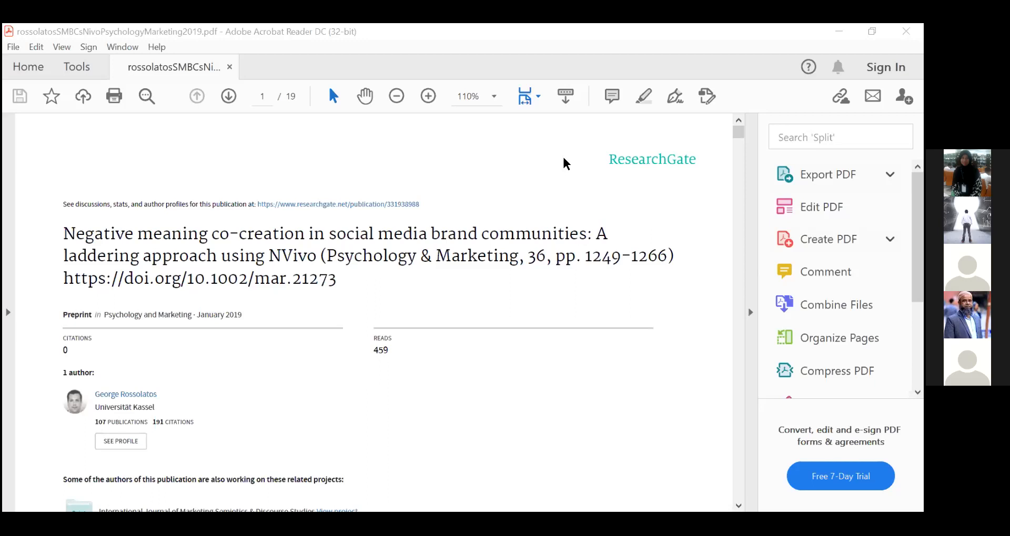
Step: In Adobe Acrobat Reader, skim the first three pages of the paper on negative meaning co-creation using NVivo and return to its title page
left_click(737, 350)
left_click(738, 350)
left_click(738, 350)
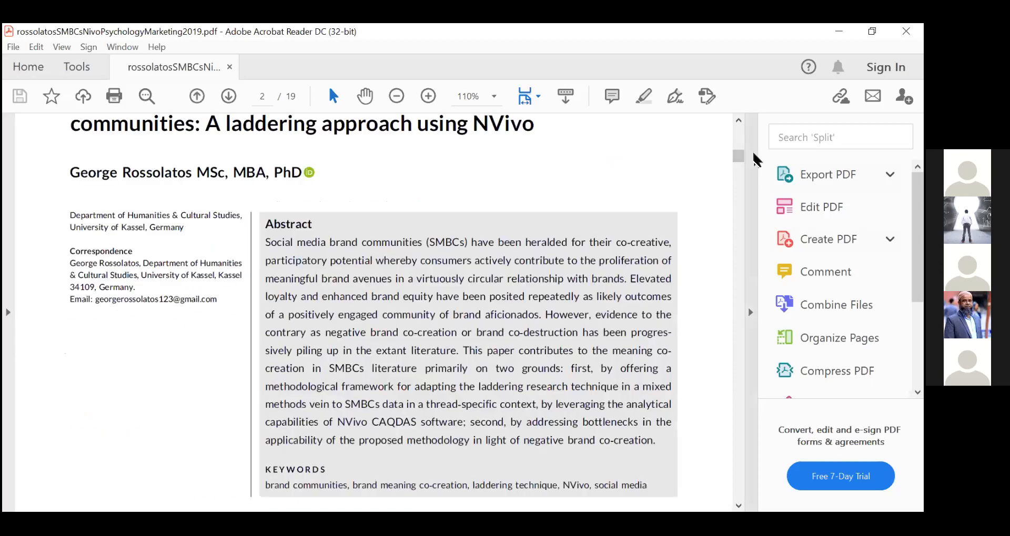
key("Page_Up")
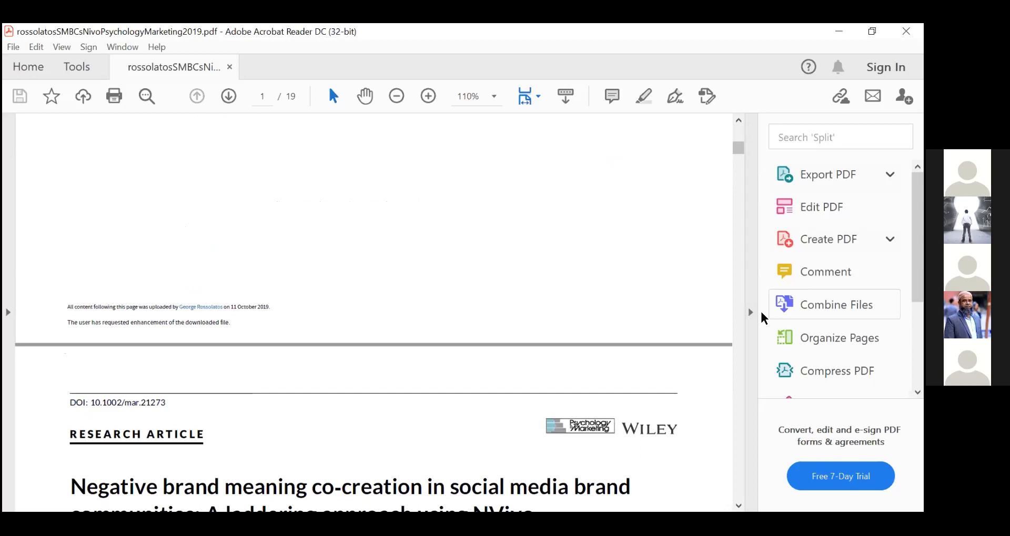
left_click(738, 341)
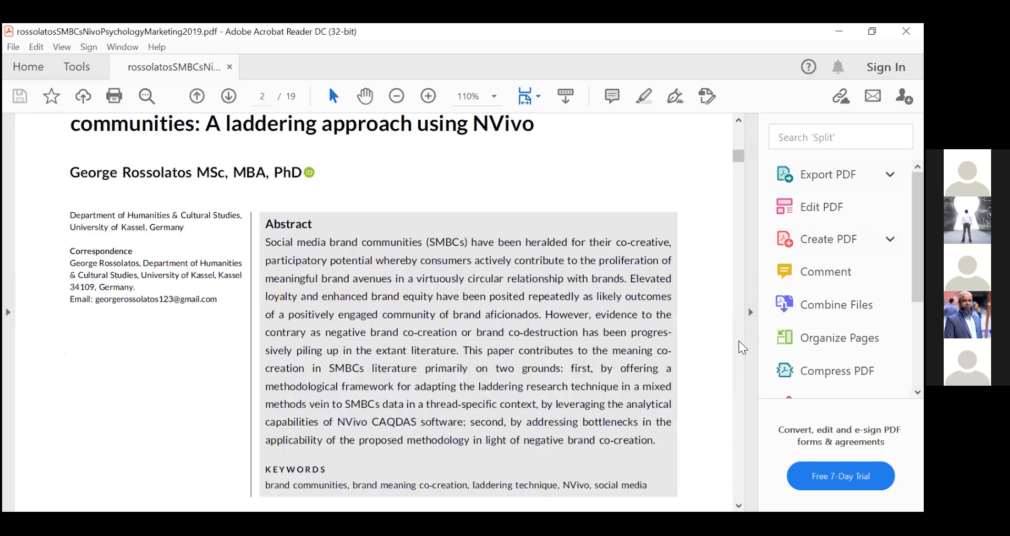
left_click(738, 342)
left_click(738, 341)
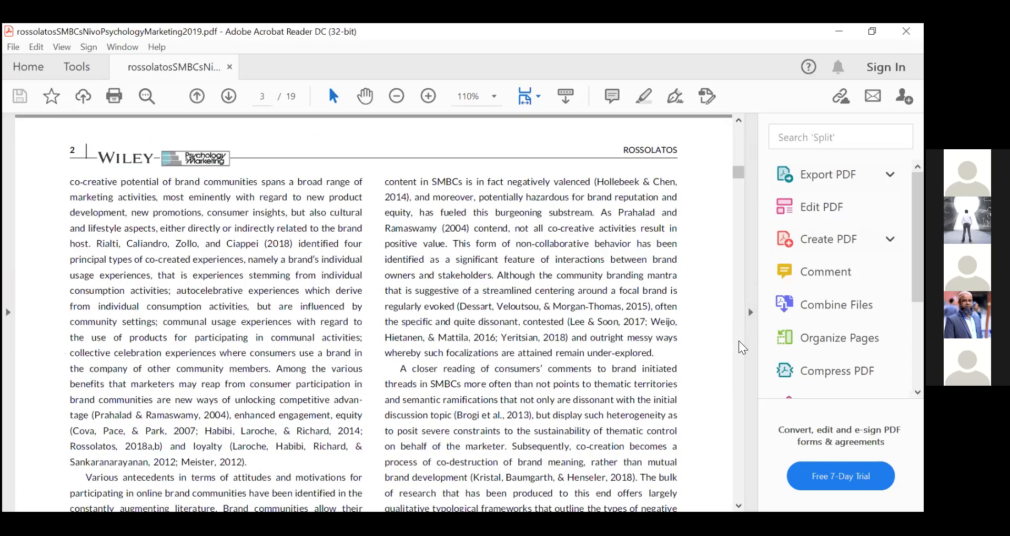
left_click(738, 340)
key("Page_Up")
key("Page_Up")
key("Page_Up")
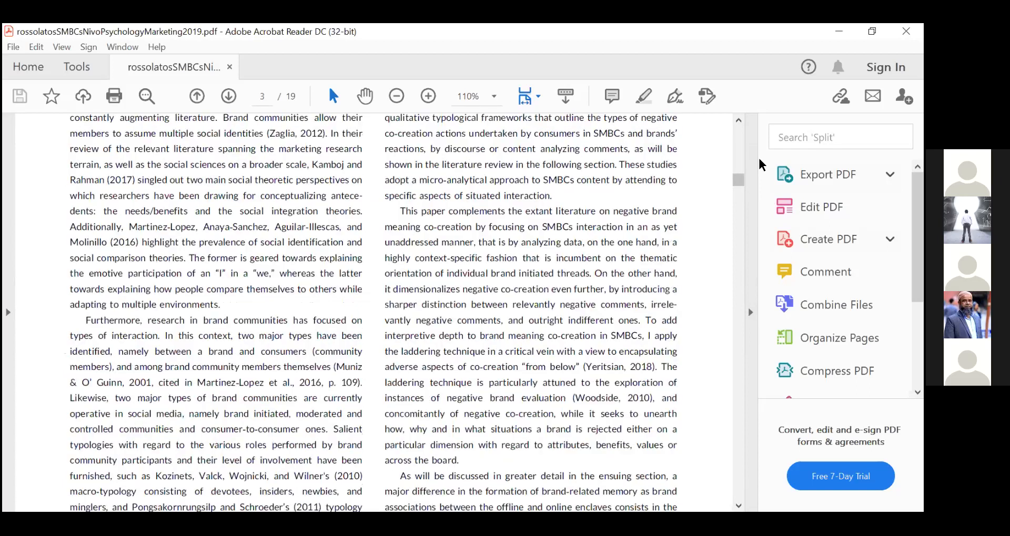
key("Page_Up")
key("Page_Up")
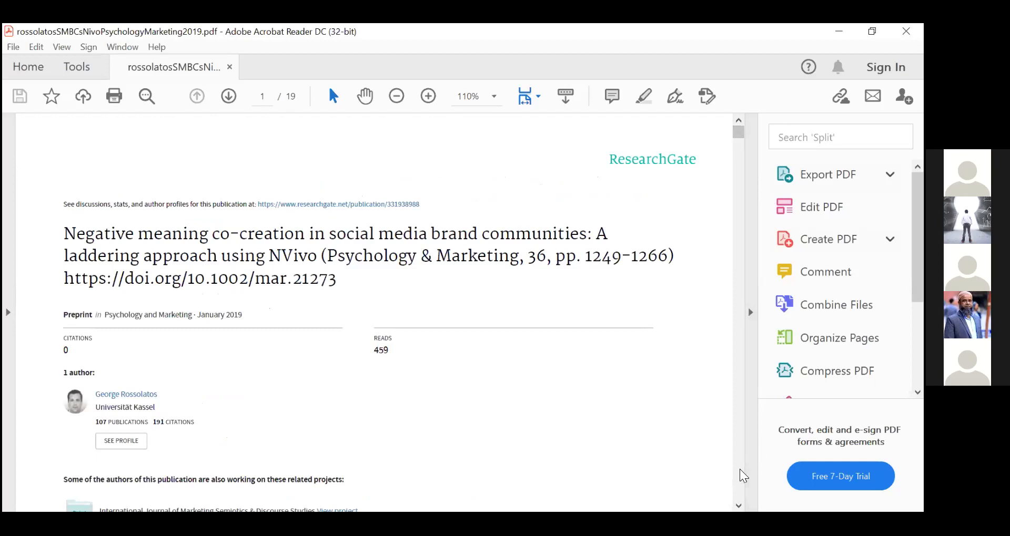
Step: Go through the paper from its abstract and introduction to Table 1, the codebook with a priori NVivo codes
key("Page_Down")
key("Page_Down")
key("Page_Down")
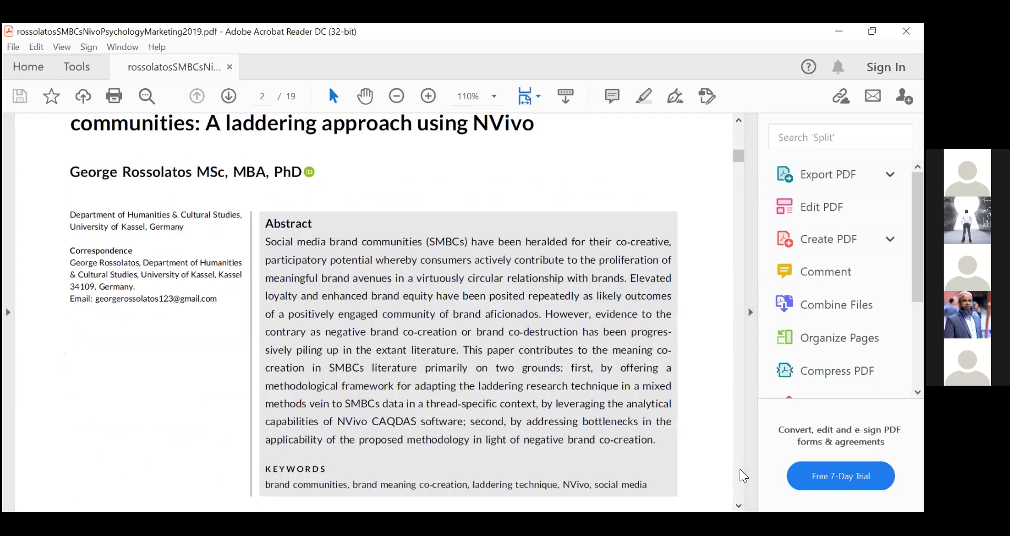
left_click(738, 345)
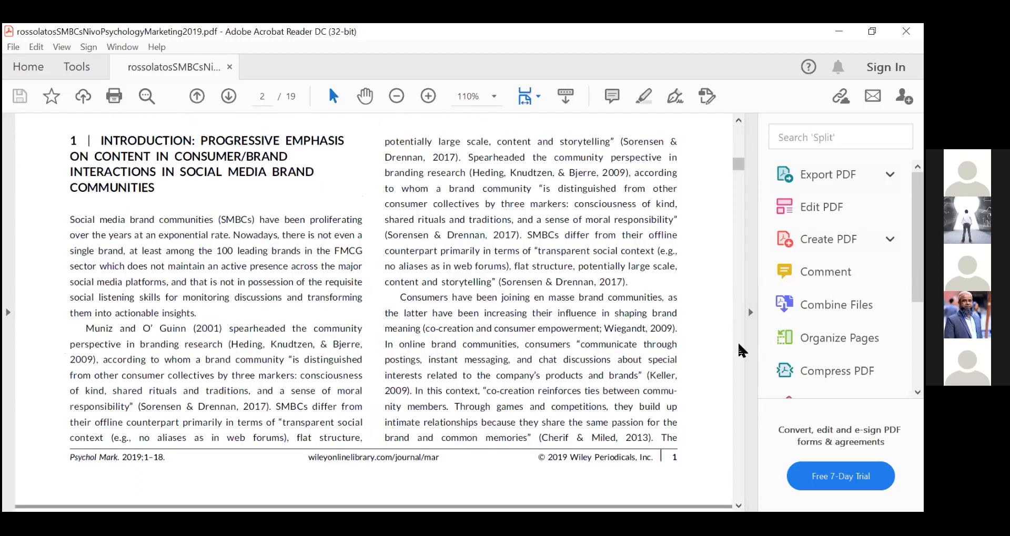
left_click(738, 345)
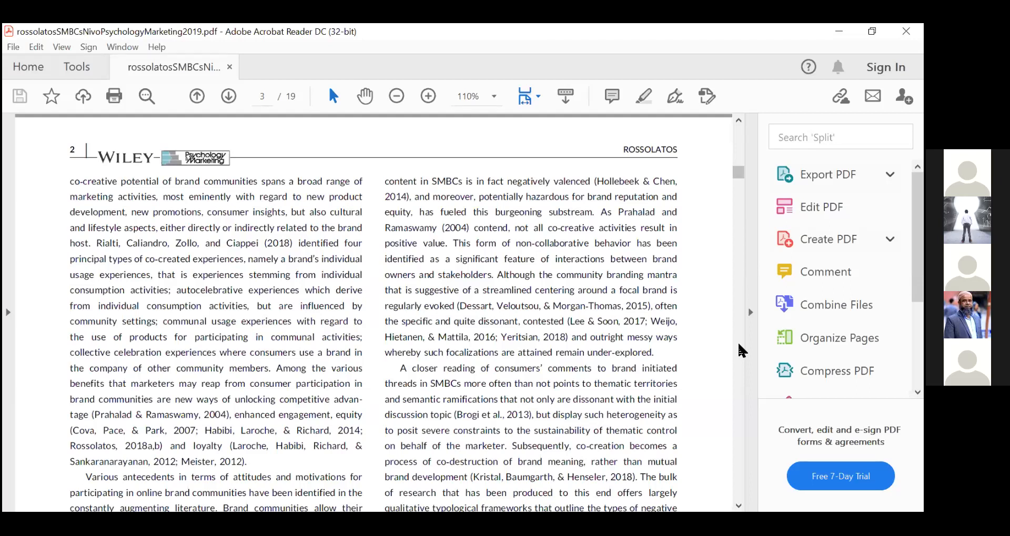
scroll(739, 345, "down", 15)
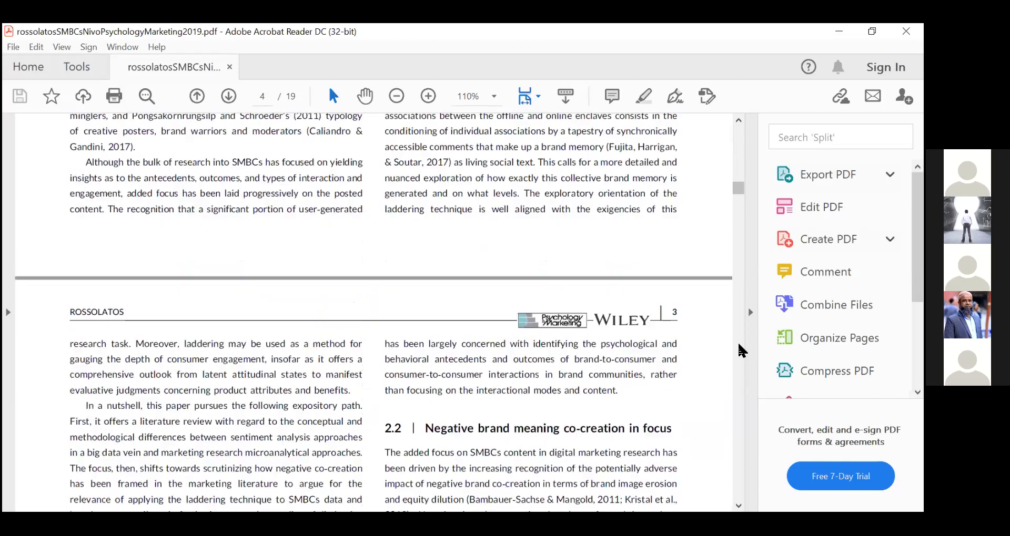
scroll(739, 345, "down", 10)
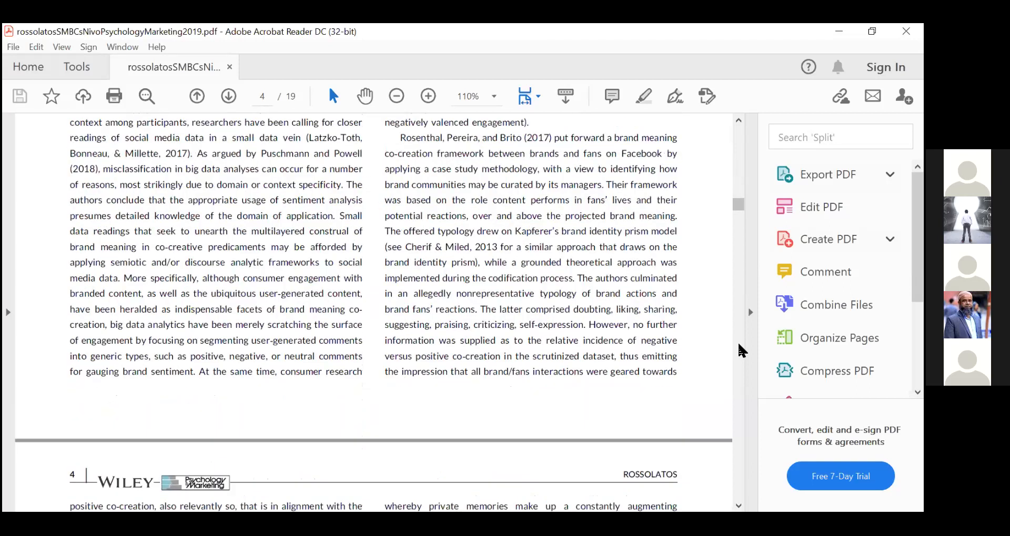
scroll(738, 346, "down", 20)
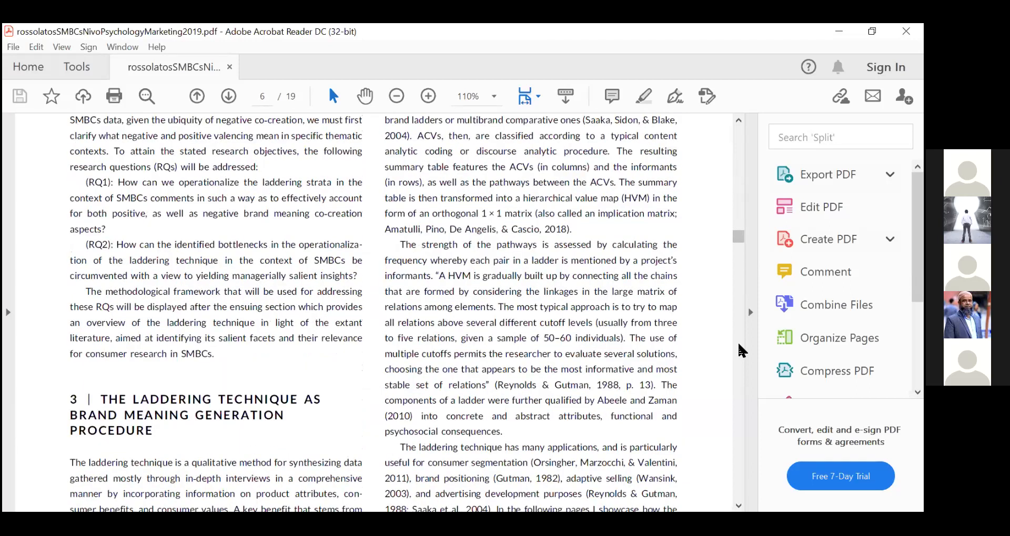
scroll(738, 346, "down", 10)
scroll(738, 368, "down", 15)
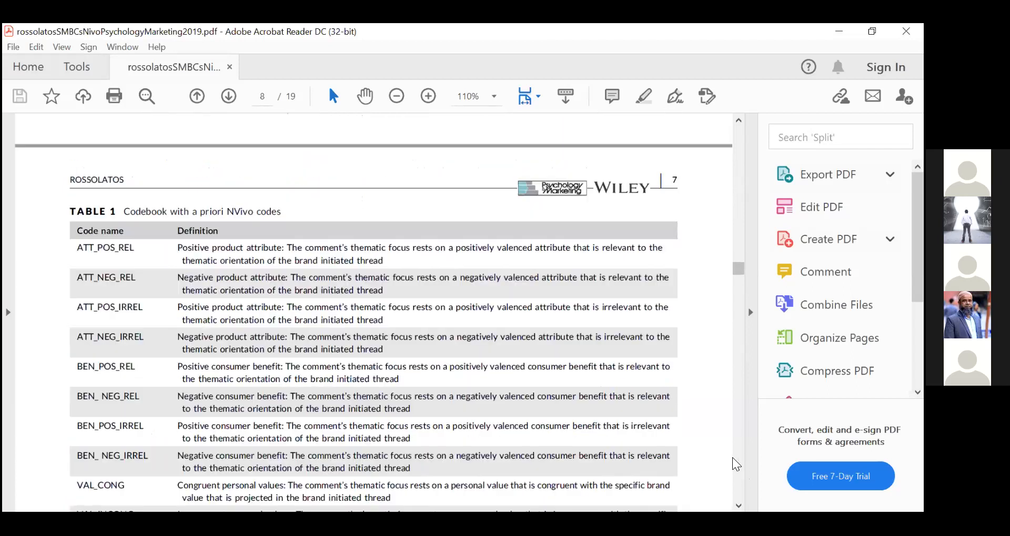
scroll(374, 324, "down", 3)
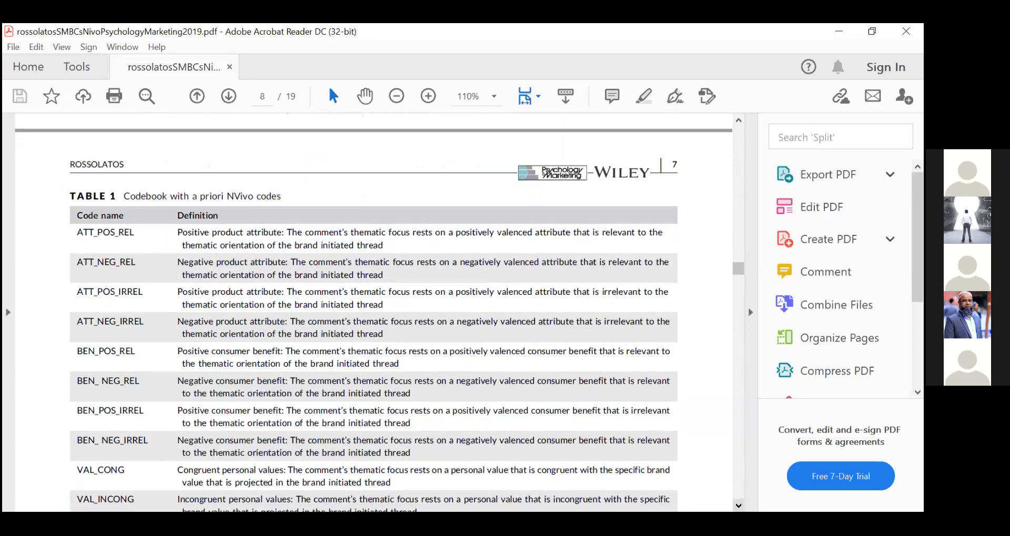
scroll(374, 325, "down", 1)
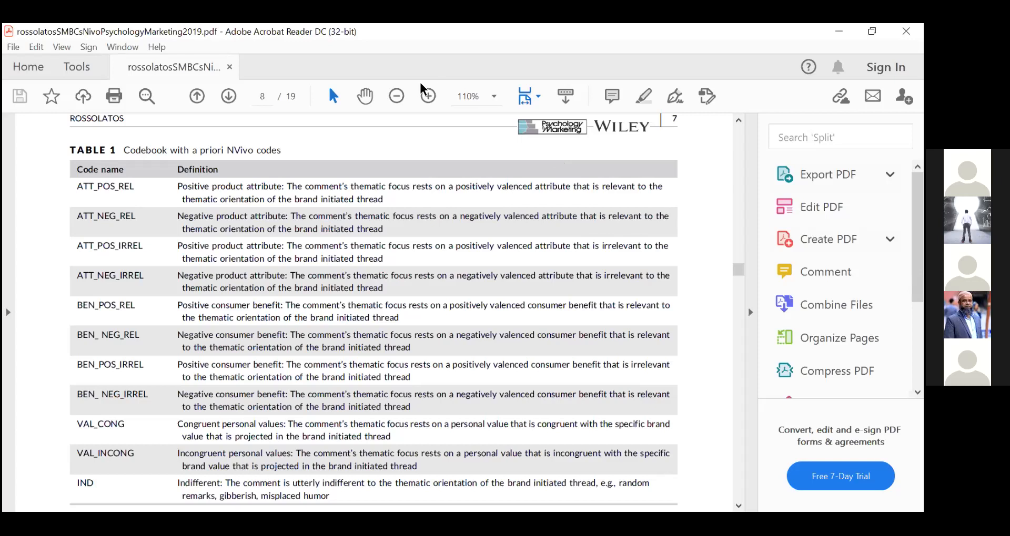
Step: Select the ATT_POS_REL definition in Table 1 for discussion and continue to section 4.5, Data synthesis
left_click_drag(177, 187, 380, 205)
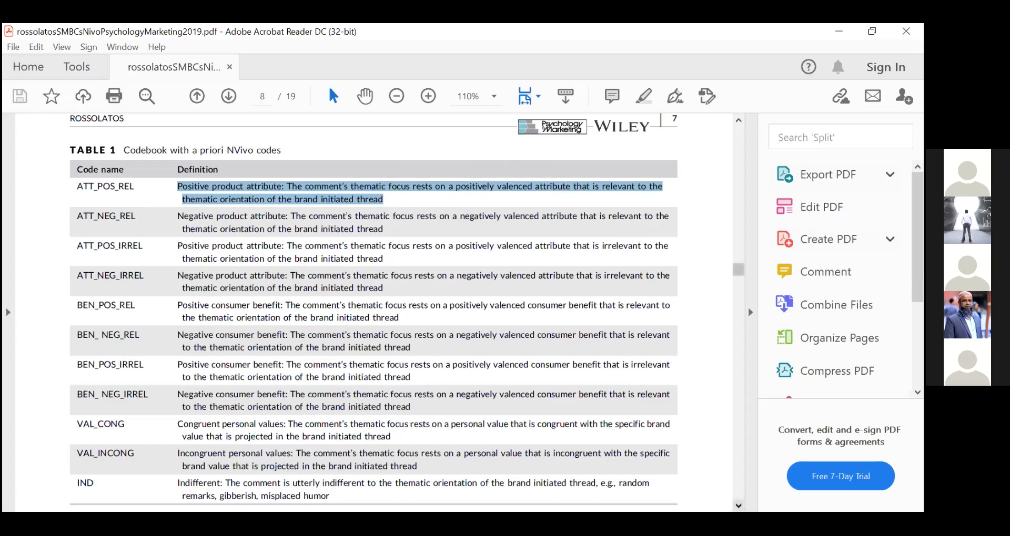
left_click(739, 506)
left_click(738, 506)
left_click(739, 505)
key("Page_Down")
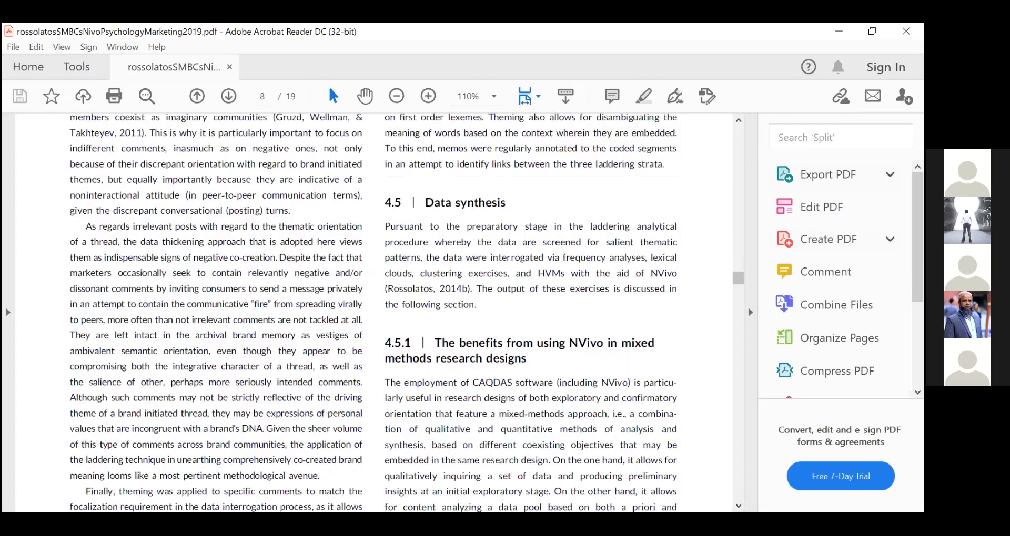
Step: Go through section 4.5.1 on the benefits of NVivo in mixed methods designs to Figure 1, the NVivo project workbench
left_click(739, 496)
left_click(739, 506)
left_click(739, 506)
left_click(739, 506)
left_click(739, 506)
left_click(738, 506)
left_click(739, 506)
left_click(739, 506)
left_click(738, 506)
scroll(677, 463, "down", 3)
scroll(241, 312, "down", 3)
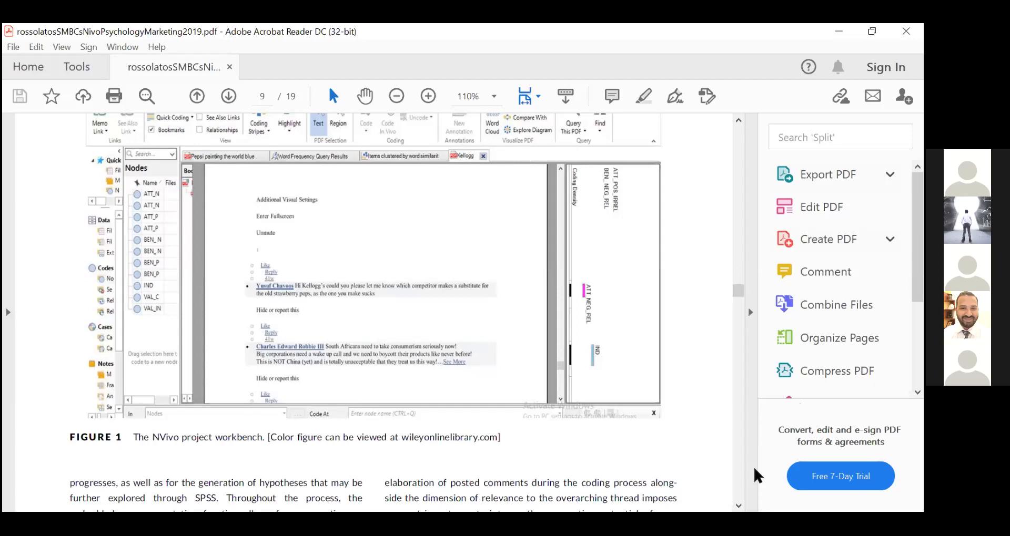
Step: Continue past Figure 1 to examine Table 2, the laddering table of code percentages for Pepsi, Kellogg and Domestos
scroll(373, 312, "down", 3)
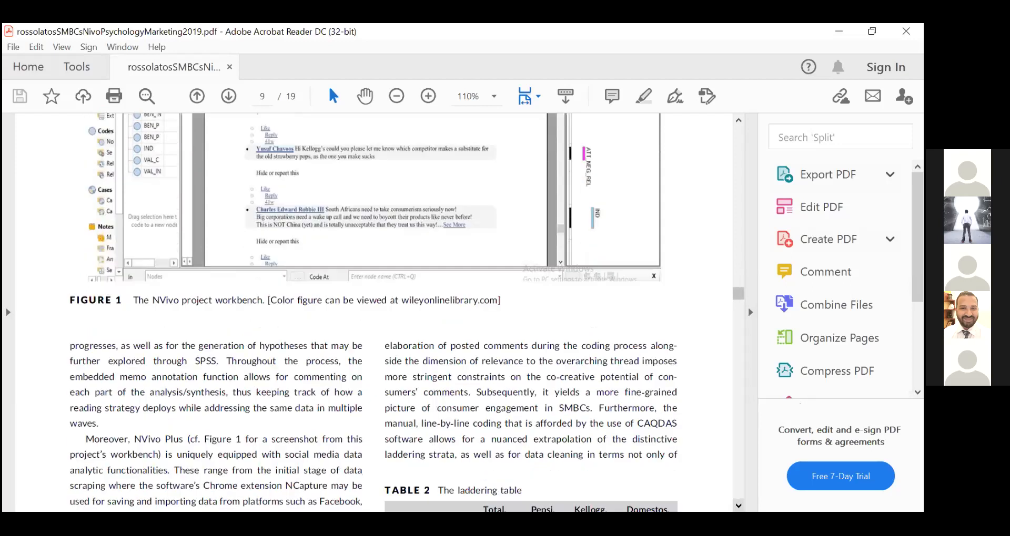
scroll(373, 312, "down", 5)
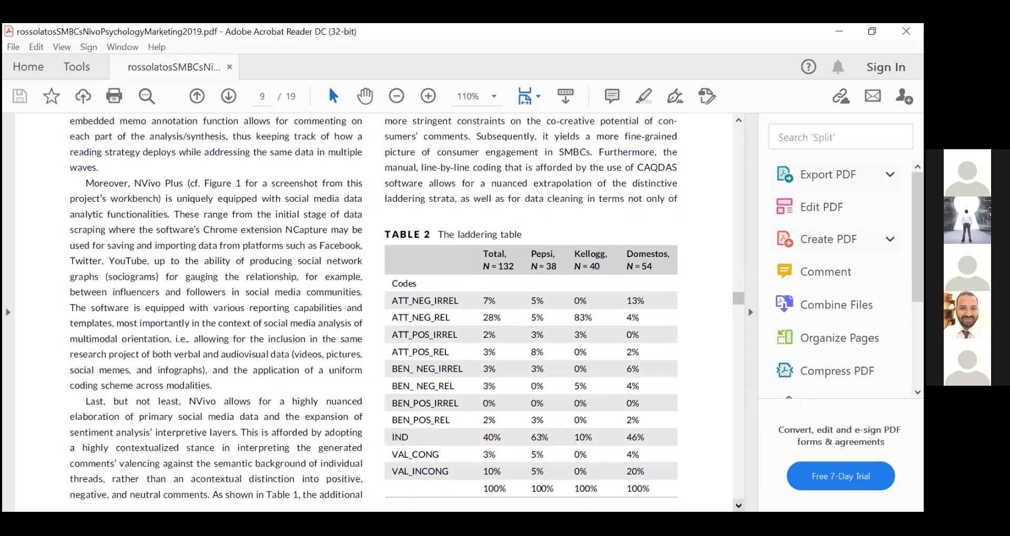
left_click(738, 506)
left_click(738, 506)
left_click(739, 506)
left_click(738, 506)
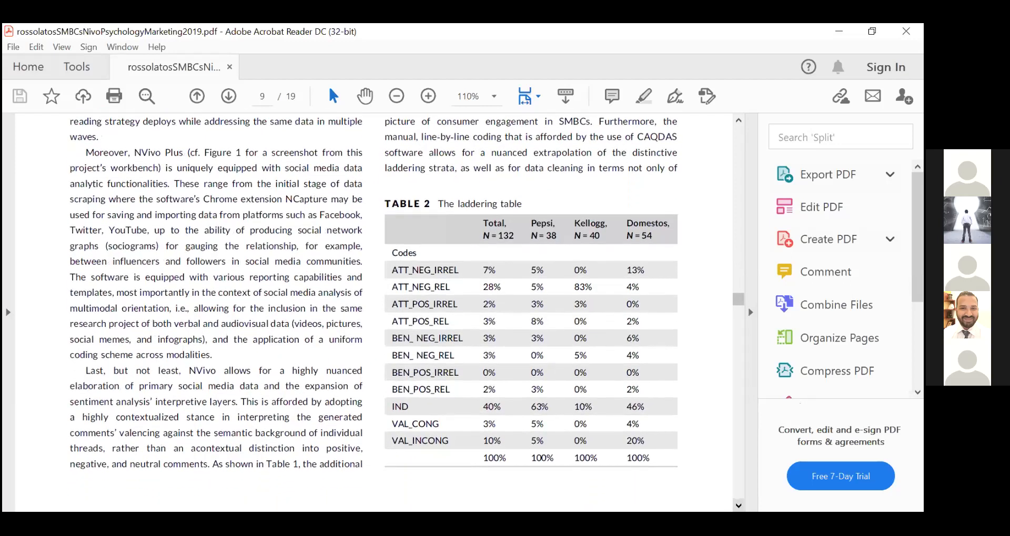
left_click(739, 505)
left_click(739, 506)
left_click(739, 506)
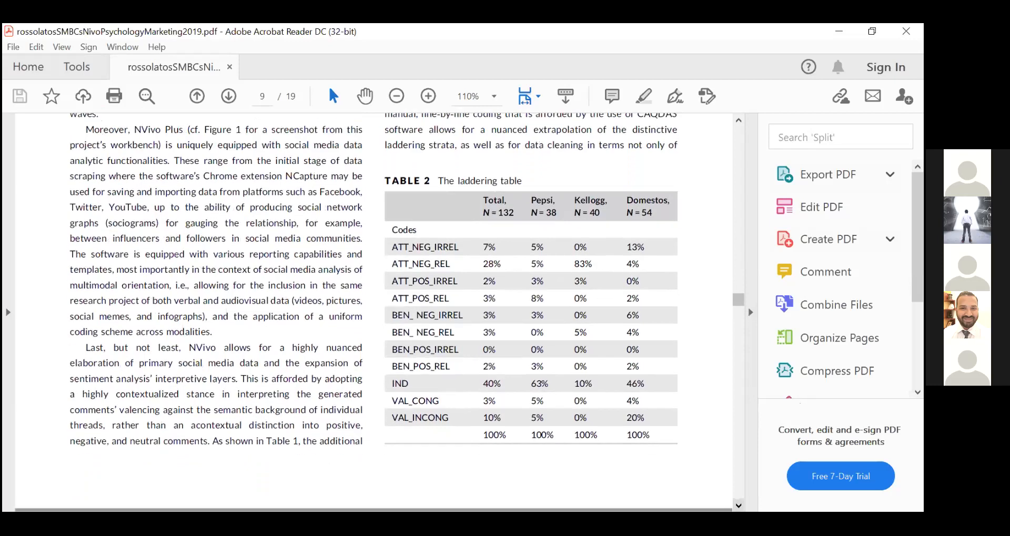
Step: Continue to Figure 2 and examine the hierarchical chart of the codes' distribution across the corpus
scroll(660, 510, "down", 1)
scroll(372, 313, "down", 5)
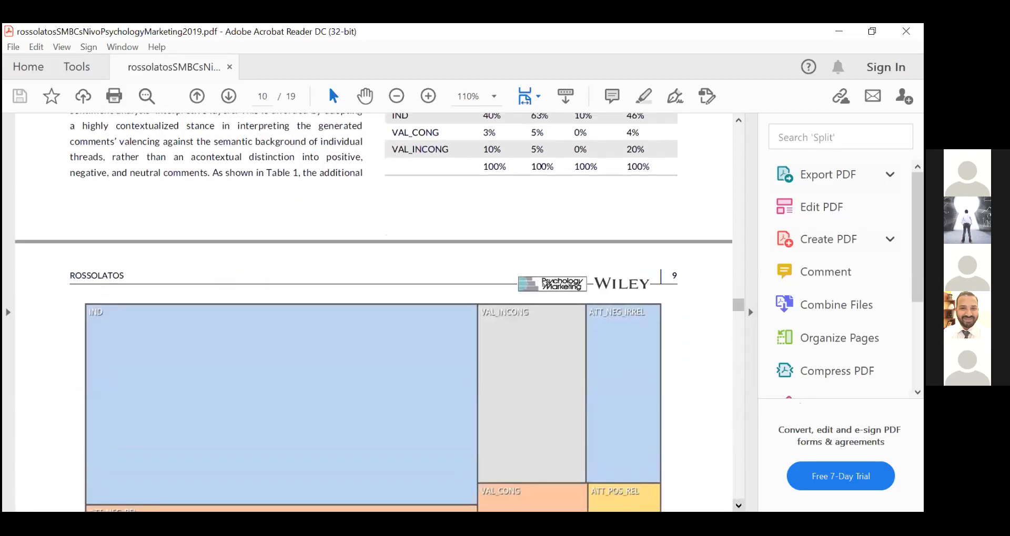
left_click(739, 506)
left_click(739, 506)
left_click(739, 506)
left_click(738, 506)
left_click(738, 506)
left_click(739, 505)
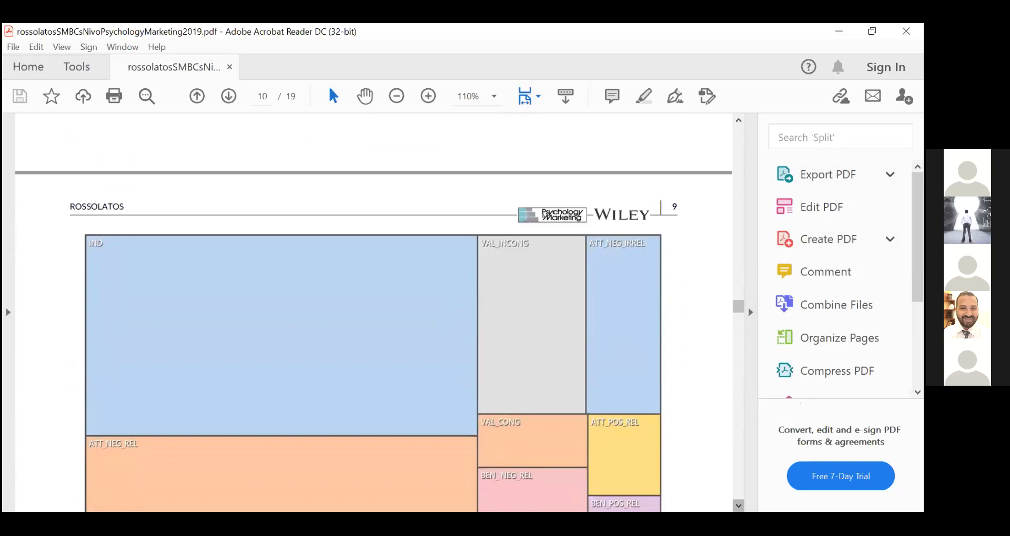
left_click(738, 506)
left_click(739, 505)
left_click(738, 506)
left_click(739, 506)
left_click(738, 506)
left_click(739, 505)
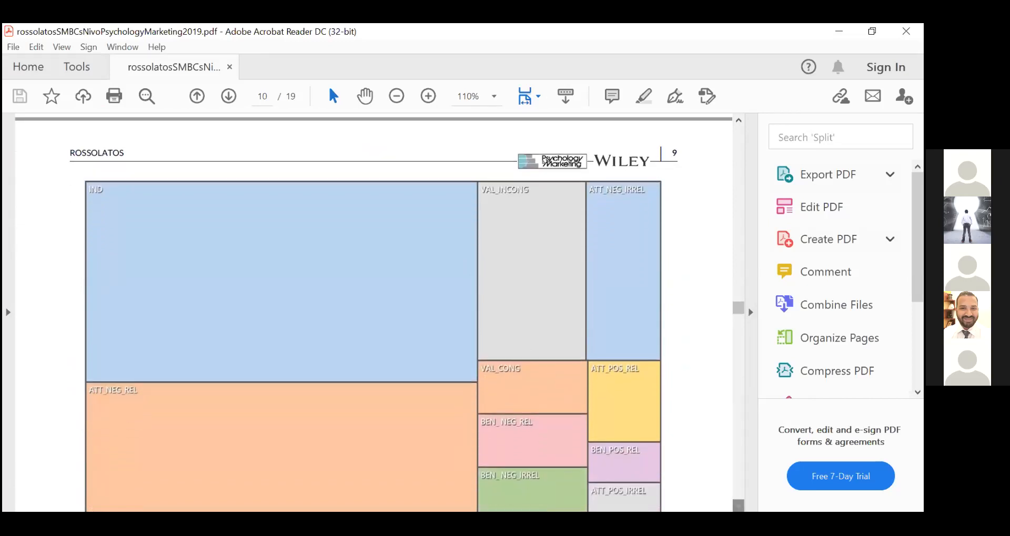
left_click(738, 505)
left_click(738, 506)
left_click(738, 506)
left_click(738, 506)
left_click(739, 506)
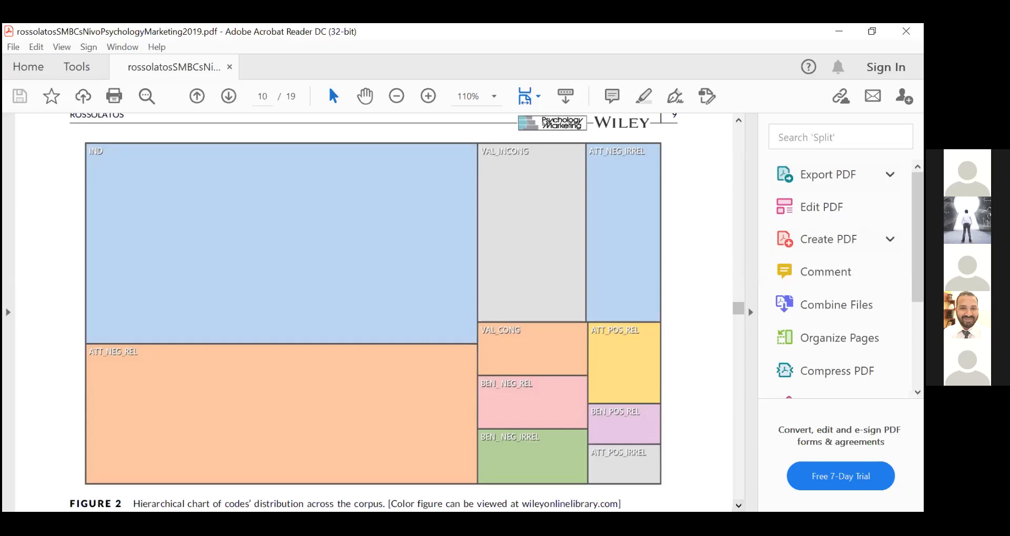
Step: Go to the table of coded comments on PDF page 11 and select the Kellogg rice krispies question under ATT_NEG_REL
key("Page_Down")
key("Page_Down")
key("Page_Down")
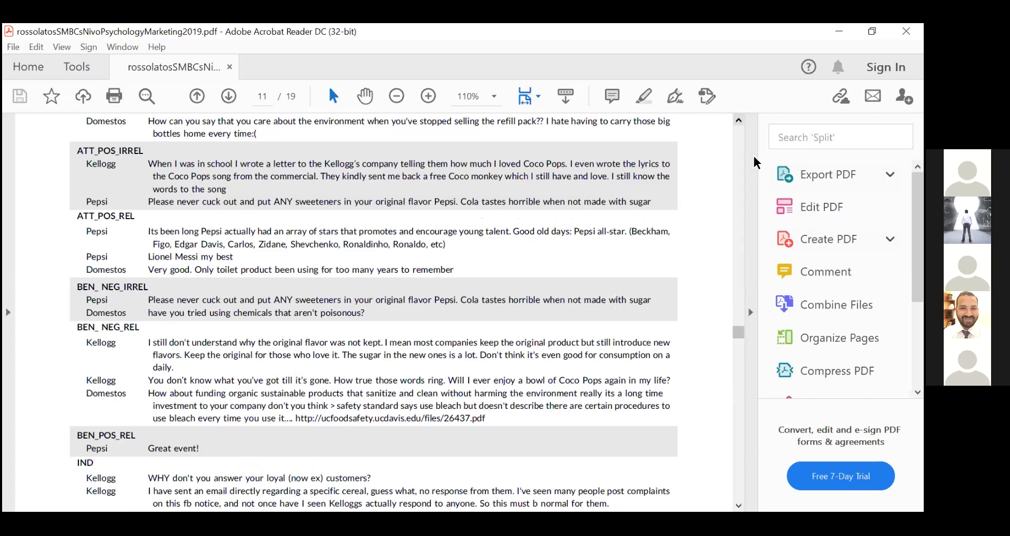
scroll(752, 154, "up", 2)
scroll(752, 155, "up", 3)
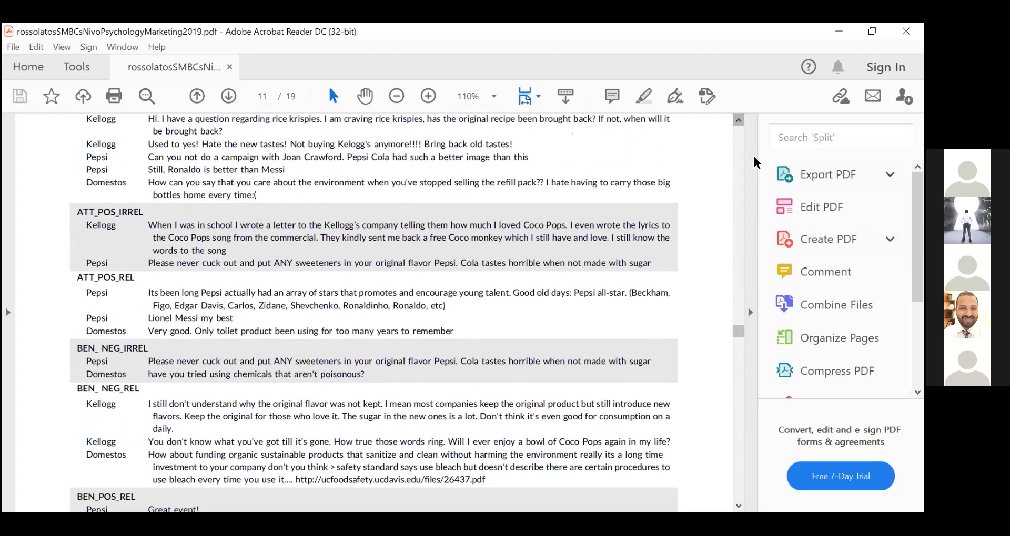
left_click_drag(149, 164, 223, 177)
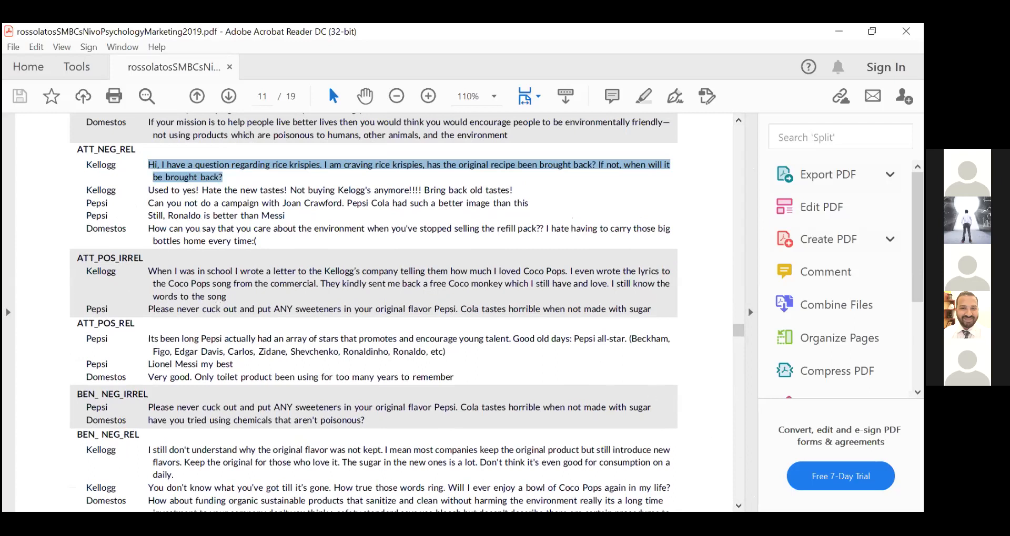
Step: Review the remaining example comments in the coded comments table, from ATT_POS_IRREL through VAL_INCONG
scroll(407, 313, "down", 5)
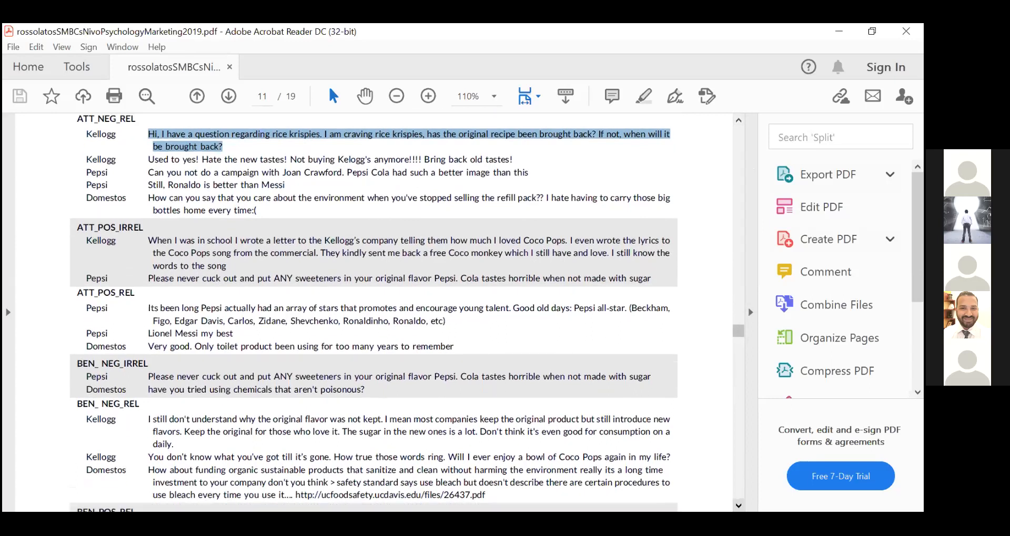
scroll(407, 312, "down", 5)
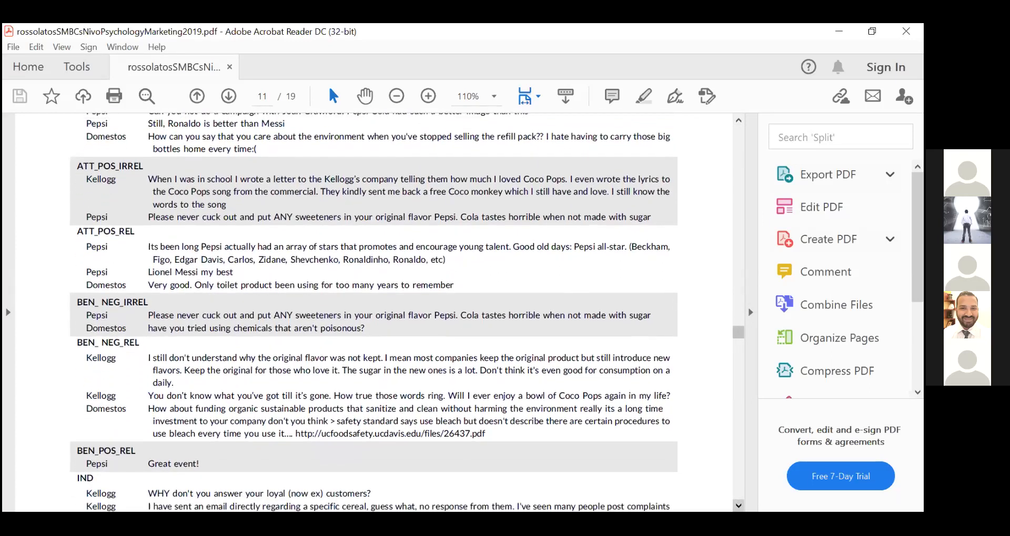
scroll(408, 312, "down", 1)
scroll(407, 313, "down", 6)
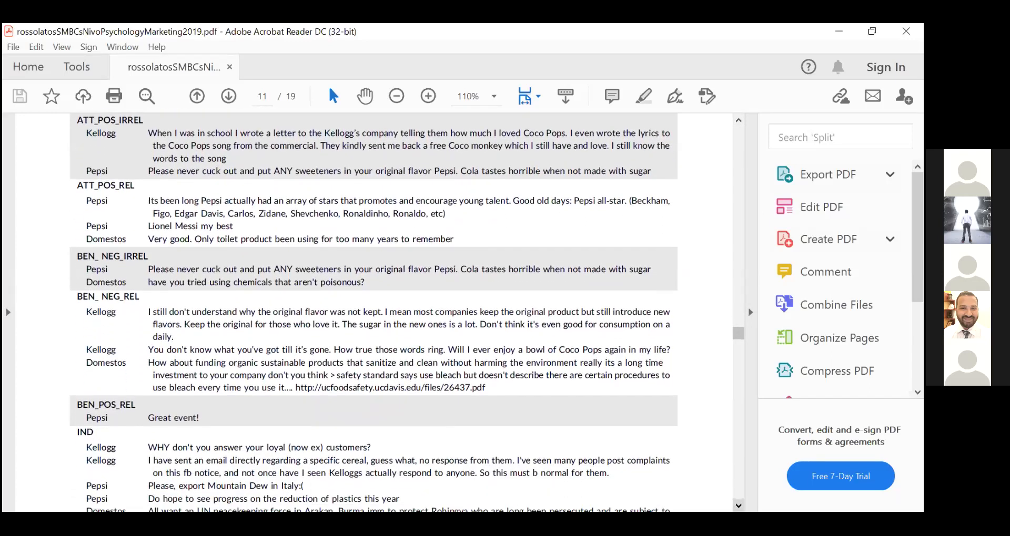
scroll(408, 312, "down", 11)
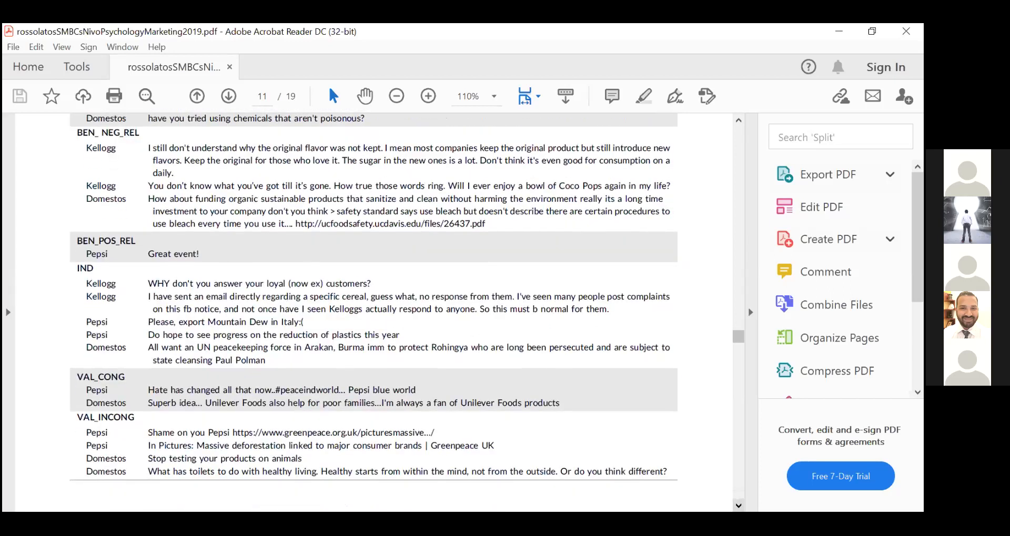
Step: Examine Table 4, the frequency analysis of most often recurring words for Domestos, Kellogg and Pepsi
scroll(407, 312, "down", 4)
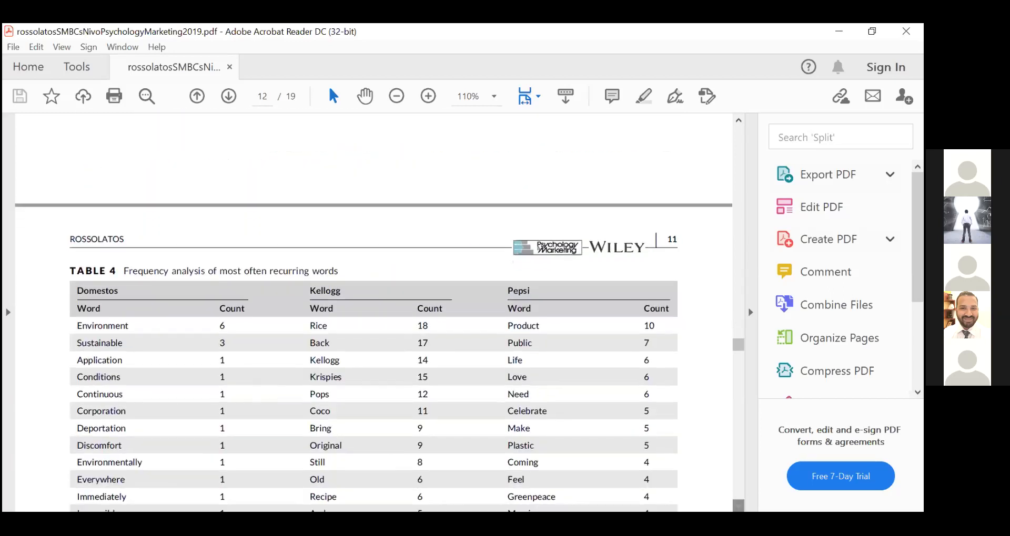
scroll(407, 312, "down", 2)
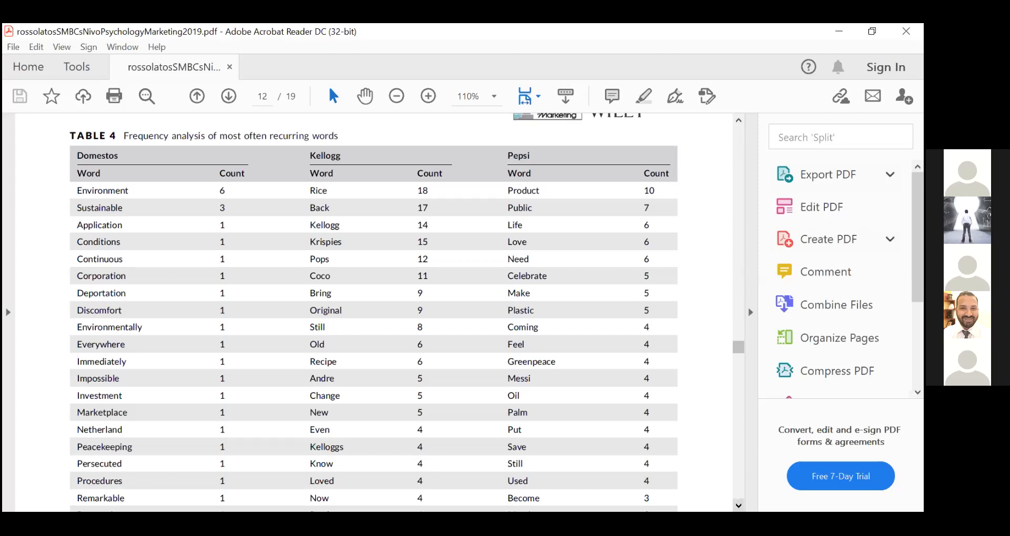
scroll(374, 313, "down", 10)
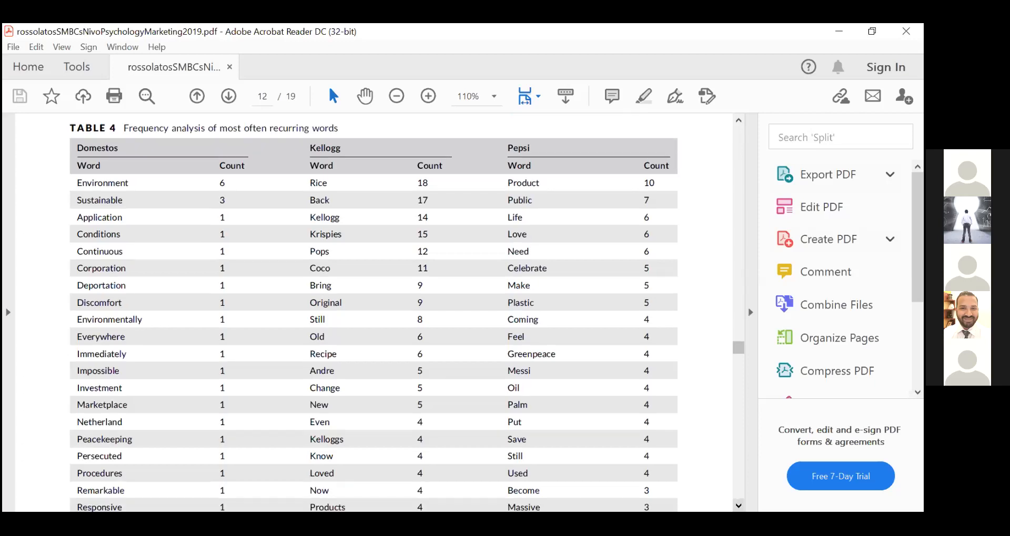
scroll(373, 312, "down", 13)
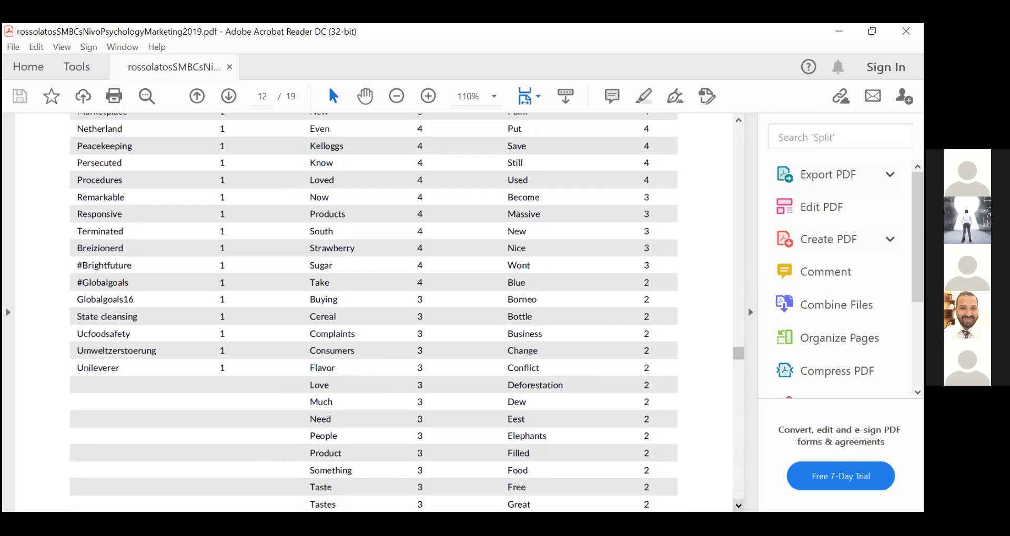
Step: Review the Domestos, Pepsi and Kellogg word clouds and the Figure 6 cluster analysis of coded comments
scroll(373, 312, "down", 5)
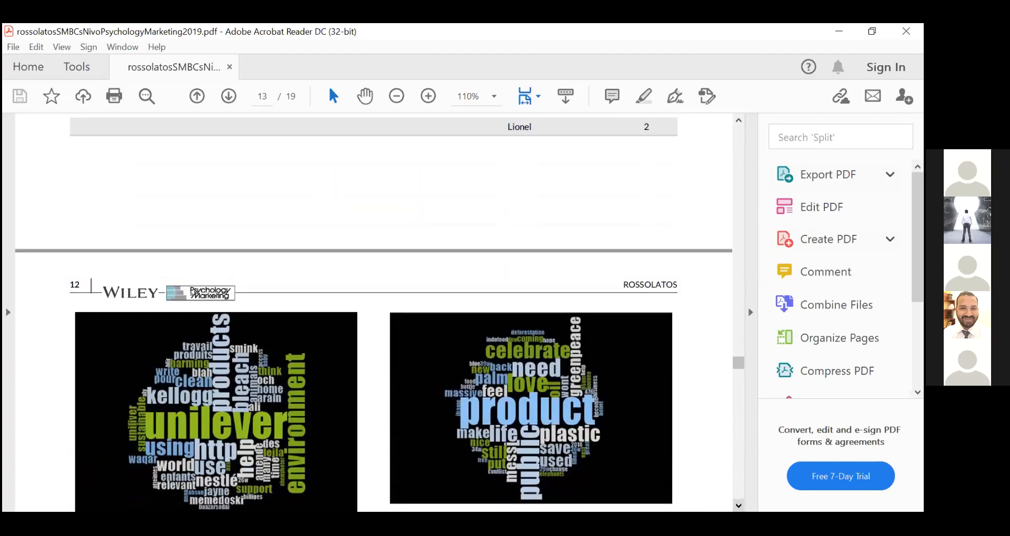
scroll(374, 313, "down", 3)
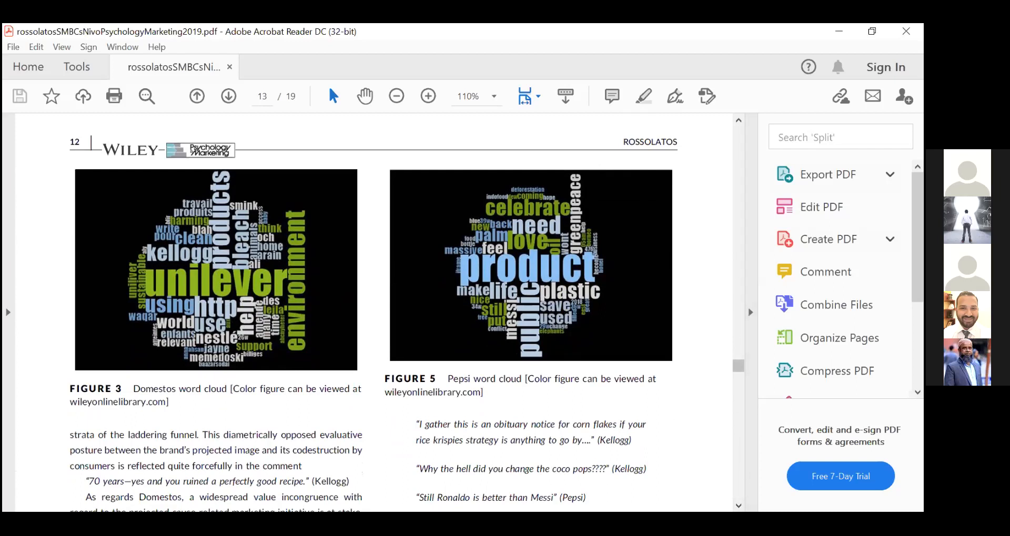
scroll(739, 506, "down", 5)
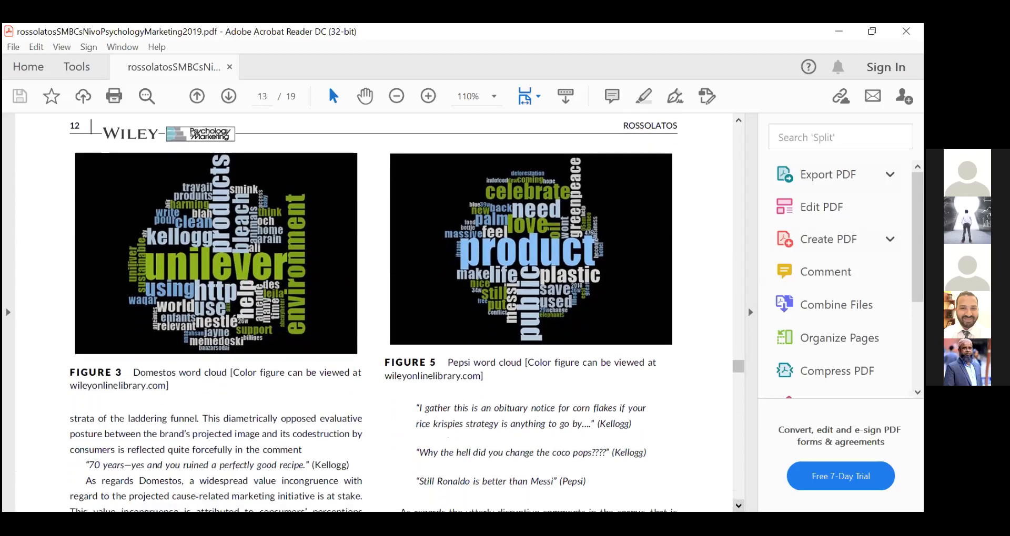
scroll(738, 506, "down", 10)
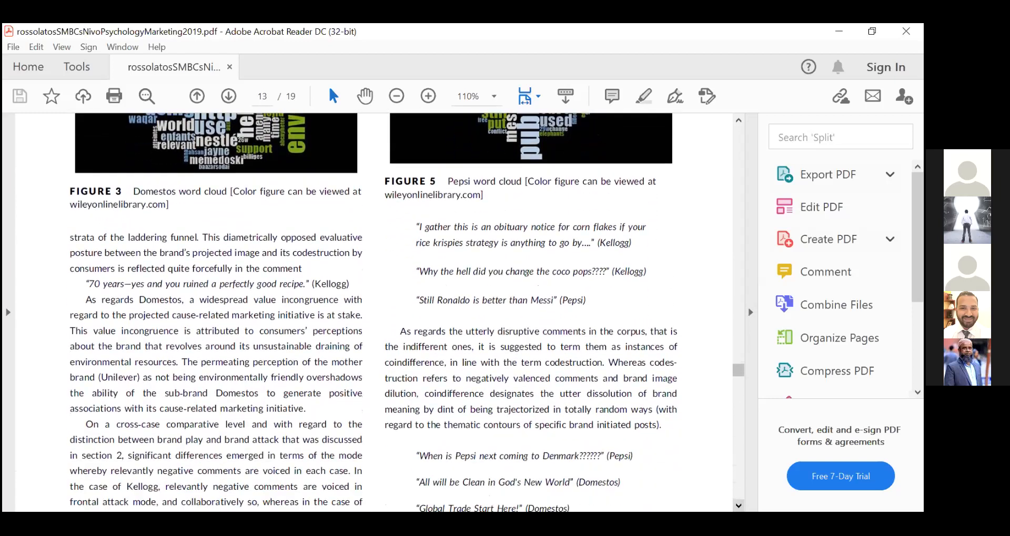
scroll(739, 506, "down", 3)
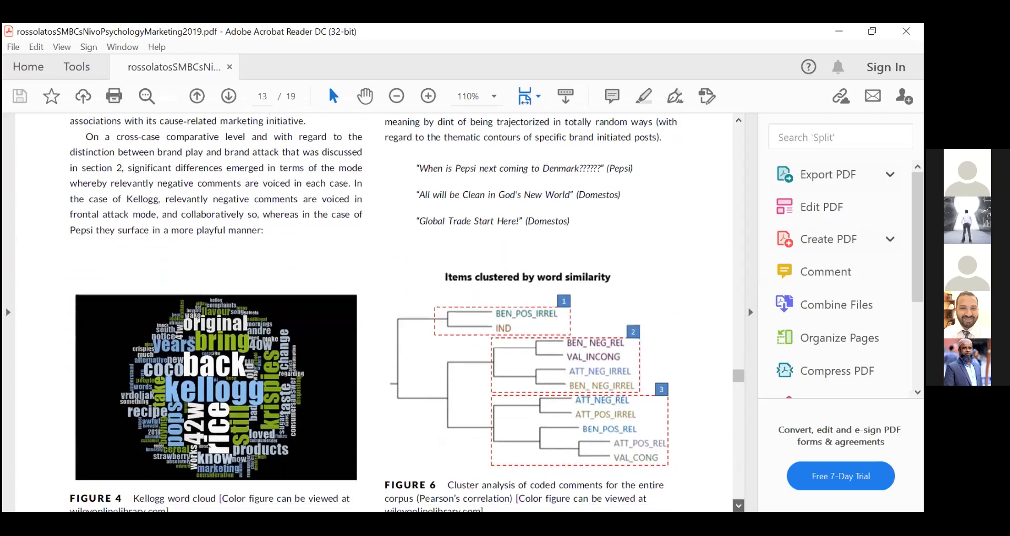
scroll(739, 505, "down", 2)
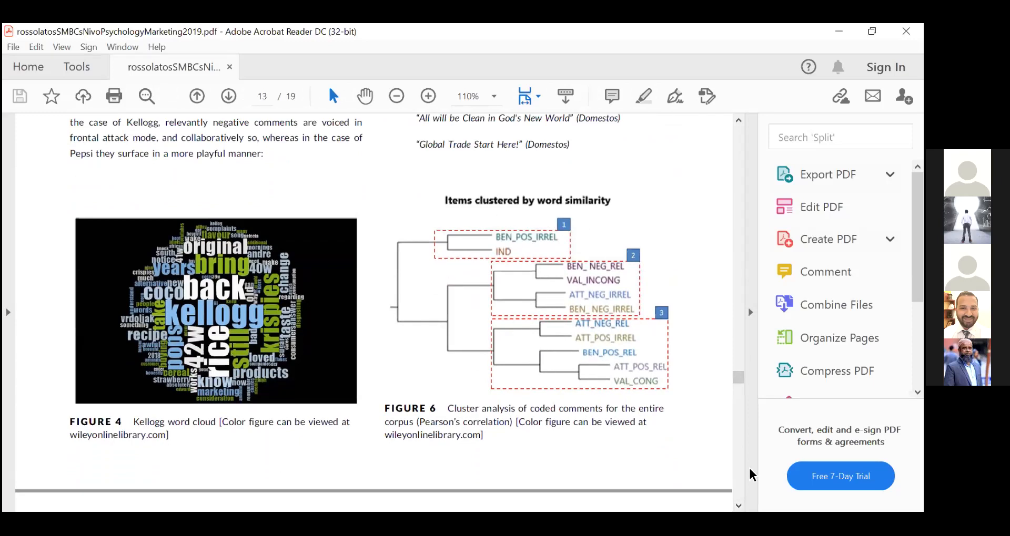
left_click(739, 505)
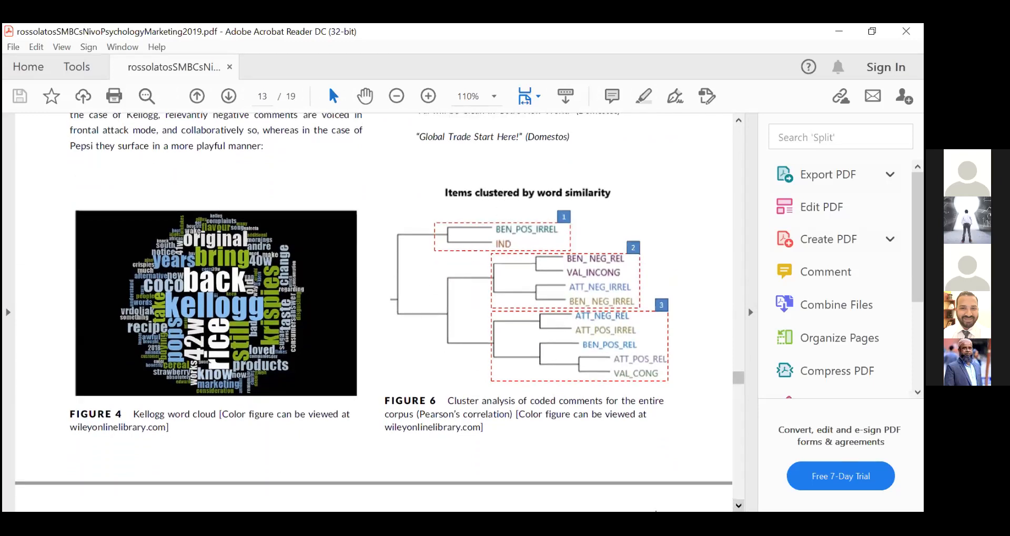
Step: On PDF page 14, select the paragraph explaining the full-fledged ladder, and select the Domestos quote about funding organic sustainable products
scroll(459, 293, "down", 15)
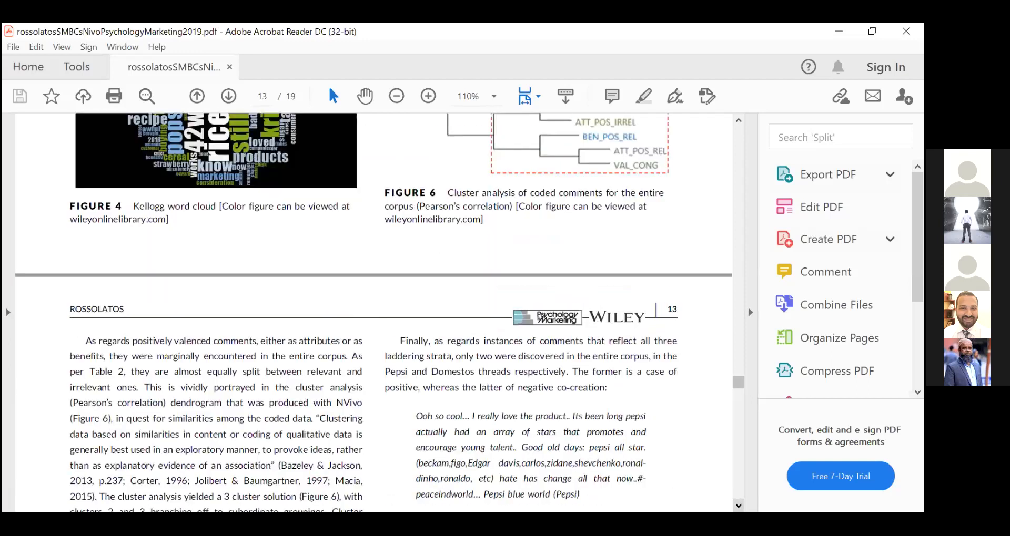
scroll(460, 292, "down", 3)
left_click_drag(401, 258, 454, 278)
left_click_drag(512, 303, 569, 373)
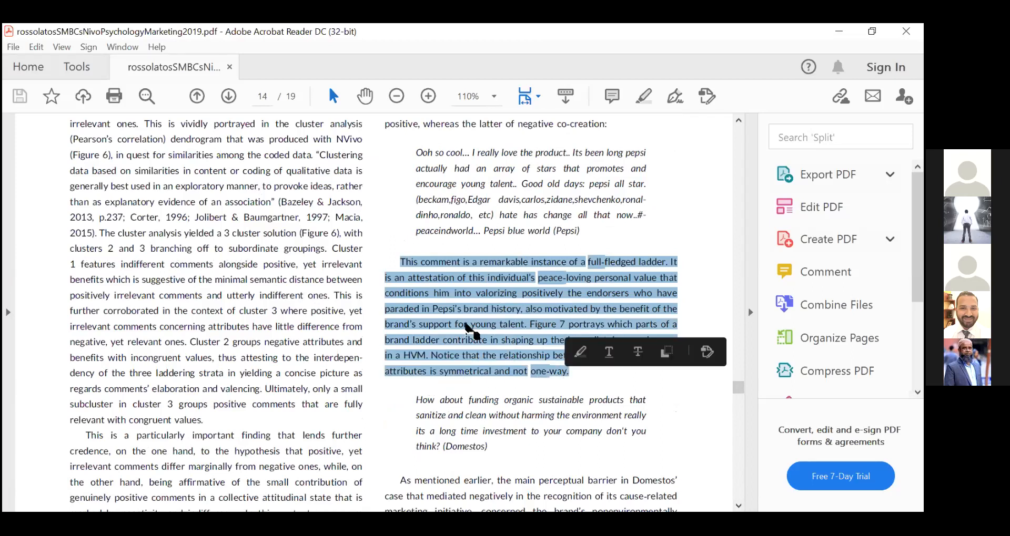
left_click_drag(416, 400, 492, 448)
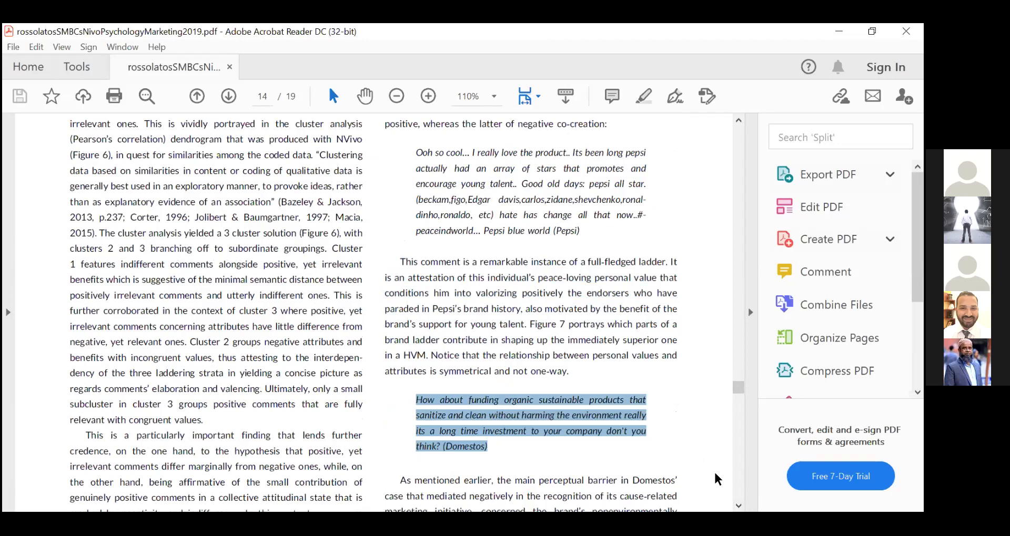
Step: Continue to Figures 7 and 8 and examine the Pepsi and Domestos hierarchical value maps
scroll(531, 316, "down", 4)
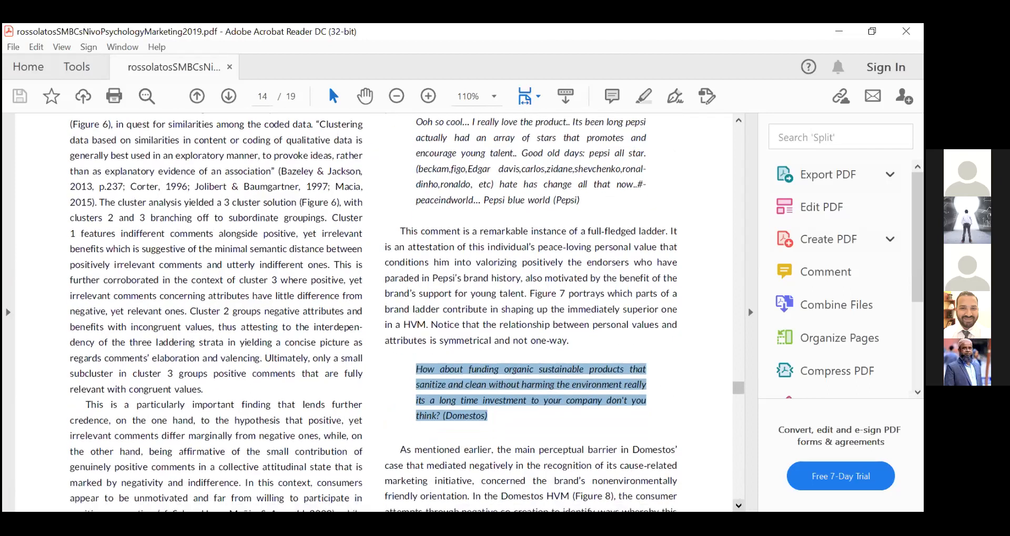
scroll(330, 505, "down", 3)
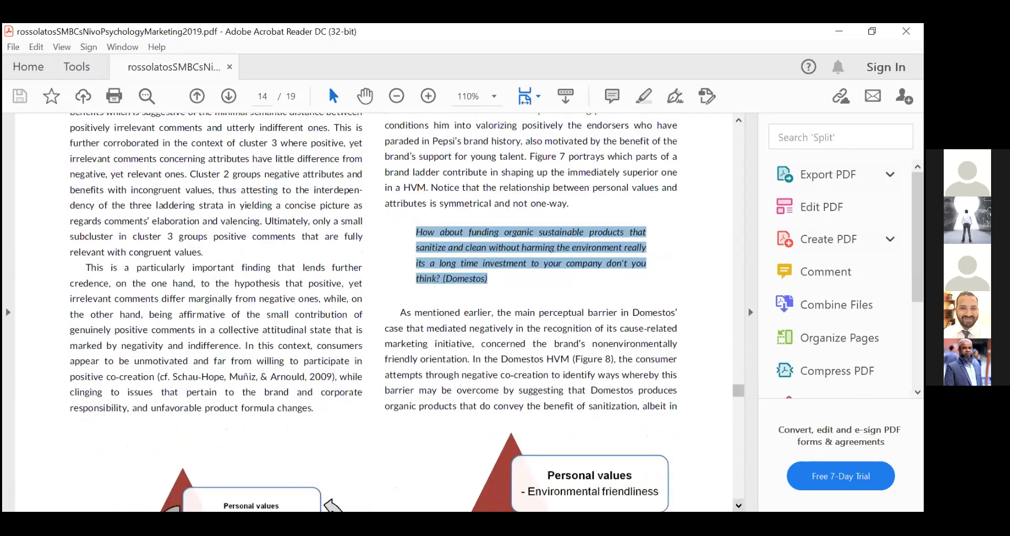
scroll(373, 310, "down", 10)
scroll(374, 310, "down", 2)
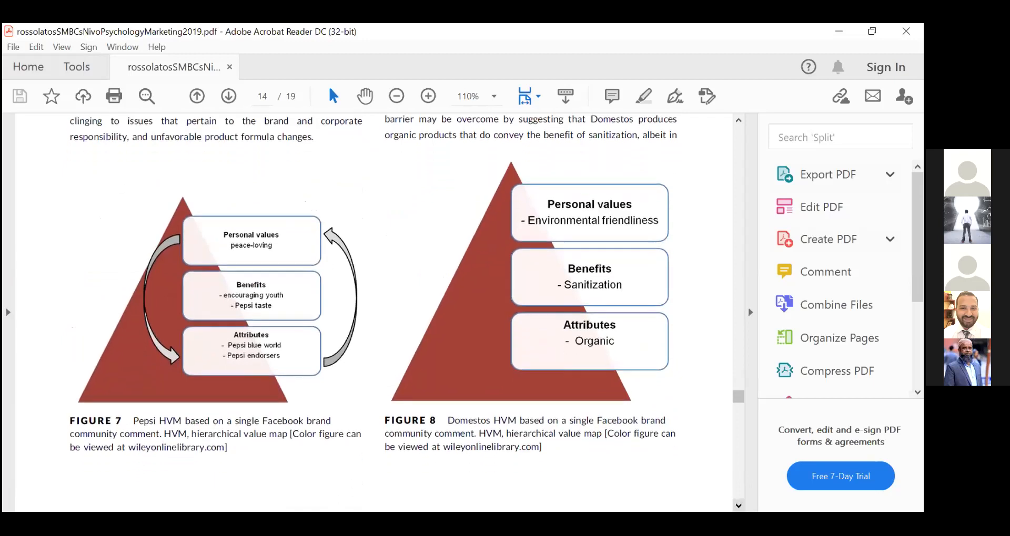